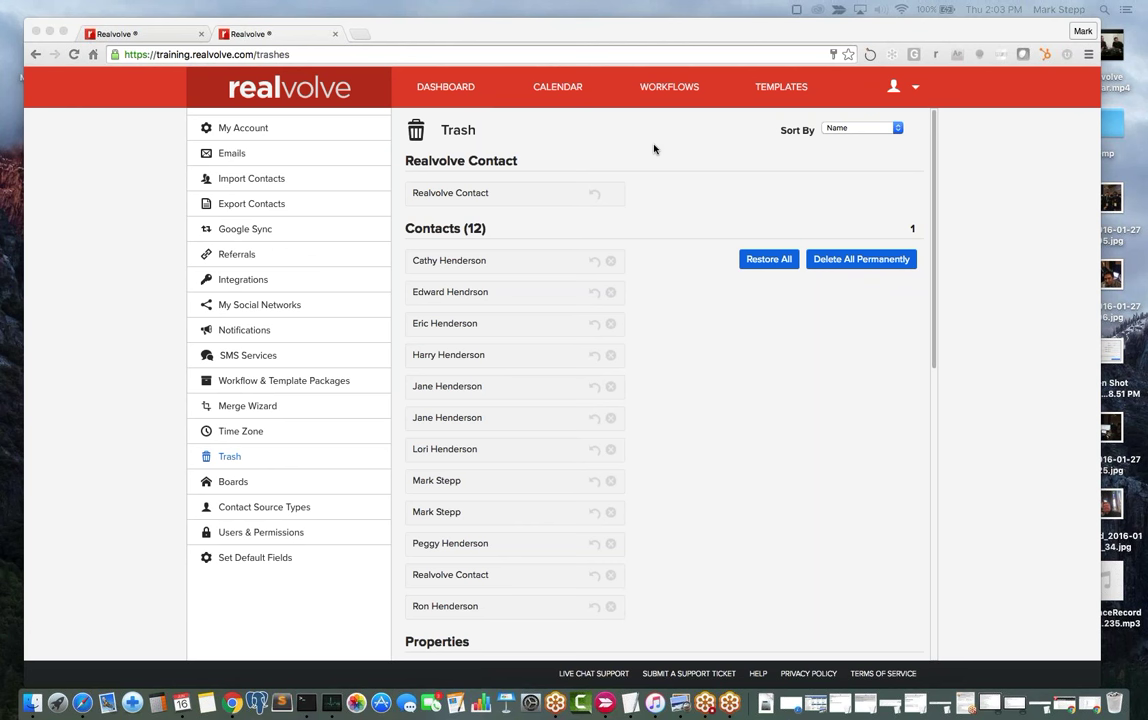
Focus the browser window and open, then close, the account menu.
{"action": "scroll", "coordinate": [654, 149], "scroll_direction": "down", "scroll_amount": 10}
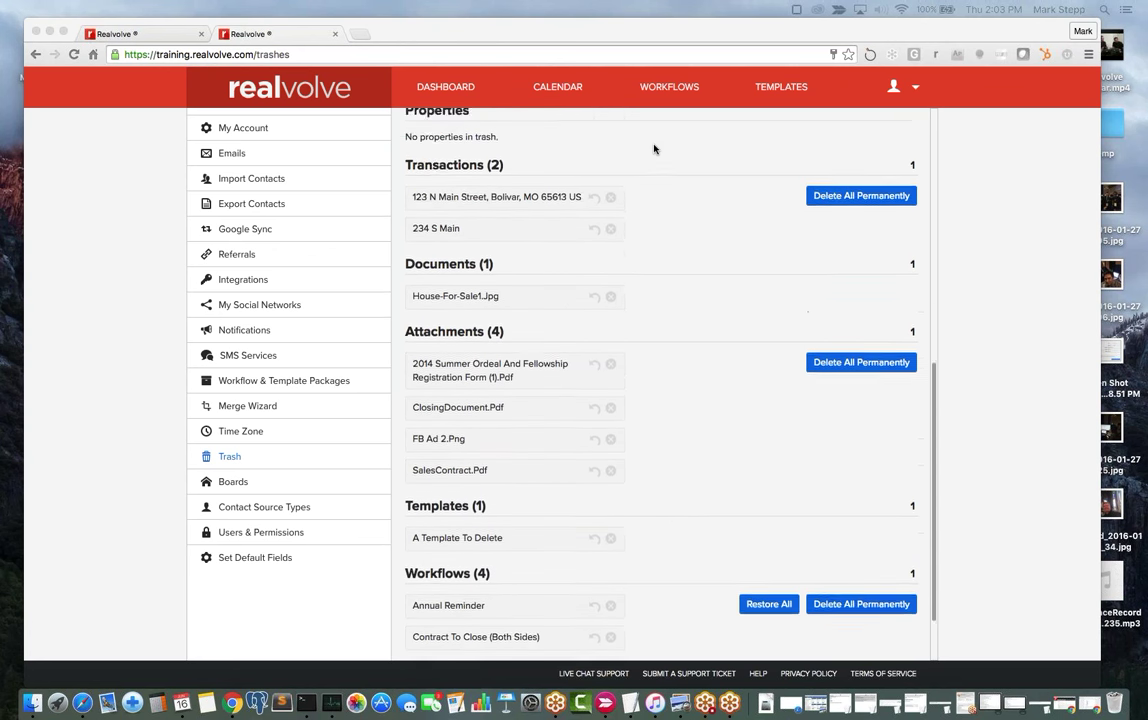
{"action": "scroll", "coordinate": [654, 149], "scroll_direction": "up", "scroll_amount": 10}
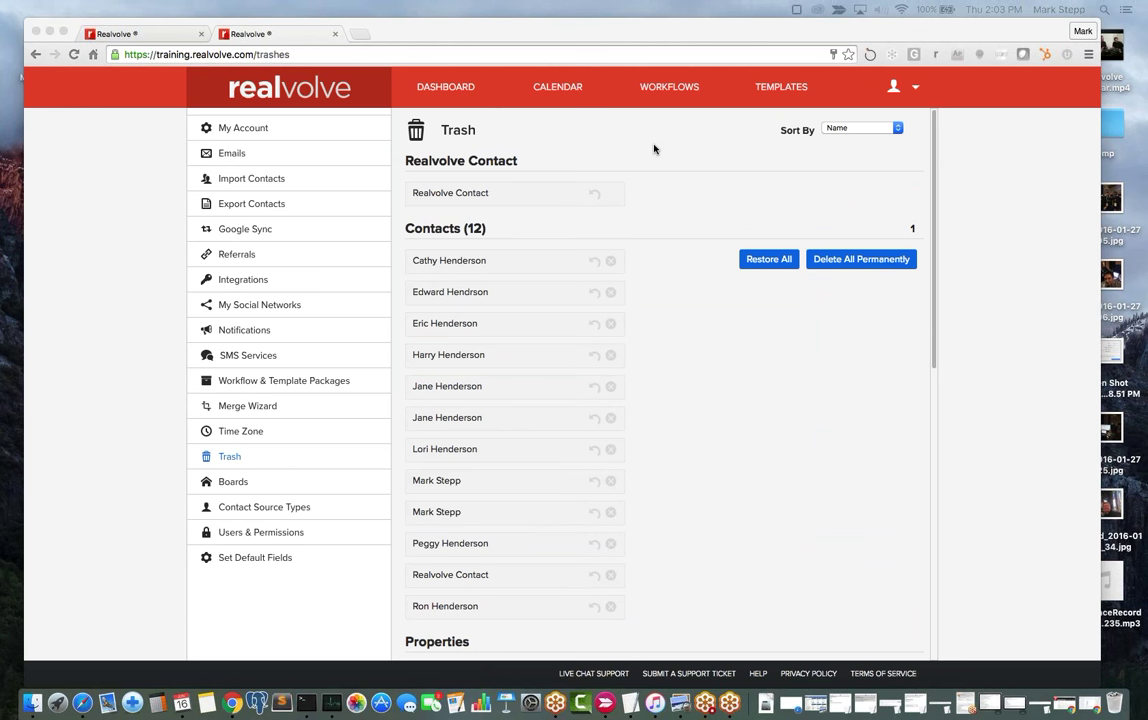
{"action": "left_click", "coordinate": [914, 88]}
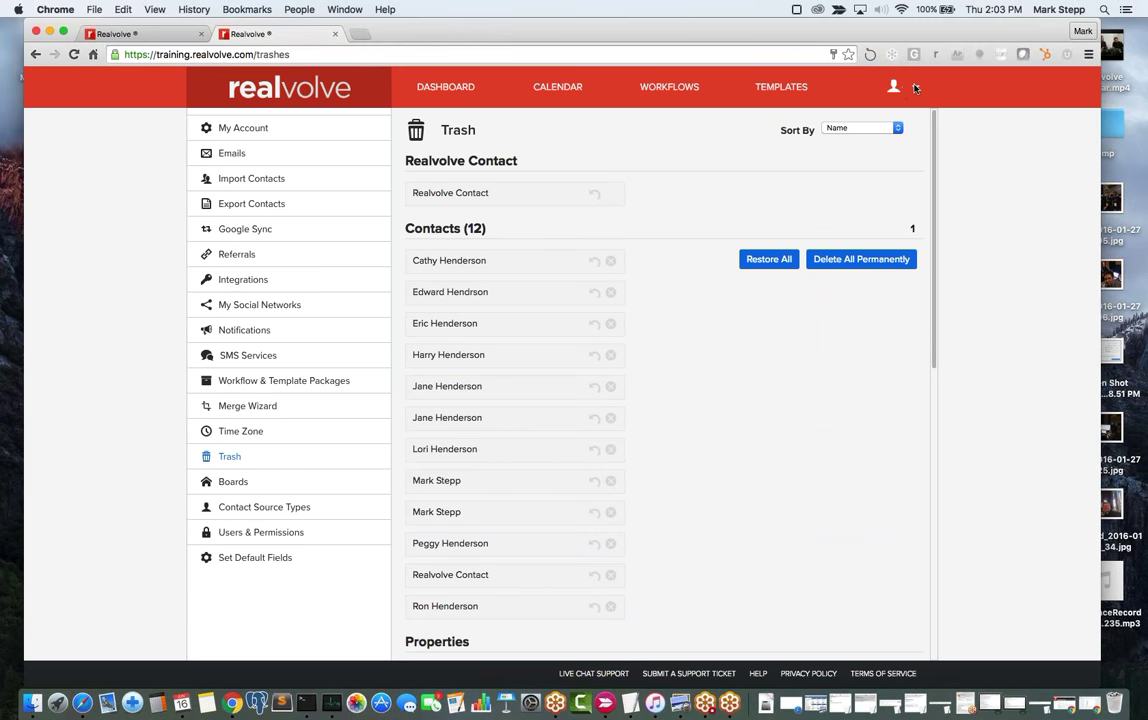
{"action": "left_click", "coordinate": [914, 88]}
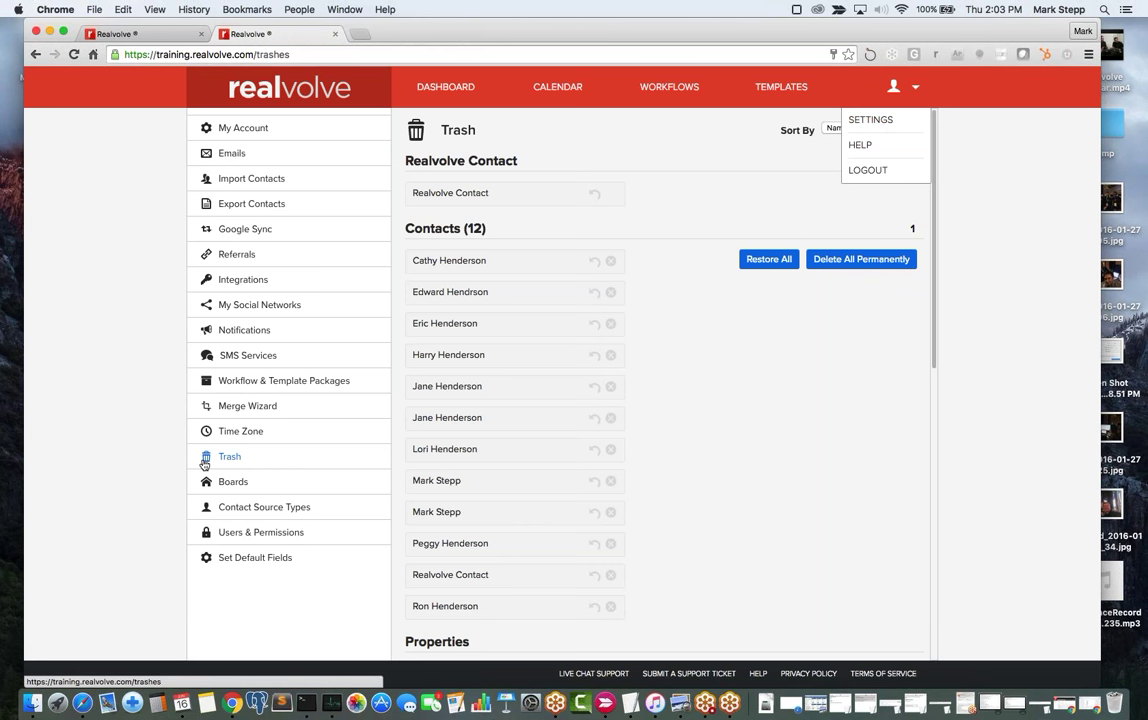
{"action": "left_click", "coordinate": [835, 407]}
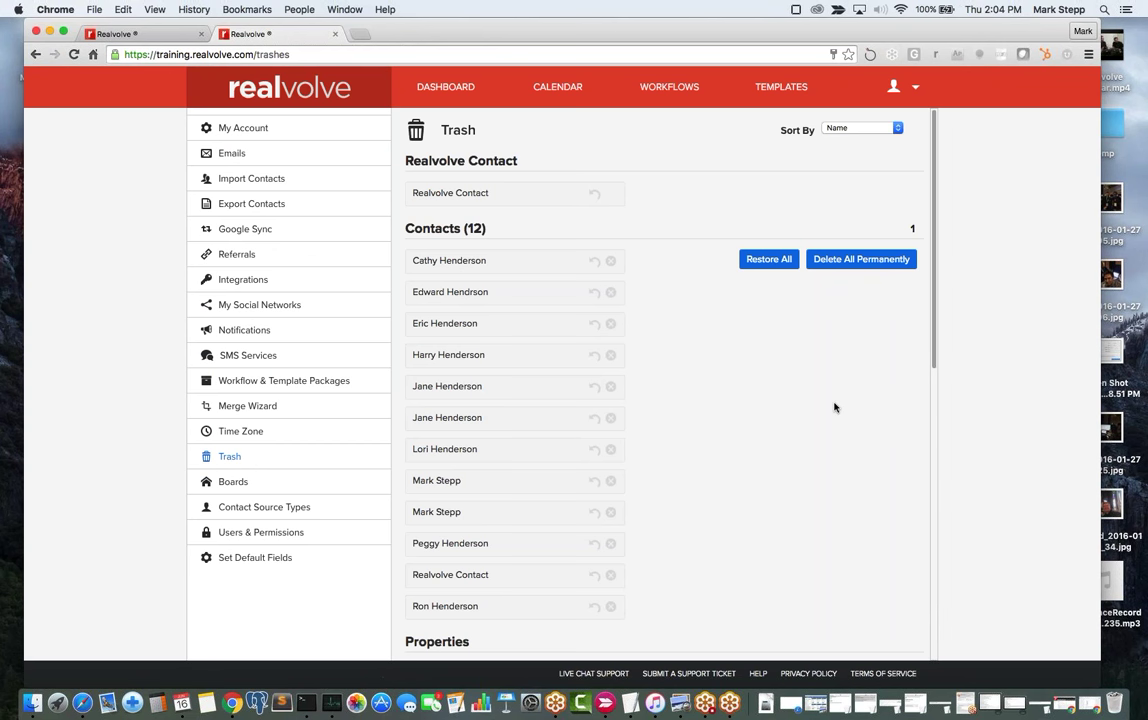
Scroll up and down through the trashed contacts list.
{"action": "scroll", "coordinate": [811, 395], "scroll_direction": "down", "scroll_amount": 2}
{"action": "scroll", "coordinate": [811, 395], "scroll_direction": "up", "scroll_amount": 2}
{"action": "scroll", "coordinate": [722, 380], "scroll_direction": "down", "scroll_amount": 10}
{"action": "scroll", "coordinate": [732, 427], "scroll_direction": "down", "scroll_amount": 2}
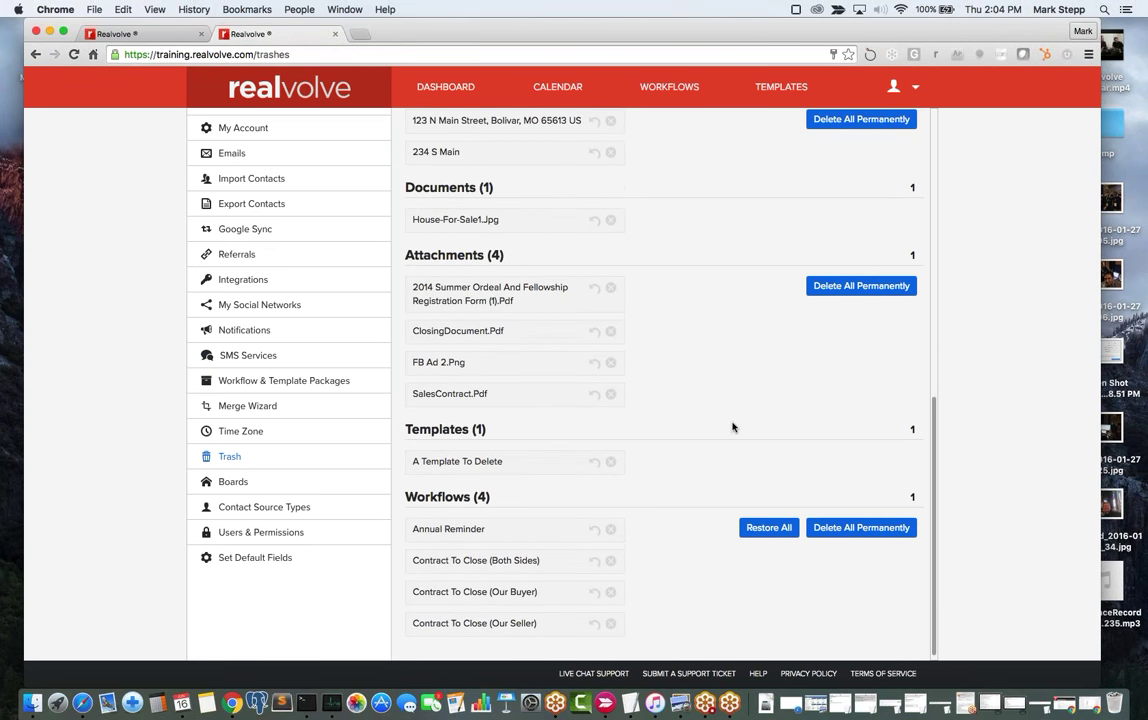
{"action": "scroll", "coordinate": [732, 427], "scroll_direction": "up", "scroll_amount": 11}
{"action": "scroll", "coordinate": [732, 427], "scroll_direction": "down", "scroll_amount": 5}
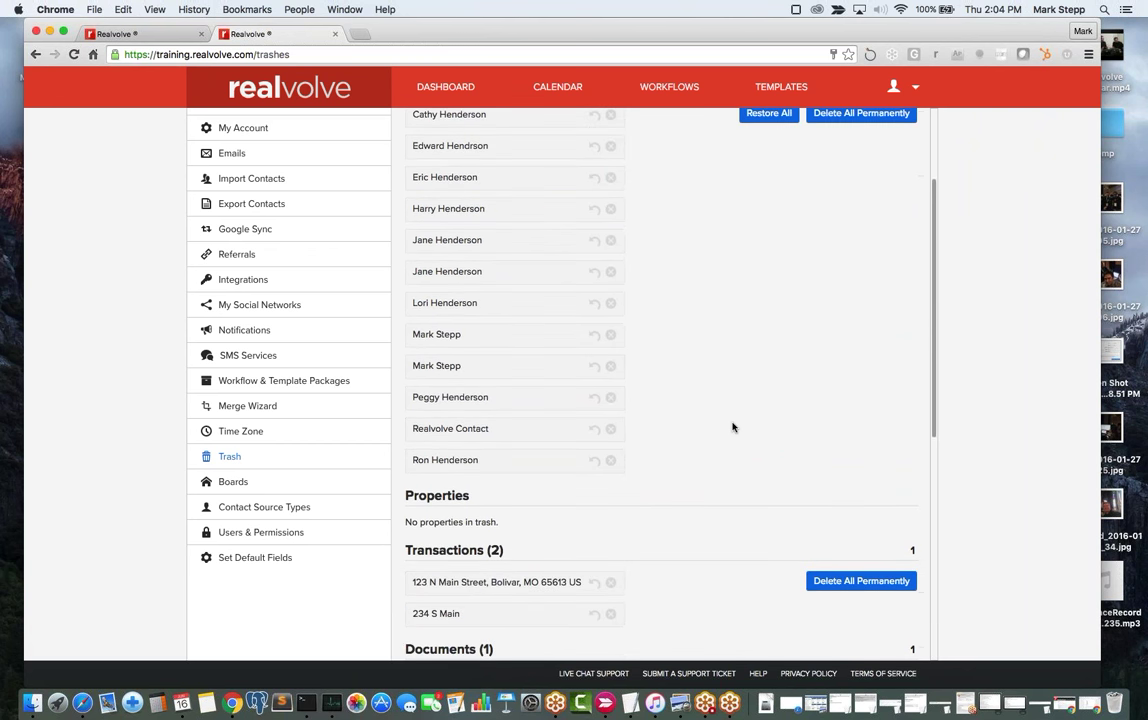
{"action": "scroll", "coordinate": [732, 427], "scroll_direction": "down", "scroll_amount": 5}
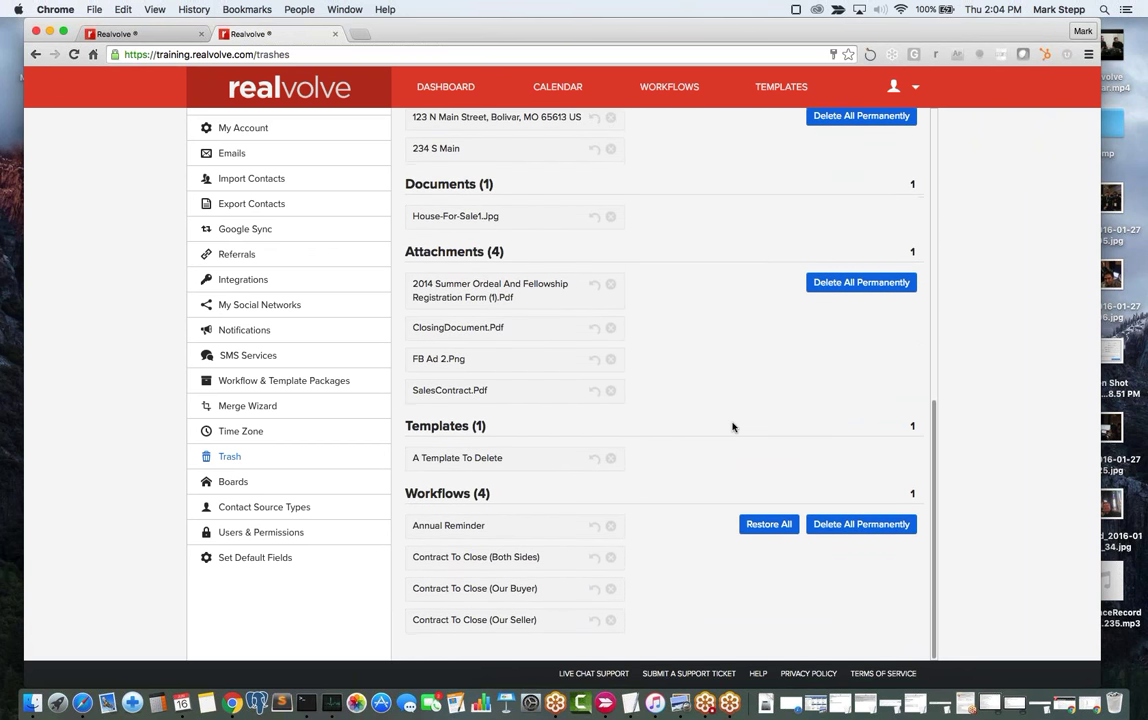
{"action": "scroll", "coordinate": [732, 427], "scroll_direction": "up", "scroll_amount": 9}
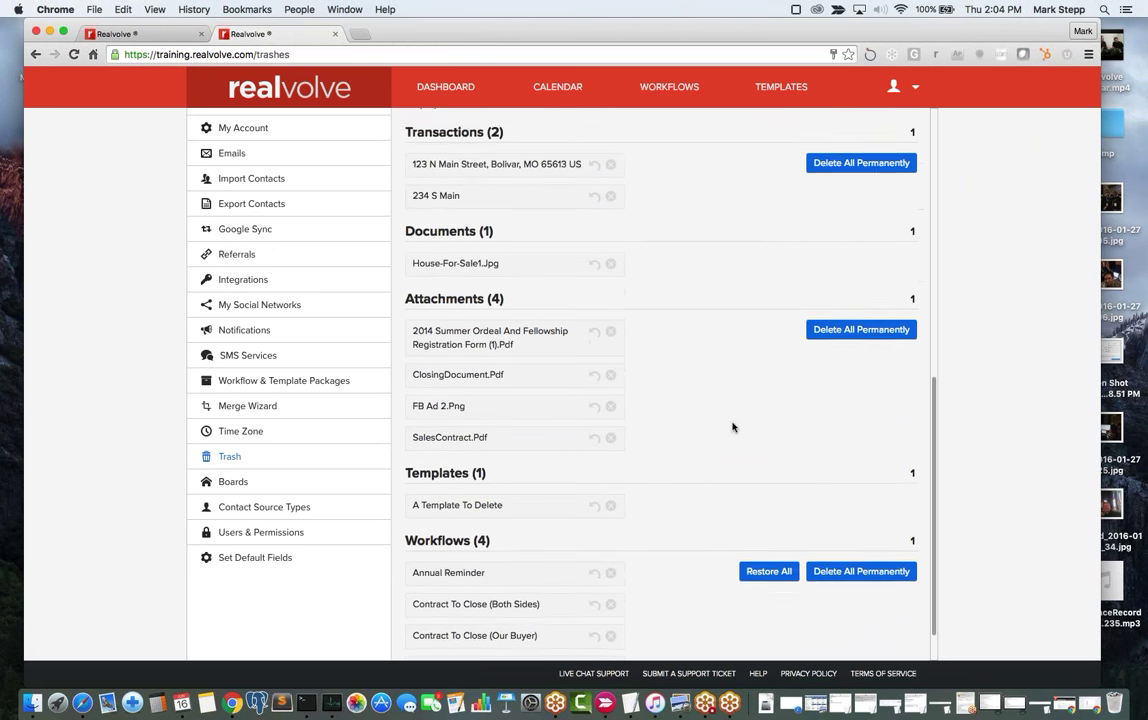
{"action": "scroll", "coordinate": [732, 427], "scroll_direction": "up", "scroll_amount": 2}
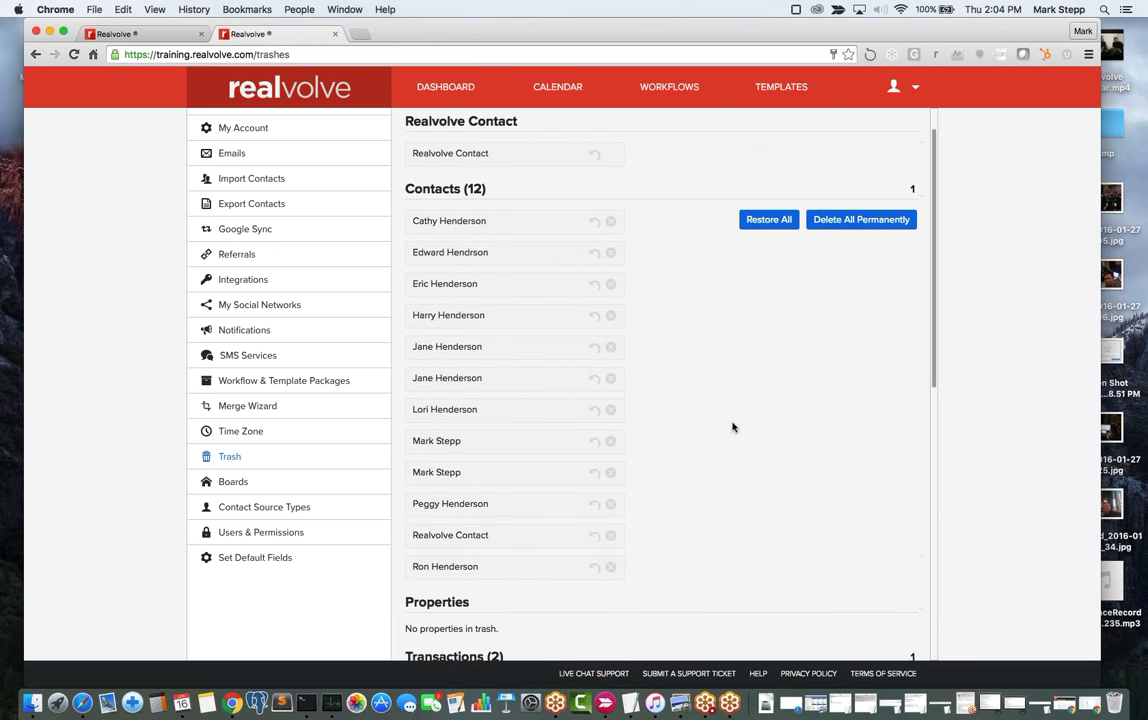
{"action": "scroll", "coordinate": [732, 427], "scroll_direction": "up", "scroll_amount": 1}
{"action": "scroll", "coordinate": [732, 427], "scroll_direction": "up", "scroll_amount": 1}
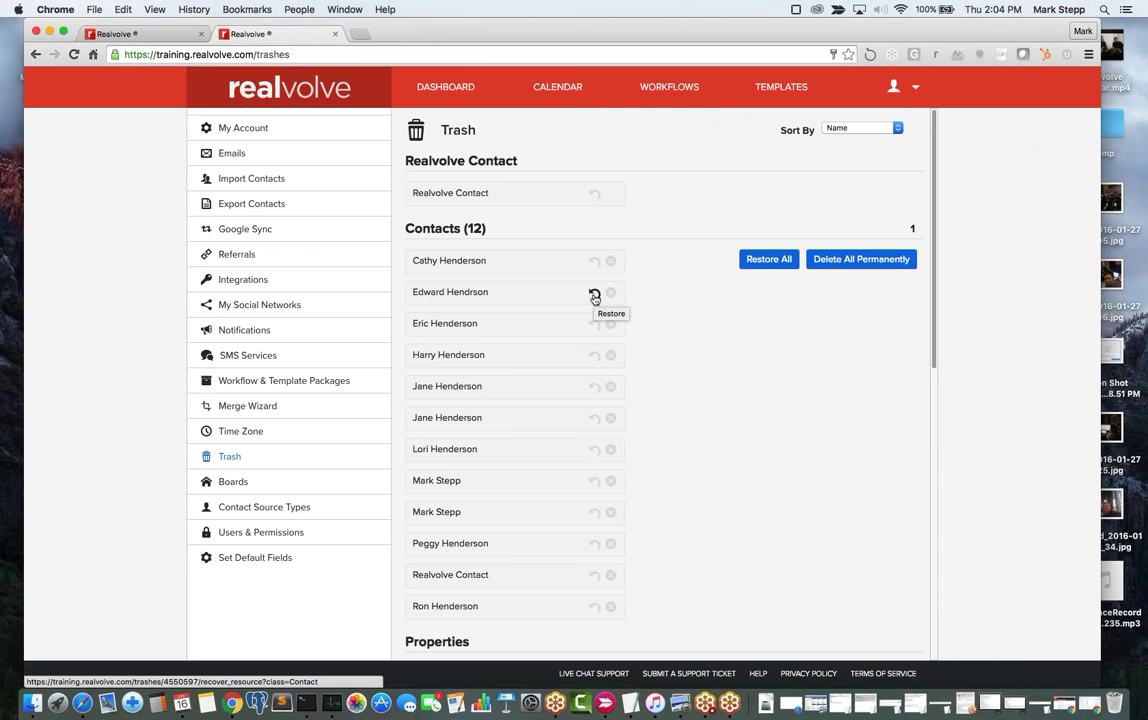
{"action": "scroll", "coordinate": [535, 379], "scroll_direction": "down", "scroll_amount": 5}
{"action": "scroll", "coordinate": [535, 379], "scroll_direction": "up", "scroll_amount": 5}
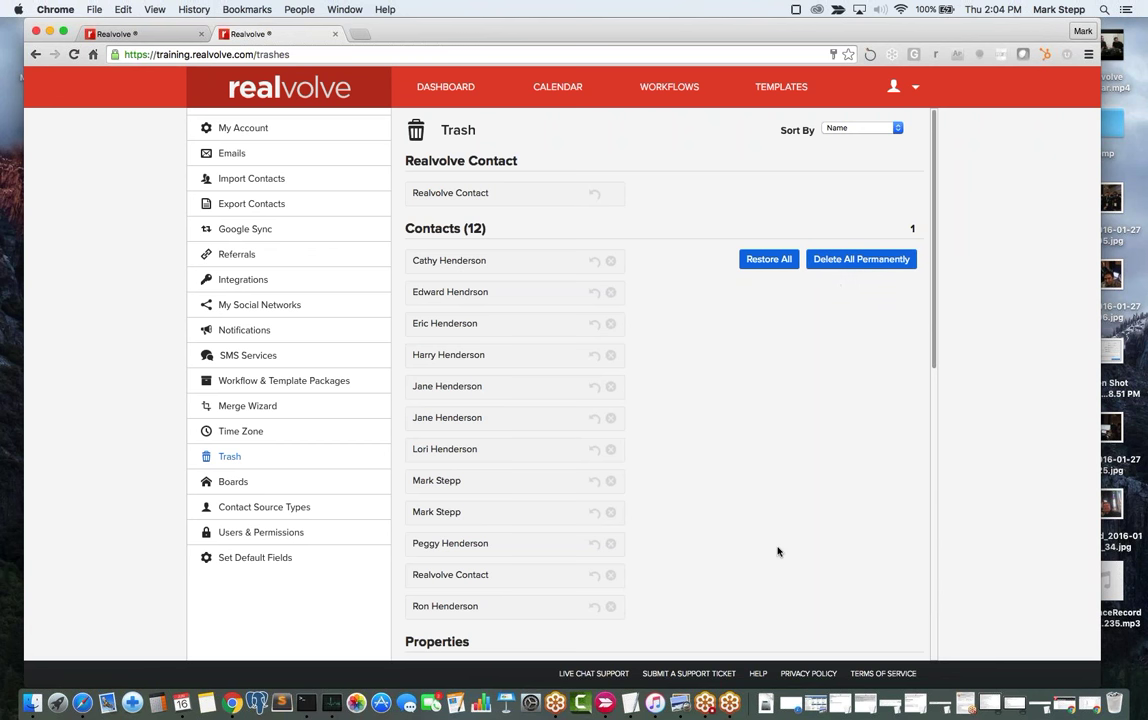
{"action": "scroll", "coordinate": [778, 551], "scroll_direction": "down", "scroll_amount": 10}
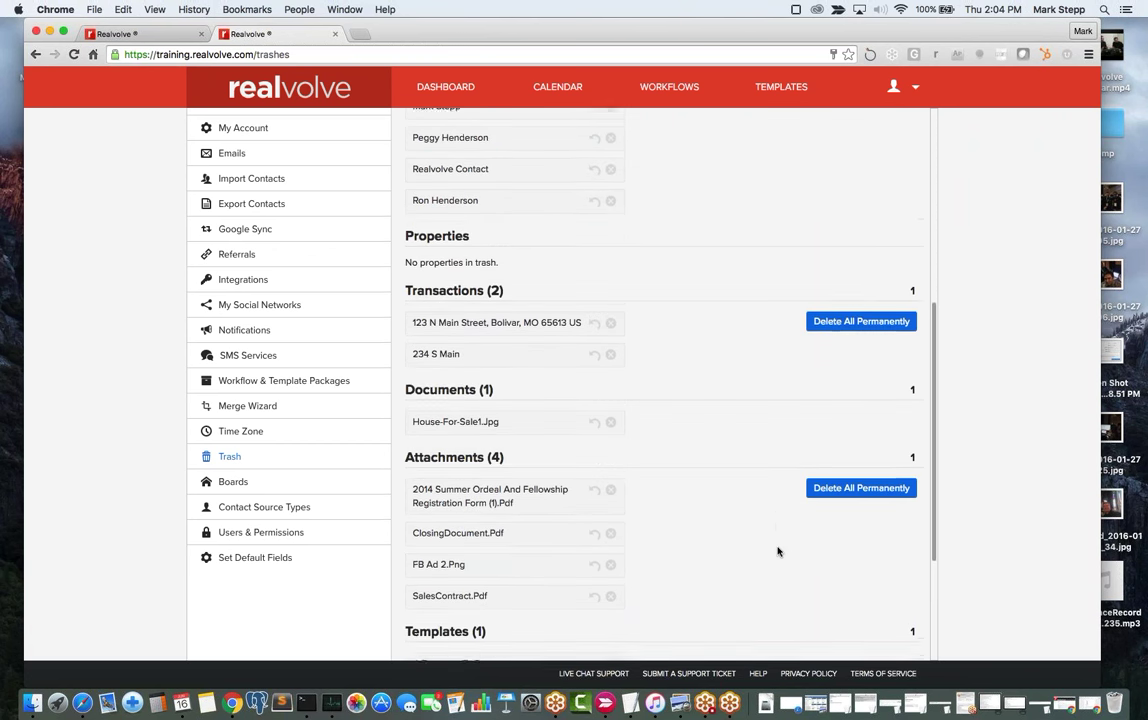
{"action": "scroll", "coordinate": [778, 551], "scroll_direction": "down", "scroll_amount": 3}
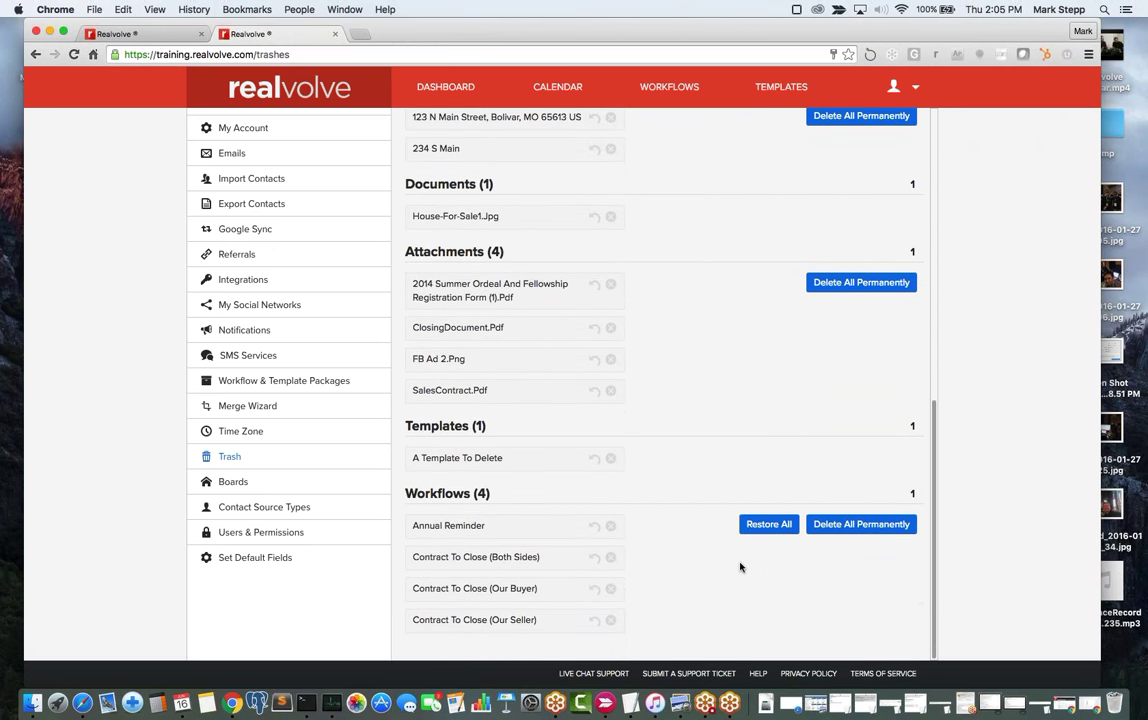
{"action": "scroll", "coordinate": [722, 449], "scroll_direction": "up", "scroll_amount": 15}
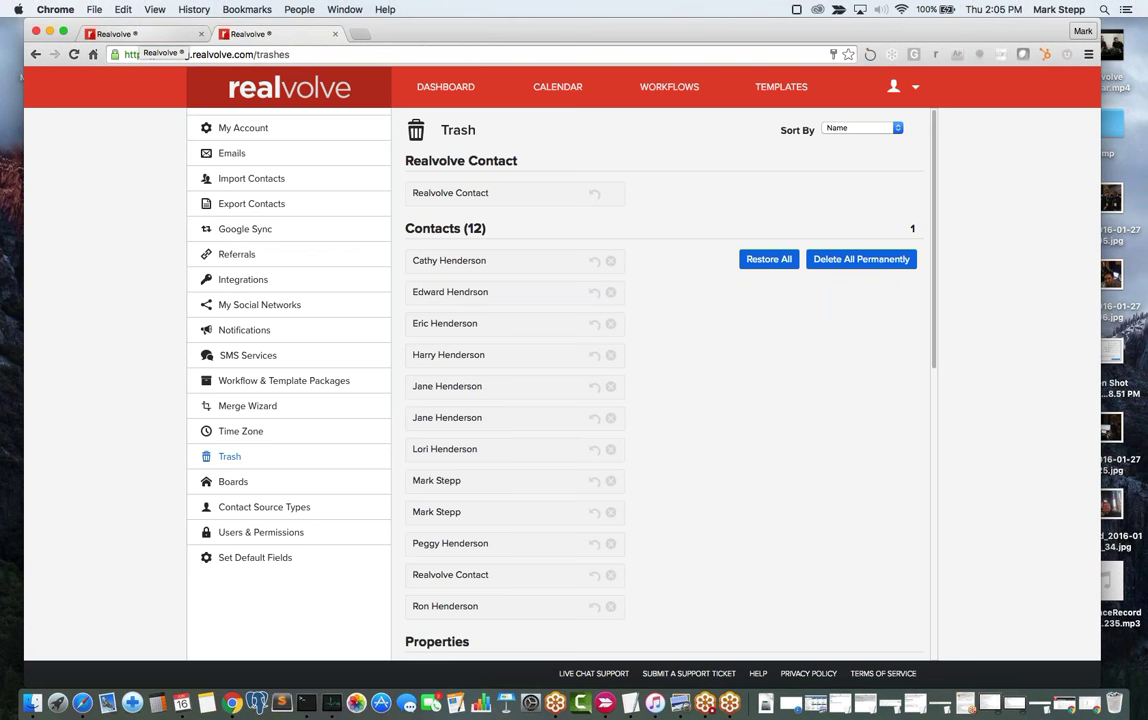
Browse the other account's trashed properties, transactions, documents and contacts, then return to the training account.
{"action": "left_click", "coordinate": [154, 37]}
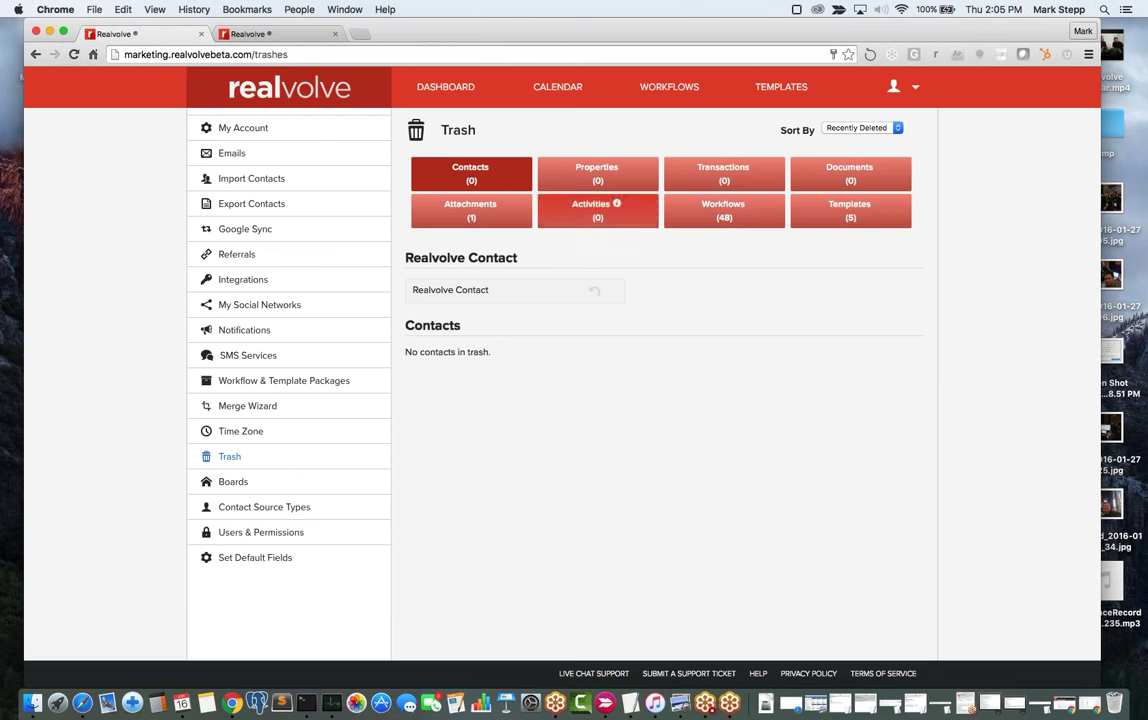
{"action": "left_click", "coordinate": [597, 178]}
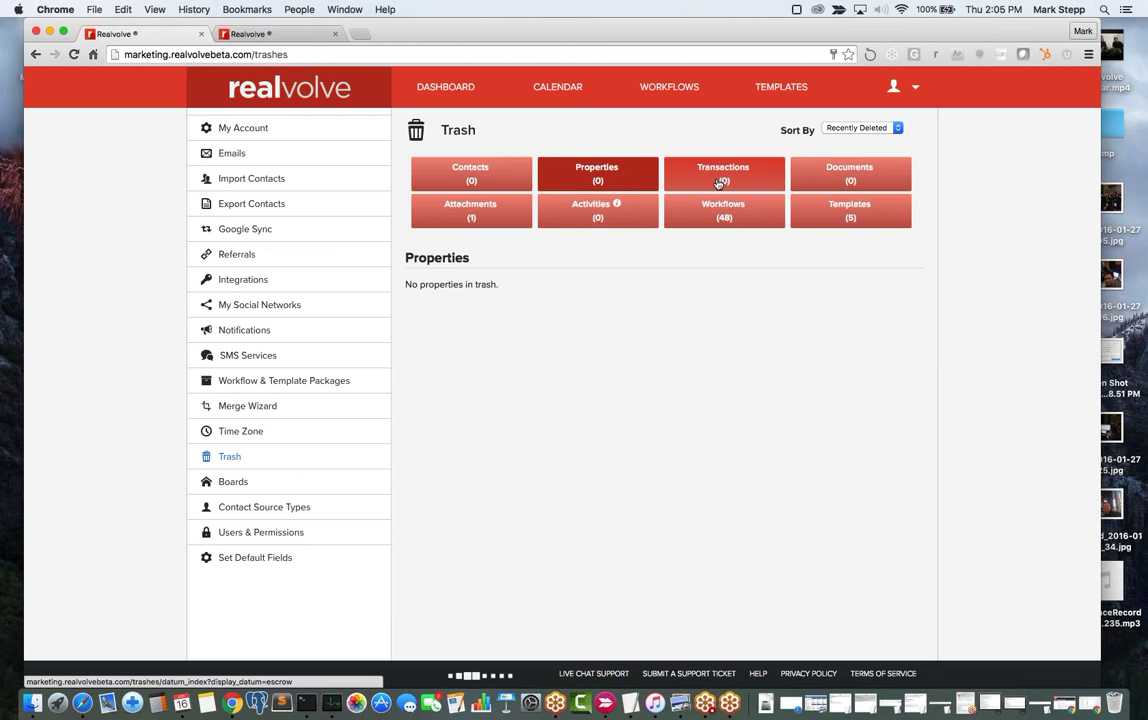
{"action": "left_click", "coordinate": [700, 182]}
{"action": "left_click", "coordinate": [866, 185]}
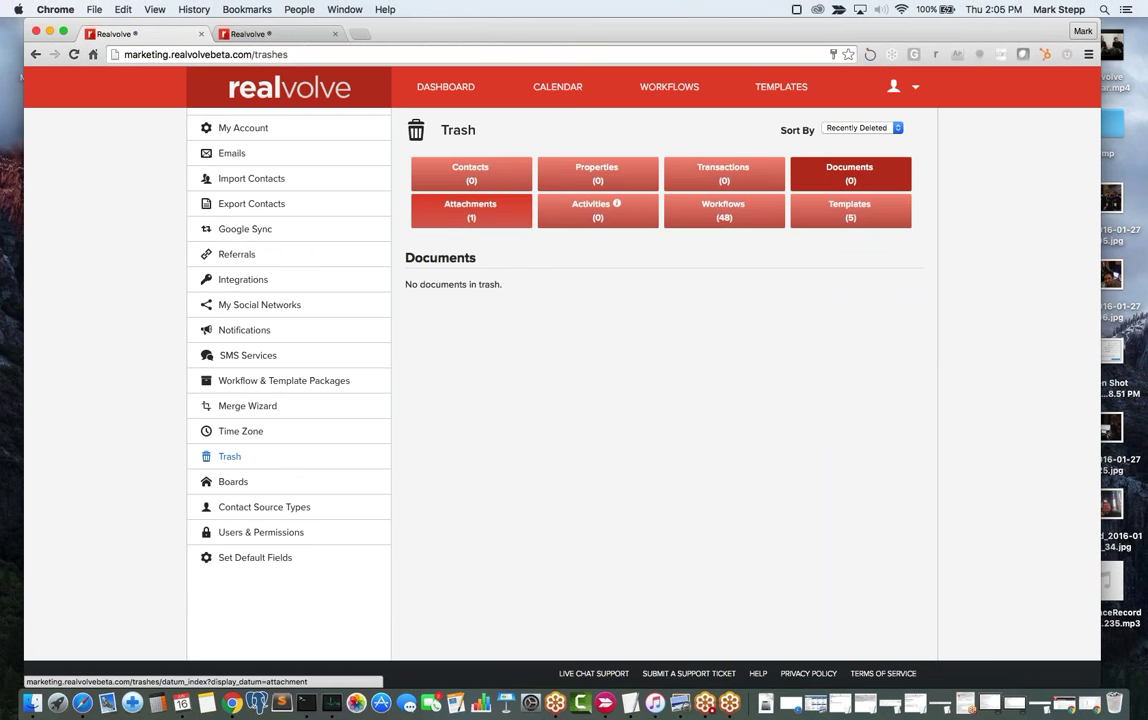
{"action": "left_click", "coordinate": [466, 178]}
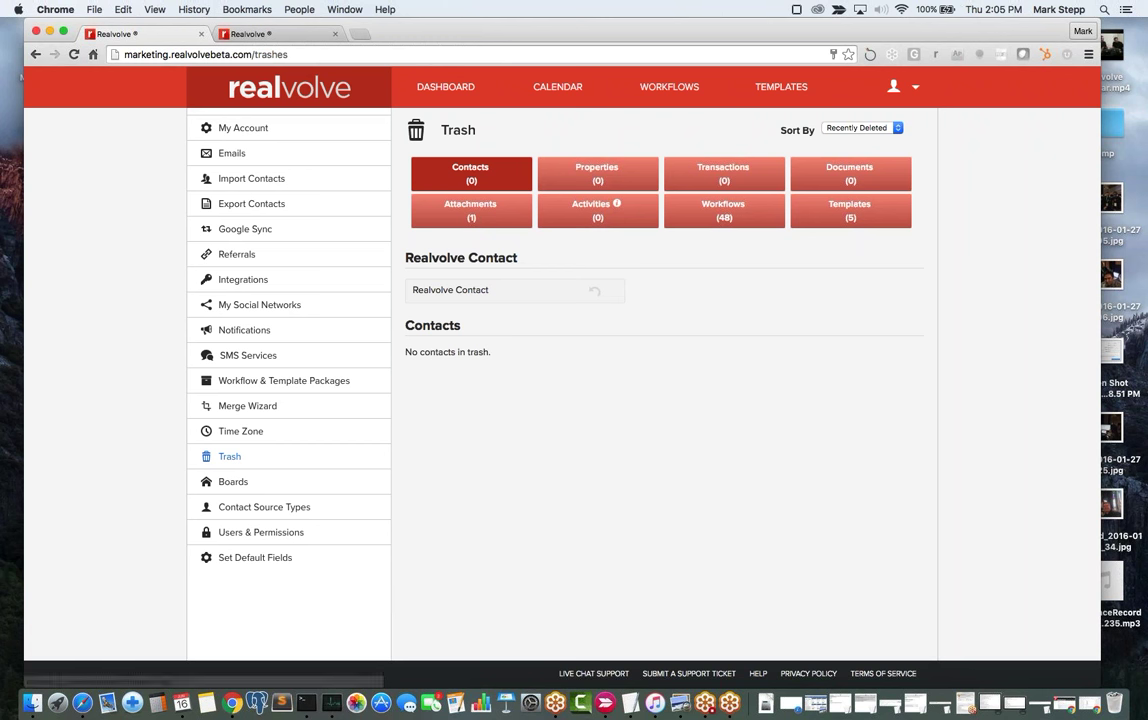
{"action": "left_click", "coordinate": [253, 36]}
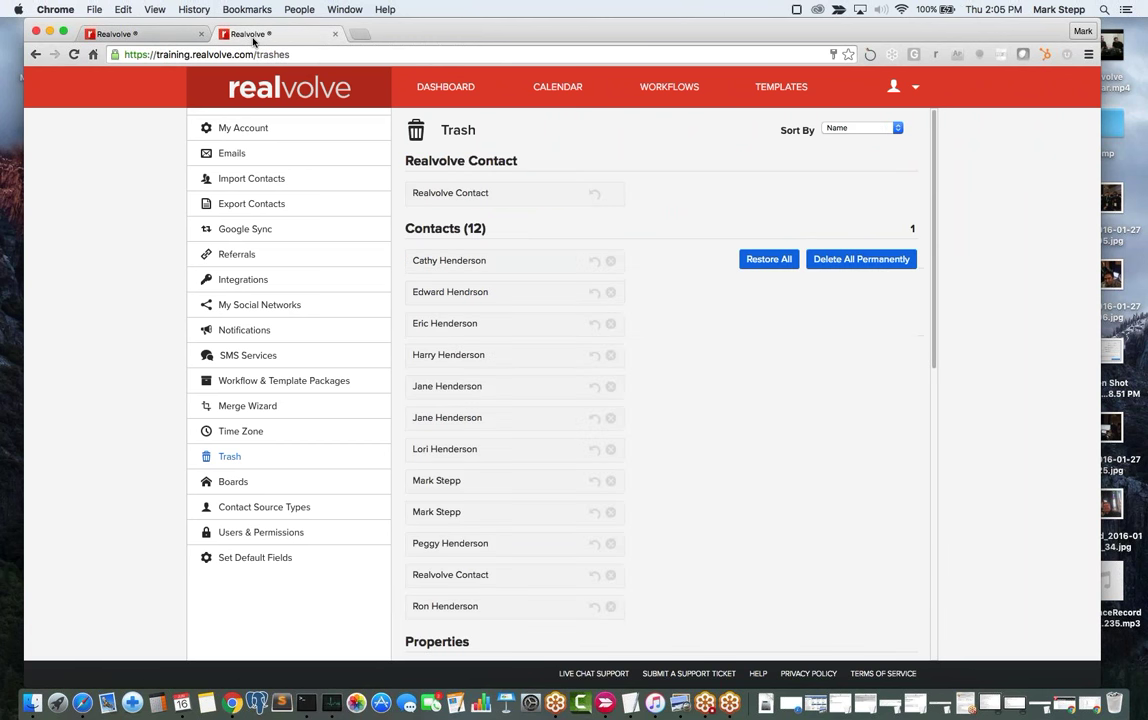
Sort the Trash by Recently Deleted and restore Realvolve Contact.
{"action": "left_click", "coordinate": [899, 131]}
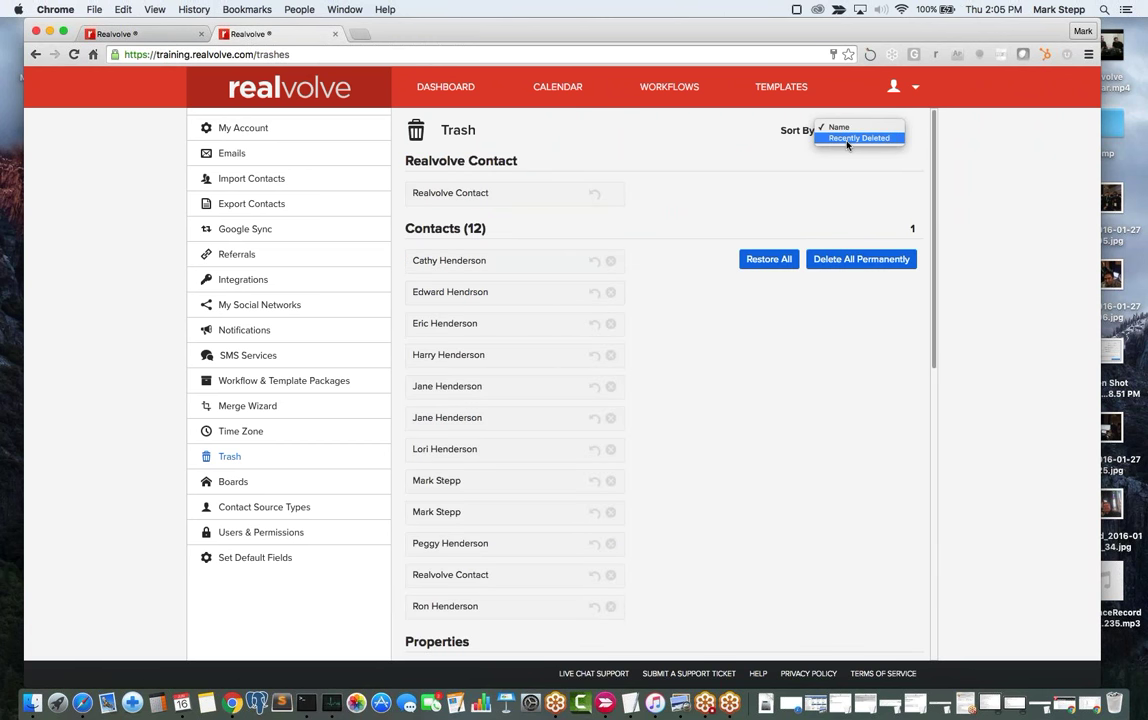
{"action": "left_click", "coordinate": [858, 141]}
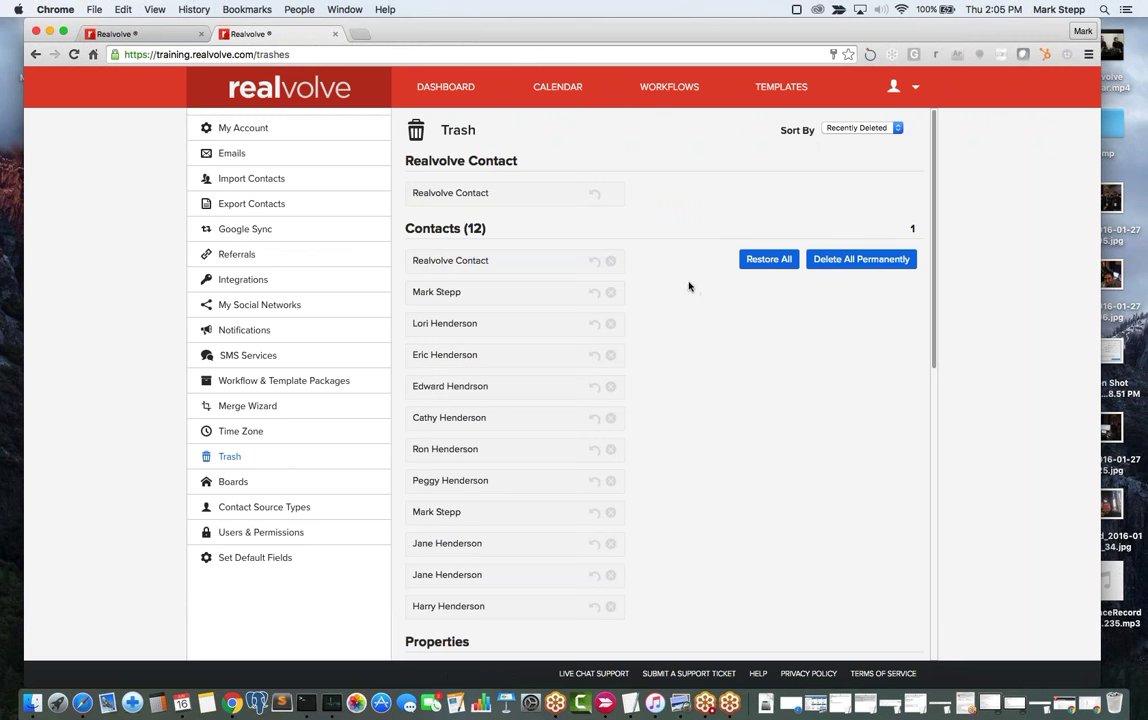
{"action": "left_click", "coordinate": [594, 261]}
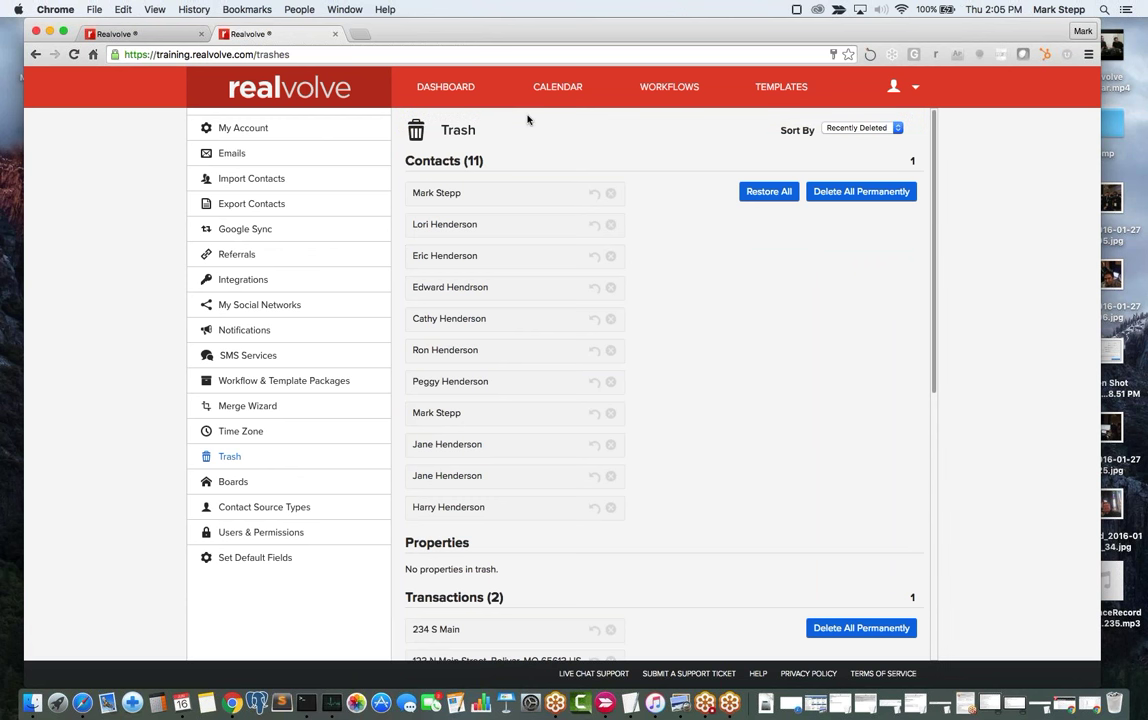
From the Dashboard, list all contacts in the sidebar and bring up the Add New choices.
{"action": "left_click", "coordinate": [456, 90]}
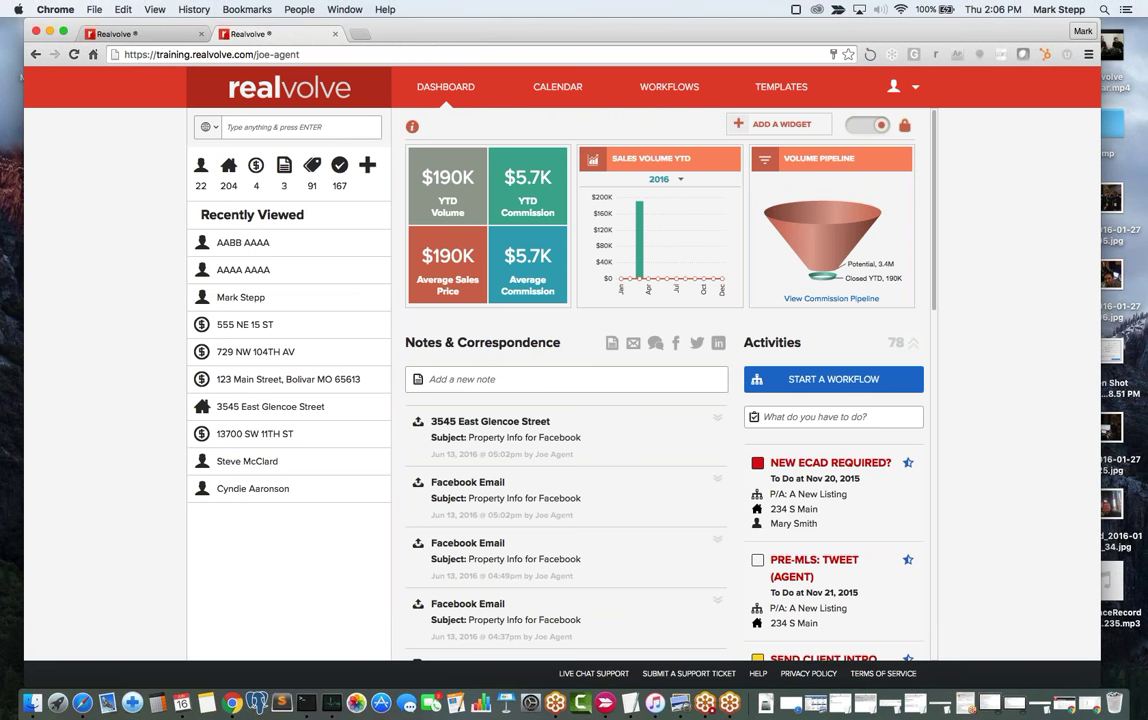
{"action": "left_click", "coordinate": [202, 170]}
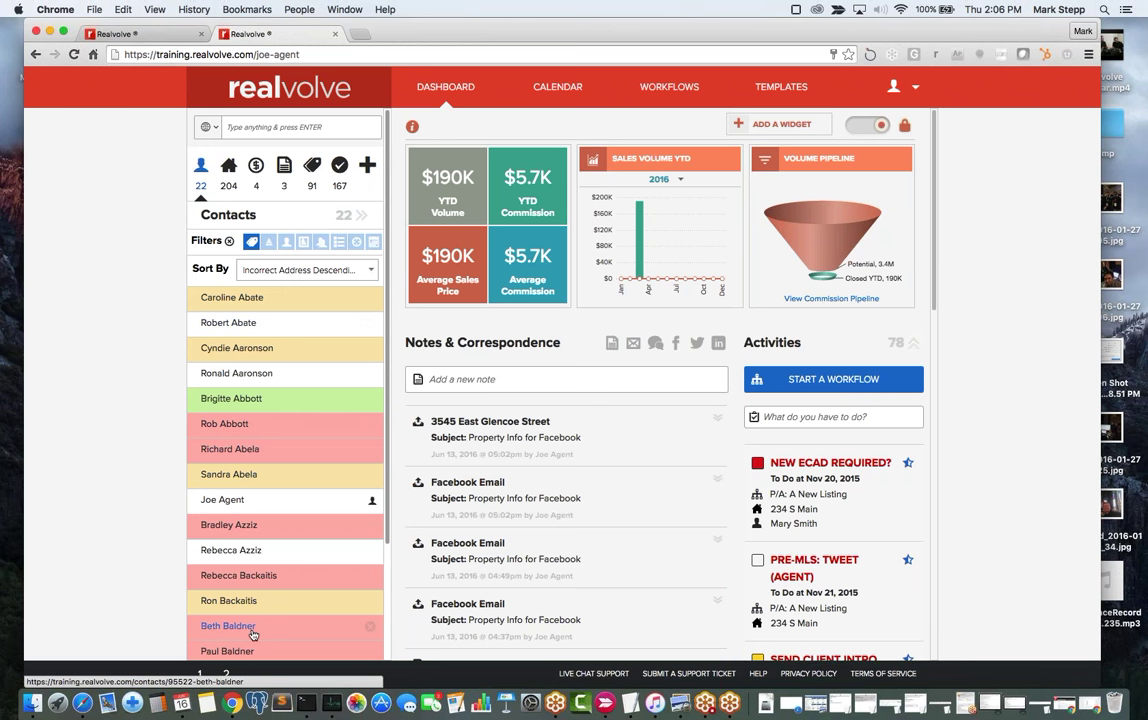
{"action": "left_click", "coordinate": [367, 168]}
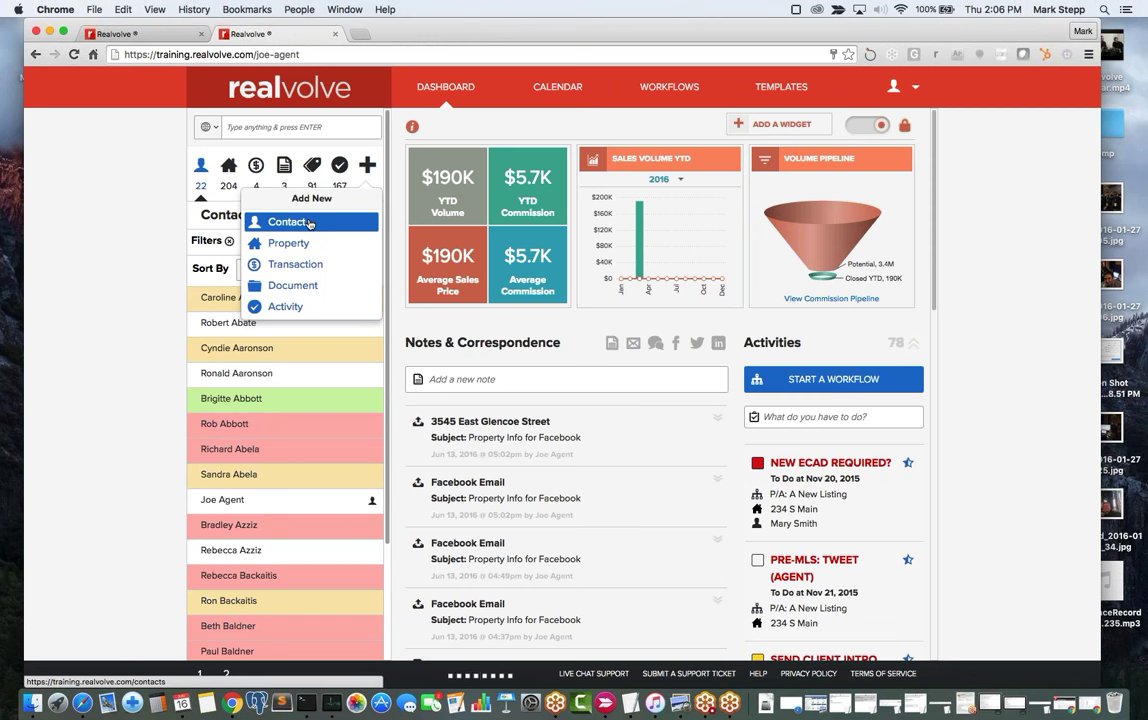
Create a new blank contact, entering its first and last name.
{"action": "left_click", "coordinate": [310, 223]}
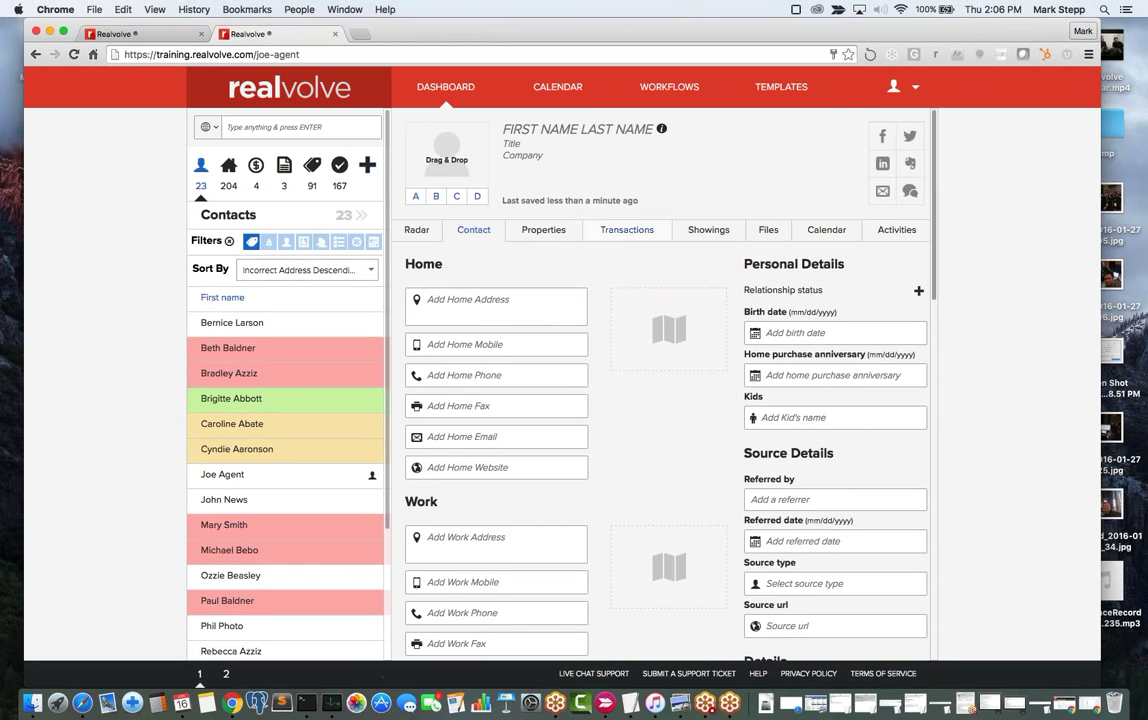
{"action": "left_click", "coordinate": [543, 130]}
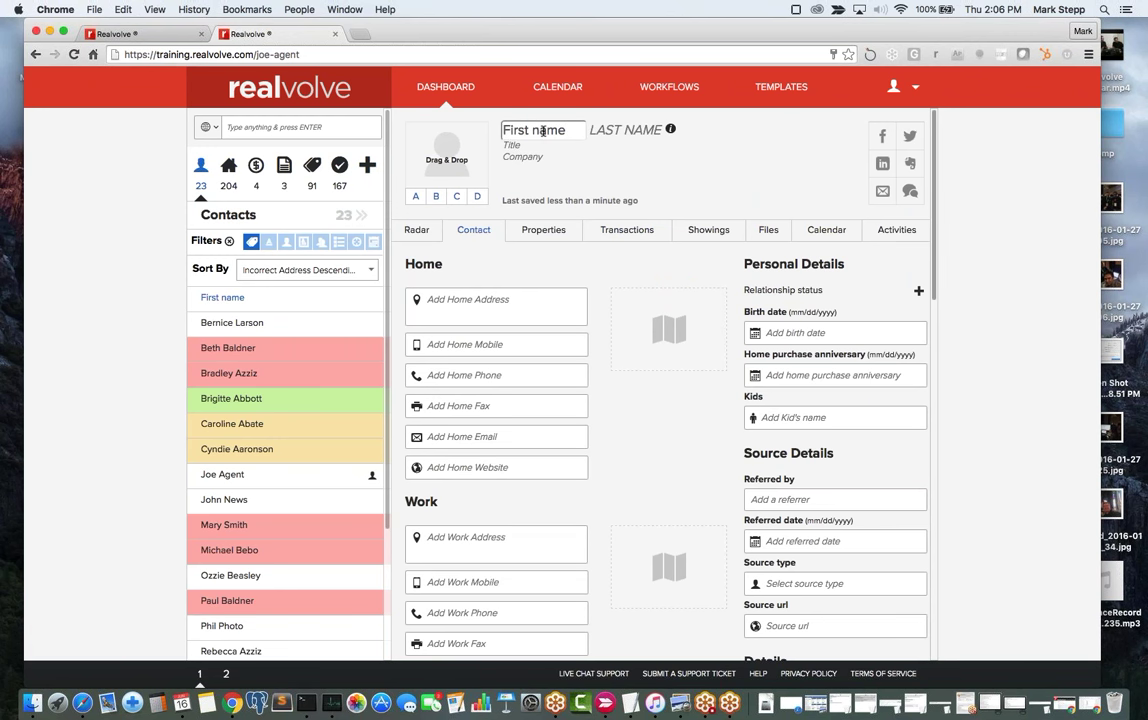
{"action": "key", "text": "Tab"}
{"action": "key", "text": "Tab"}
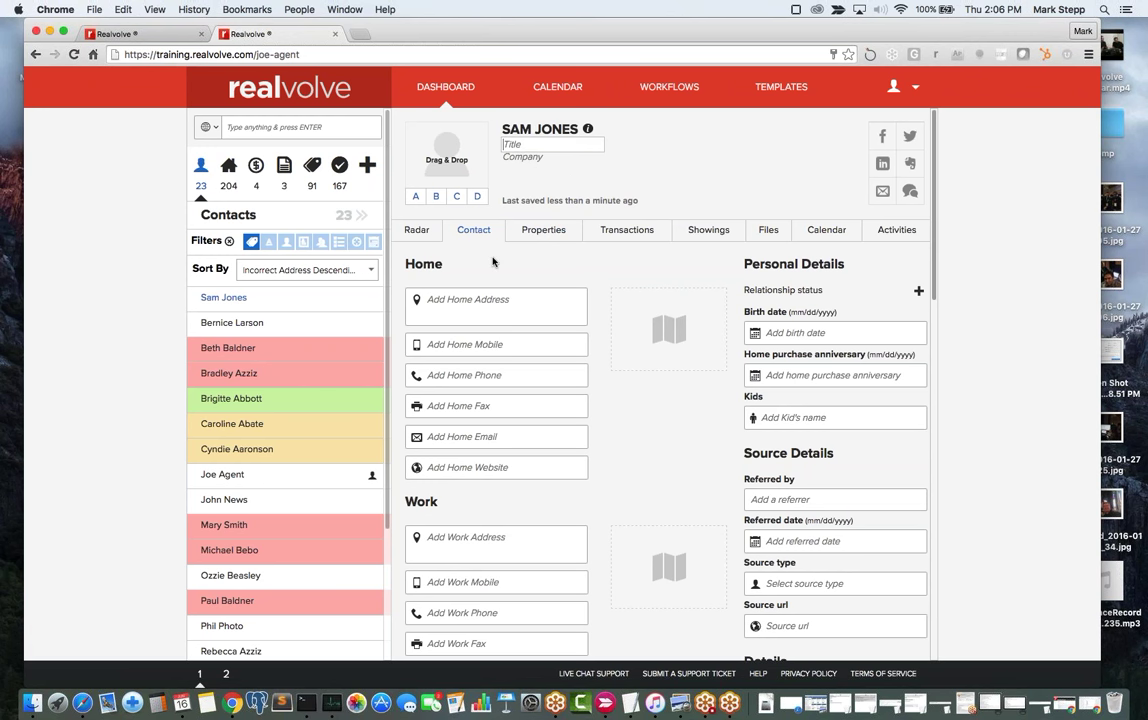
Leave the title field and start editing the Home Address.
{"action": "left_click", "coordinate": [518, 465]}
{"action": "left_click", "coordinate": [521, 547]}
{"action": "left_click", "coordinate": [505, 302]}
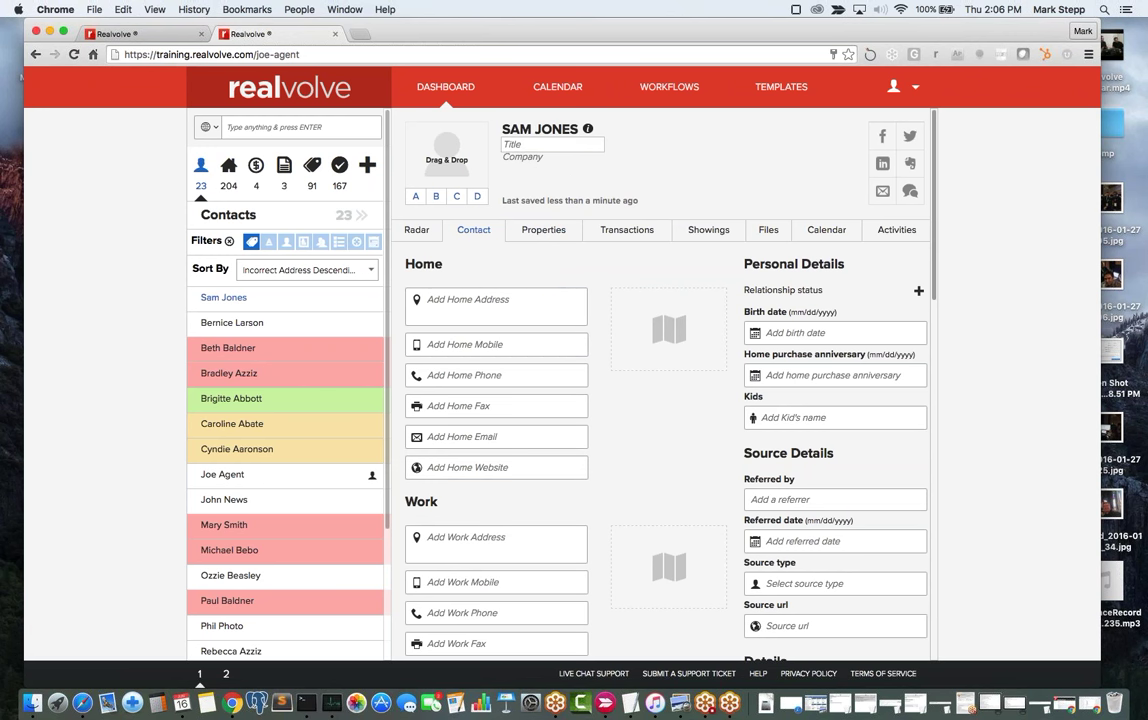
Enter the home address's street number, direction, street name and ZIP, and save it.
{"action": "left_click", "coordinate": [505, 304]}
{"action": "scroll", "coordinate": [567, 188], "scroll_direction": "down", "scroll_amount": 3}
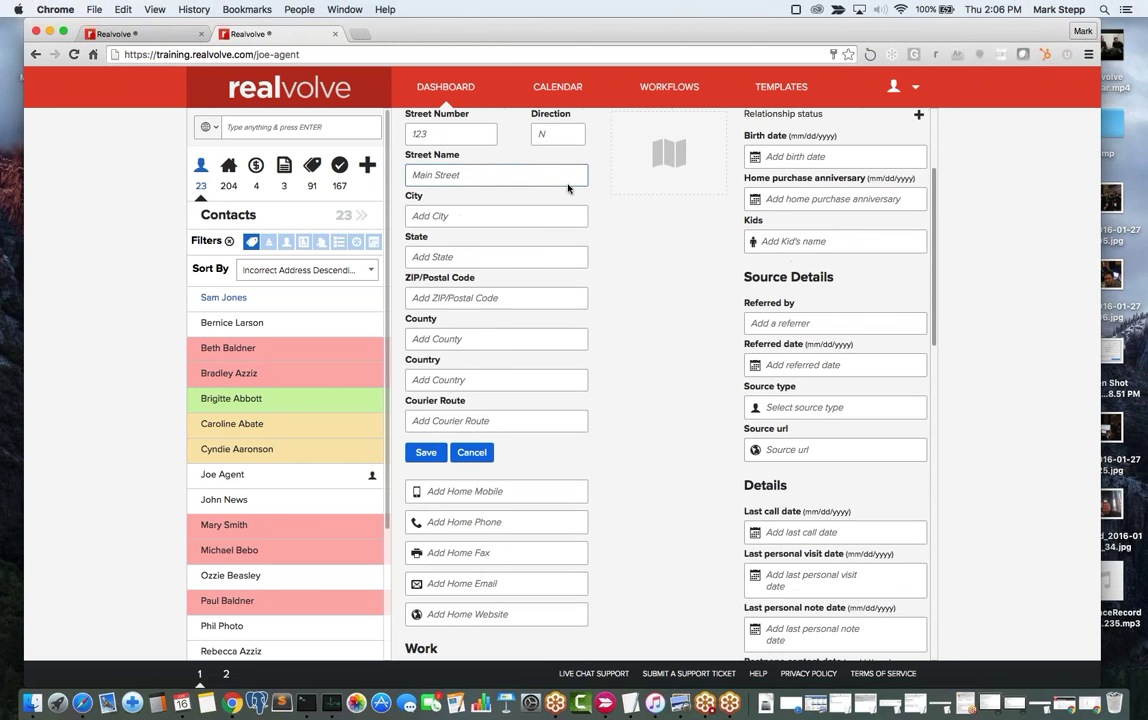
{"action": "scroll", "coordinate": [567, 188], "scroll_direction": "up", "scroll_amount": 3}
{"action": "left_click", "coordinate": [436, 265]}
{"action": "type", "text": "123"}
{"action": "key", "text": "Tab"}
{"action": "type", "text": "S"}
{"action": "type", "text": "Main"}
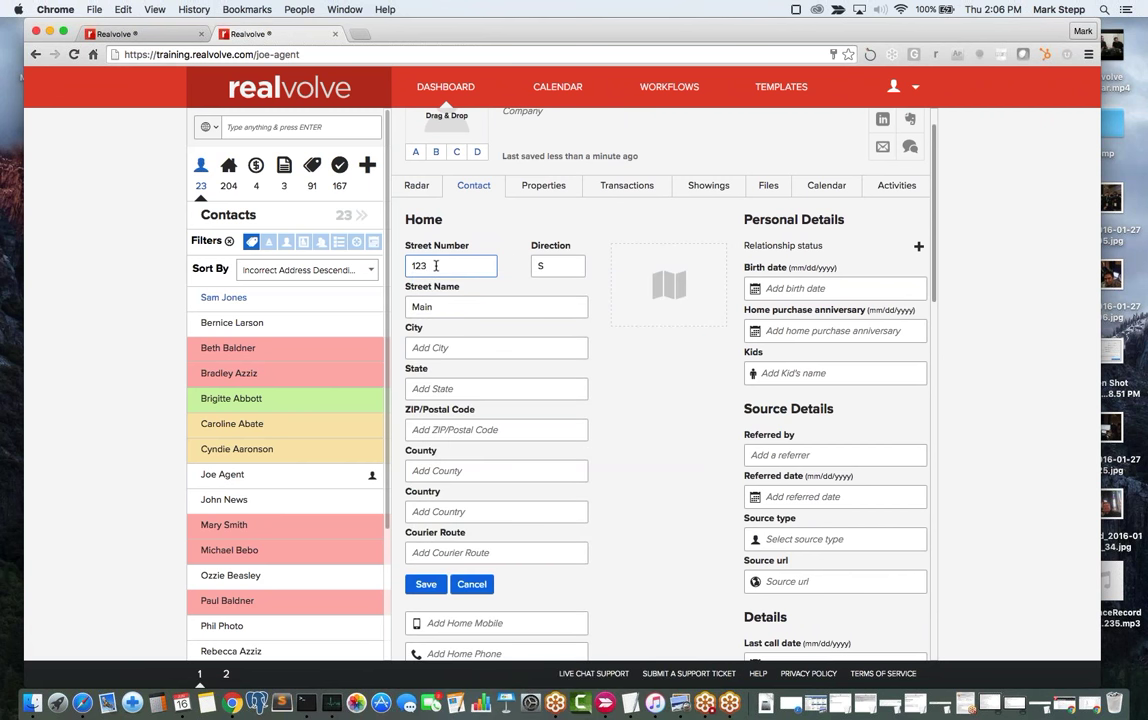
{"action": "type", "text": "65613"}
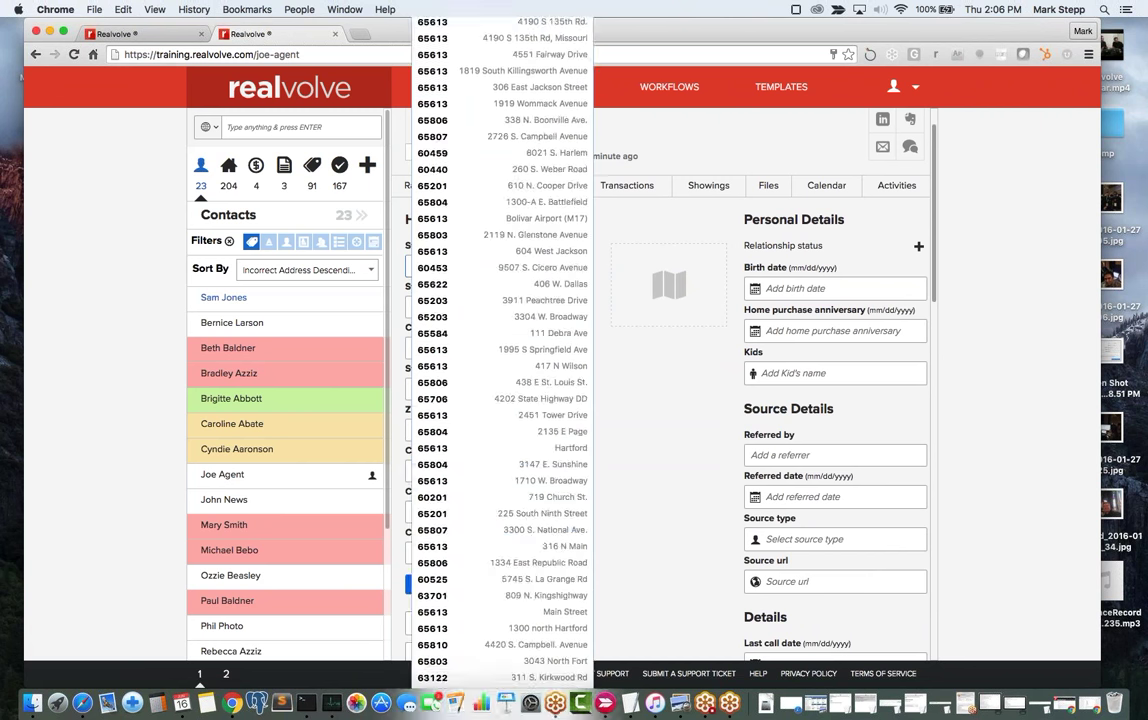
{"action": "key", "text": "Tab"}
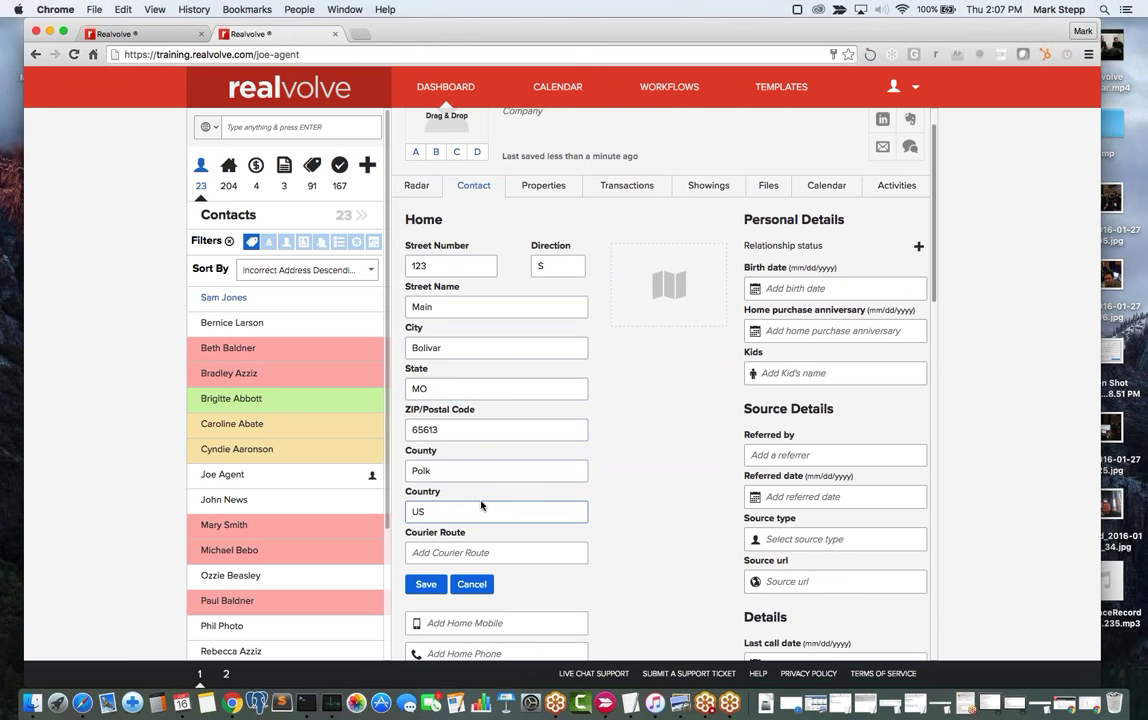
{"action": "left_click", "coordinate": [426, 584]}
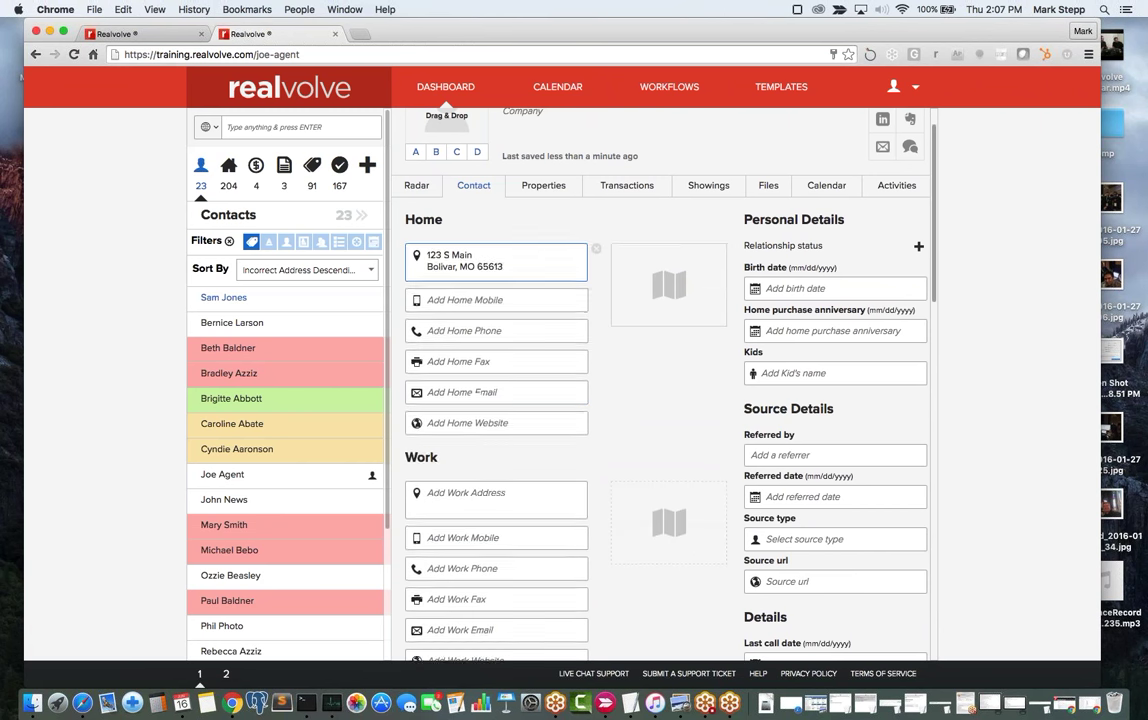
{"action": "scroll", "coordinate": [497, 243], "scroll_direction": "down", "scroll_amount": 2}
{"action": "scroll", "coordinate": [497, 243], "scroll_direction": "up", "scroll_amount": 1}
{"action": "scroll", "coordinate": [595, 345], "scroll_direction": "up", "scroll_amount": 1}
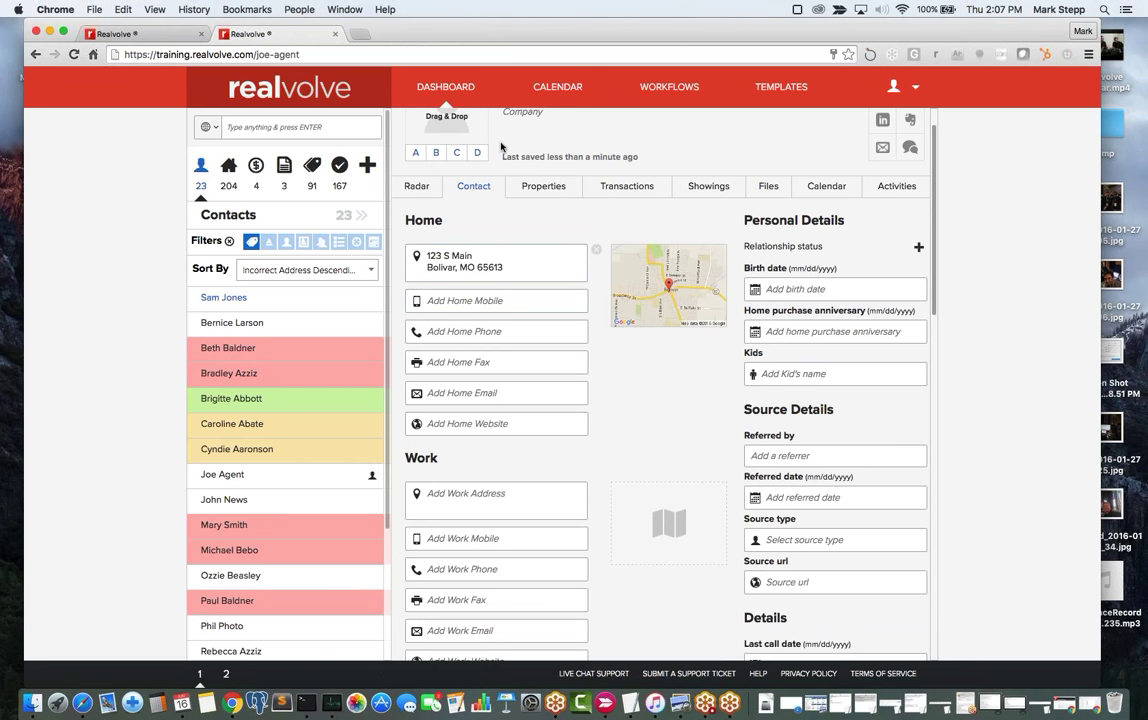
{"action": "scroll", "coordinate": [501, 147], "scroll_direction": "up", "scroll_amount": 2}
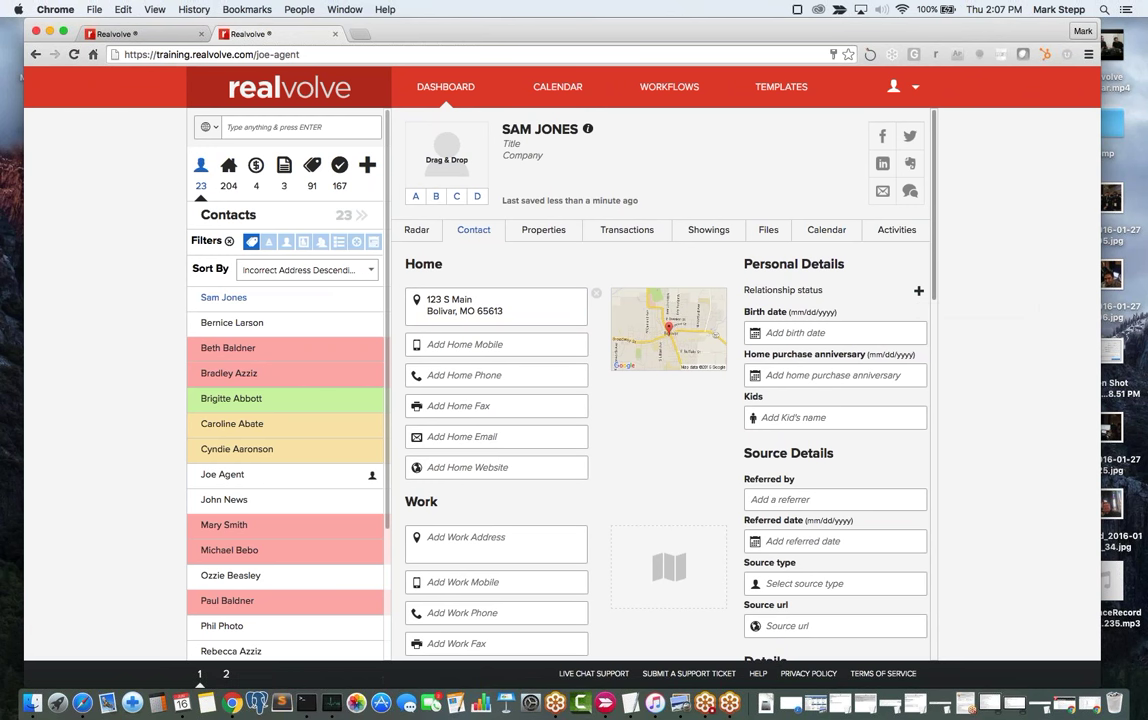
Add a Married relationship status and start selecting the spouse contact.
{"action": "left_click", "coordinate": [919, 292]}
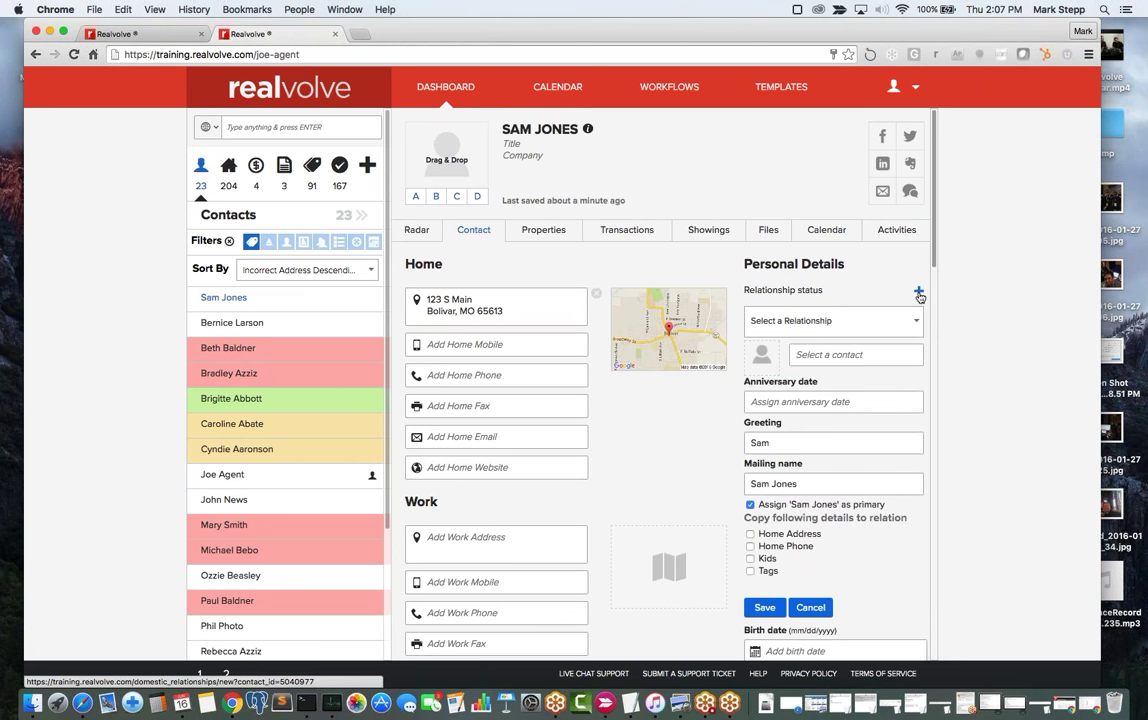
{"action": "left_click", "coordinate": [914, 322]}
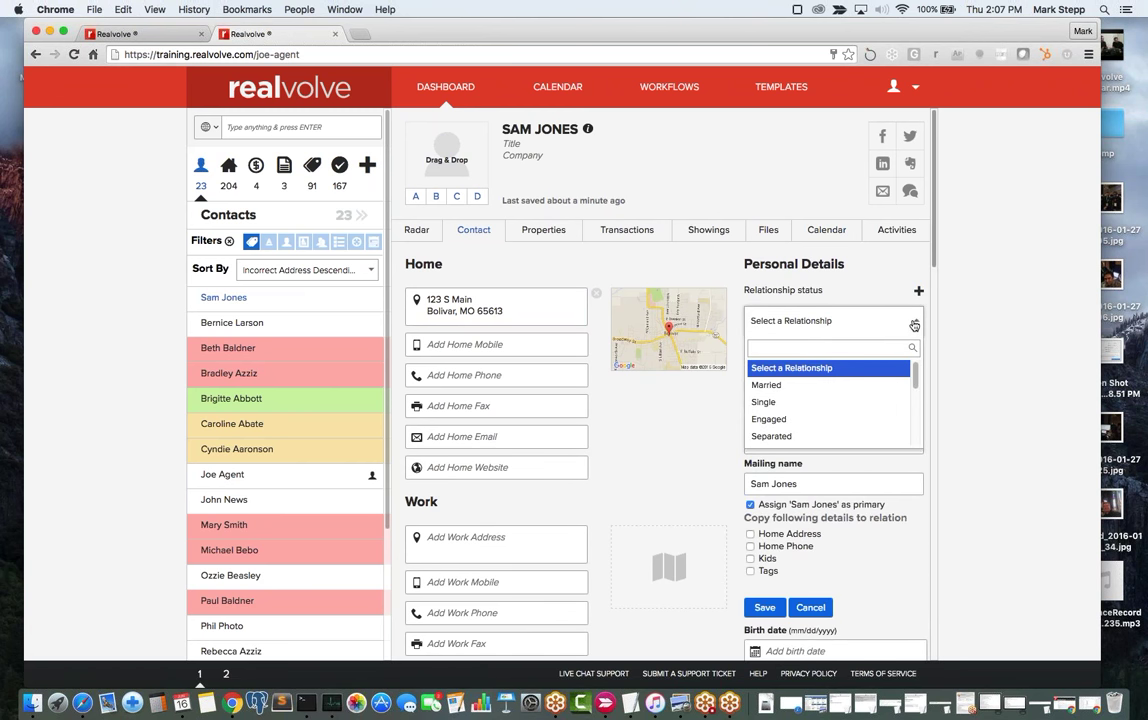
{"action": "left_click", "coordinate": [785, 386]}
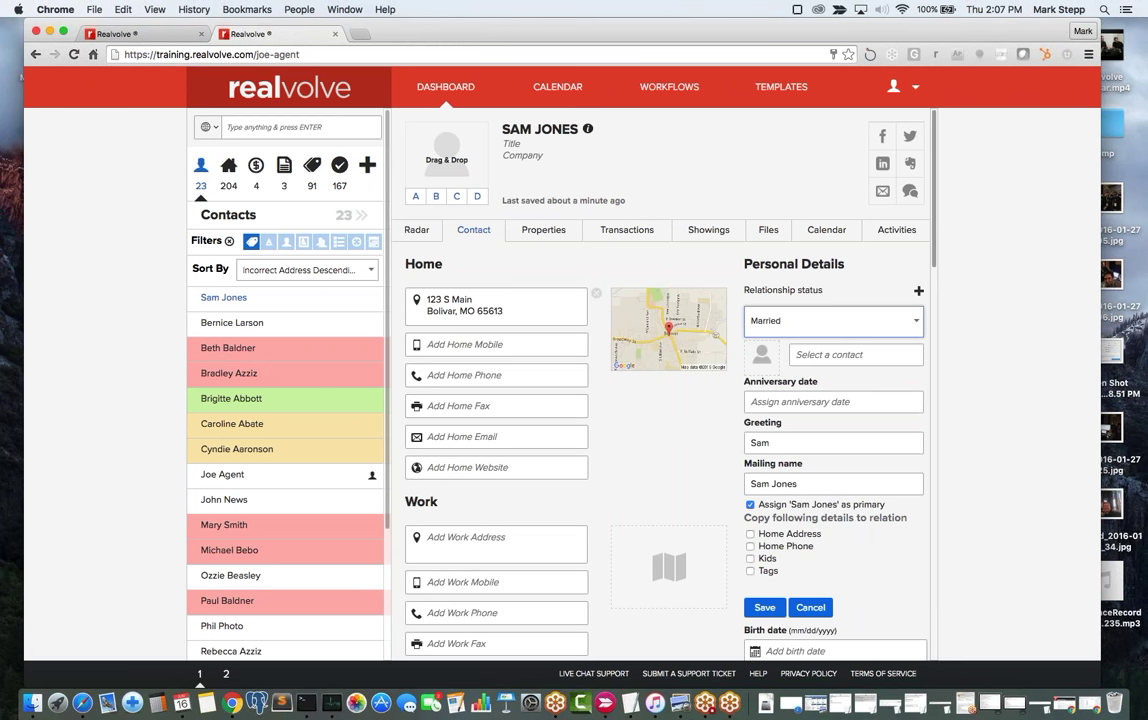
{"action": "left_click", "coordinate": [913, 322]}
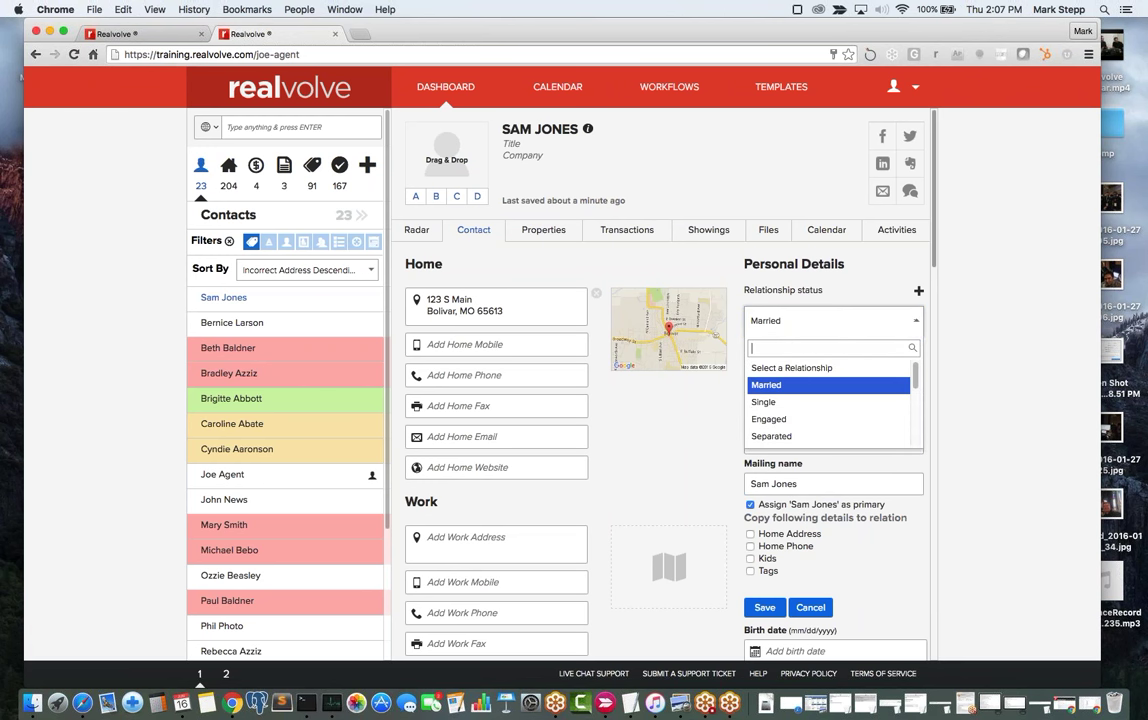
{"action": "mouse_move", "coordinate": [915, 374]}
{"action": "left_mouse_down"}
{"action": "mouse_move", "coordinate": [915, 433]}
{"action": "mouse_move", "coordinate": [915, 372]}
{"action": "left_mouse_up"}
{"action": "left_click", "coordinate": [811, 388]}
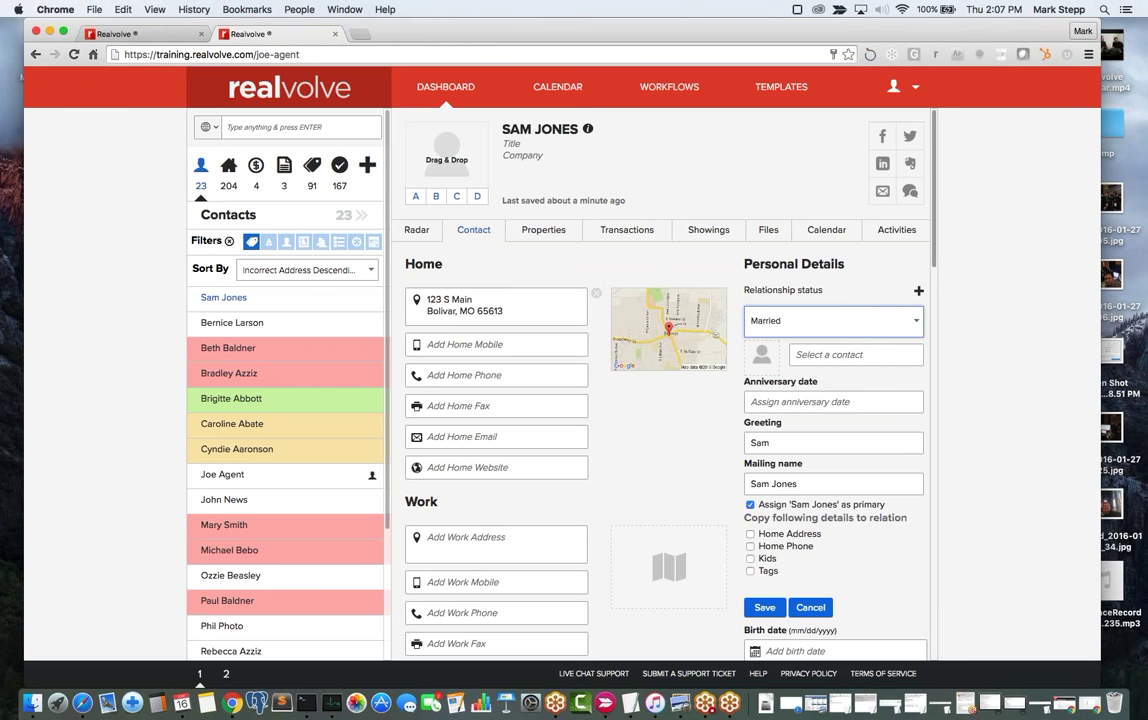
{"action": "left_click", "coordinate": [838, 355]}
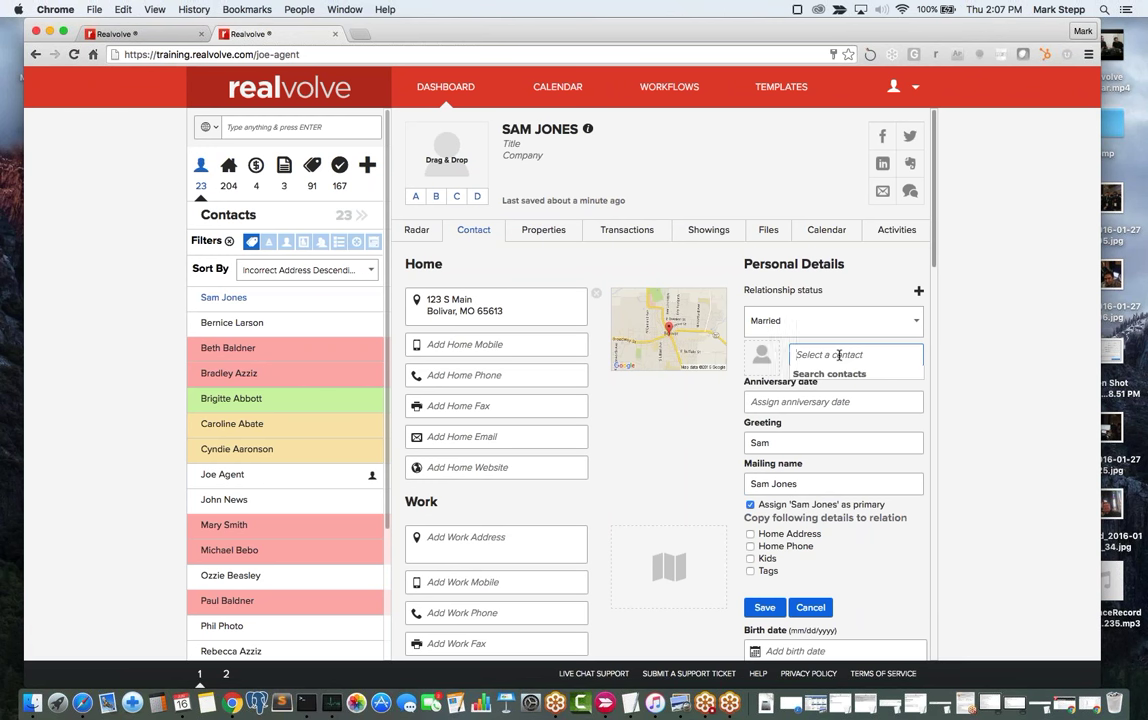
Type the spouse's name, fixing typos and capitalisation, and create her as a new contact.
{"action": "type", "text": "io"}
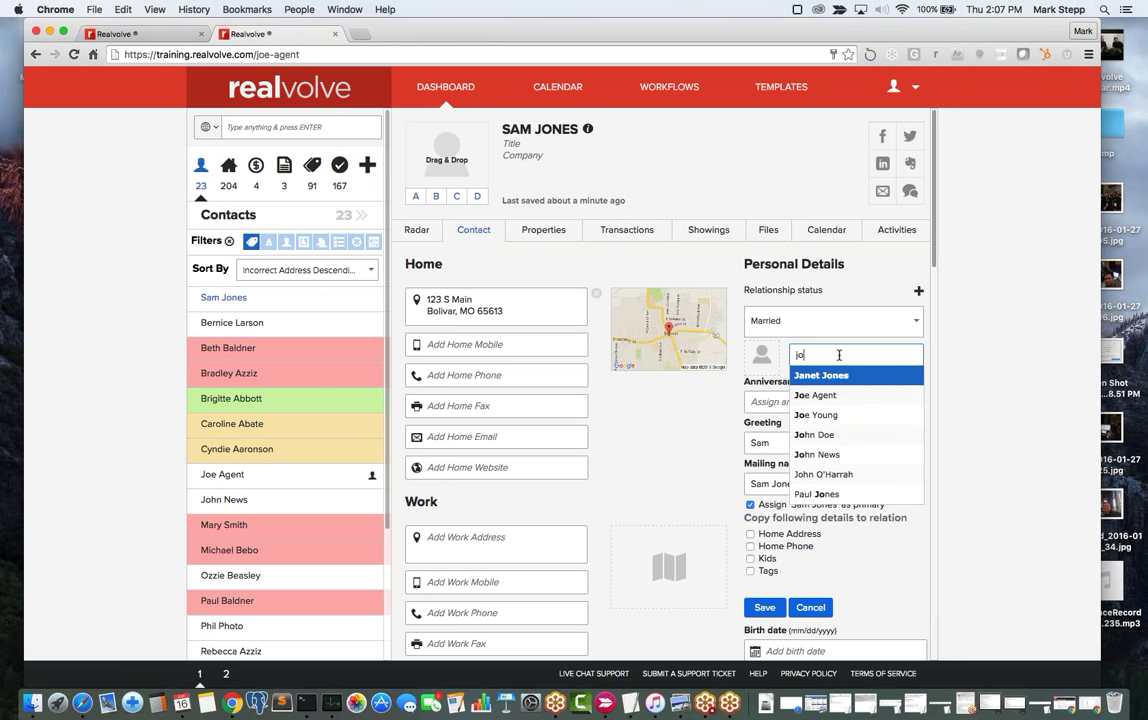
{"action": "type", "text": "an"}
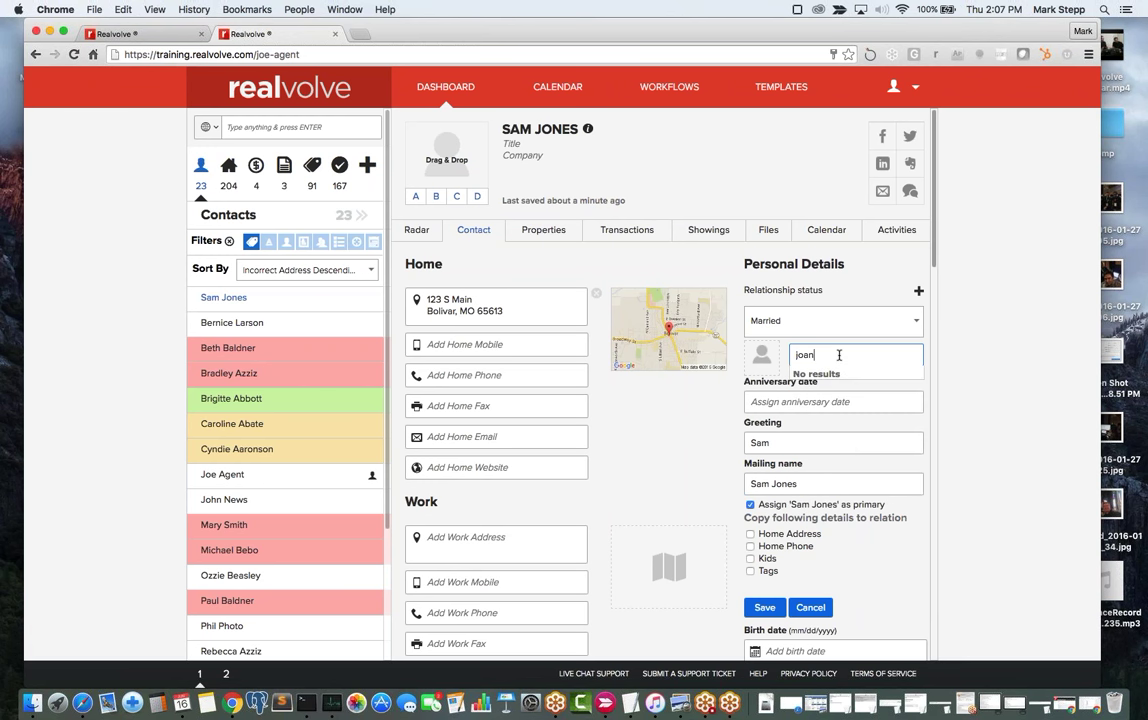
{"action": "key", "text": "BackSpace"}
{"action": "key", "text": "BackSpace"}
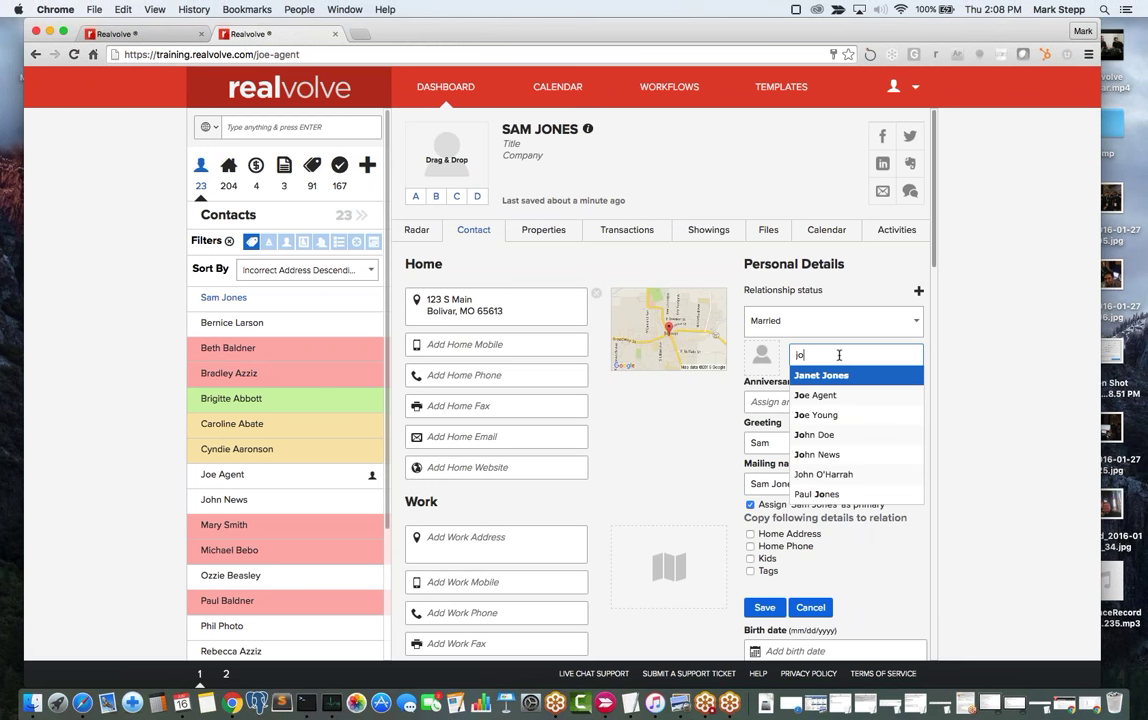
{"action": "left_click", "coordinate": [839, 355]}
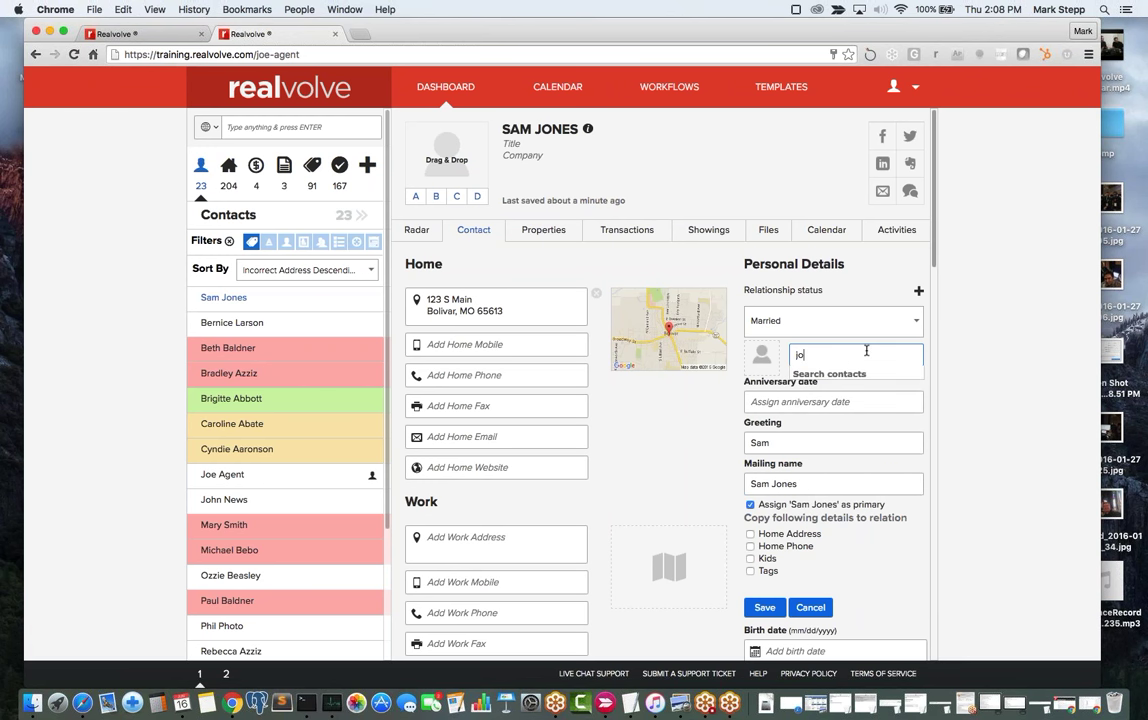
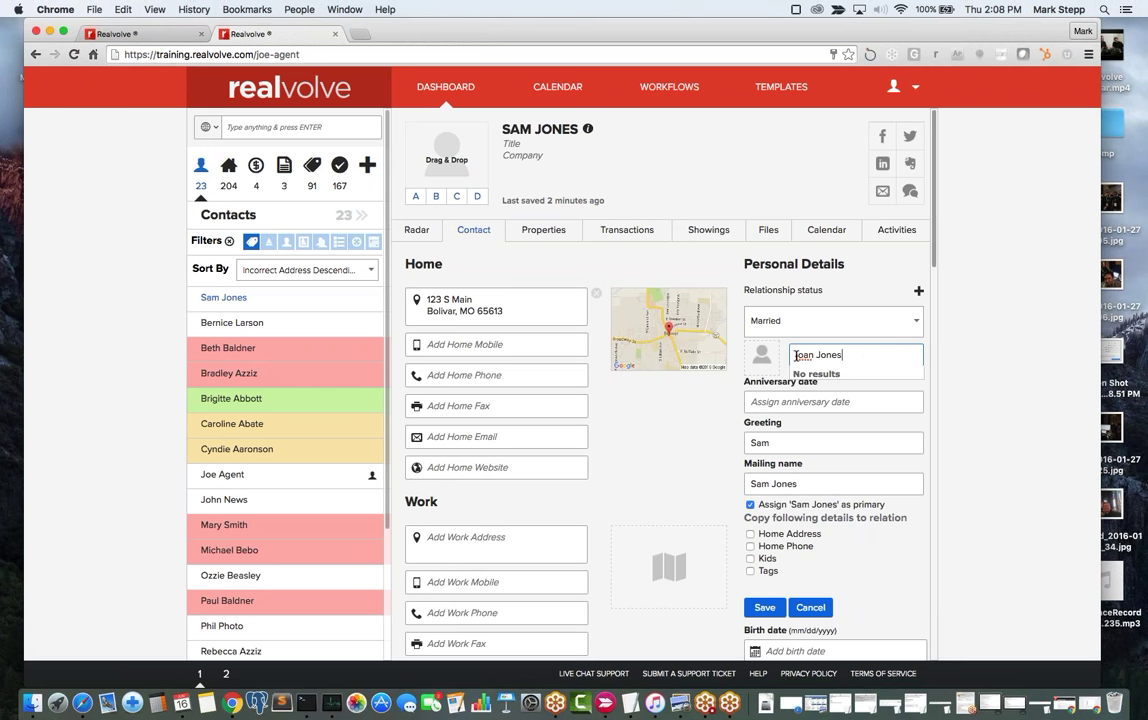
{"action": "left_click", "coordinate": [797, 356]}
{"action": "key", "text": "Delete"}
{"action": "type", "text": "J"}
{"action": "left_click", "coordinate": [851, 357]}
{"action": "key", "text": "Return"}
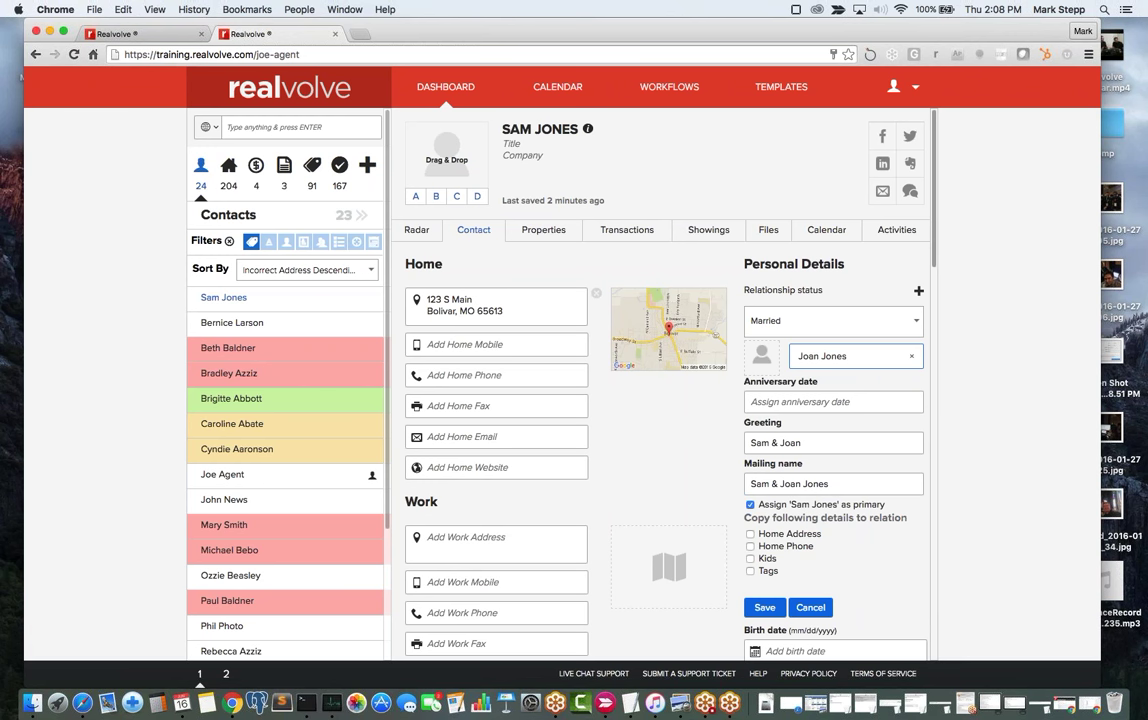
Skip the anniversary, copy home address, home phone, kids and tags to the spouse, and save.
{"action": "left_click", "coordinate": [793, 401]}
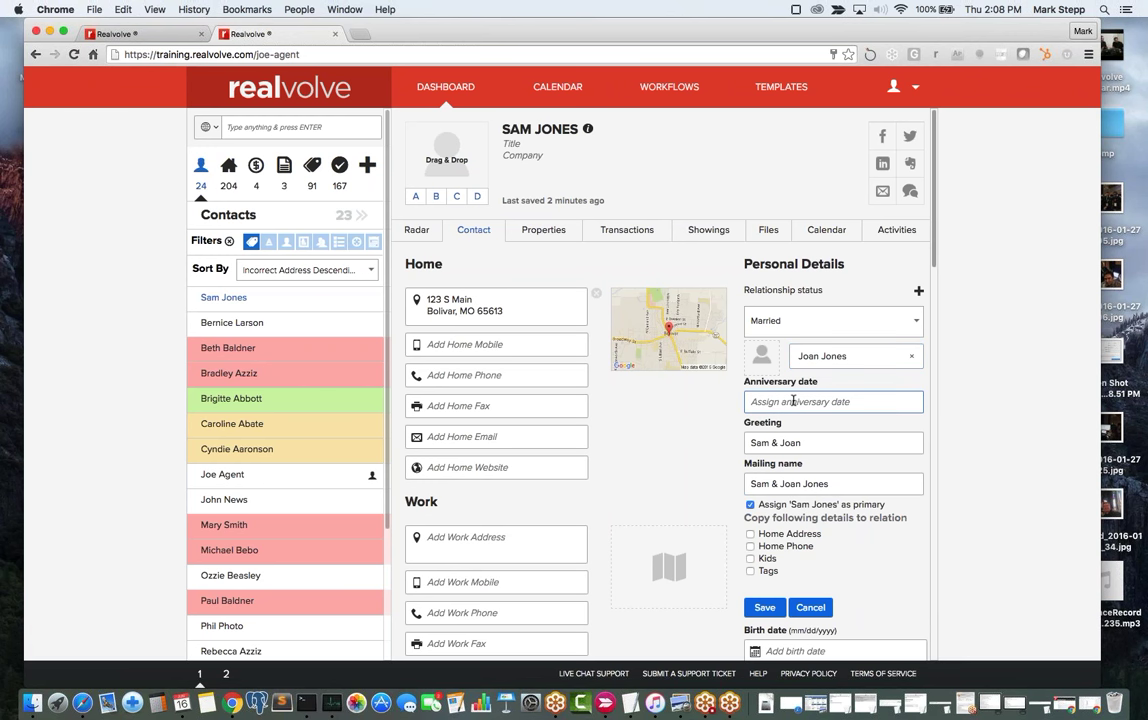
{"action": "key", "text": "Tab"}
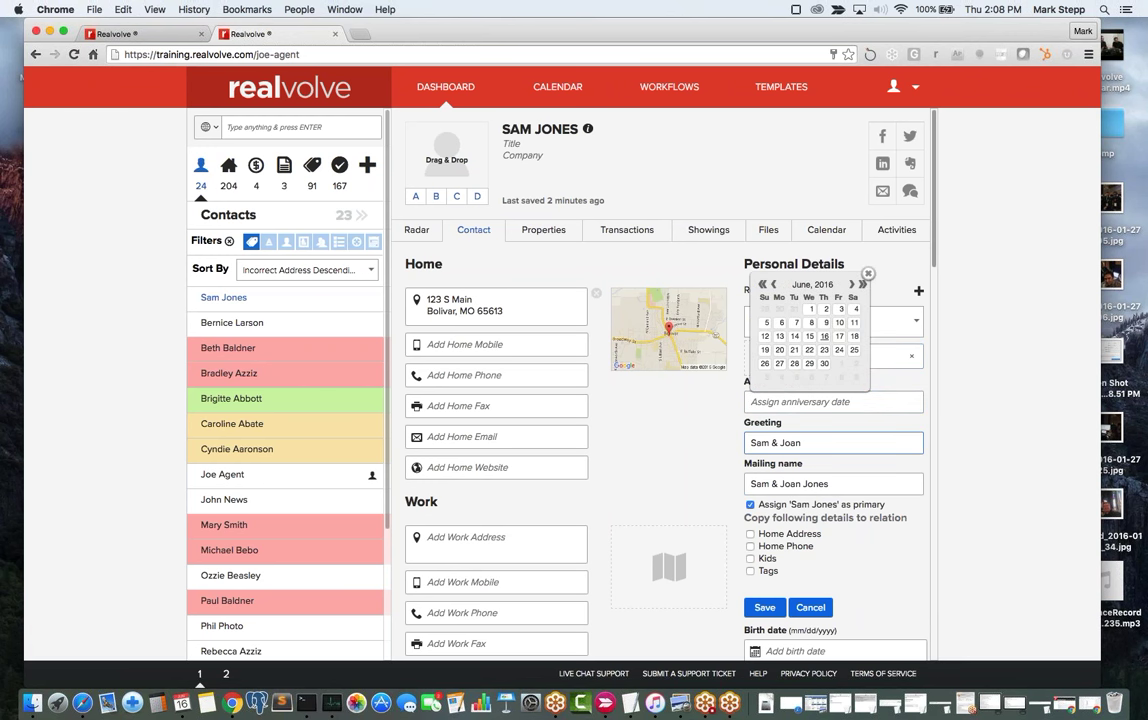
{"action": "left_click", "coordinate": [825, 441]}
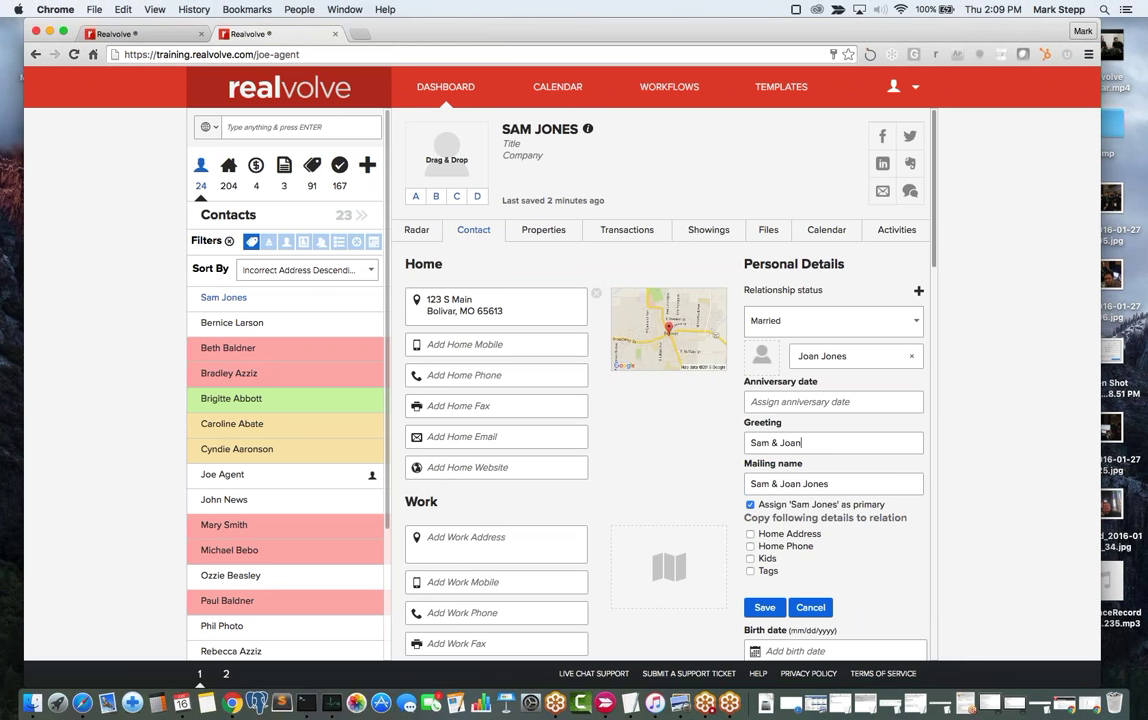
{"action": "left_click", "coordinate": [793, 483]}
{"action": "left_click", "coordinate": [750, 534]}
{"action": "left_click", "coordinate": [750, 546]}
{"action": "left_click", "coordinate": [751, 558]}
{"action": "left_click", "coordinate": [750, 571]}
{"action": "left_click", "coordinate": [764, 607]}
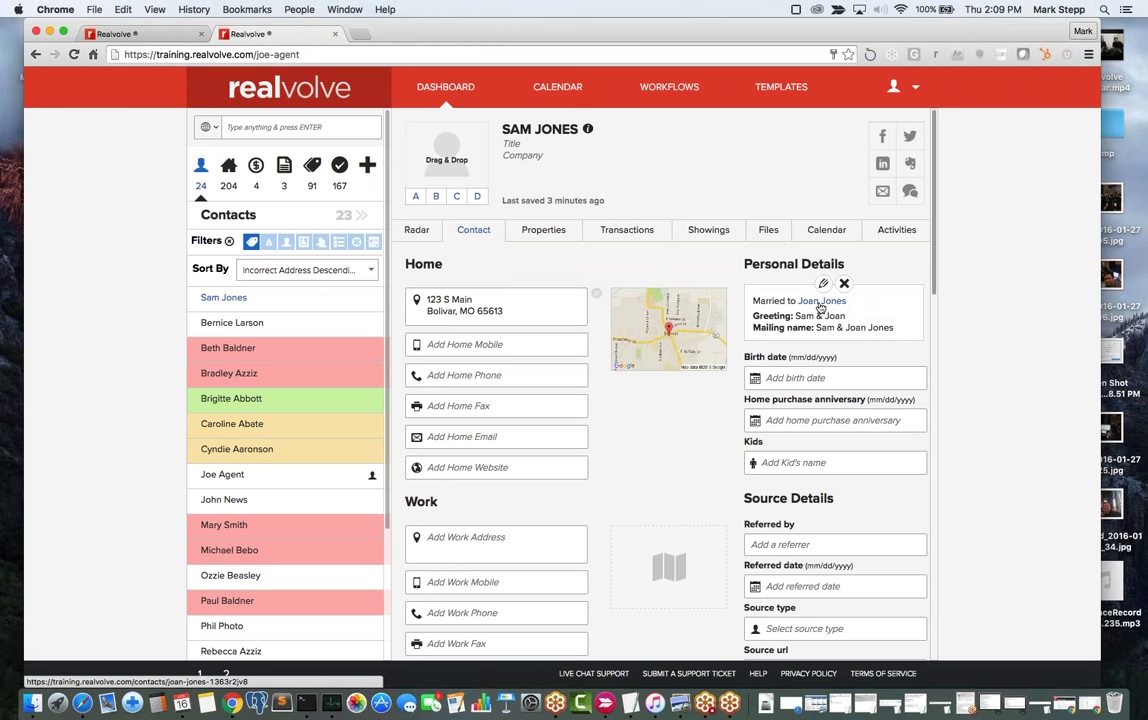
Open the spouse's contact record and show its Contact details.
{"action": "left_click", "coordinate": [820, 302]}
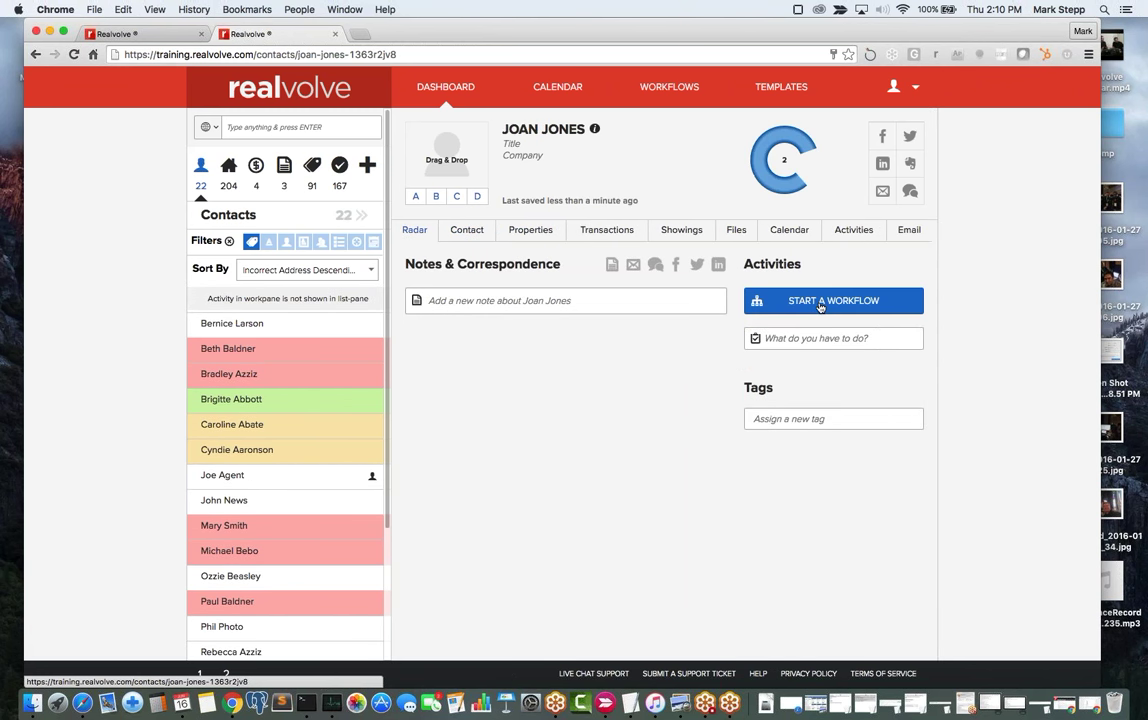
{"action": "left_click", "coordinate": [467, 233]}
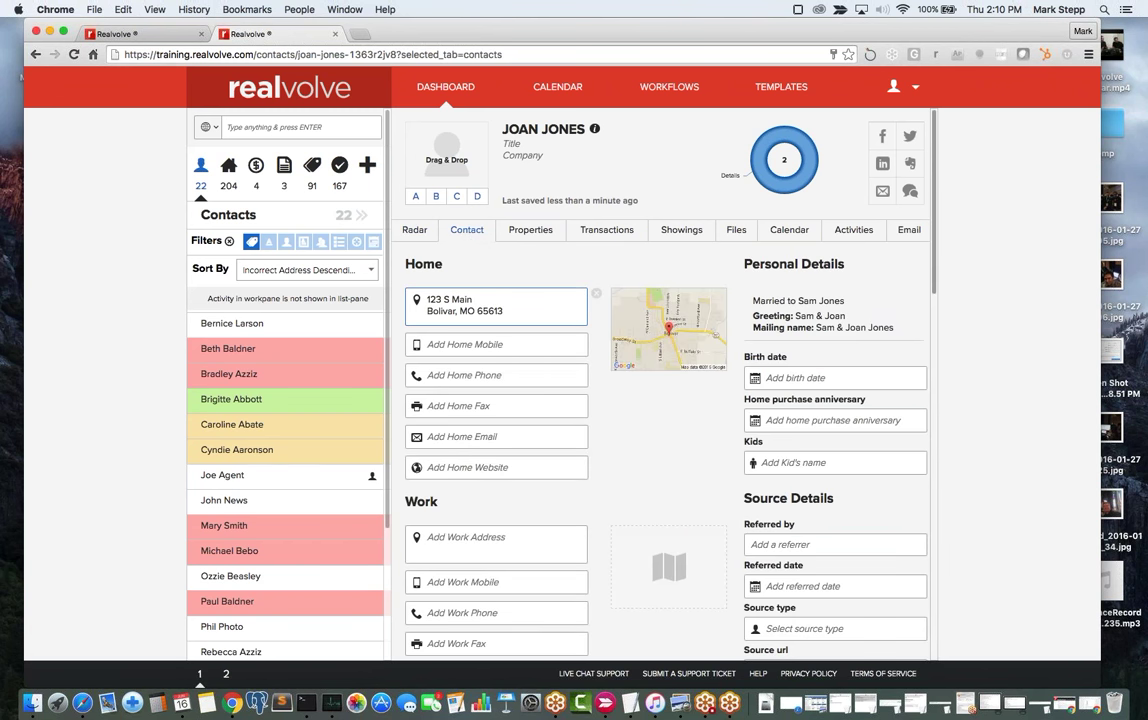
{"action": "left_click", "coordinate": [713, 501]}
{"action": "scroll", "coordinate": [713, 501], "scroll_direction": "down", "scroll_amount": 1}
Add a child's name under Kids.
{"action": "left_click", "coordinate": [794, 434]}
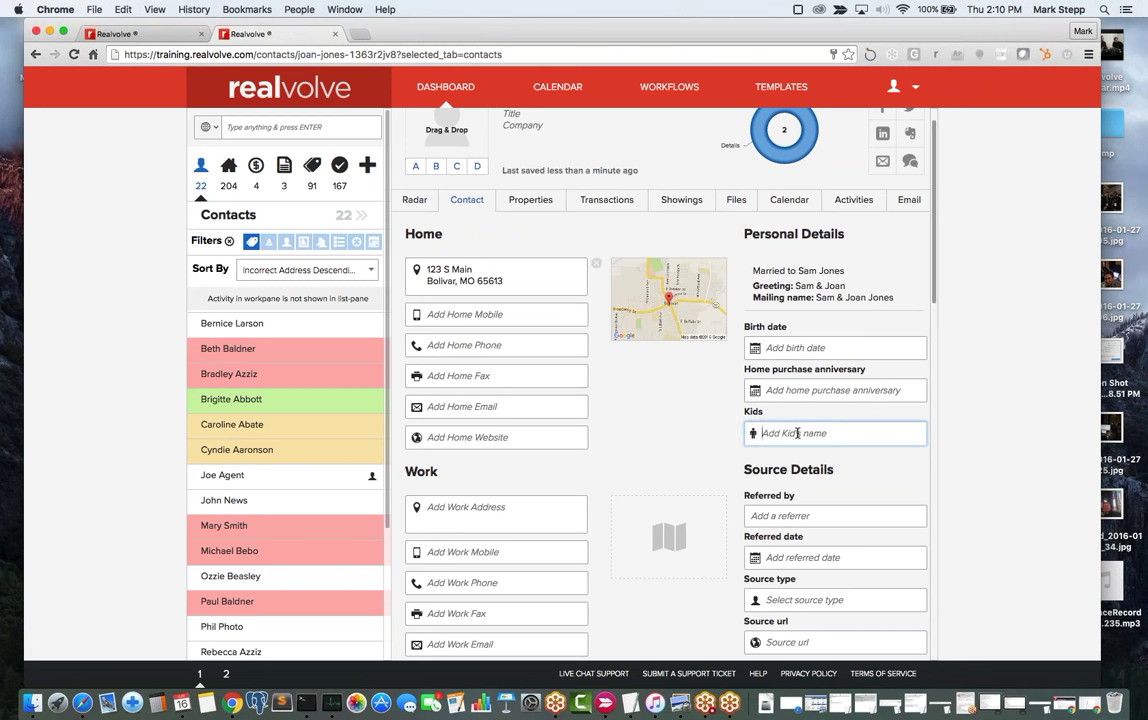
{"action": "type", "text": "Sammy"}
{"action": "key", "text": "Tab"}
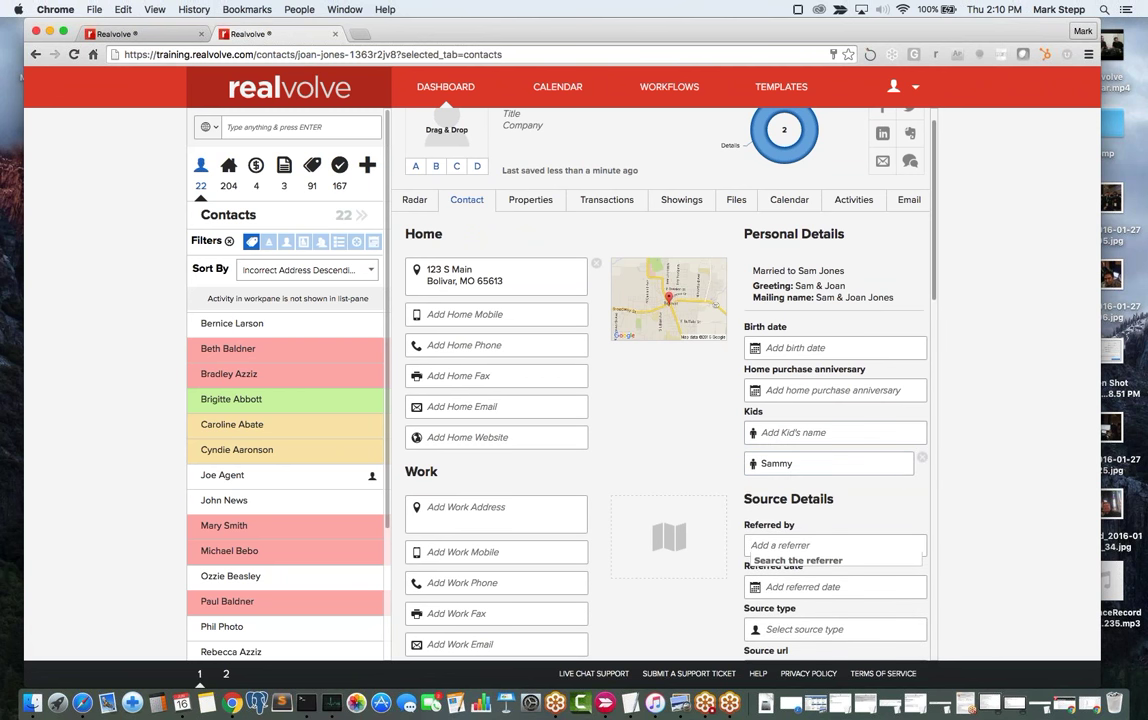
{"action": "scroll", "coordinate": [838, 265], "scroll_direction": "up", "scroll_amount": 2}
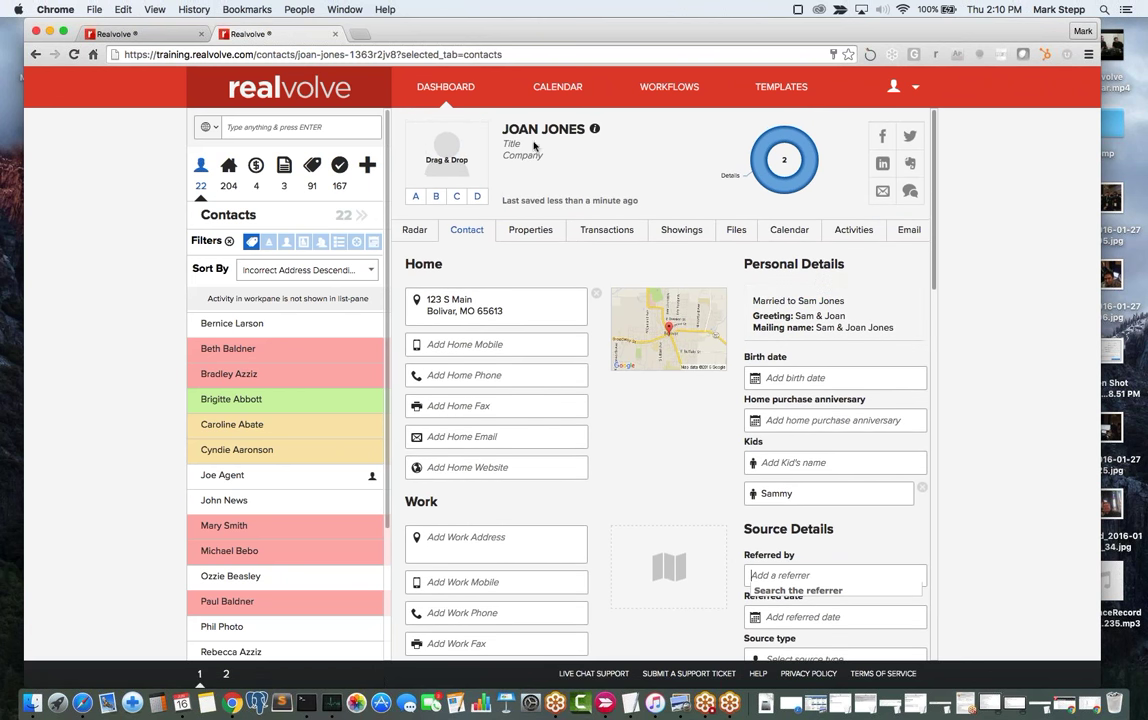
Return to the original contact's details and check the Kids, home mobile, home phone and work address fields.
{"action": "left_click", "coordinate": [827, 301]}
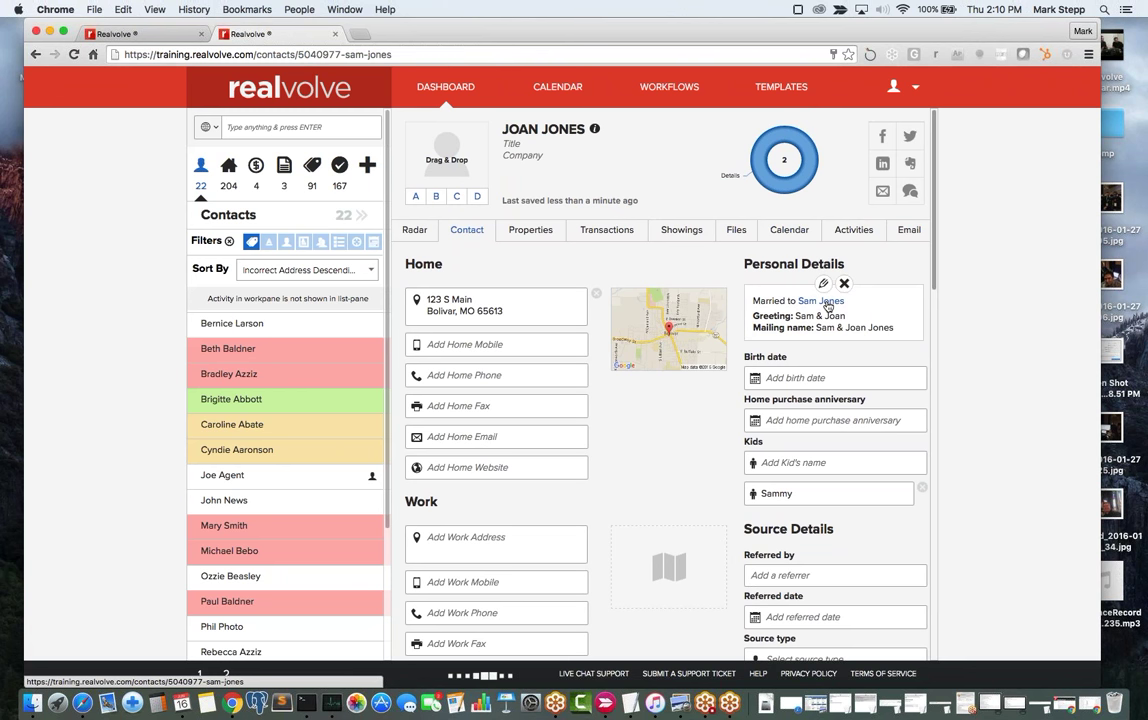
{"action": "left_click", "coordinate": [462, 229]}
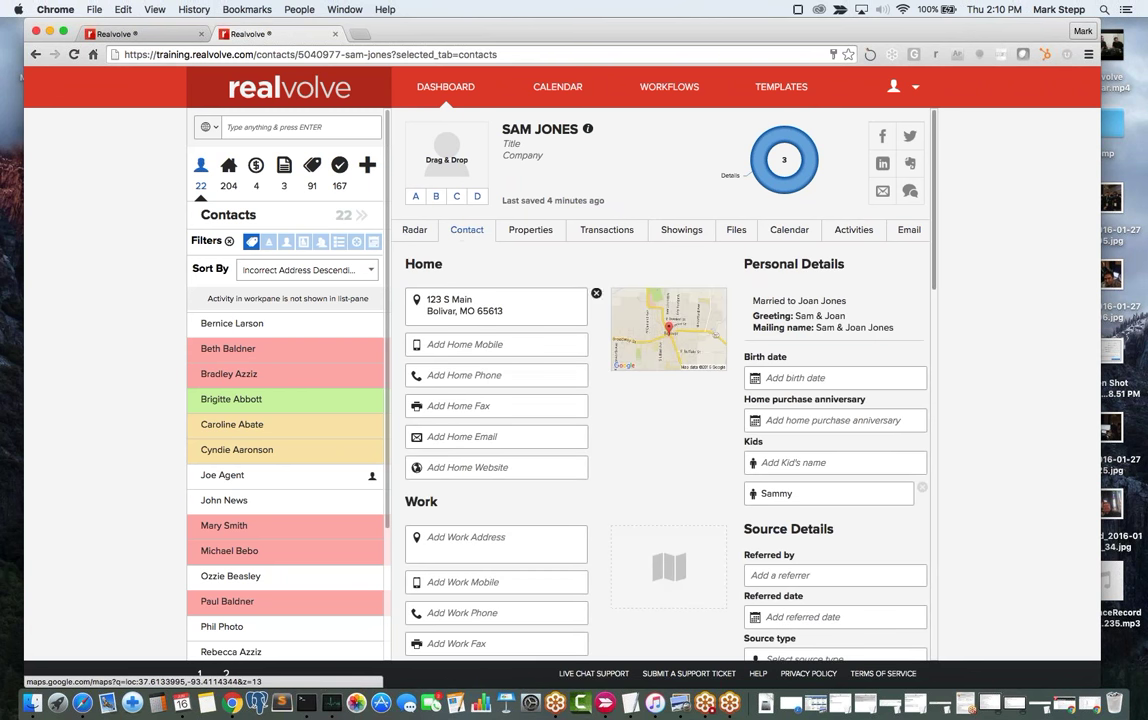
{"action": "left_click", "coordinate": [748, 497]}
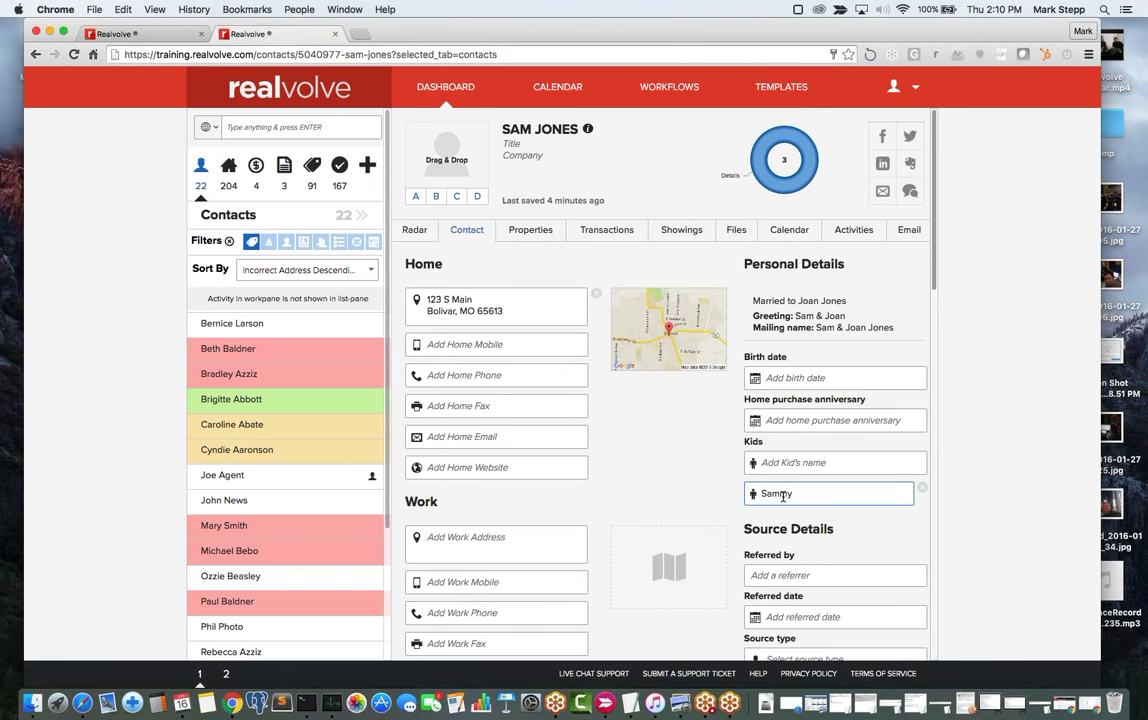
{"action": "left_click", "coordinate": [436, 352]}
{"action": "left_click", "coordinate": [489, 376]}
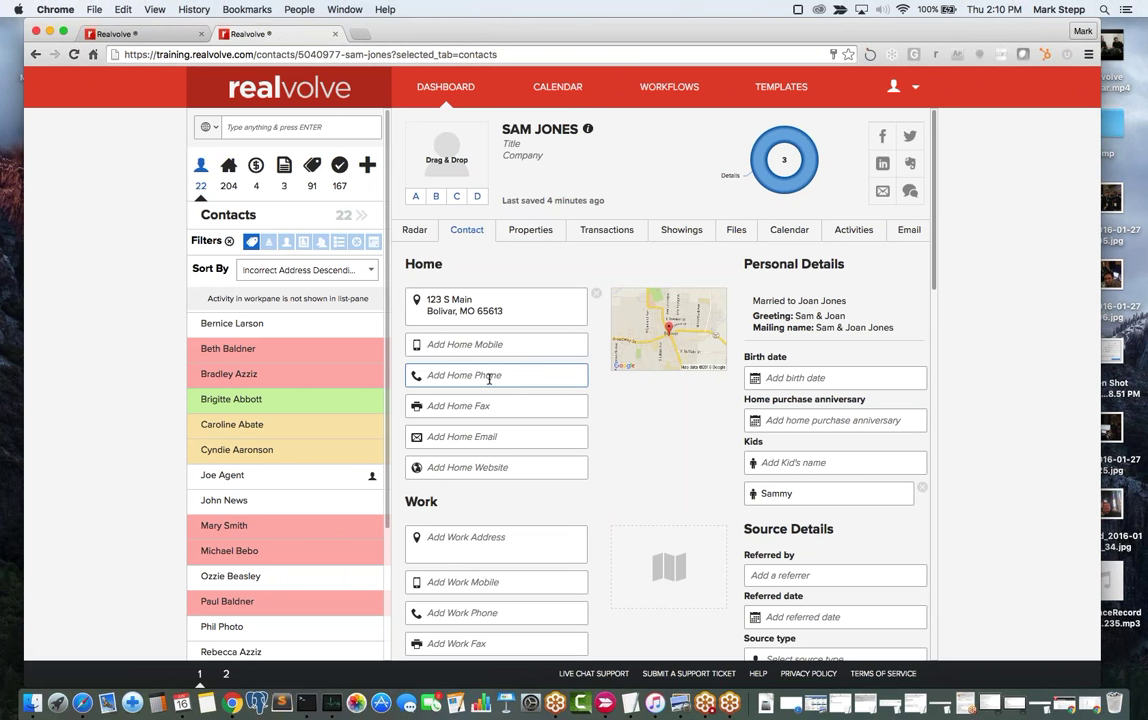
{"action": "left_click", "coordinate": [455, 346]}
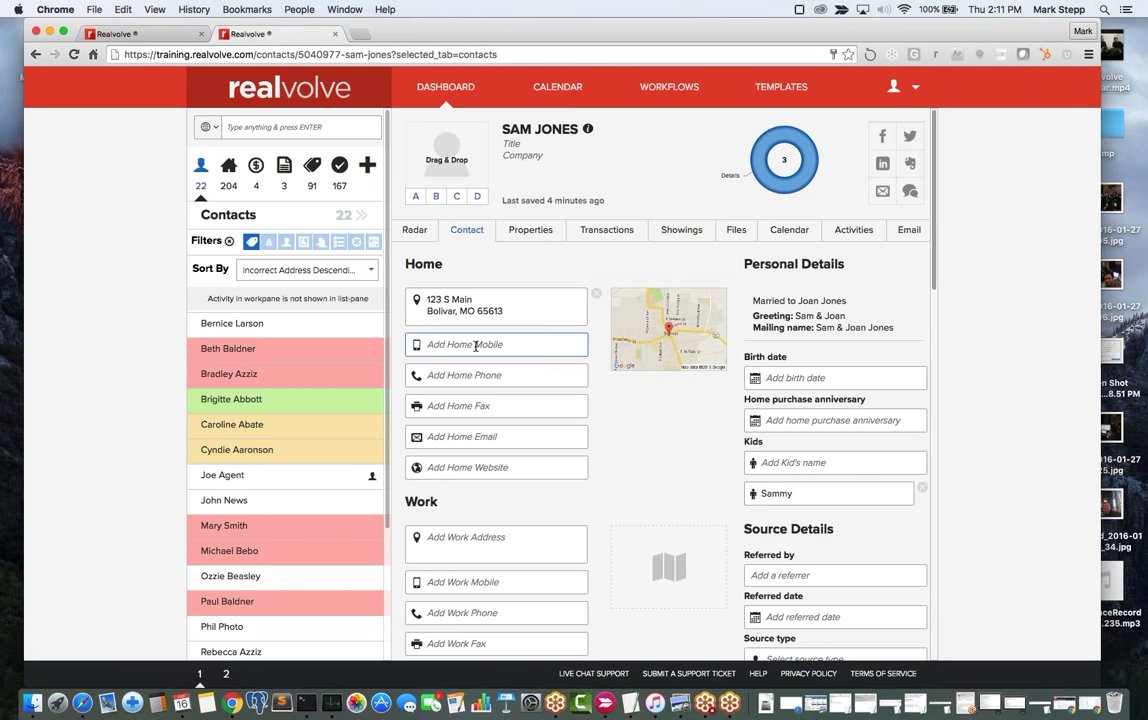
{"action": "left_click", "coordinate": [485, 535]}
{"action": "left_click", "coordinate": [460, 375]}
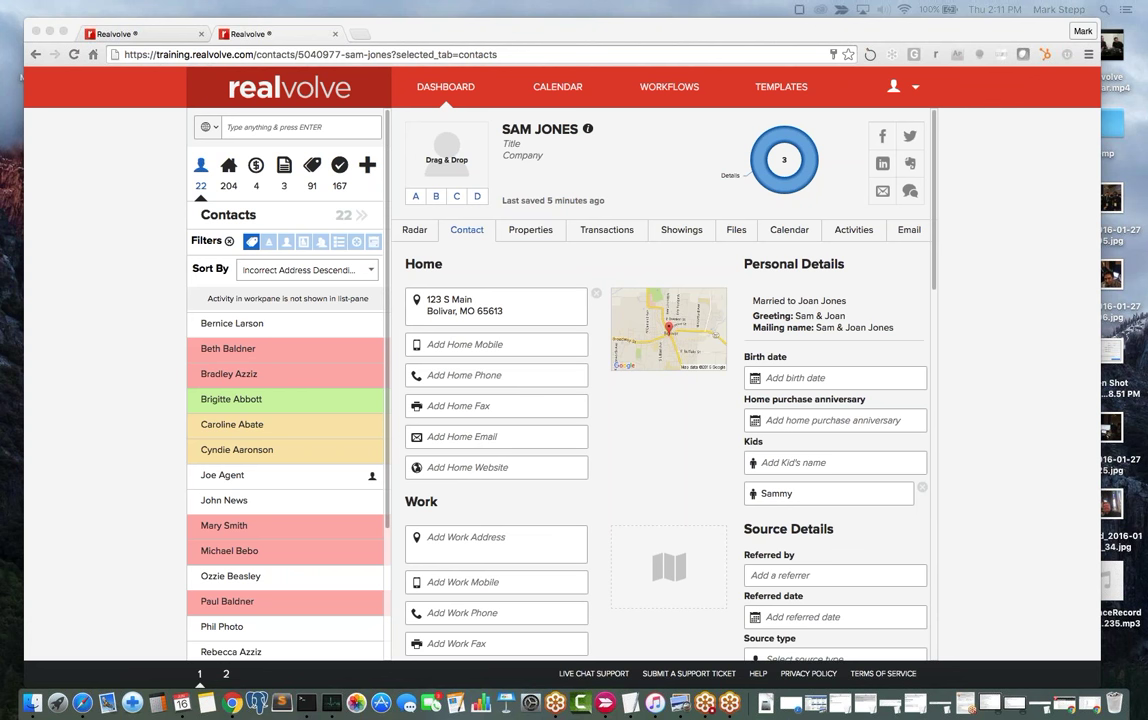
Switch the sidebar to Transactions and open the closed $190000 sale transaction.
{"action": "left_click", "coordinate": [258, 166]}
{"action": "left_click", "coordinate": [261, 169]}
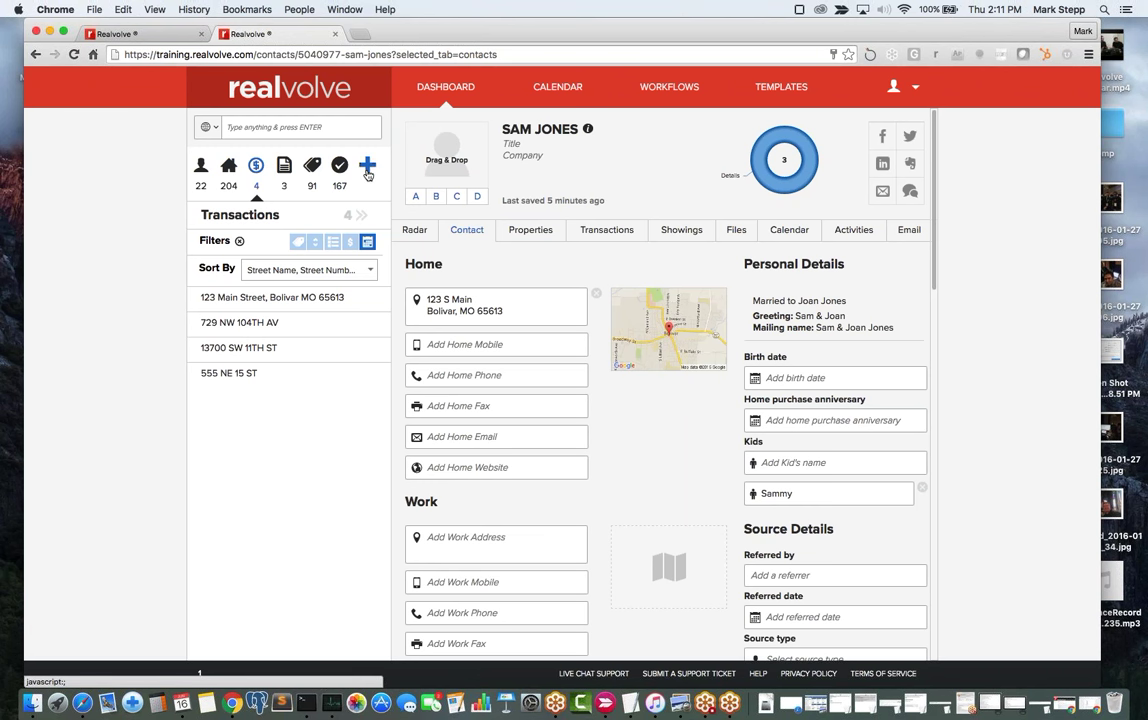
{"action": "left_click", "coordinate": [367, 170]}
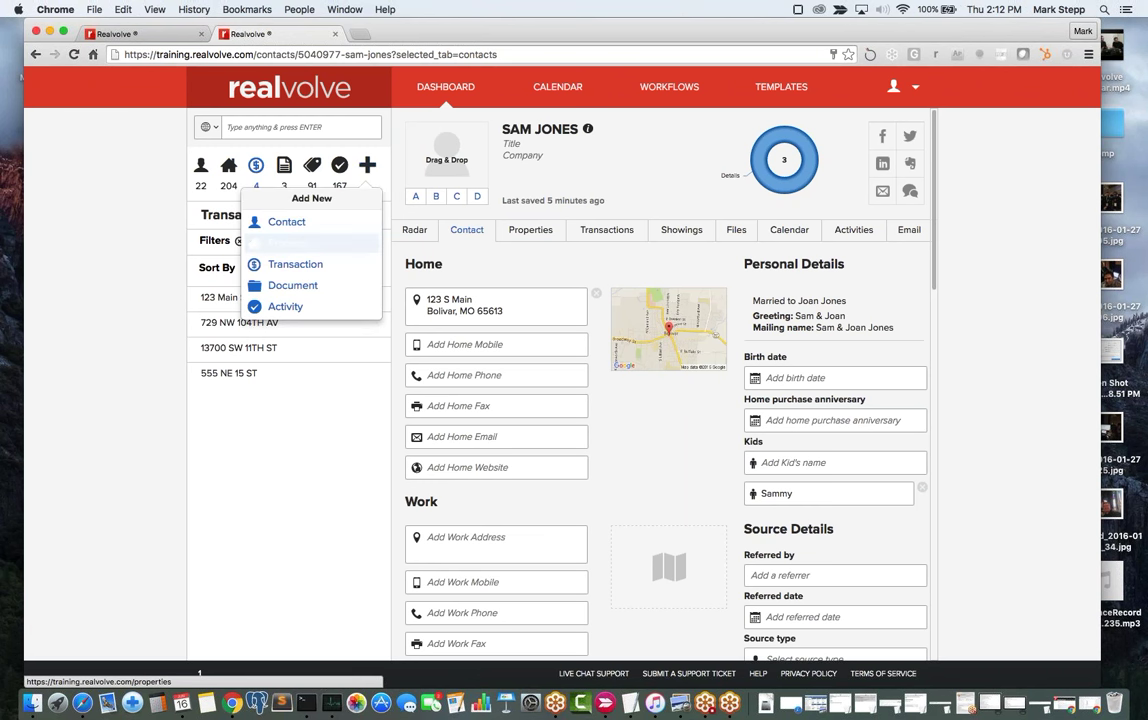
{"action": "left_click", "coordinate": [525, 265]}
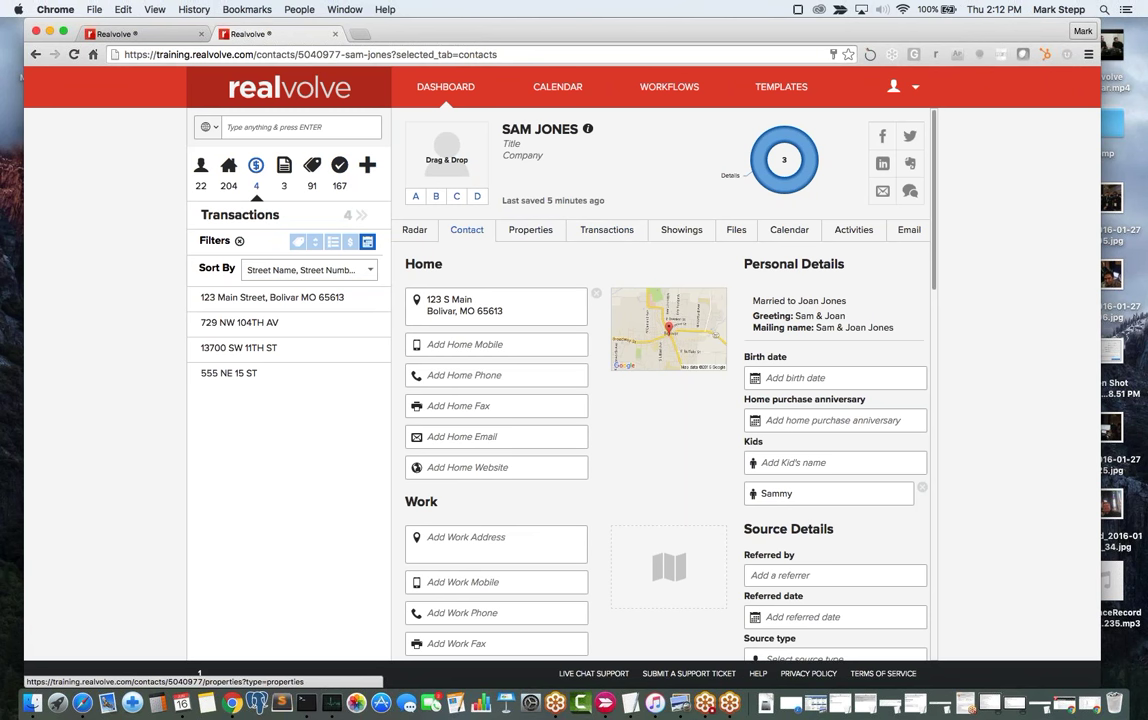
{"action": "left_click", "coordinate": [237, 299]}
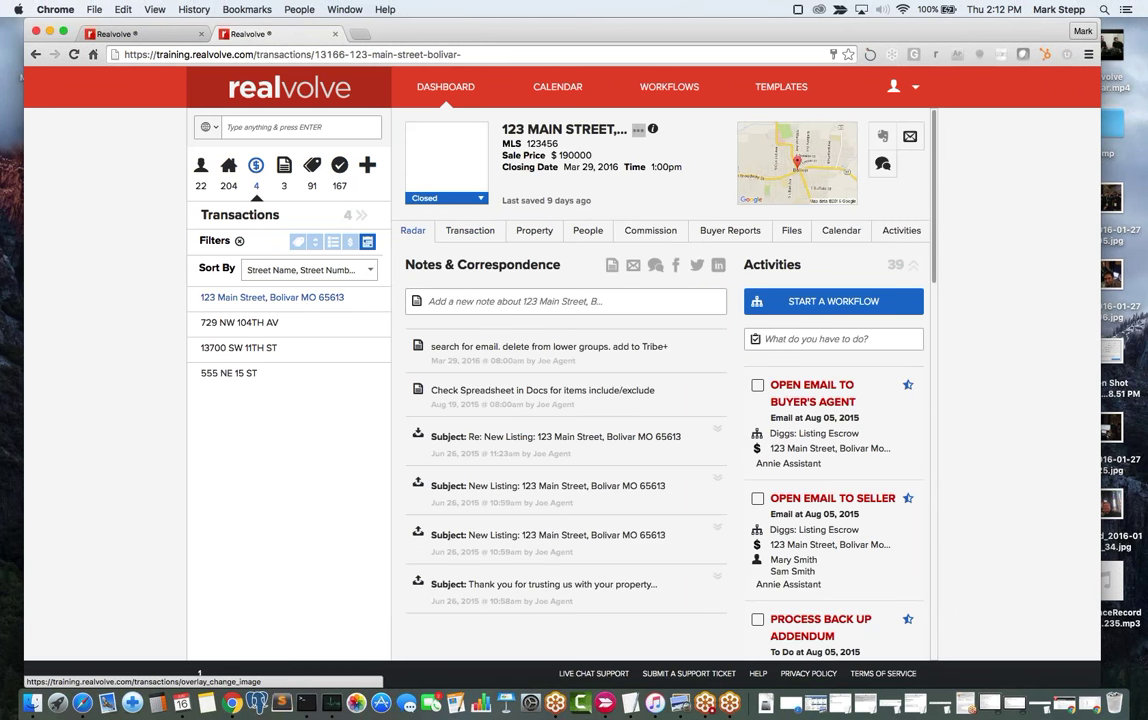
{"action": "left_click", "coordinate": [445, 198]}
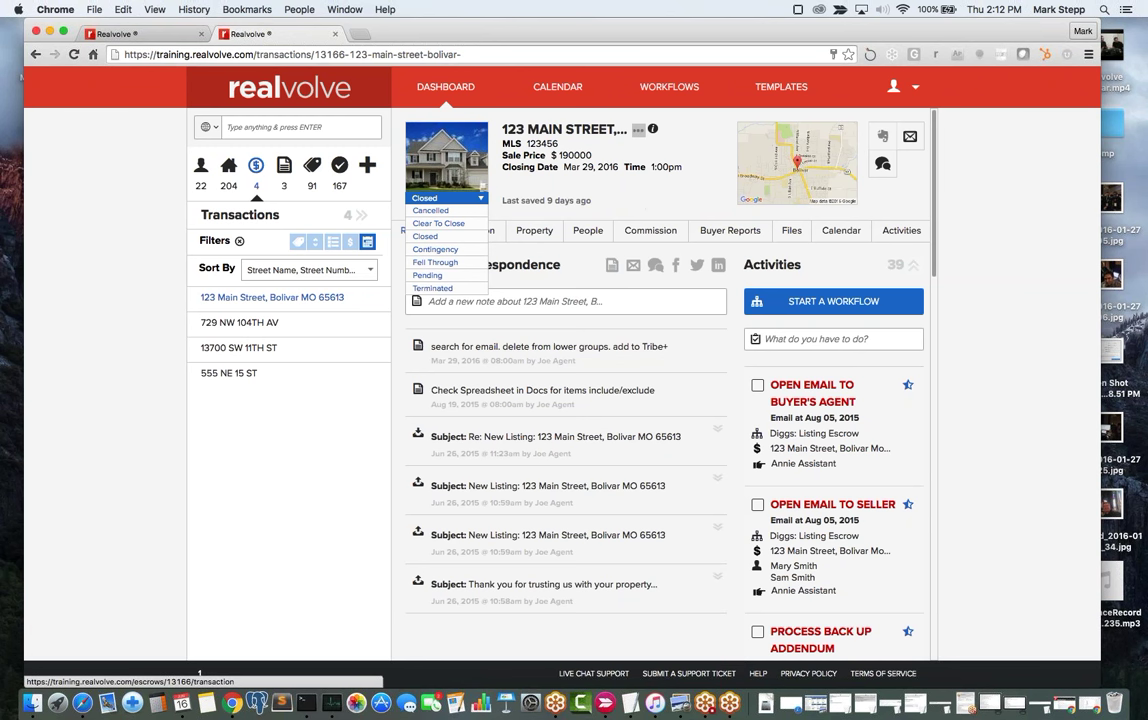
{"action": "left_click", "coordinate": [425, 179]}
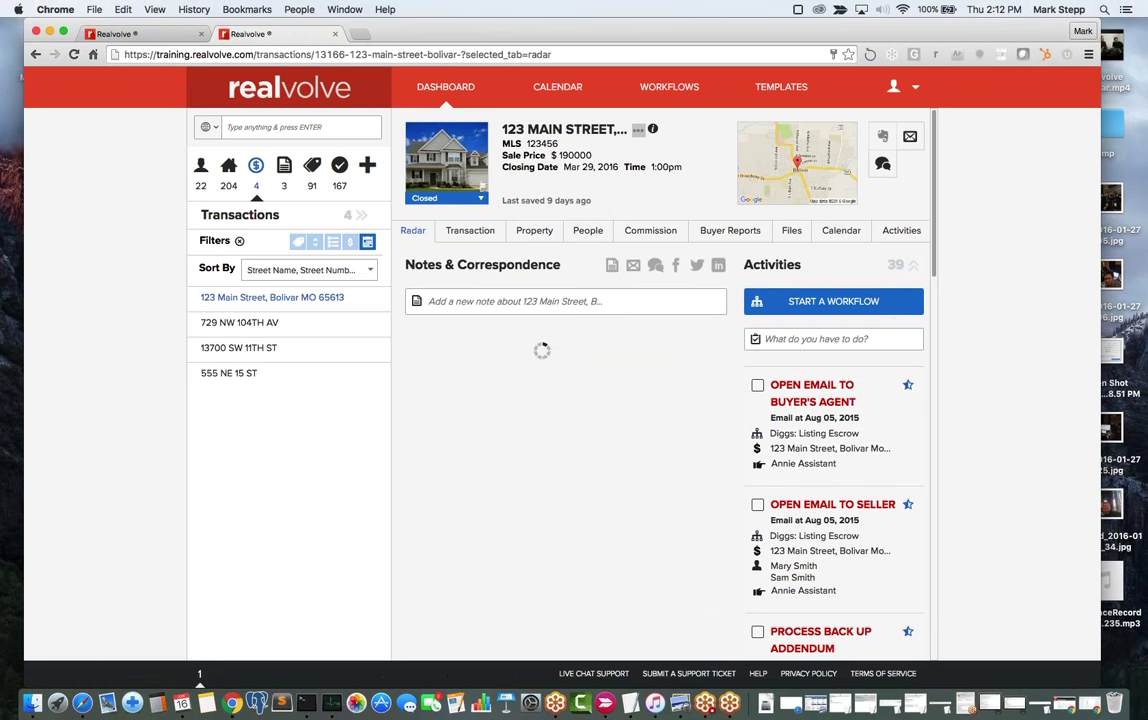
Add a LEASE tag to the 123 Main Street transaction, bringing its tag count to 3.
{"action": "left_click", "coordinate": [913, 264]}
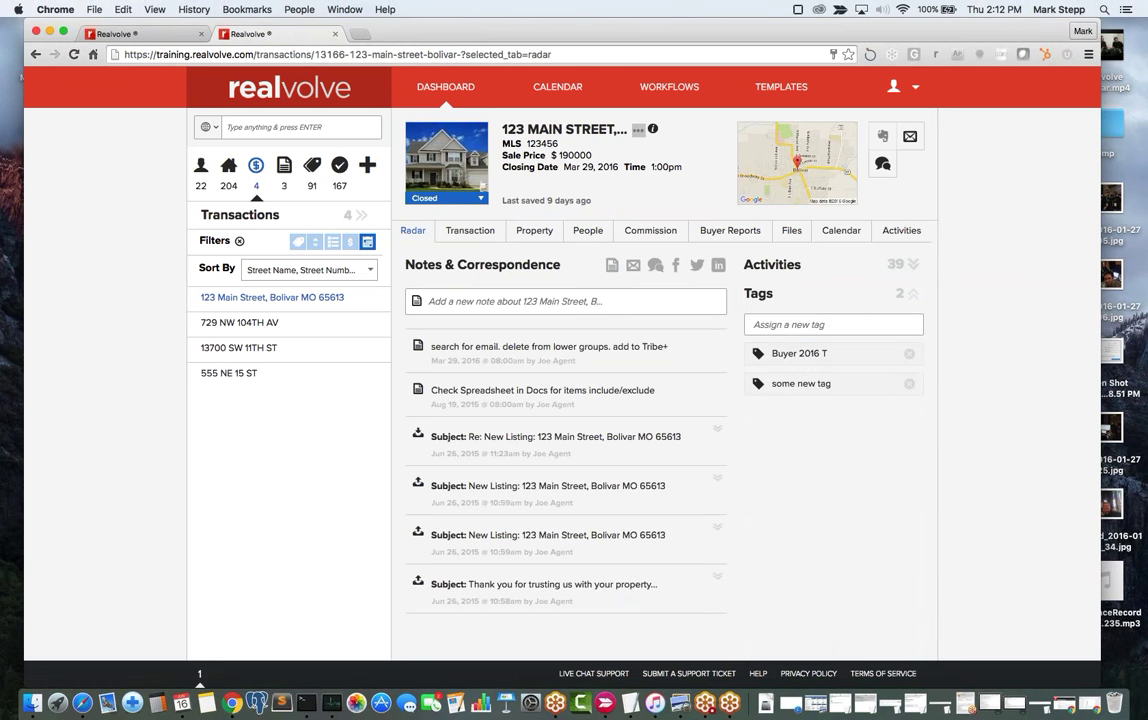
{"action": "left_click", "coordinate": [784, 325]}
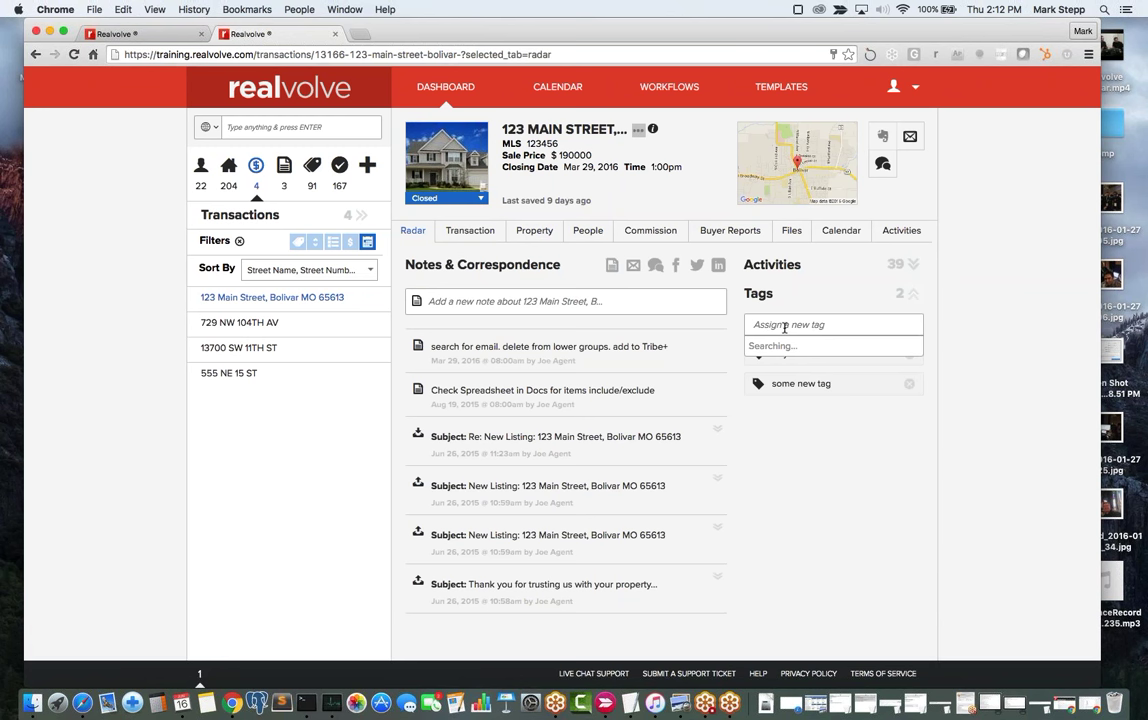
{"action": "type", "text": "LEASE"}
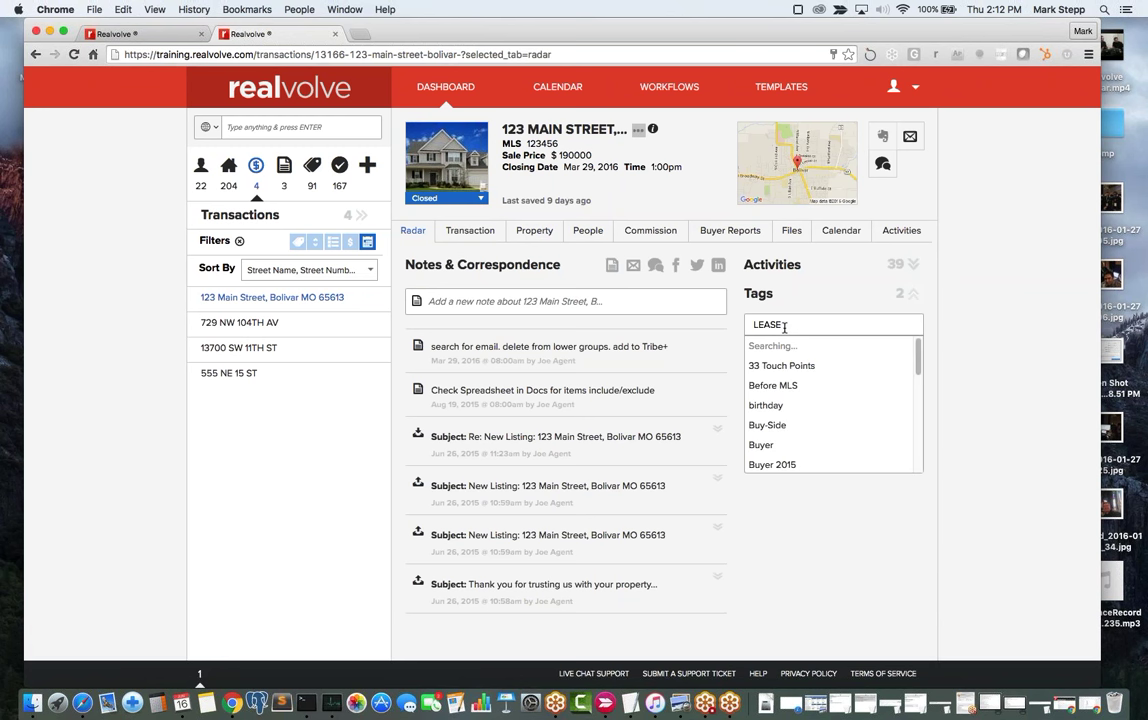
{"action": "key", "text": "Return"}
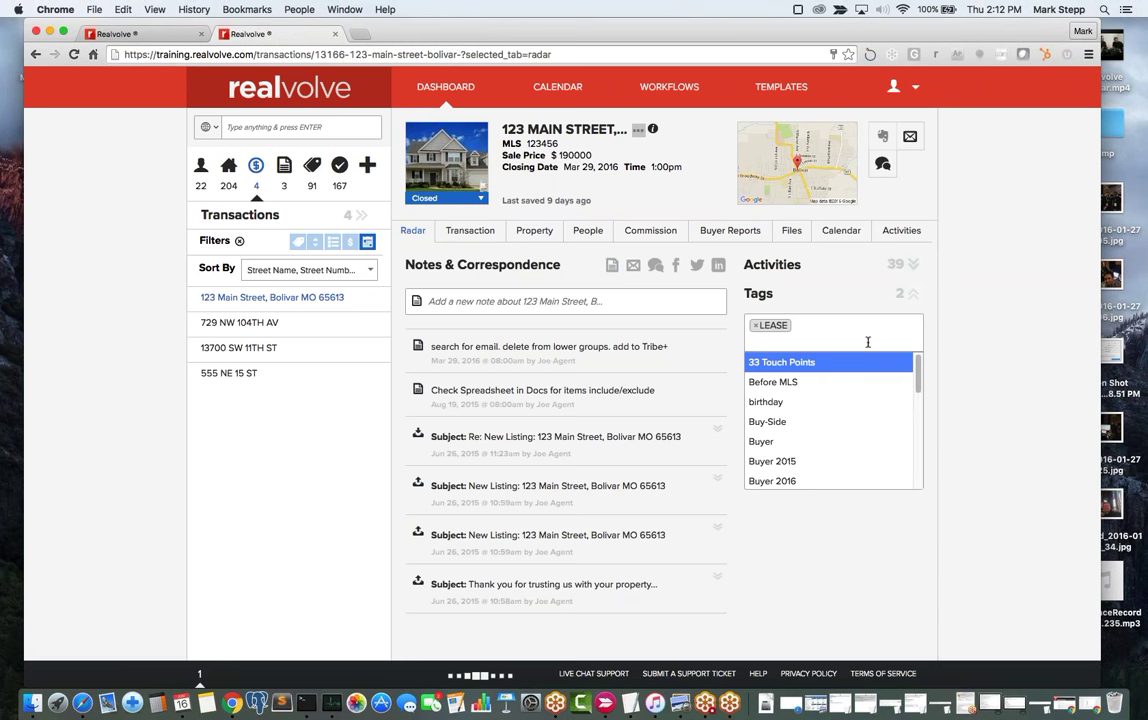
{"action": "left_click", "coordinate": [820, 463]}
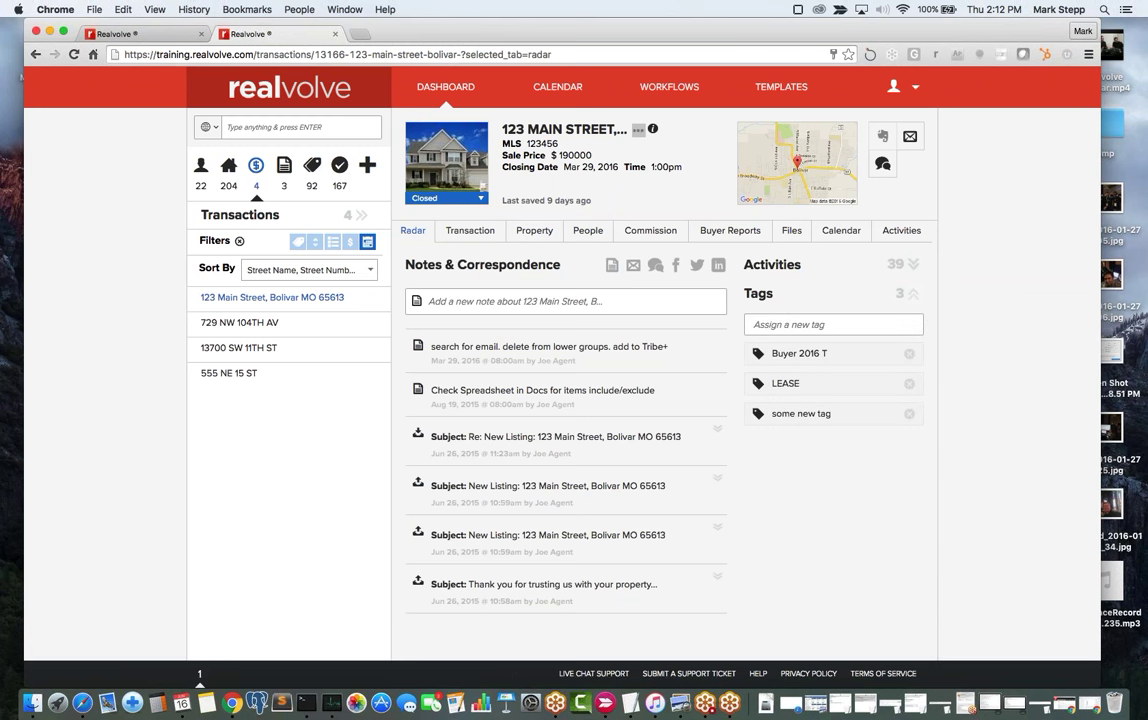
Filter transactions to the LEASE tag and show 123 Main Street's people, the sellers and agent.
{"action": "left_click", "coordinate": [299, 243]}
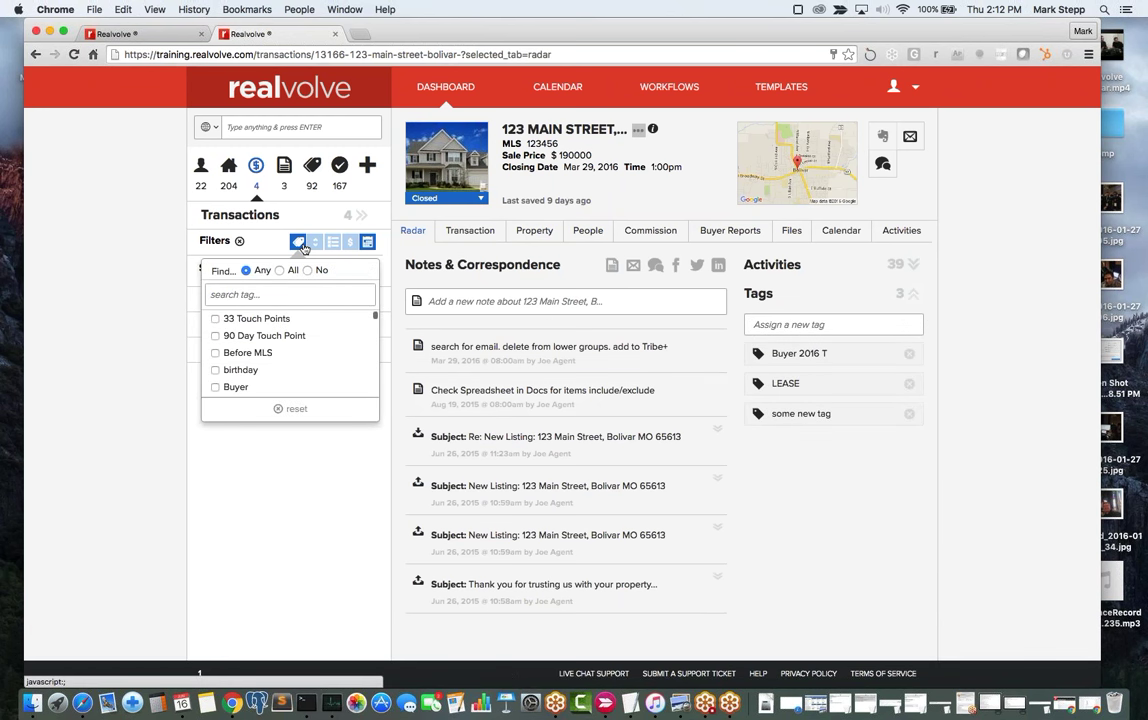
{"action": "left_click", "coordinate": [274, 294]}
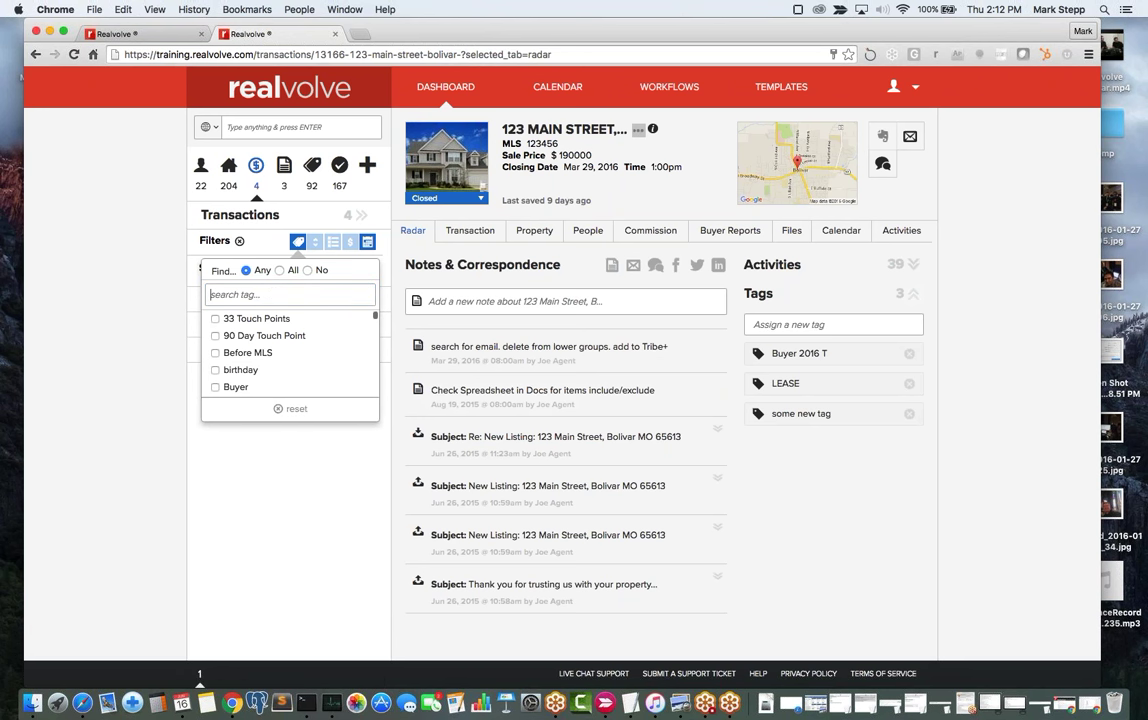
{"action": "left_click", "coordinate": [256, 172]}
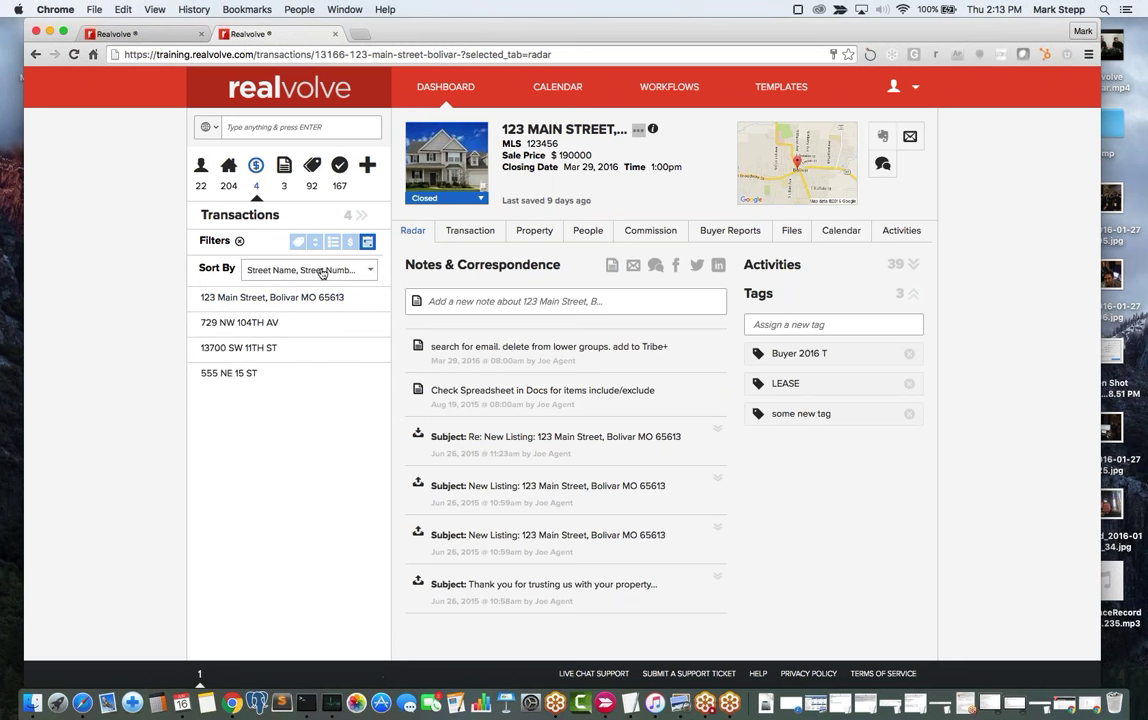
{"action": "left_click", "coordinate": [298, 243]}
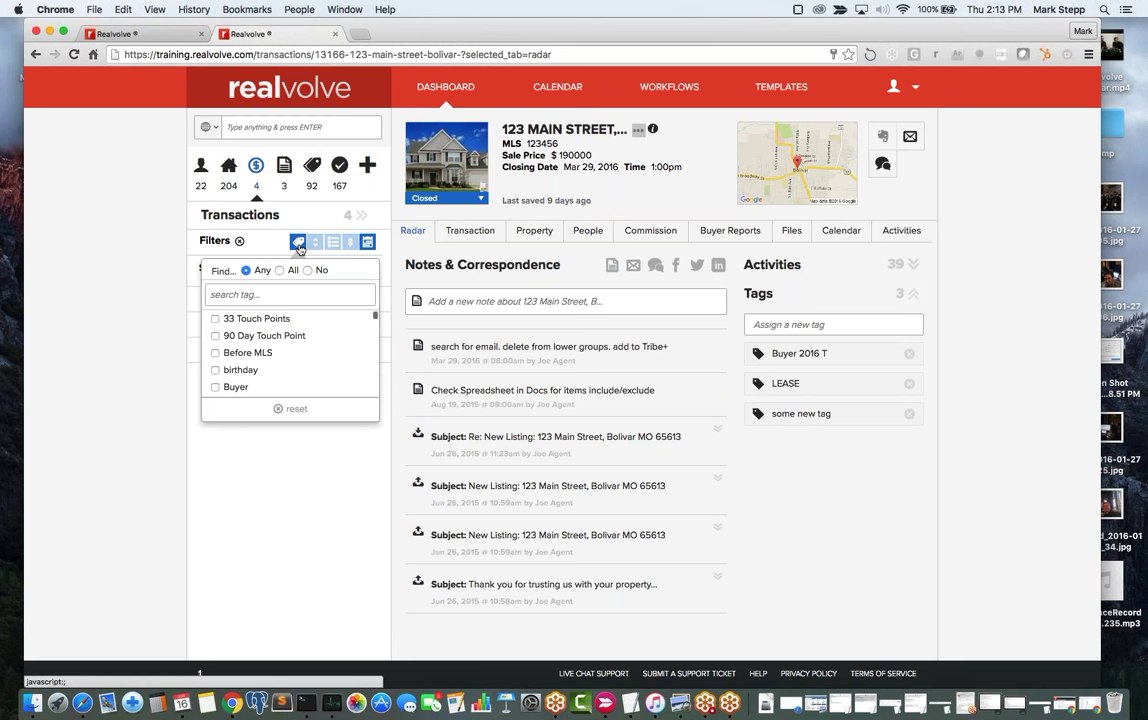
{"action": "type", "text": "lea"}
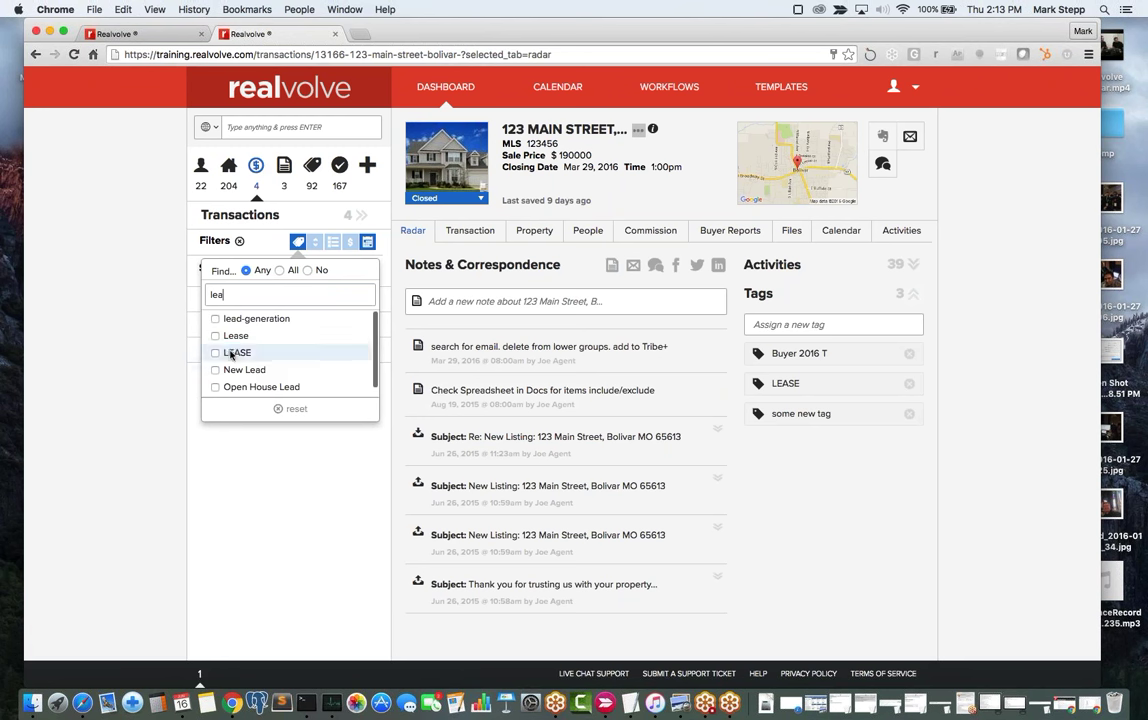
{"action": "left_click", "coordinate": [231, 359]}
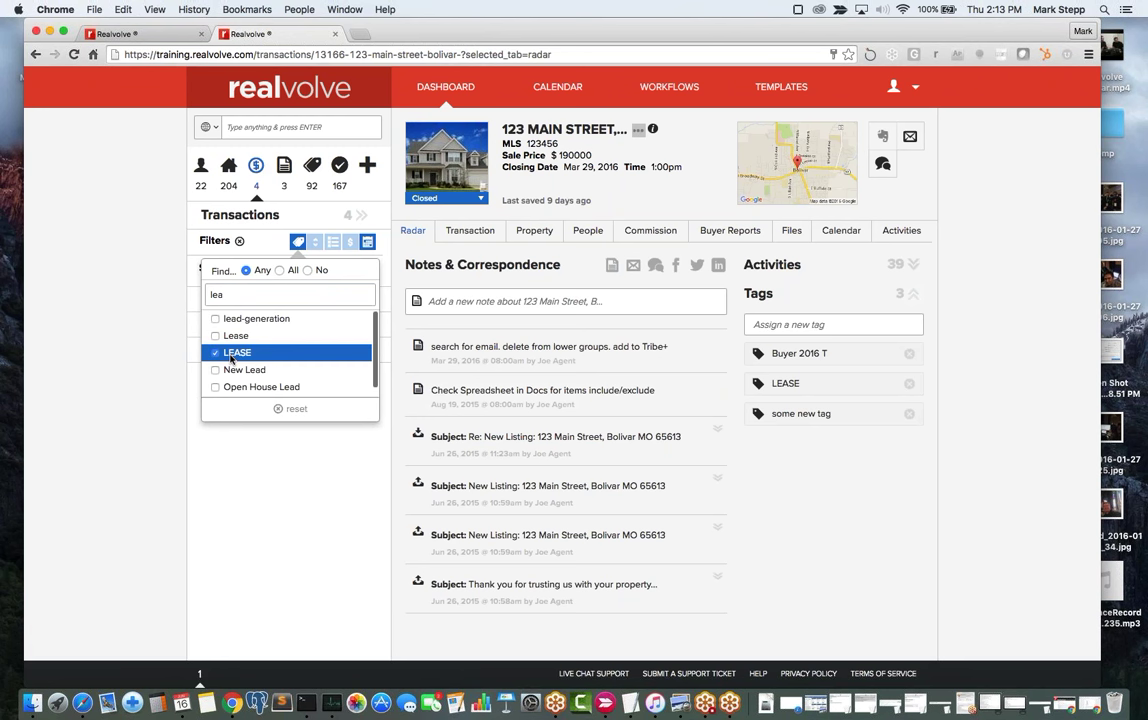
{"action": "left_click", "coordinate": [127, 346]}
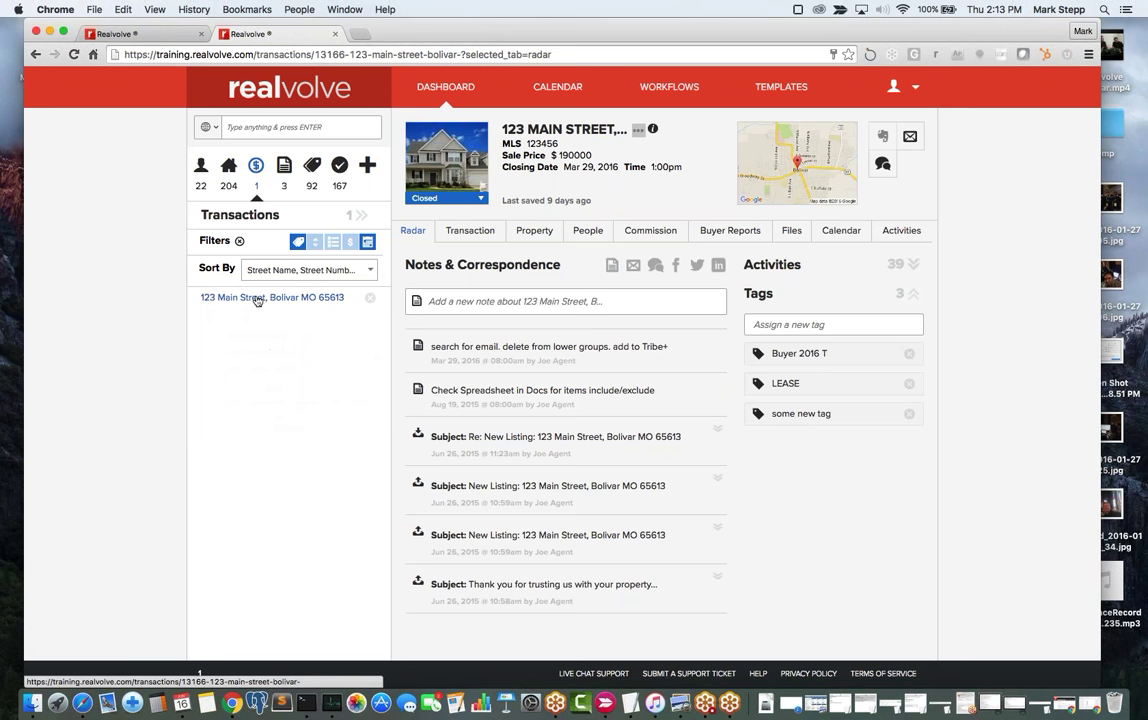
{"action": "left_click", "coordinate": [597, 237]}
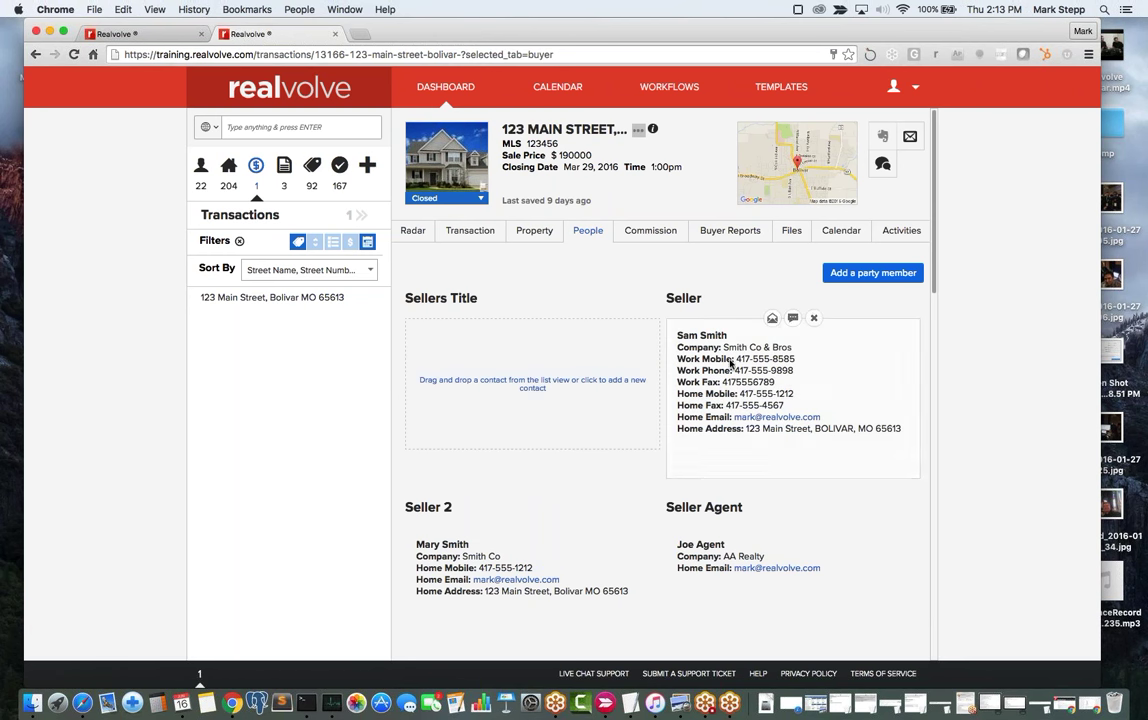
Browse the party member roles in Add a party member, then close the dialog without adding anyone.
{"action": "left_click", "coordinate": [857, 280]}
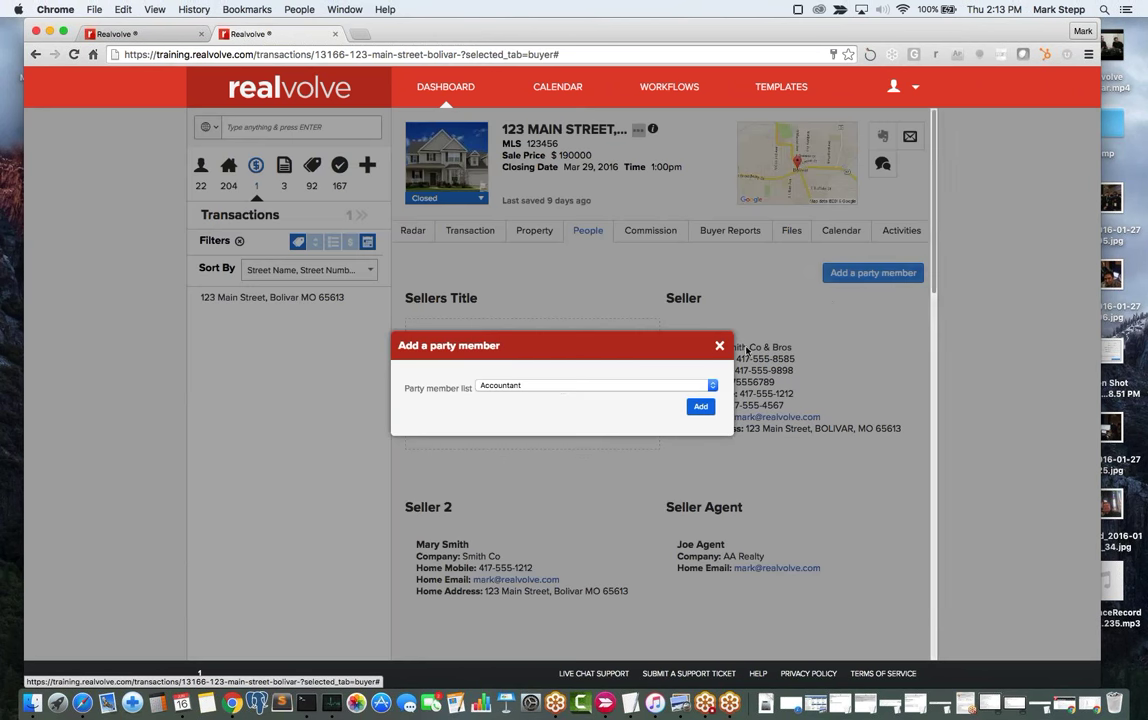
{"action": "left_click", "coordinate": [712, 385]}
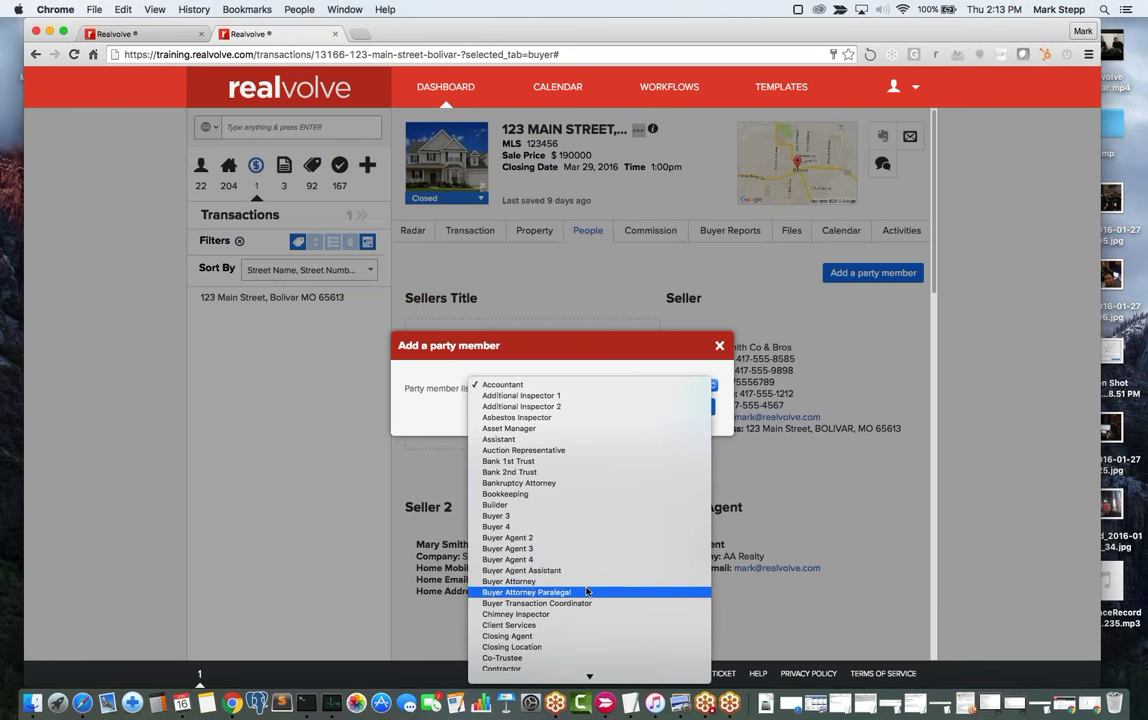
{"action": "scroll", "coordinate": [586, 591], "scroll_direction": "down", "scroll_amount": 10}
{"action": "scroll", "coordinate": [588, 593], "scroll_direction": "down", "scroll_amount": 4}
{"action": "scroll", "coordinate": [588, 585], "scroll_direction": "up", "scroll_amount": 3}
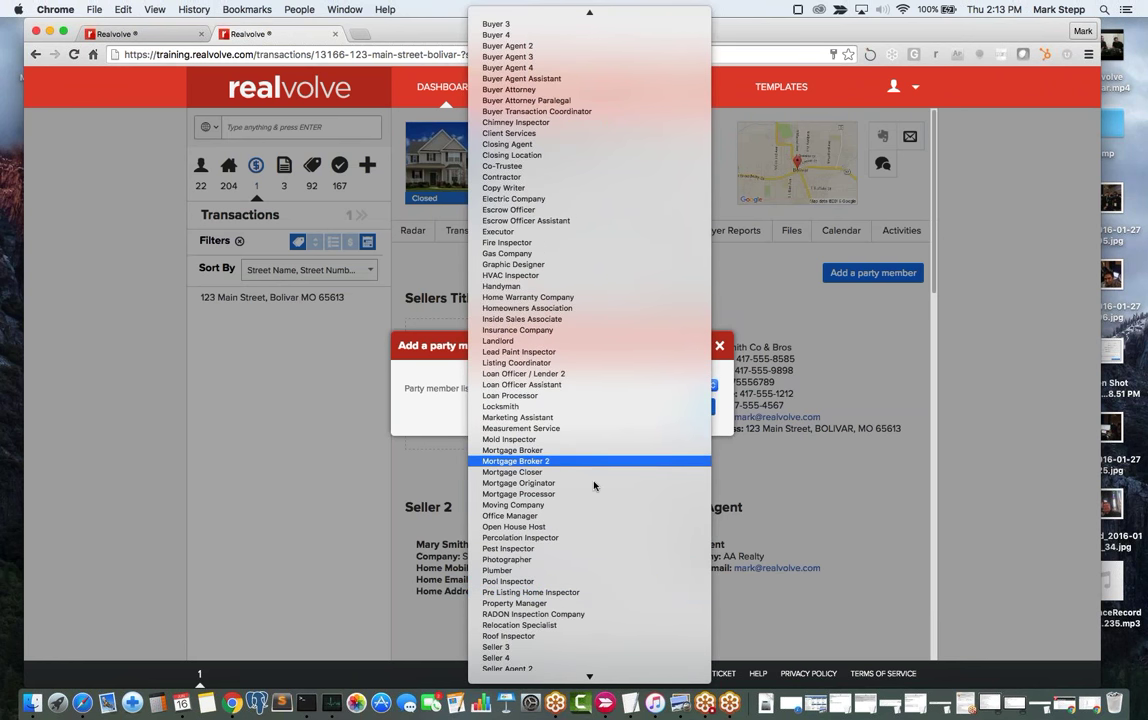
{"action": "scroll", "coordinate": [588, 534], "scroll_direction": "down", "scroll_amount": 2}
{"action": "scroll", "coordinate": [587, 534], "scroll_direction": "down", "scroll_amount": 5}
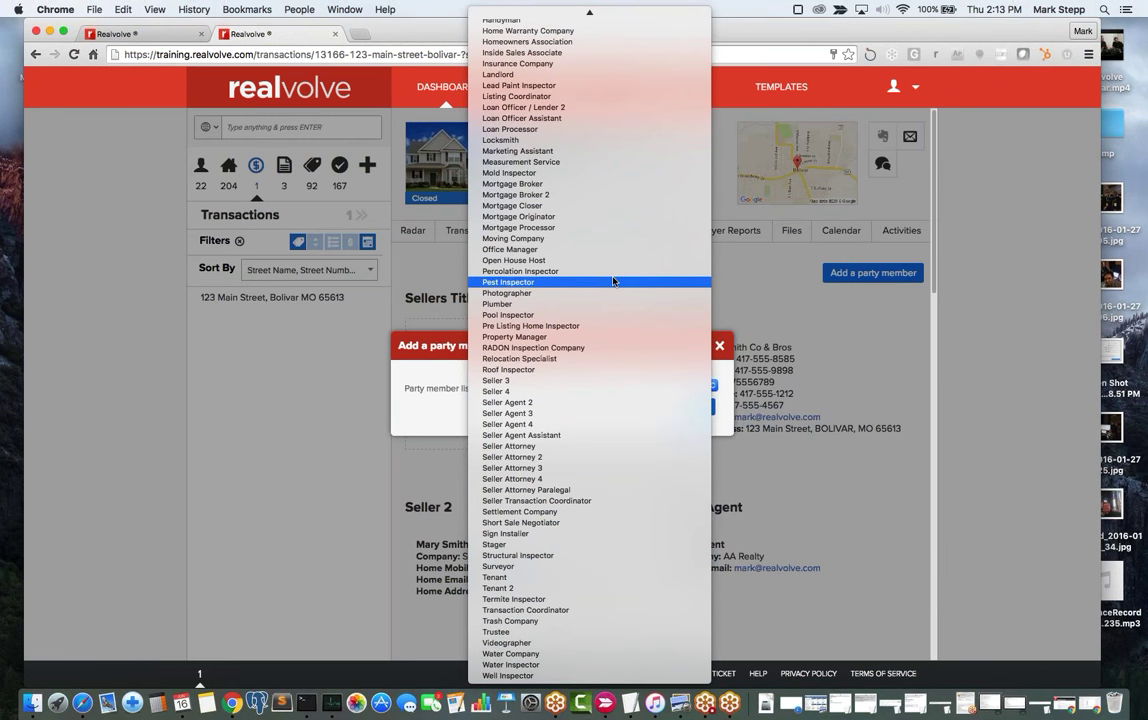
{"action": "scroll", "coordinate": [615, 279], "scroll_direction": "up", "scroll_amount": 8}
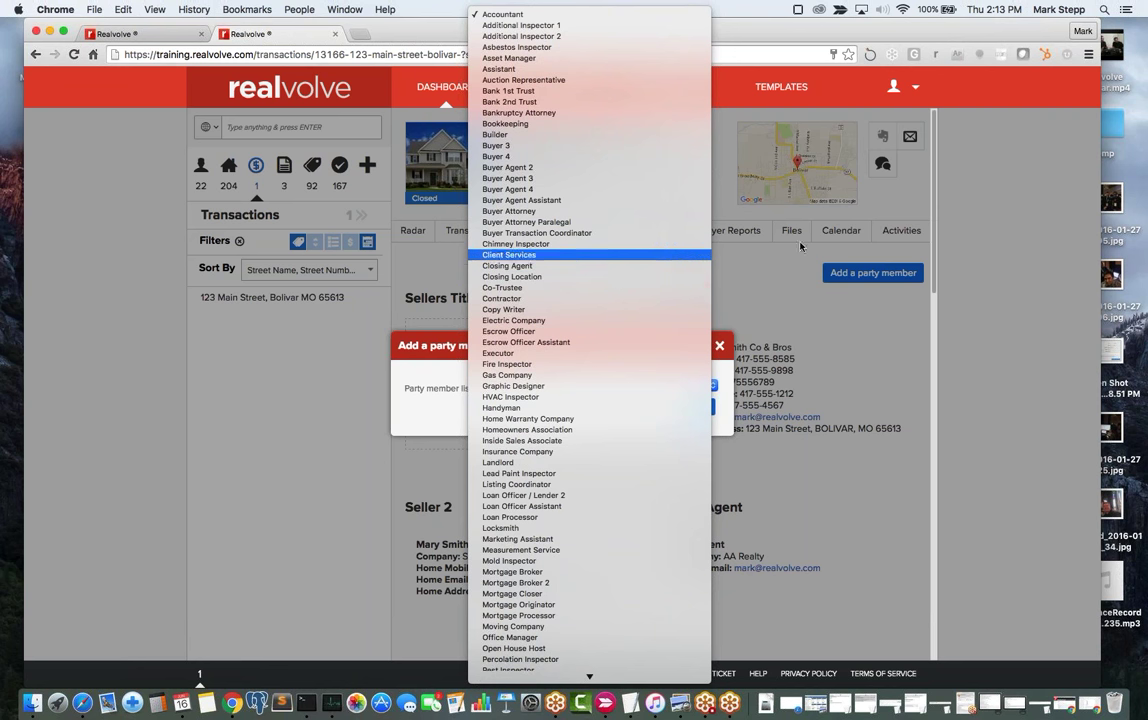
{"action": "left_click", "coordinate": [895, 214]}
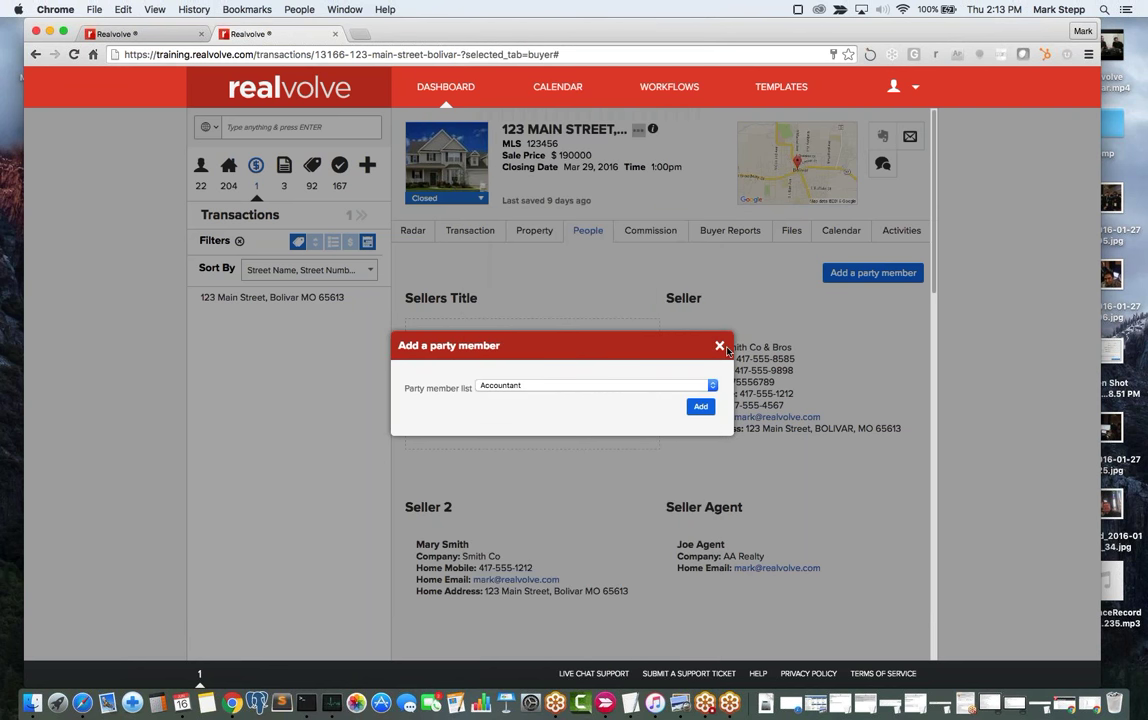
{"action": "left_click", "coordinate": [650, 314]}
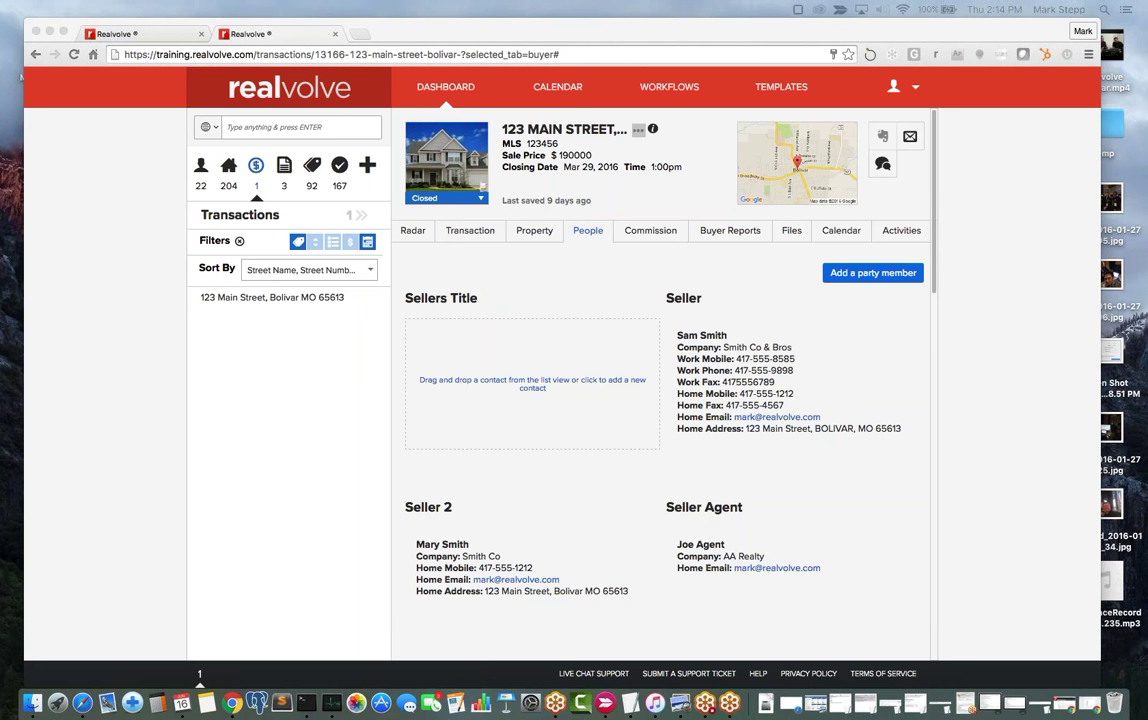
Open Settings from the account menu and go to Users & Permissions, showing the owner and assistant.
{"action": "left_click", "coordinate": [917, 93]}
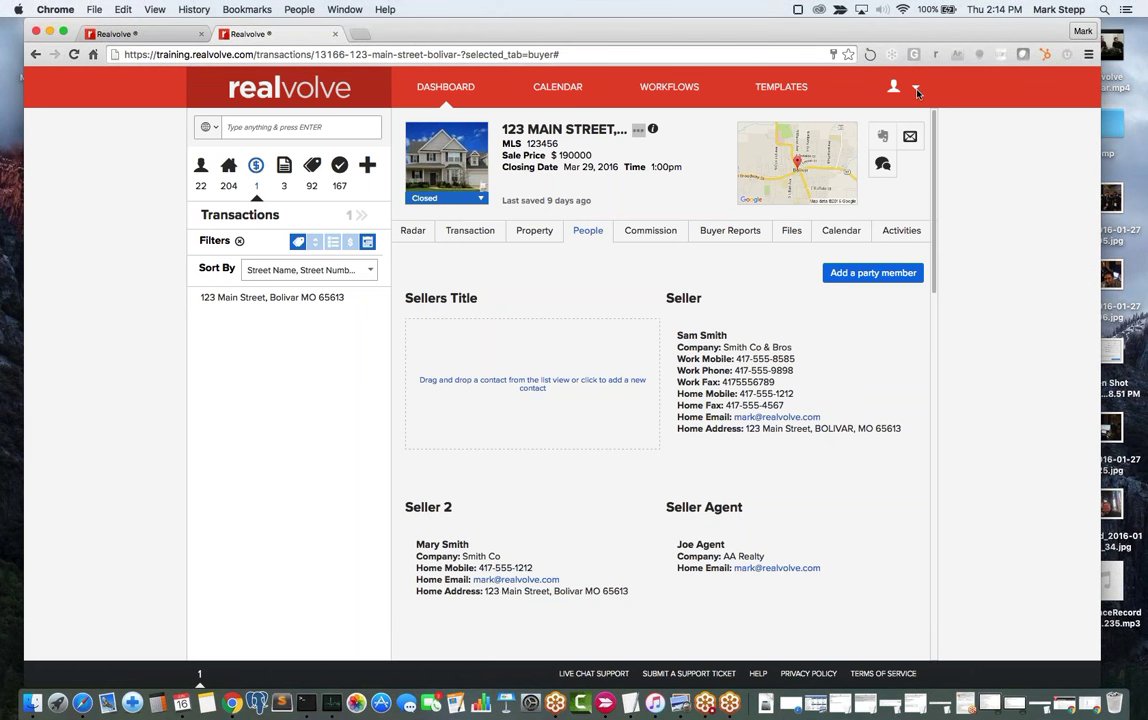
{"action": "left_click", "coordinate": [916, 90]}
{"action": "left_click", "coordinate": [889, 121]}
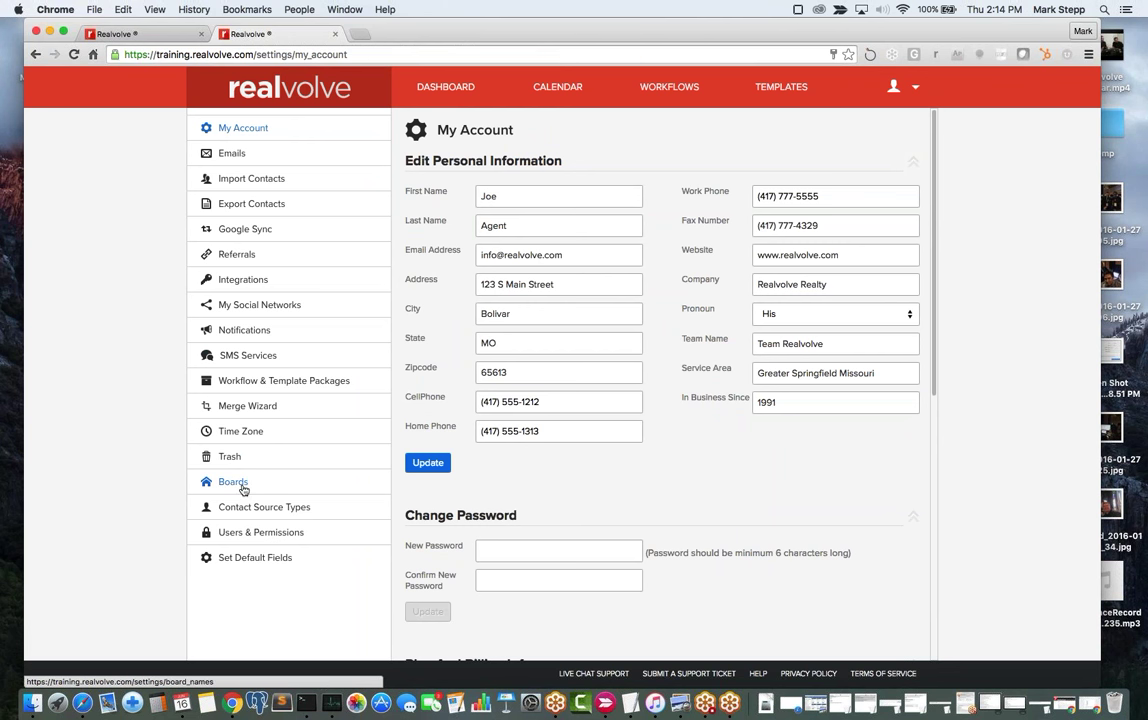
{"action": "left_click", "coordinate": [250, 540]}
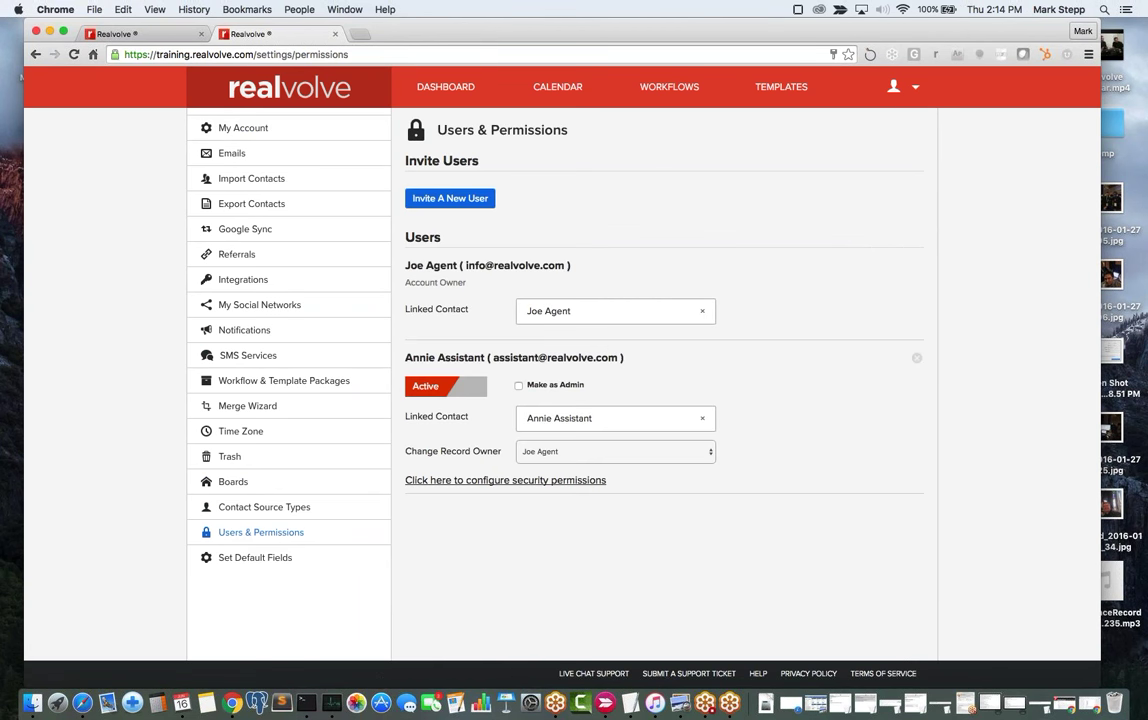
{"action": "left_click", "coordinate": [900, 87]}
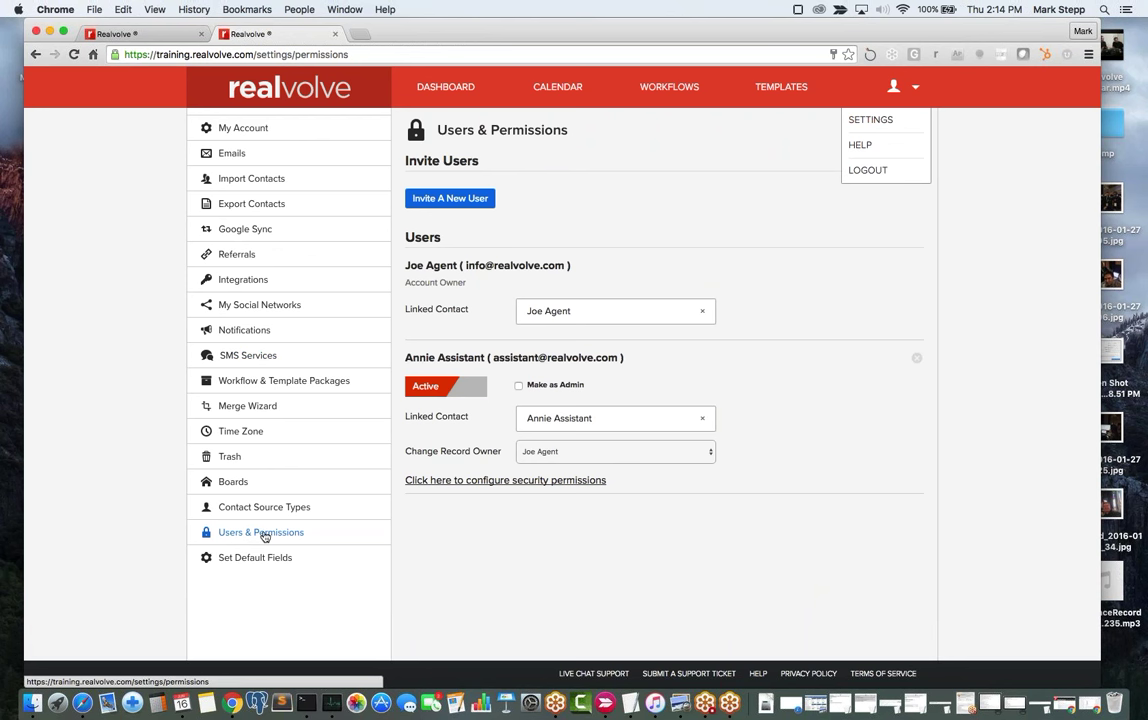
{"action": "left_click", "coordinate": [944, 262]}
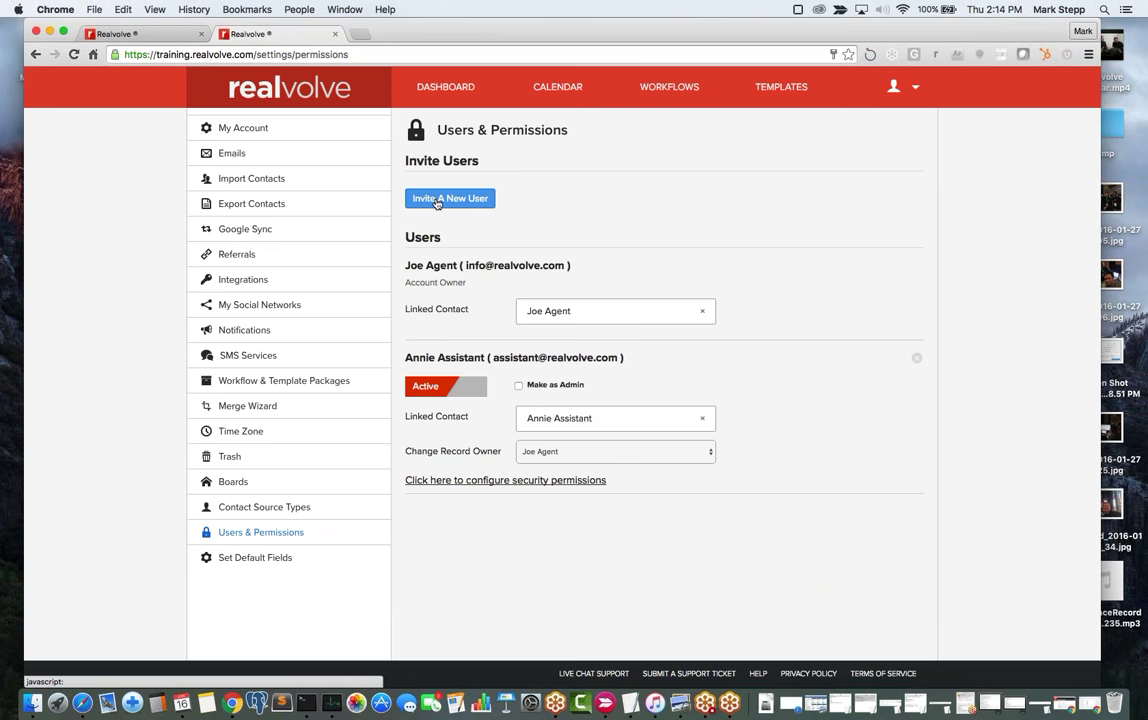
{"action": "left_click", "coordinate": [443, 200]}
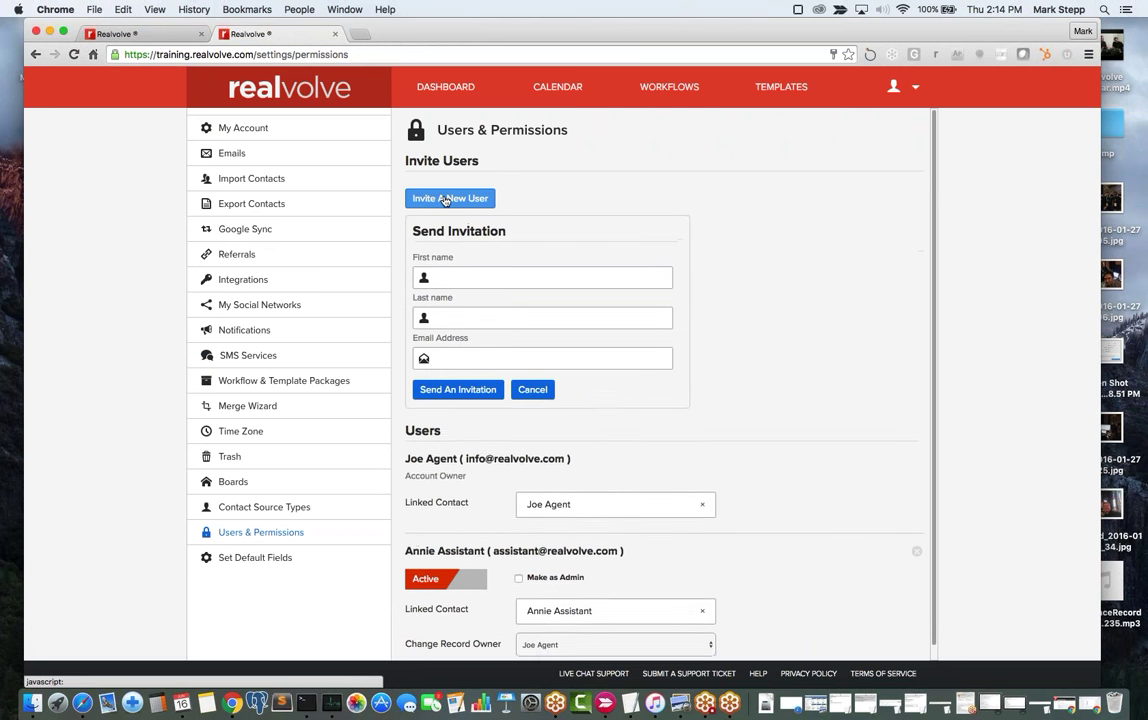
{"action": "left_click", "coordinate": [440, 278]}
{"action": "key", "text": "Tab"}
{"action": "key", "text": "Tab"}
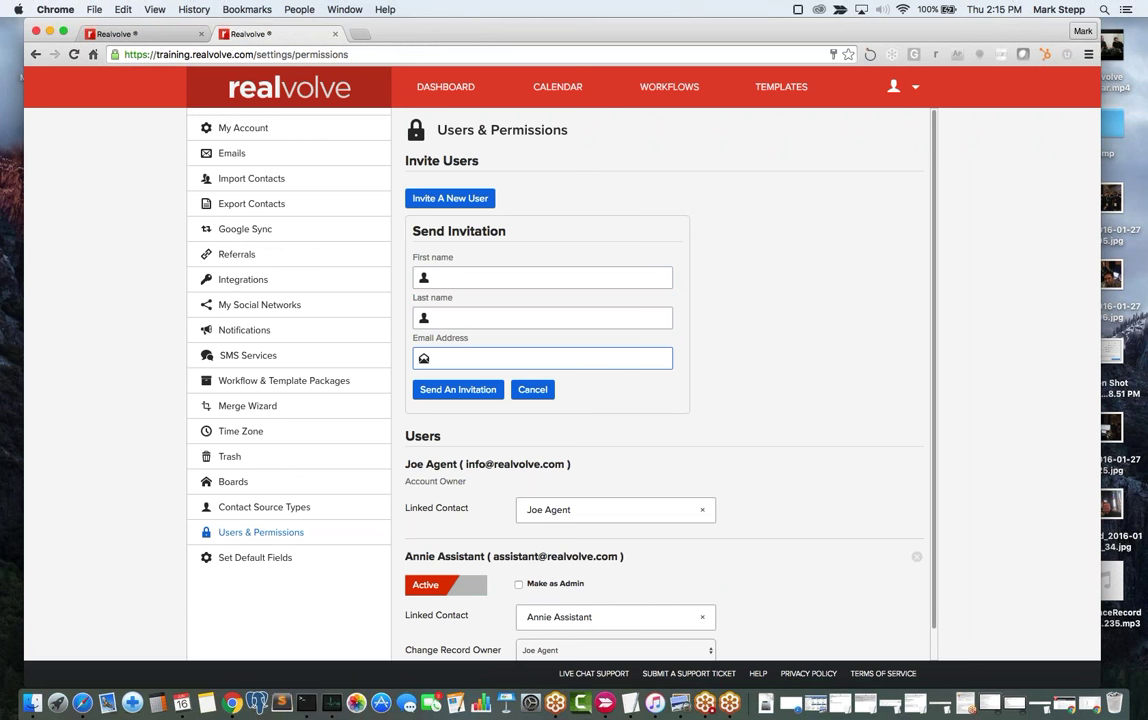
{"action": "left_click", "coordinate": [460, 277]}
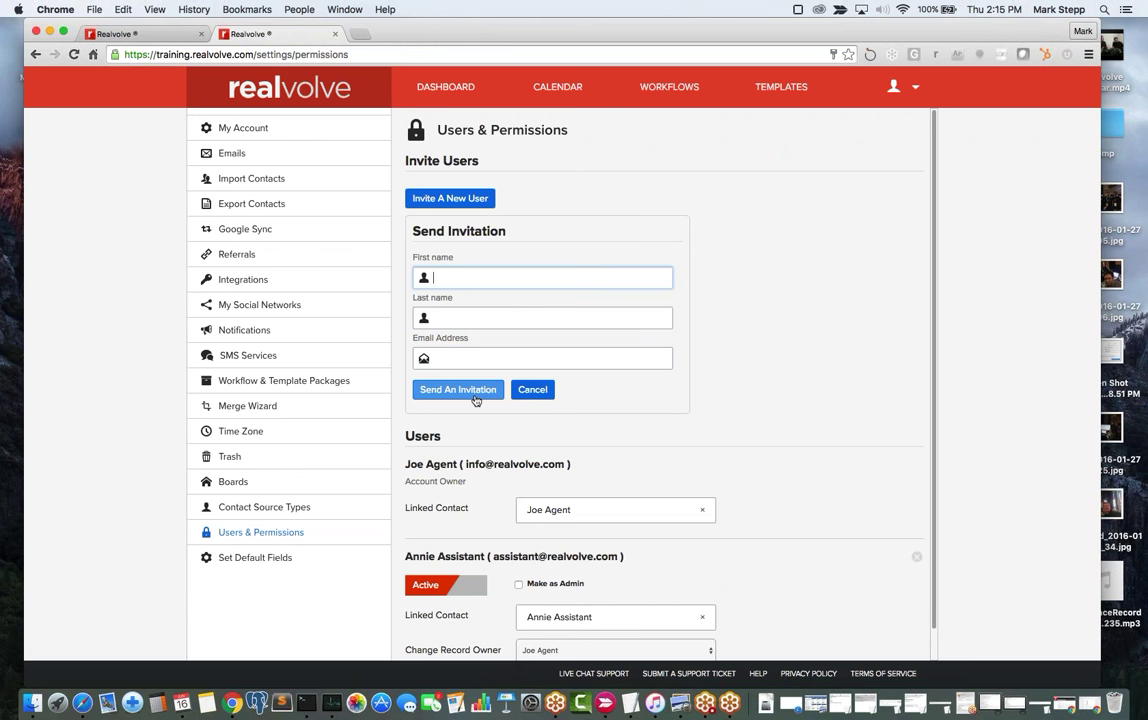
{"action": "left_click", "coordinate": [451, 360]}
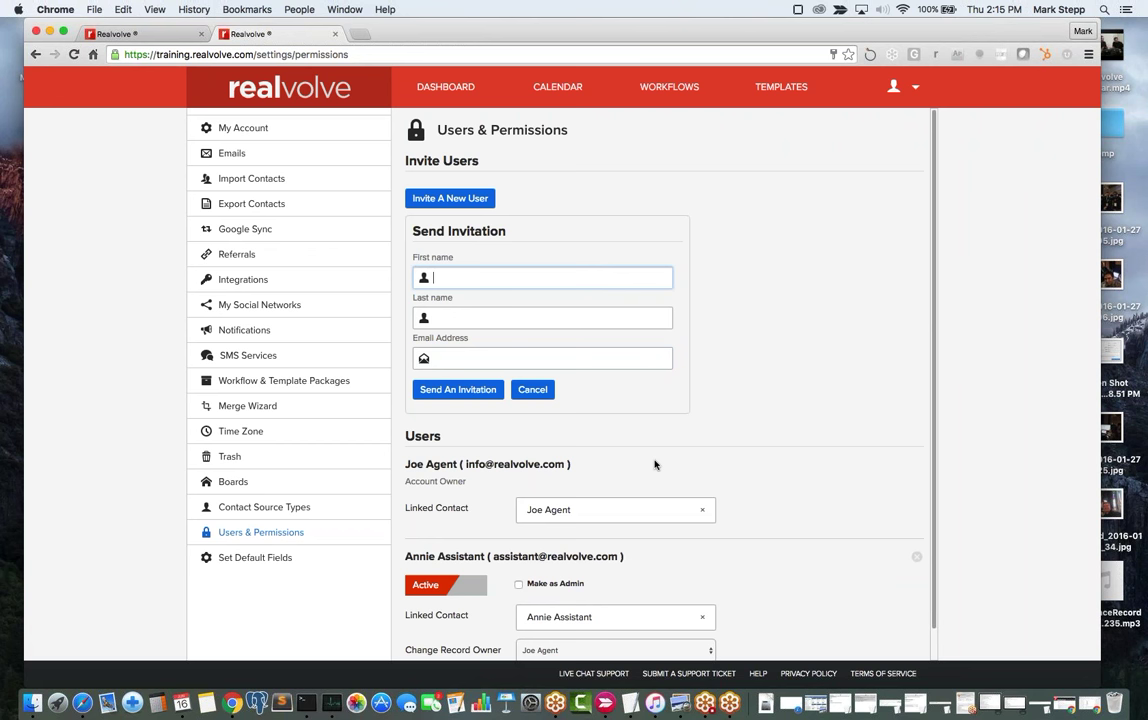
{"action": "left_click", "coordinate": [533, 390]}
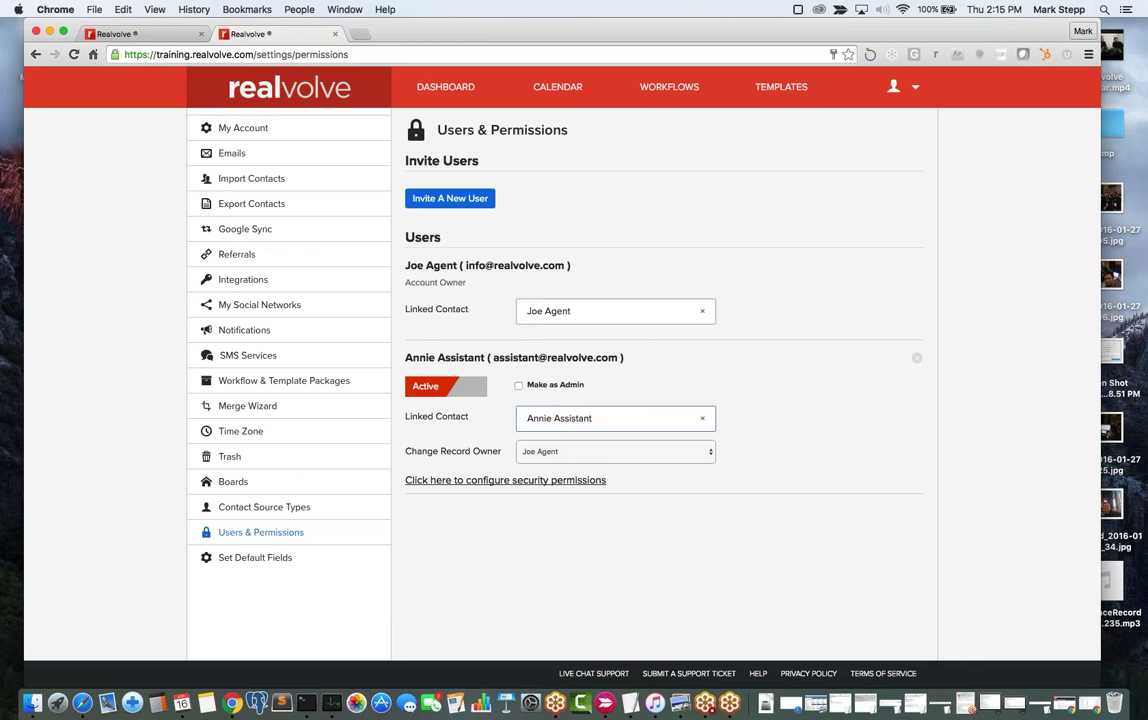
Toggle the assistant user to Locked and back to Active, then expand their security permissions table.
{"action": "left_click", "coordinate": [577, 420]}
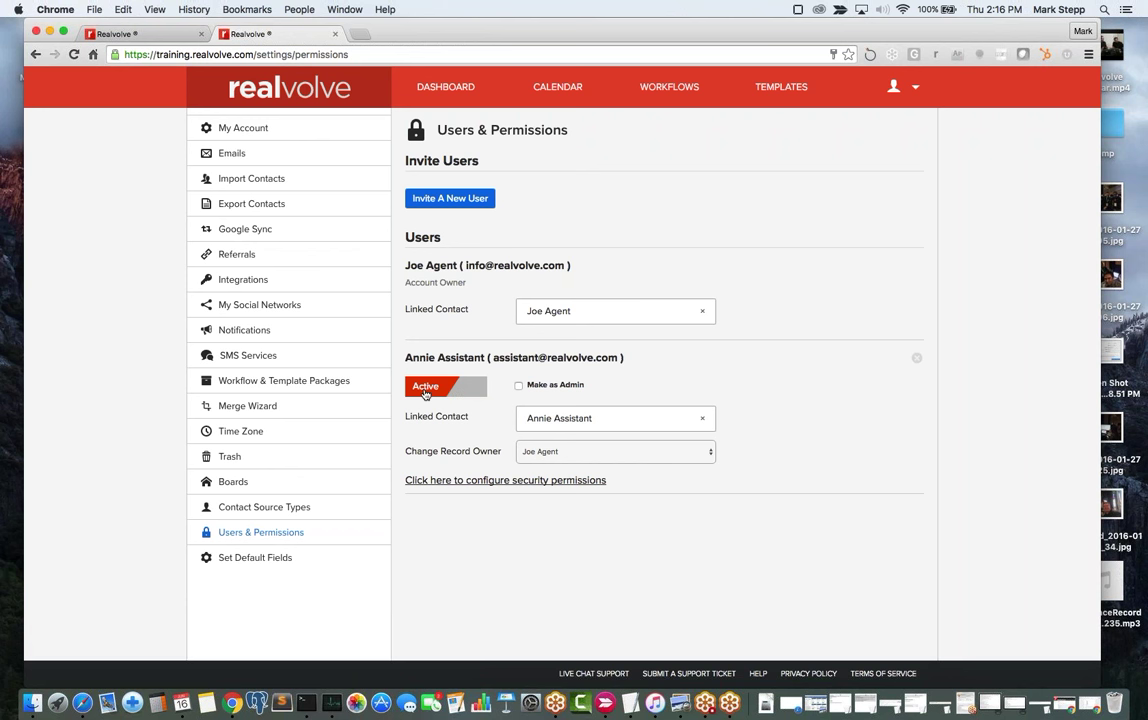
{"action": "left_click", "coordinate": [443, 391]}
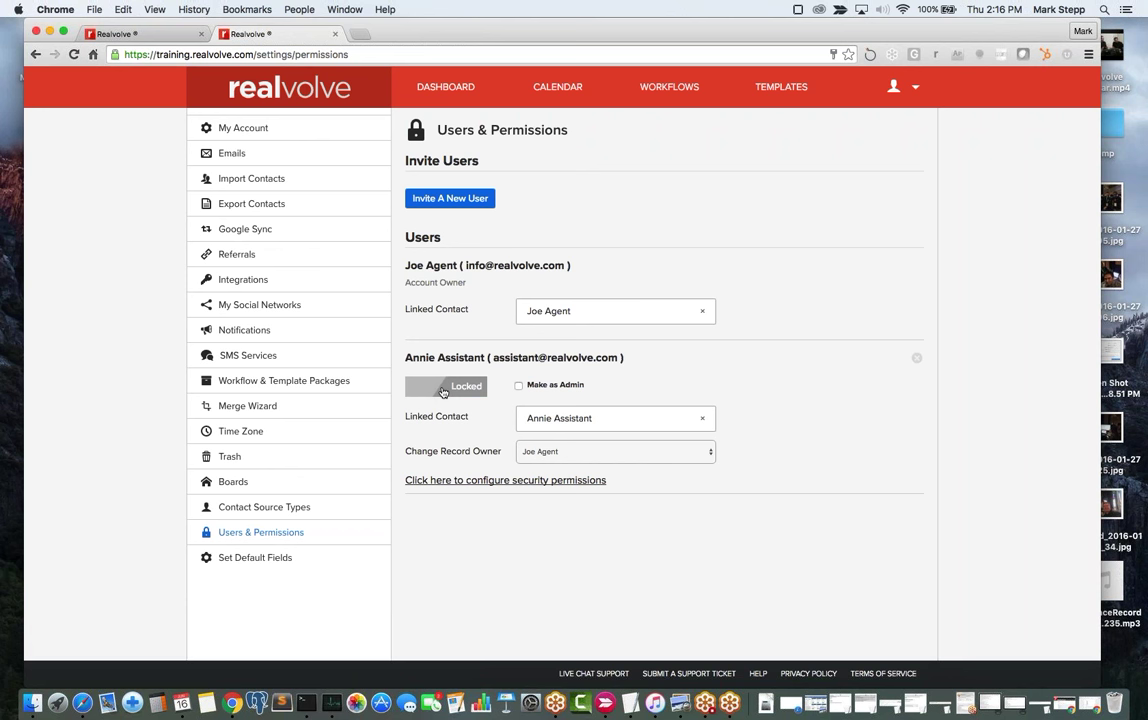
{"action": "left_click", "coordinate": [443, 388]}
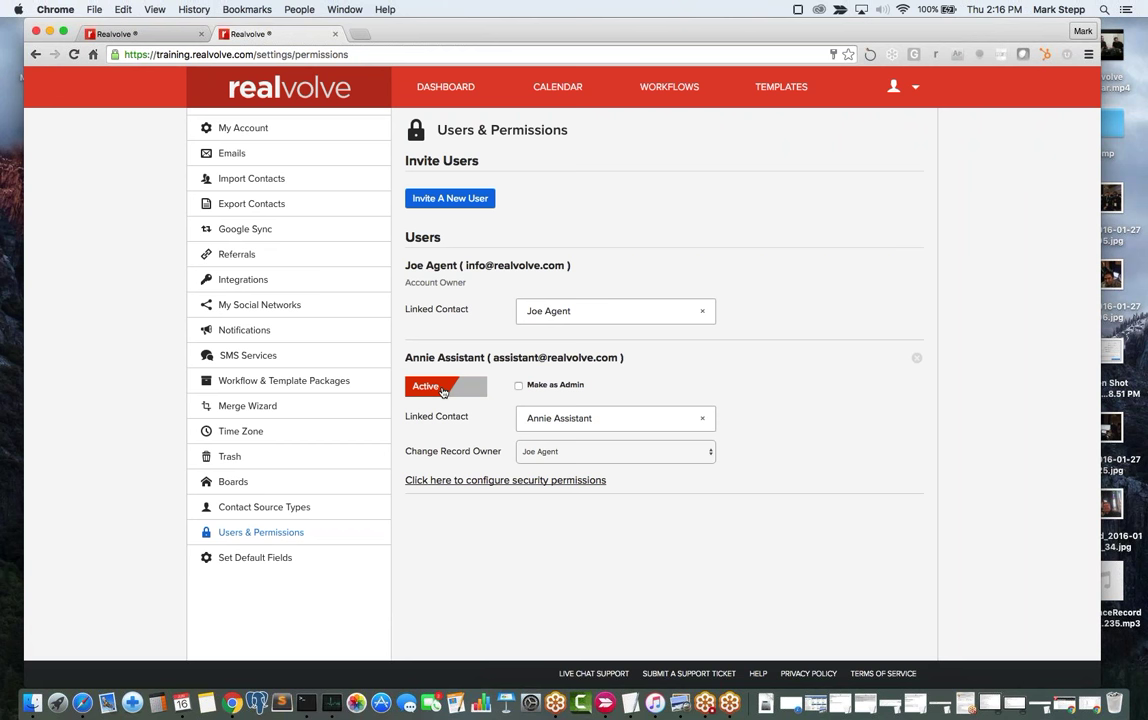
{"action": "left_click", "coordinate": [500, 480]}
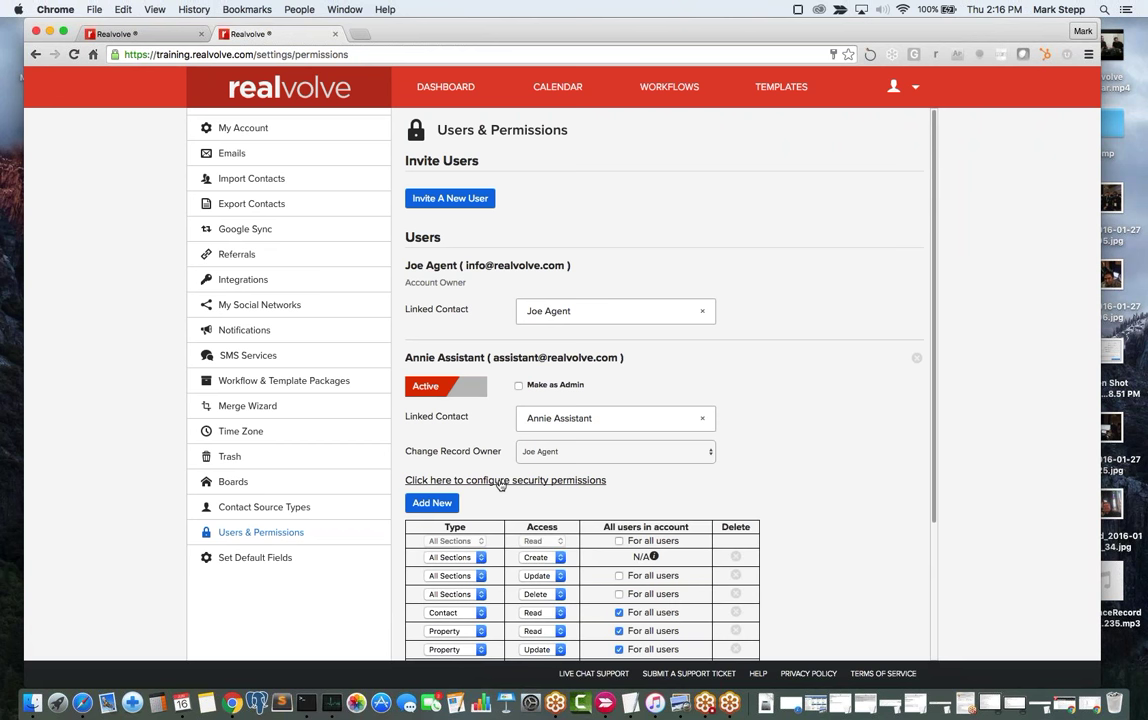
Delete the Property Read, Contact Read, Property Update, Workflow Read and Workflow Update permission rows.
{"action": "scroll", "coordinate": [580, 430], "scroll_direction": "down", "scroll_amount": 3}
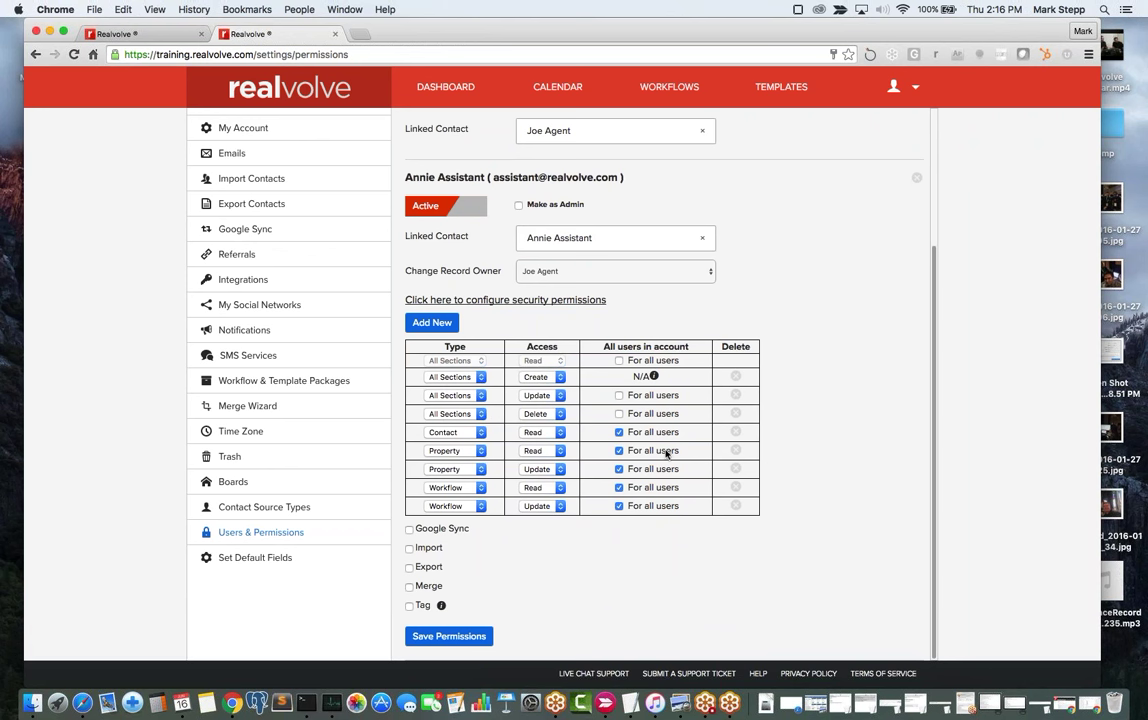
{"action": "left_click", "coordinate": [736, 451]}
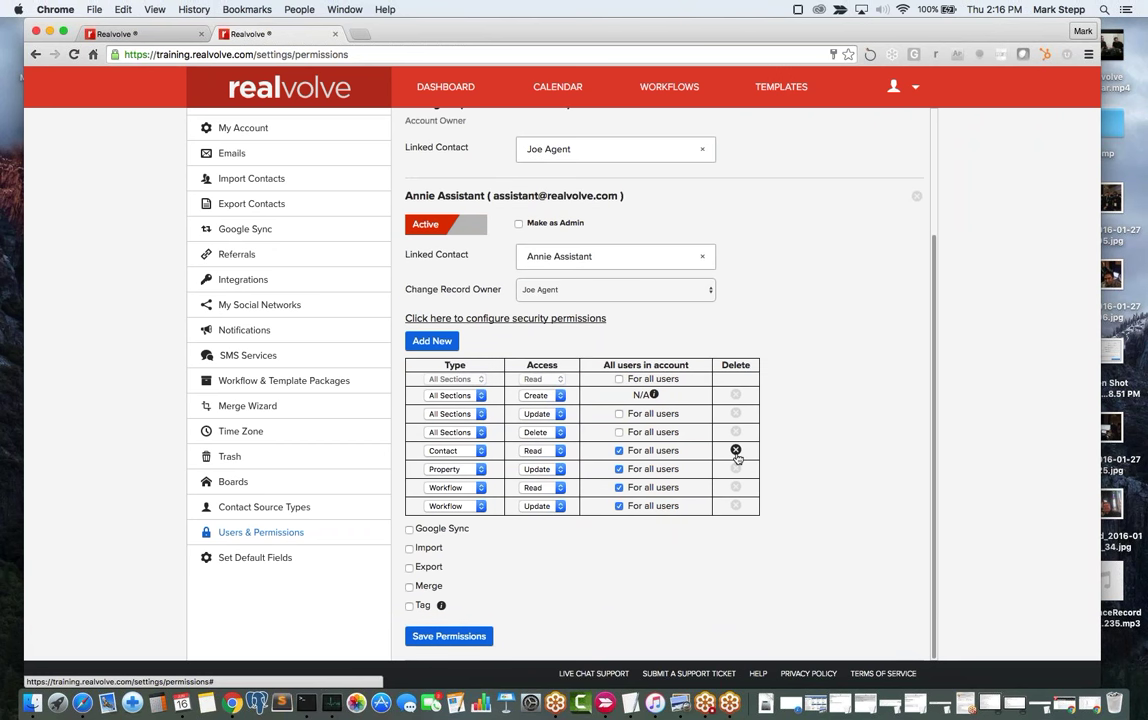
{"action": "left_click", "coordinate": [736, 451]}
{"action": "left_click", "coordinate": [737, 469]}
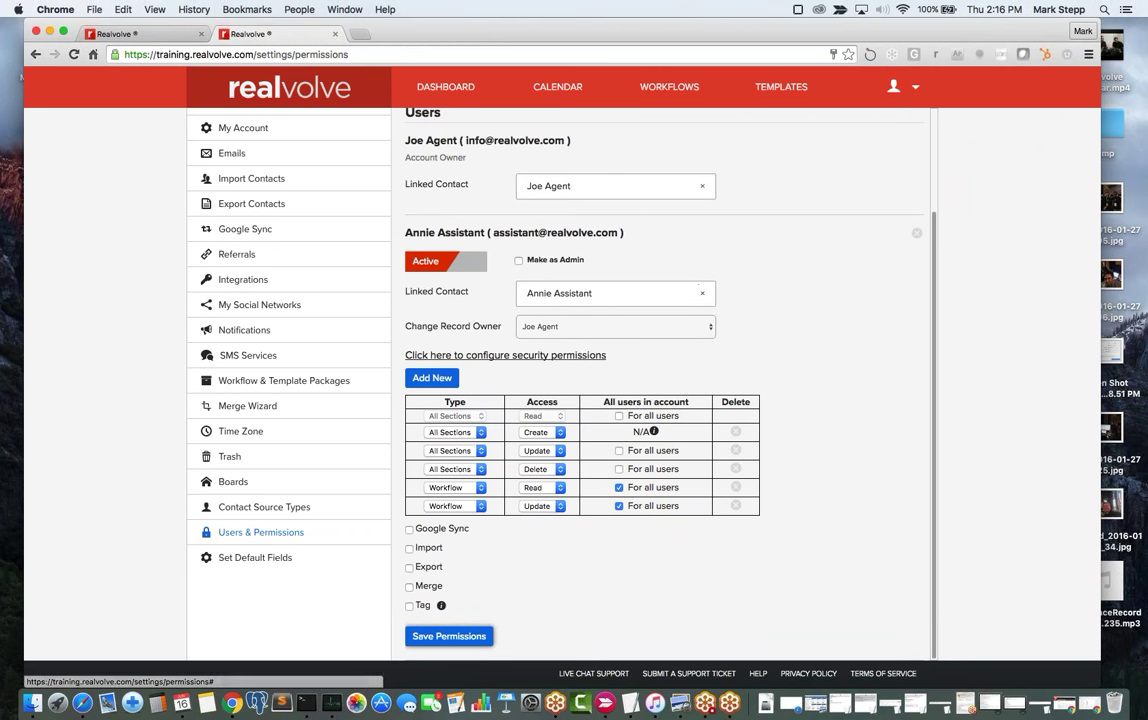
{"action": "left_click", "coordinate": [736, 487]}
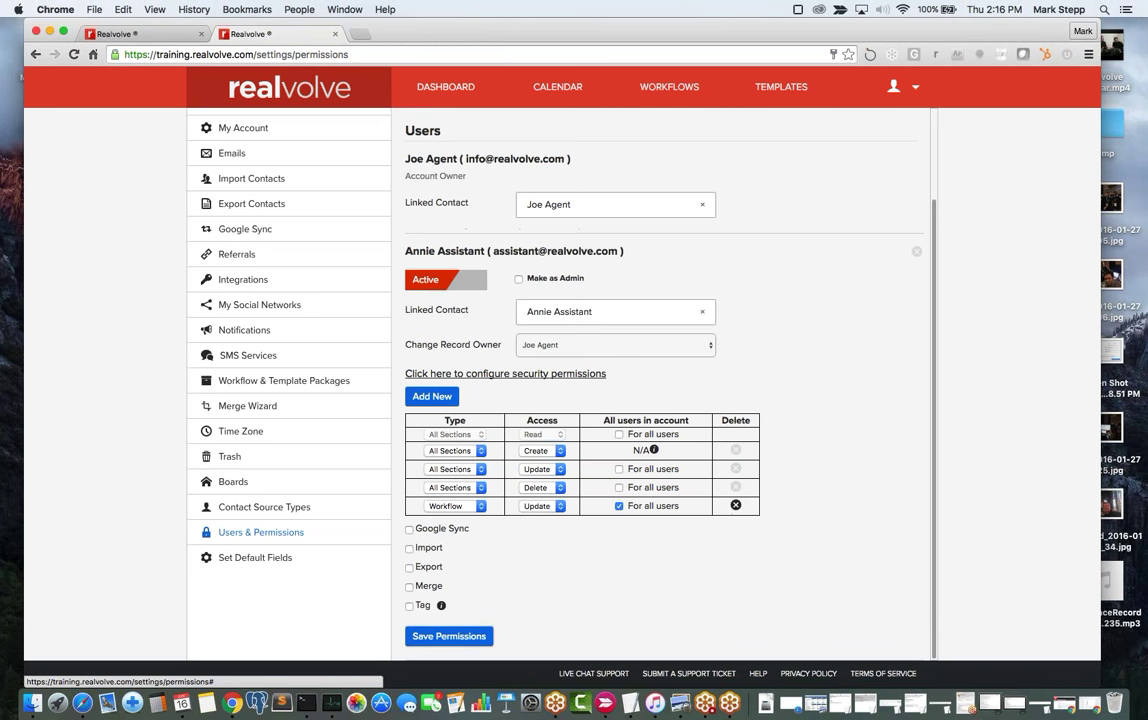
{"action": "left_click", "coordinate": [736, 505]}
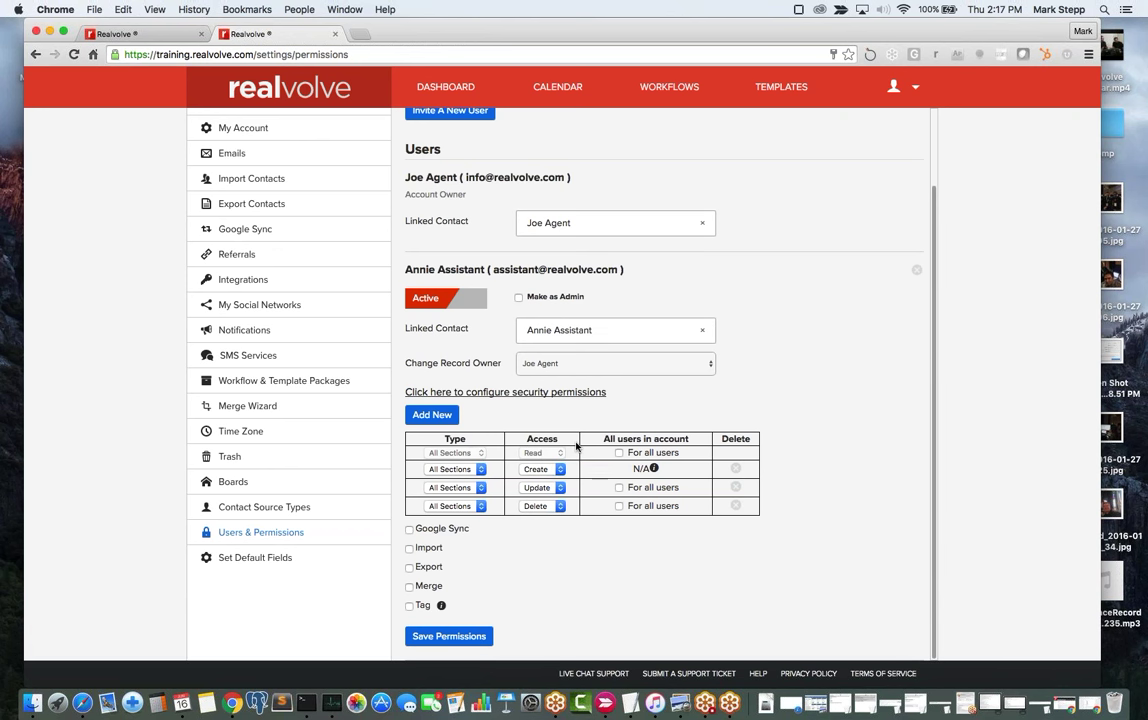
{"action": "triple_click", "coordinate": [611, 438]}
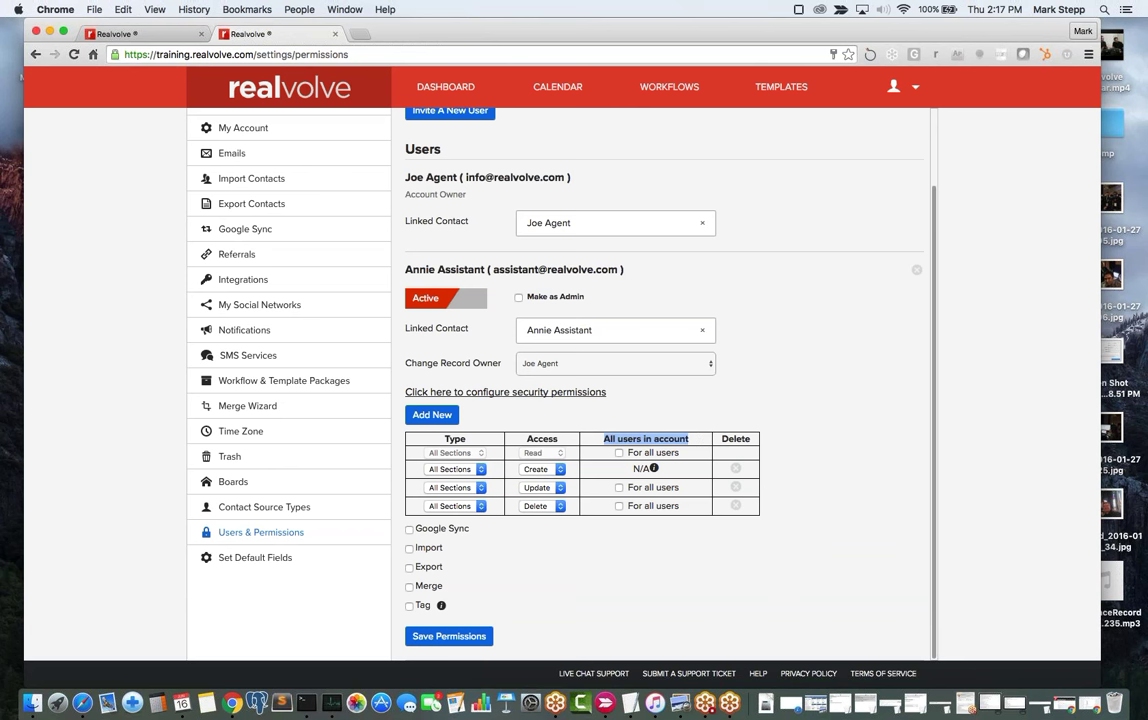
{"action": "left_click", "coordinate": [605, 404]}
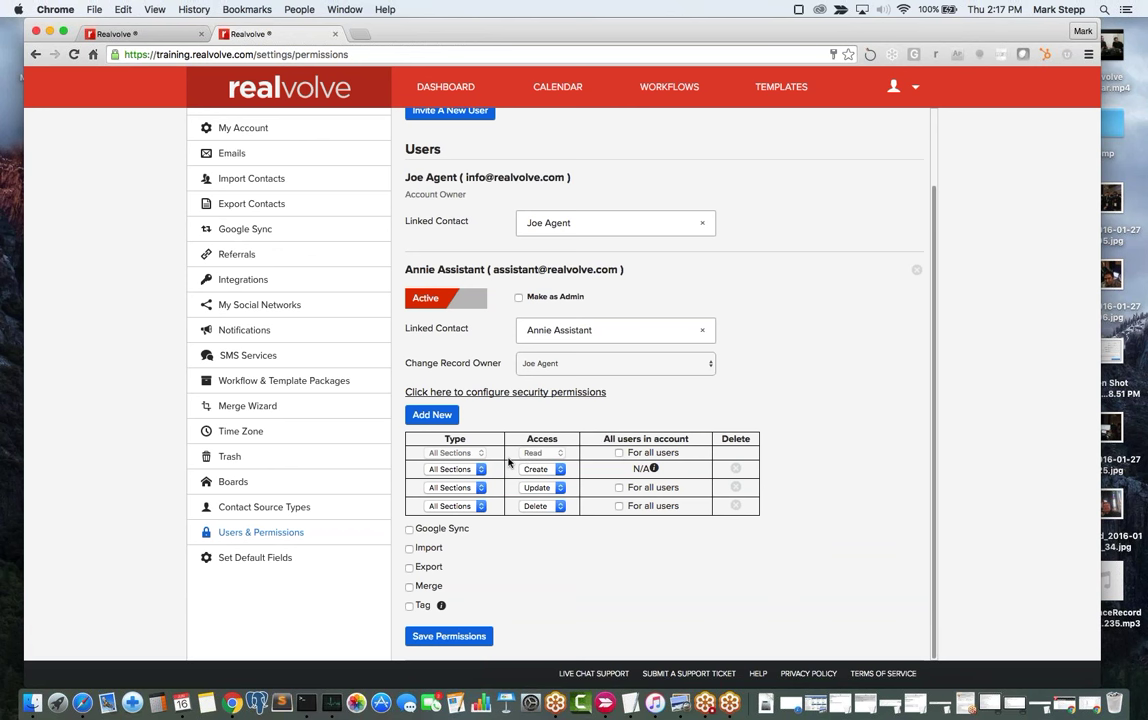
{"action": "left_click", "coordinate": [619, 453]}
{"action": "mouse_move", "coordinate": [650, 472]}
{"action": "left_click", "coordinate": [619, 453]}
{"action": "left_click", "coordinate": [619, 454]}
{"action": "left_click", "coordinate": [619, 454]}
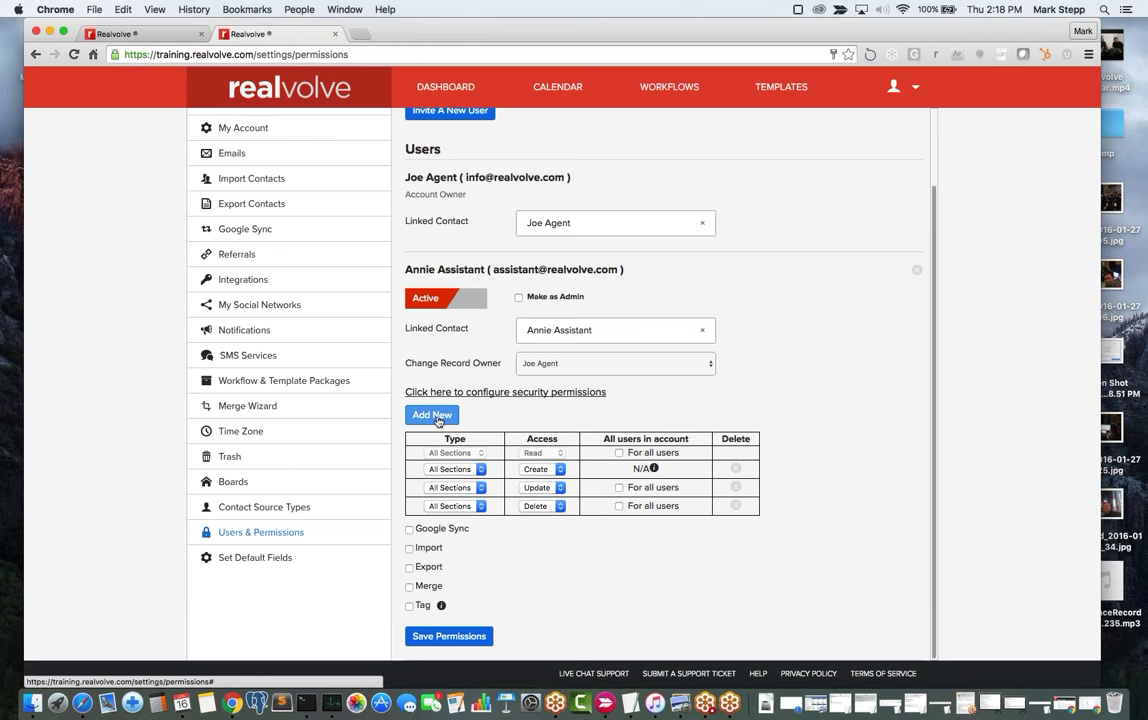
Add a permission row of type Workflow with Read access, applied for all users.
{"action": "left_click", "coordinate": [437, 419]}
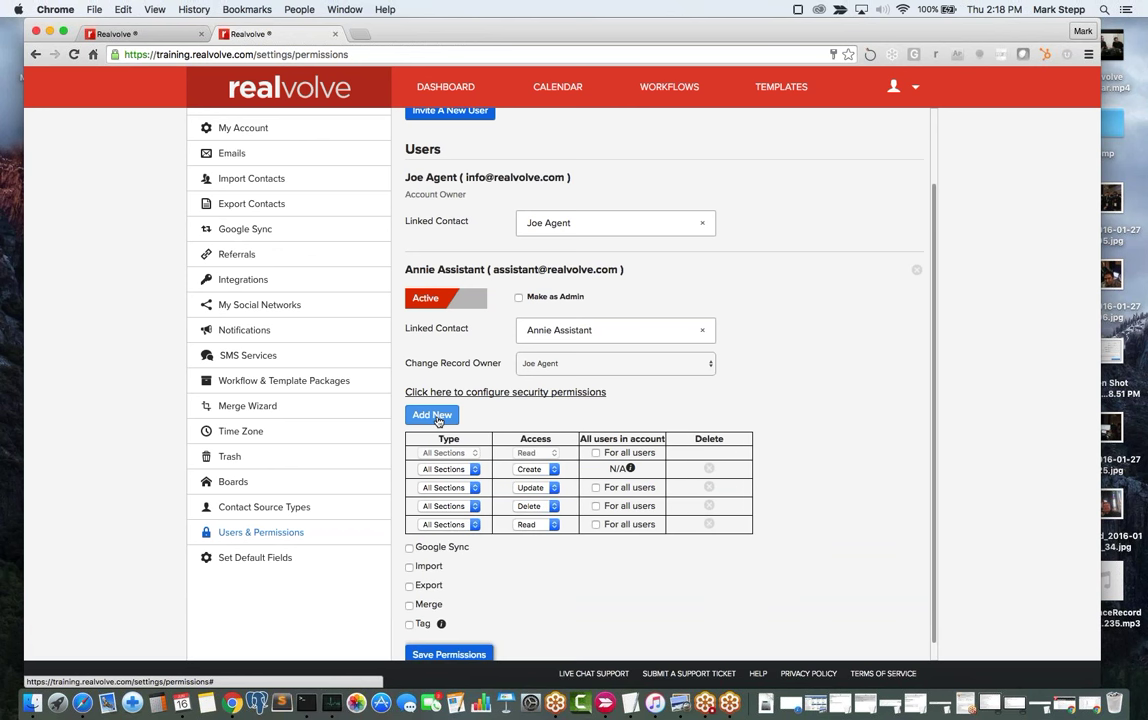
{"action": "left_click", "coordinate": [476, 527]}
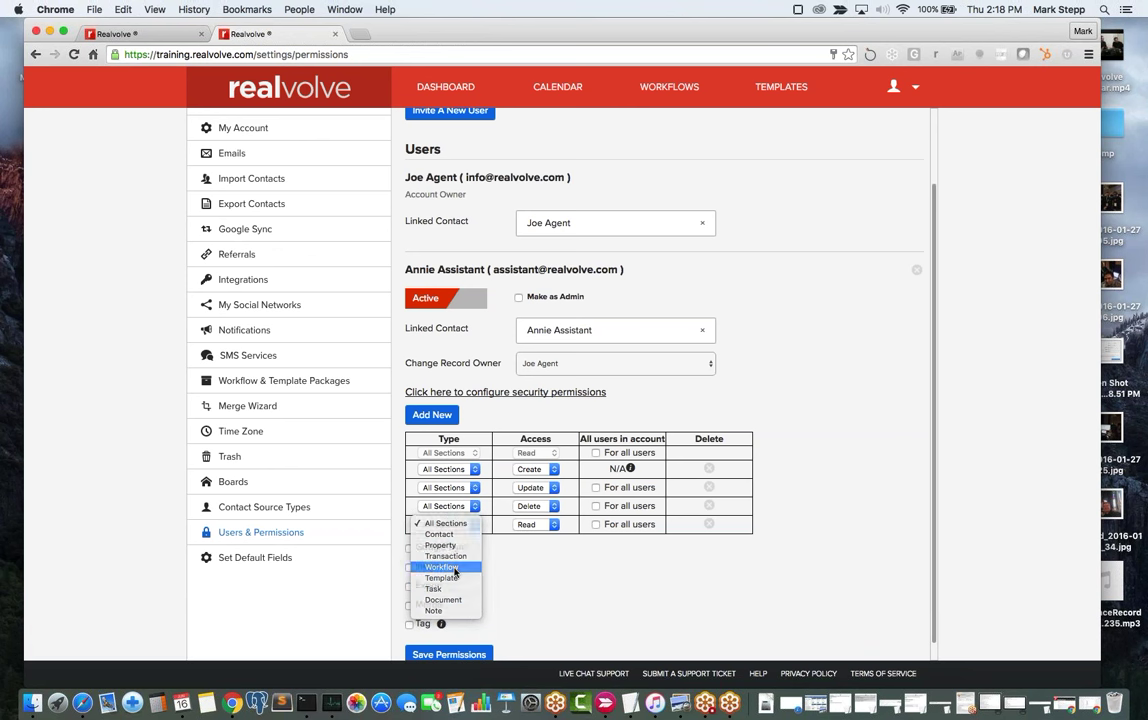
{"action": "left_click", "coordinate": [455, 571]}
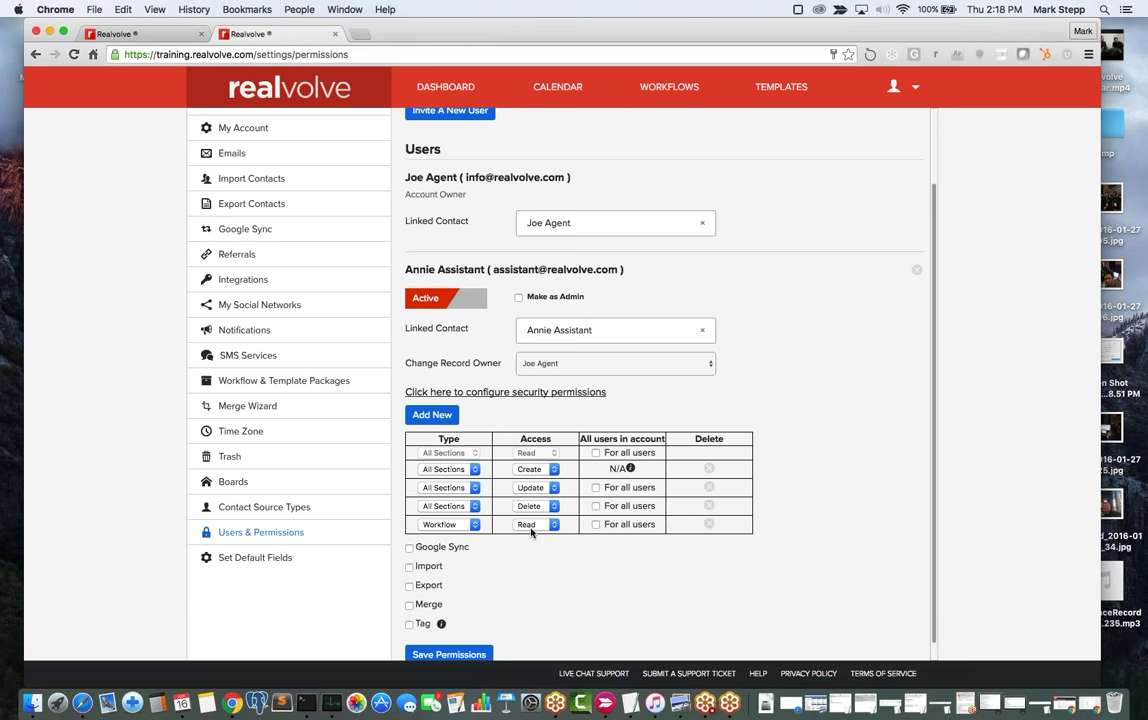
{"action": "left_click", "coordinate": [596, 524]}
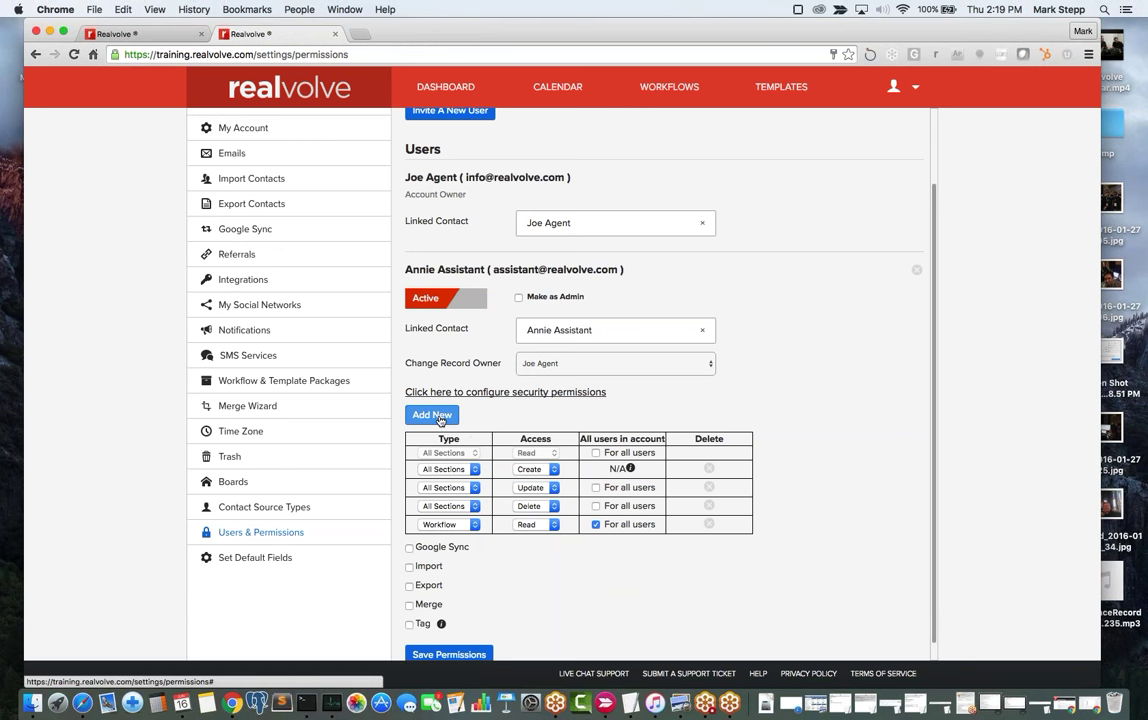
Add a permission row of type Template with Read access, applied for all users.
{"action": "left_click", "coordinate": [440, 420]}
{"action": "left_click", "coordinate": [448, 543]}
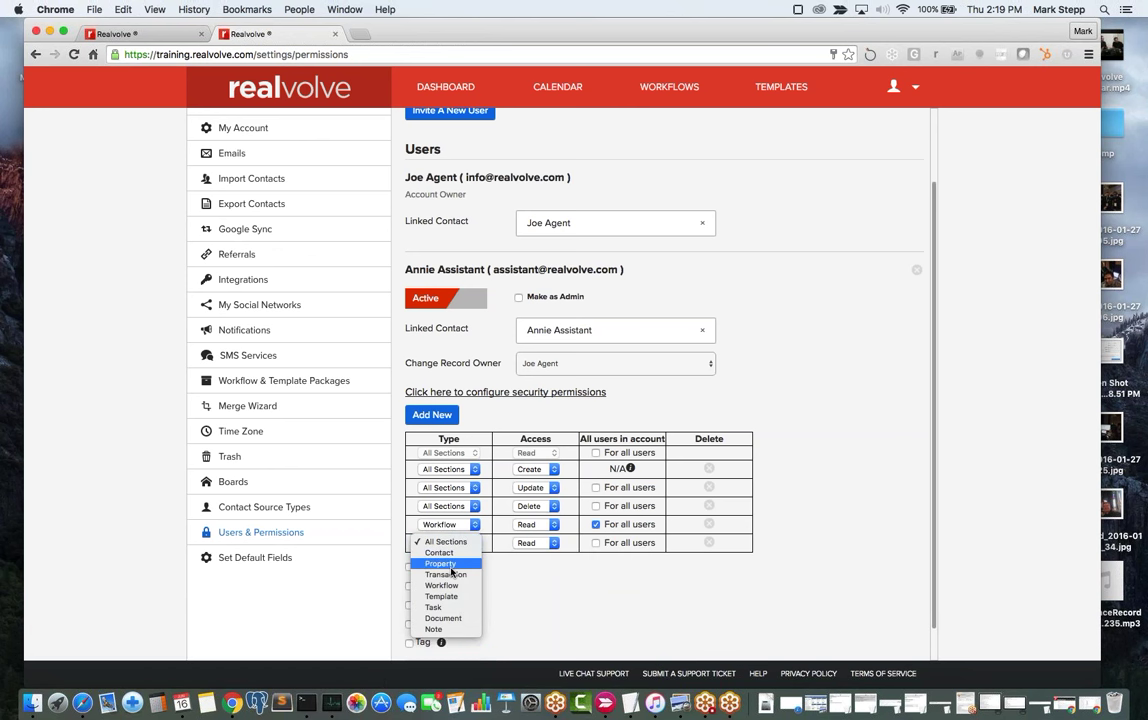
{"action": "left_click", "coordinate": [441, 596]}
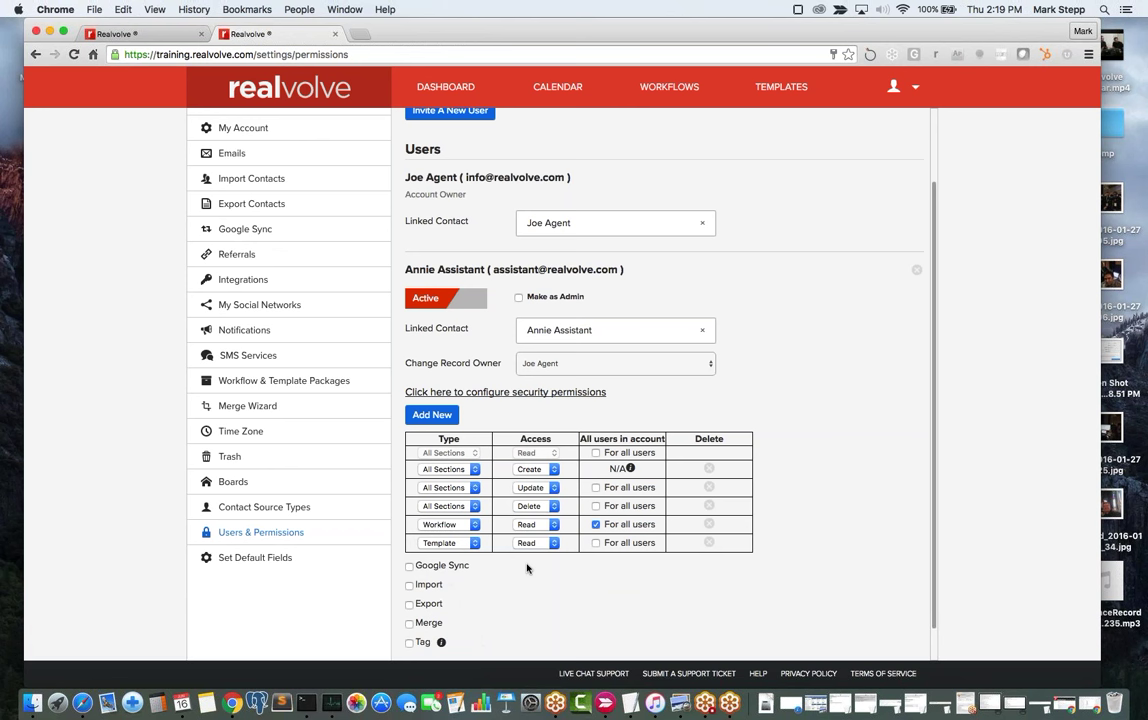
{"action": "left_click", "coordinate": [597, 543]}
{"action": "scroll", "coordinate": [577, 596], "scroll_direction": "down", "scroll_amount": 2}
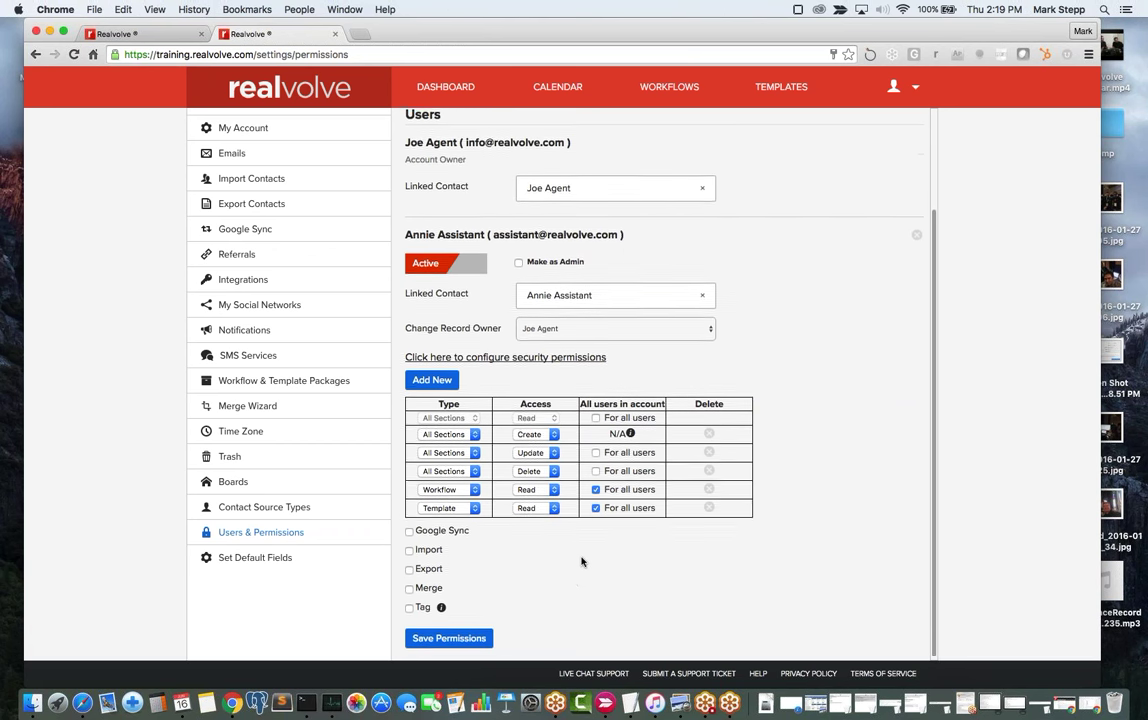
{"action": "scroll", "coordinate": [541, 574], "scroll_direction": "up", "scroll_amount": 1}
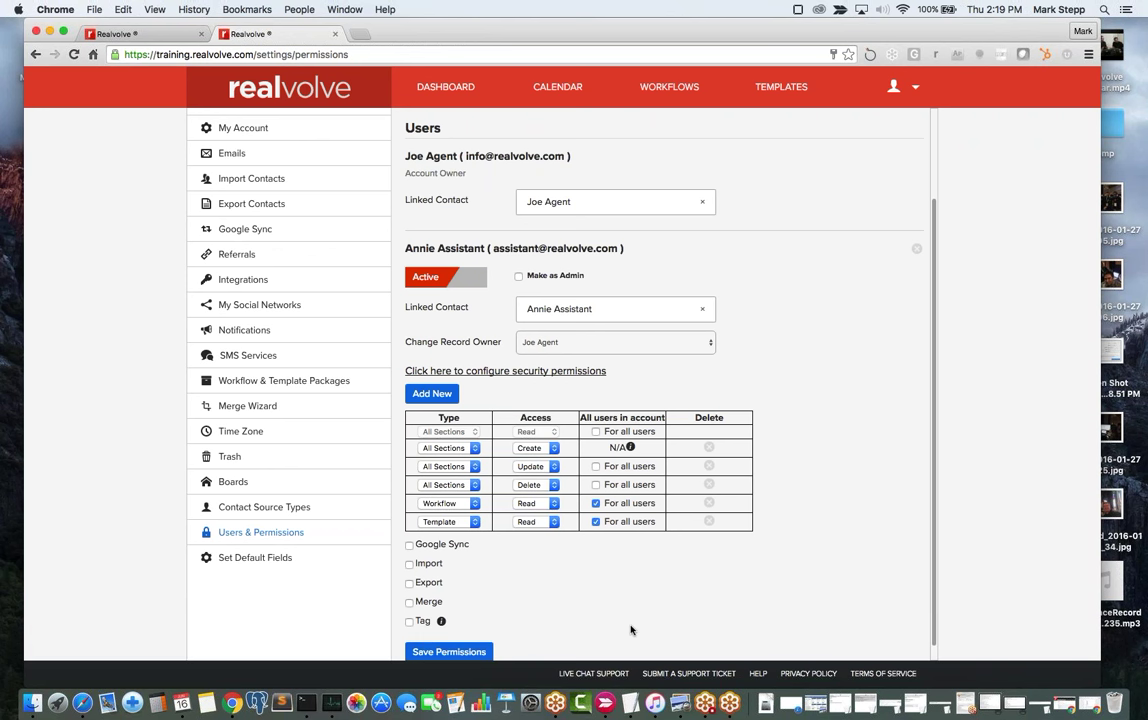
Save the assistant's permissions, saving again after the duplicate-permissions warning appears.
{"action": "left_click", "coordinate": [435, 651]}
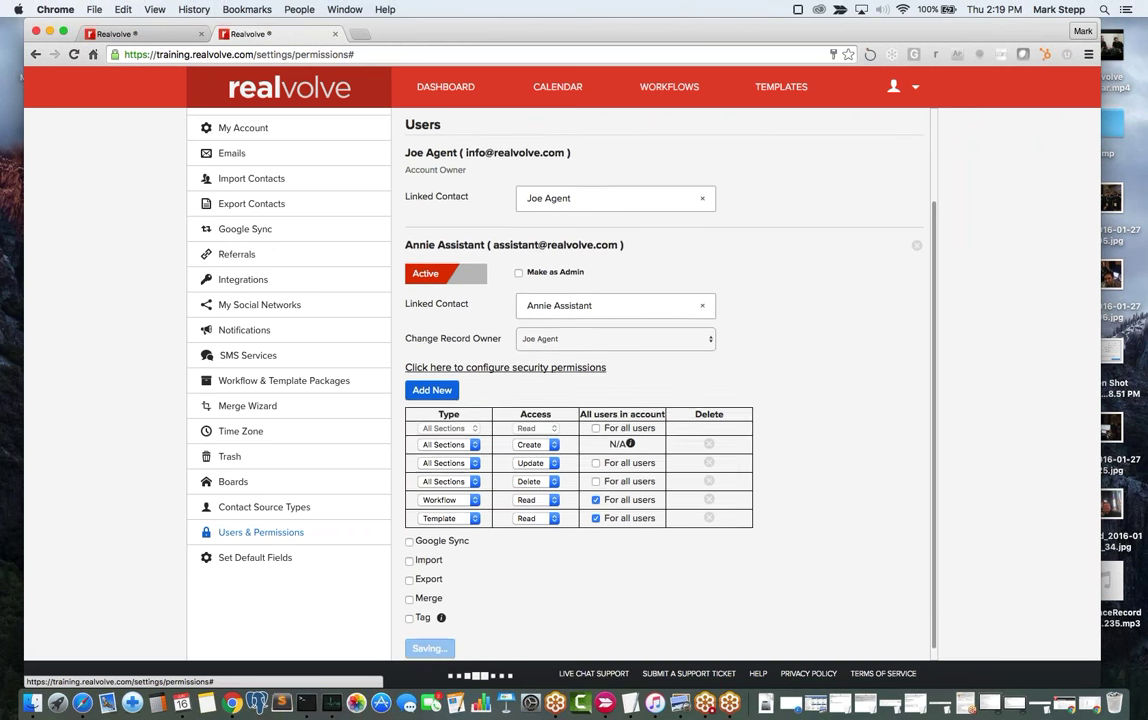
{"action": "scroll", "coordinate": [600, 400], "scroll_direction": "down", "scroll_amount": 1}
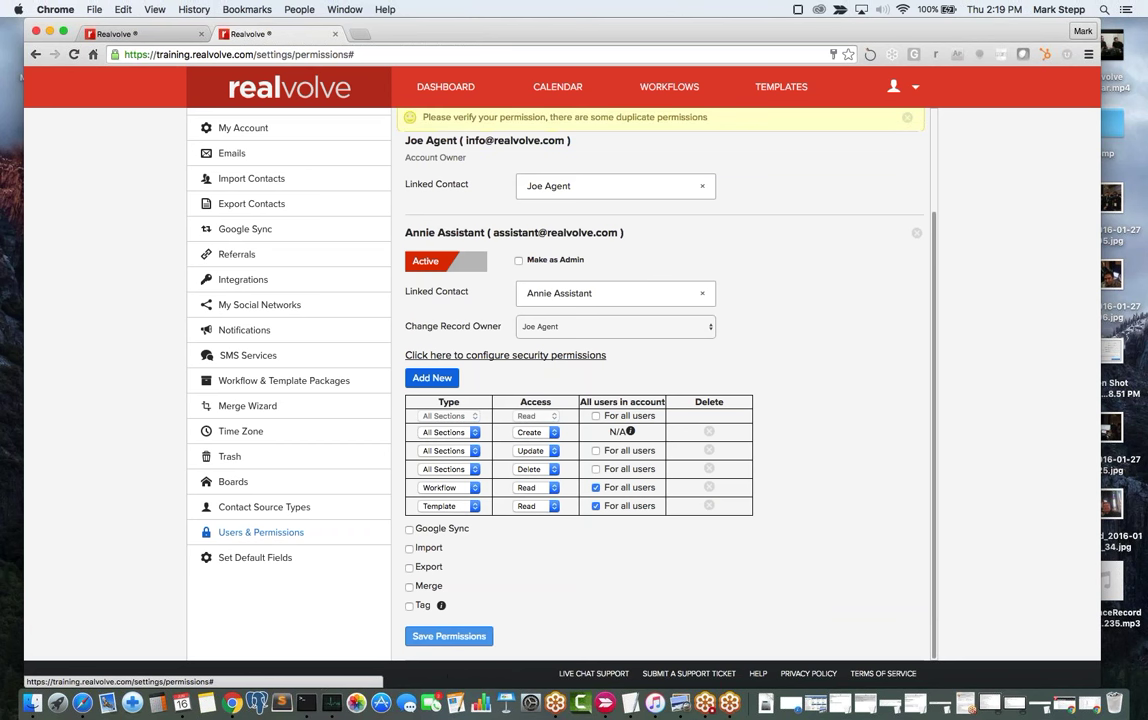
{"action": "left_click", "coordinate": [449, 636]}
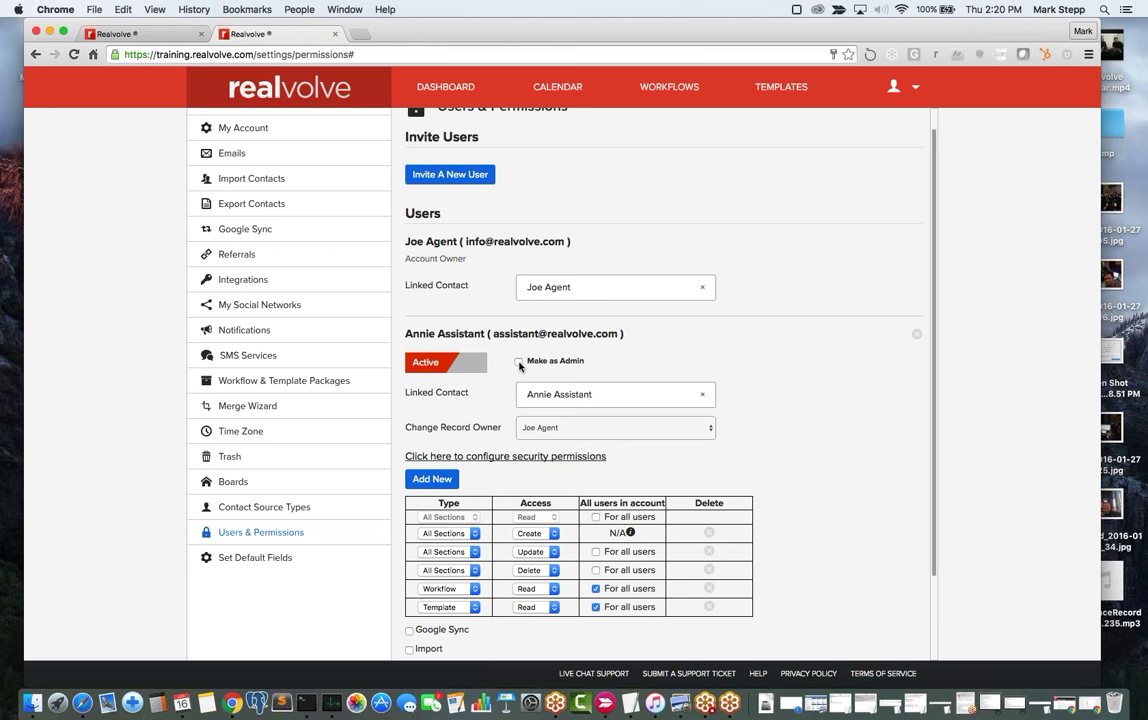
Make the assistant user an admin, then switch to the other Realvolve browser tab.
{"action": "left_click", "coordinate": [519, 363]}
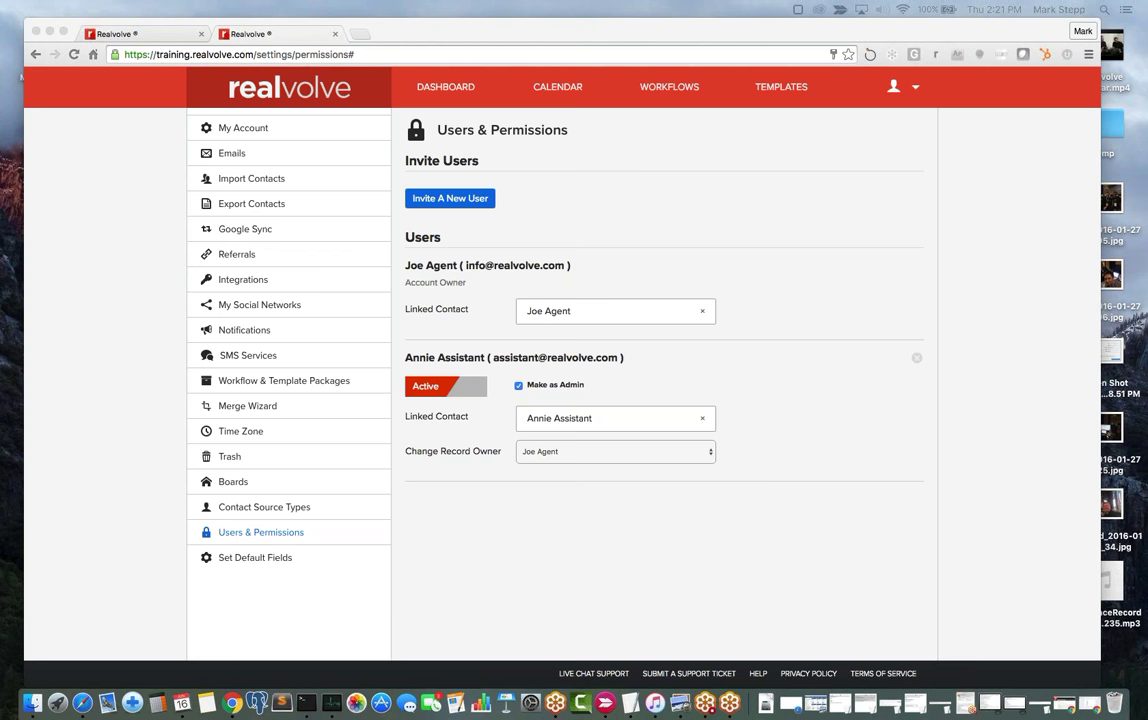
{"action": "left_click", "coordinate": [166, 40]}
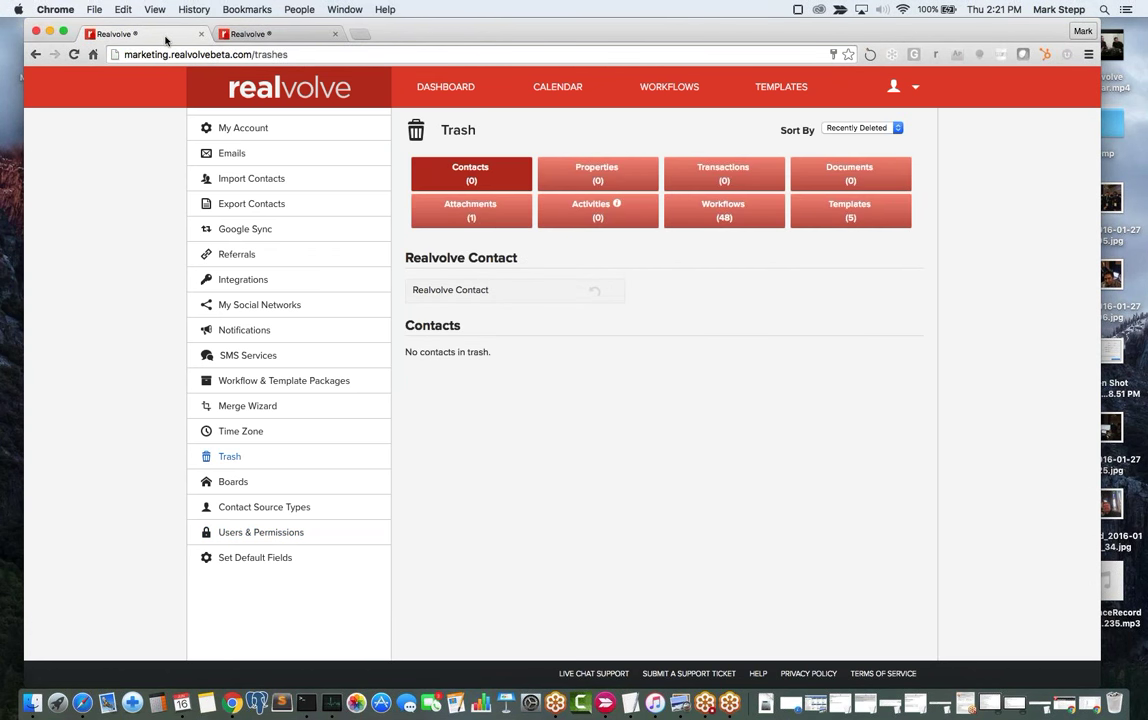
Open this account's Dashboard, showing $1.09M YTD volume, 608 contacts and the volume pipeline.
{"action": "left_click", "coordinate": [457, 89]}
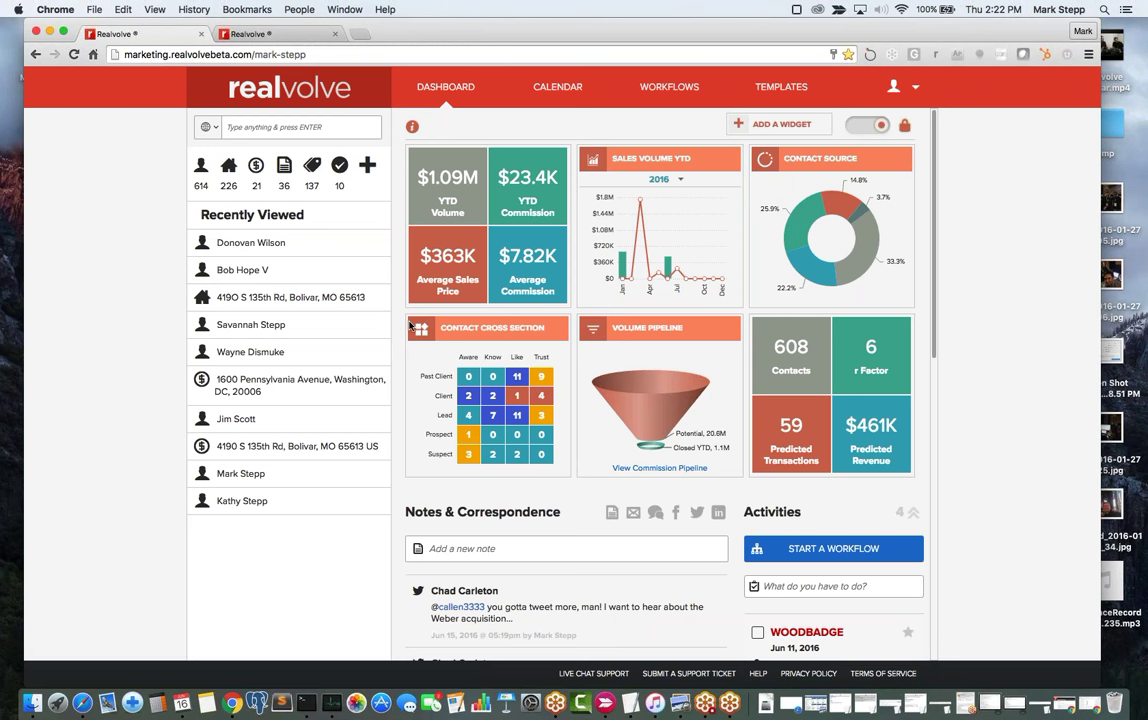
Open a contact's record from the dashboard's Recently Viewed list.
{"action": "left_click", "coordinate": [276, 137]}
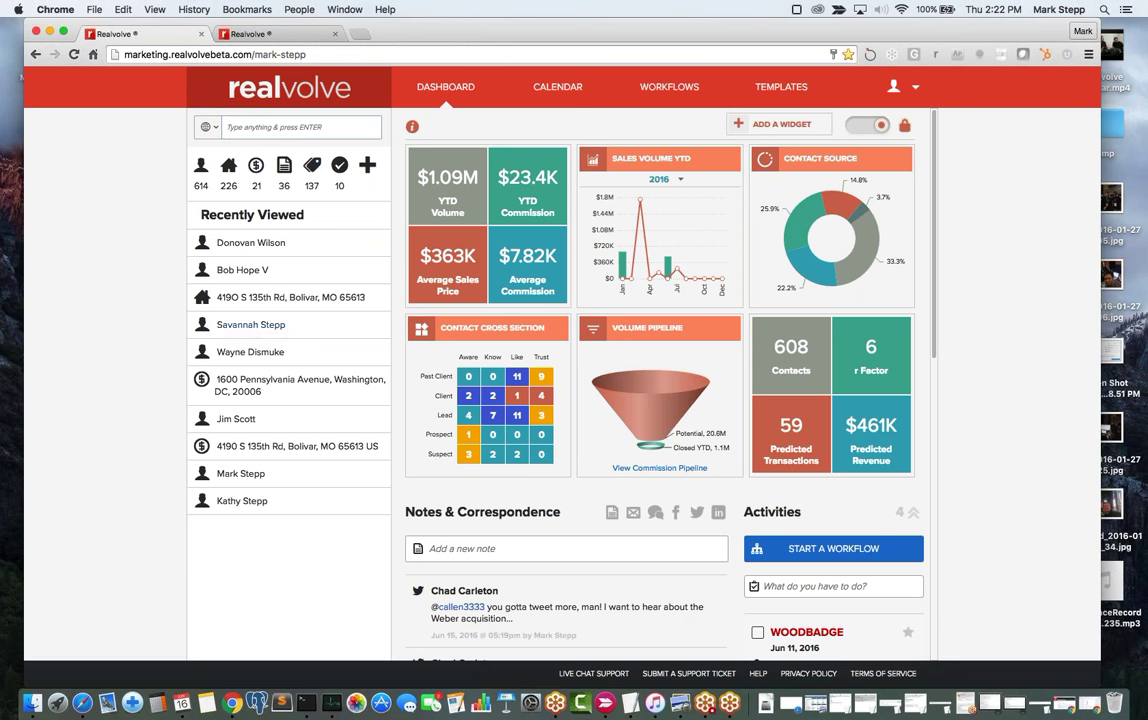
{"action": "left_click", "coordinate": [237, 420]}
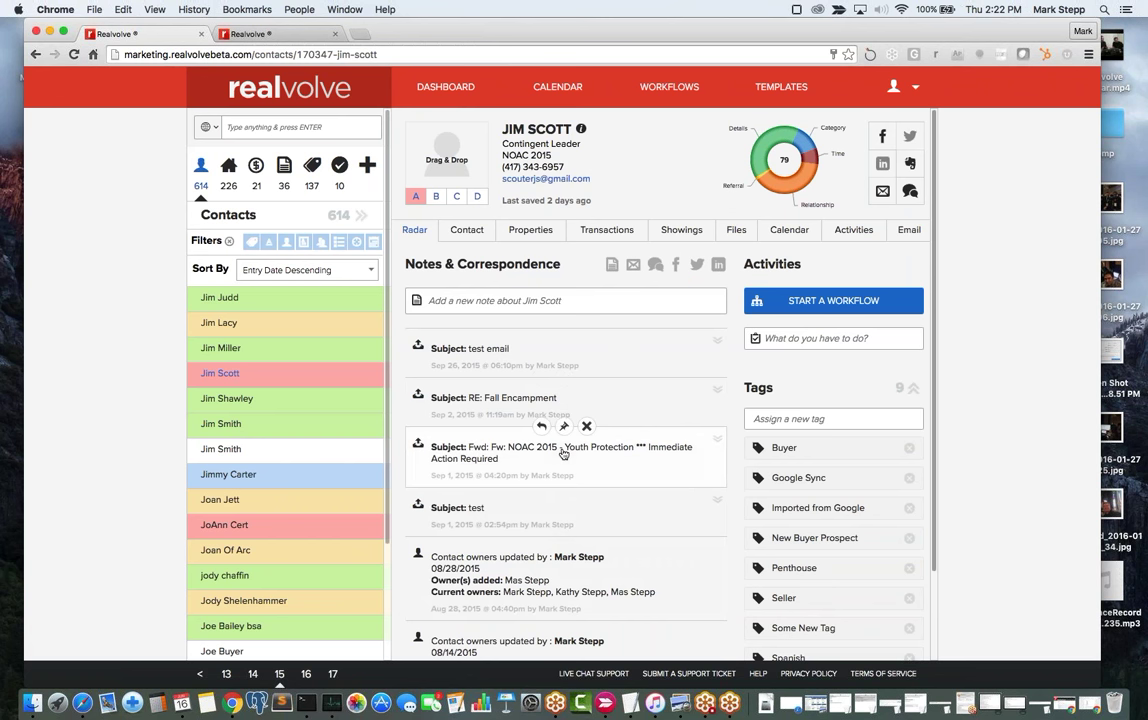
Check the contact's calendar, then list their 12 completed activities.
{"action": "left_click", "coordinate": [793, 231]}
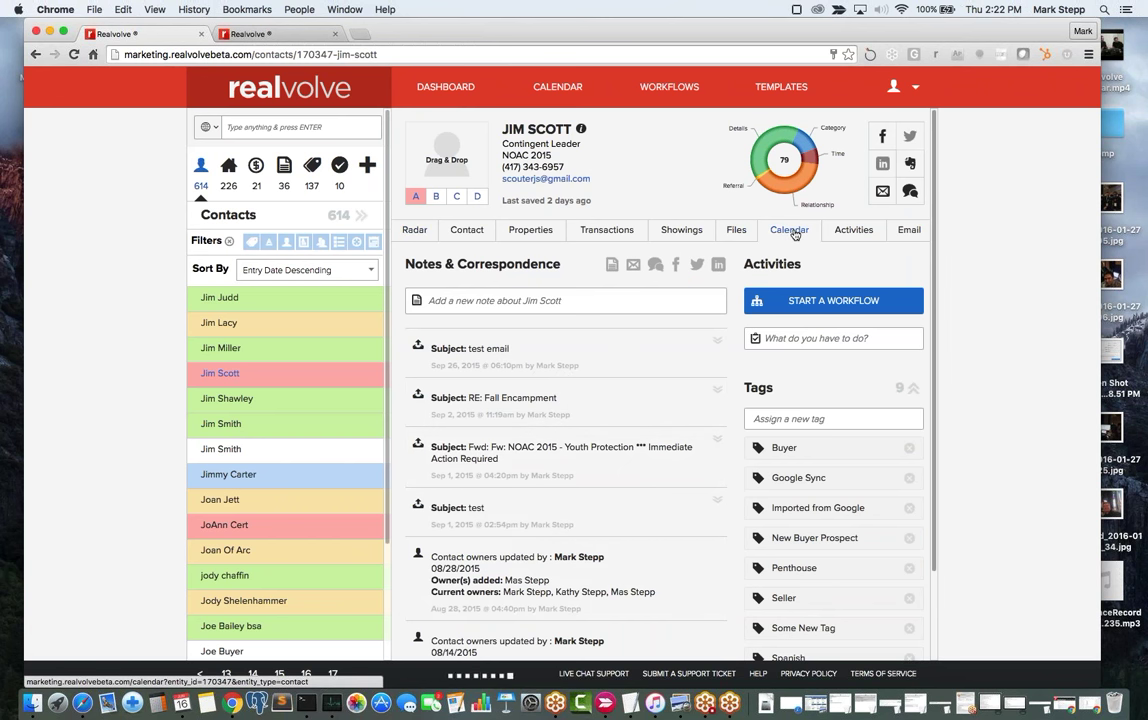
{"action": "left_click", "coordinate": [866, 232]}
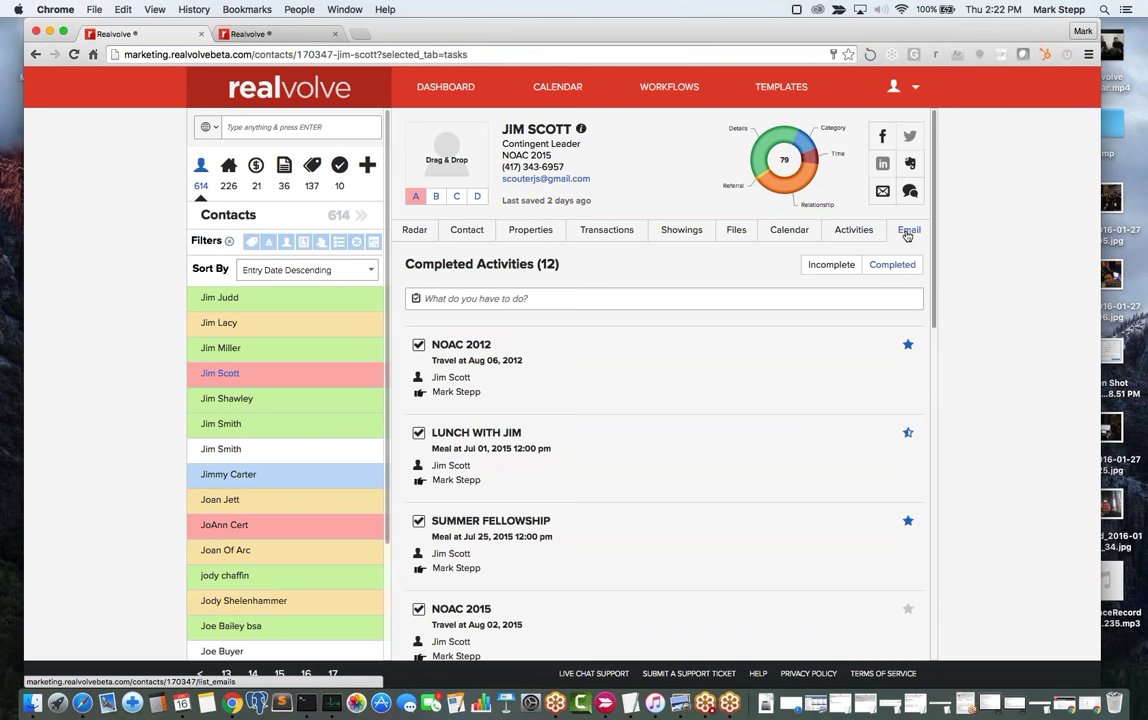
Show the contact's showings: an 11/17/2015 showing and a 09/17/2015 agent tour.
{"action": "left_click", "coordinate": [695, 234]}
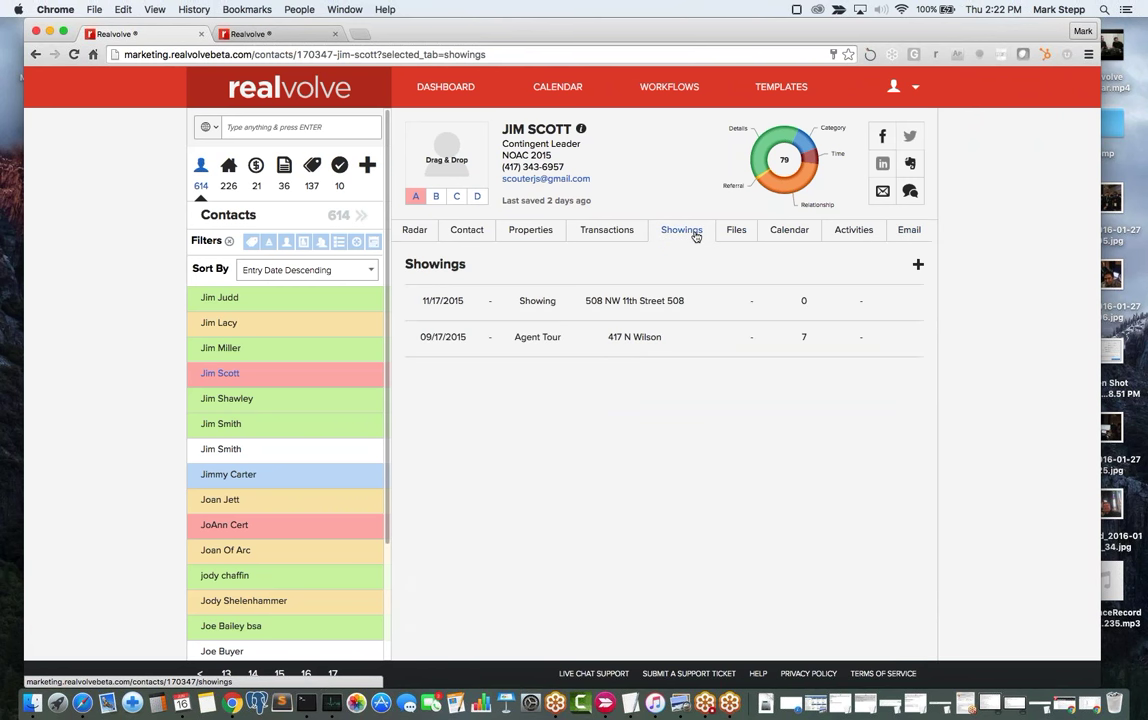
{"action": "mouse_move", "coordinate": [665, 295]}
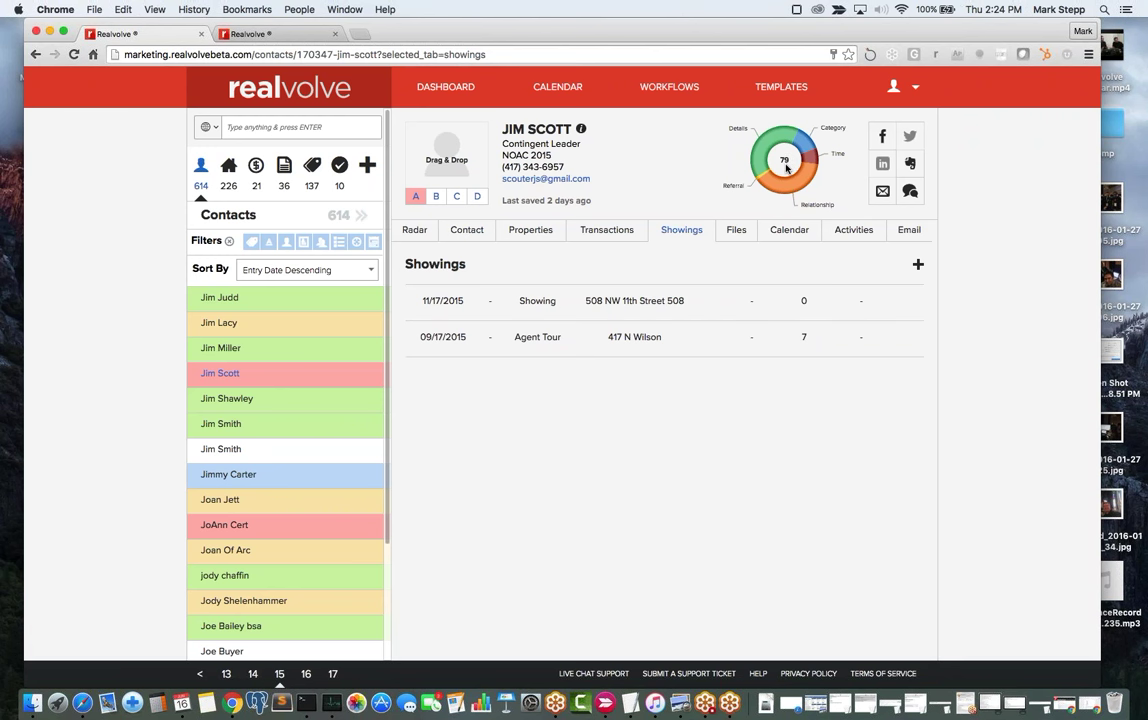
Scroll to the contact's Details and list the Stage choices None, Aware, Know, Like, Trust.
{"action": "left_click", "coordinate": [466, 230]}
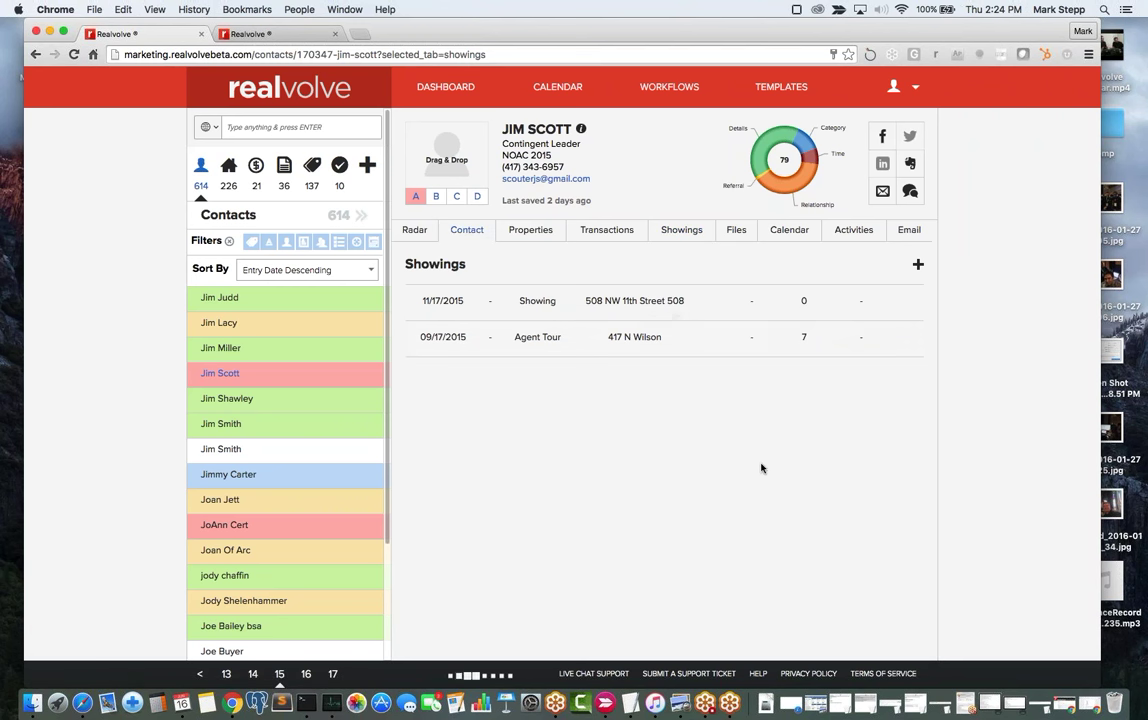
{"action": "scroll", "coordinate": [761, 467], "scroll_direction": "down", "scroll_amount": 10}
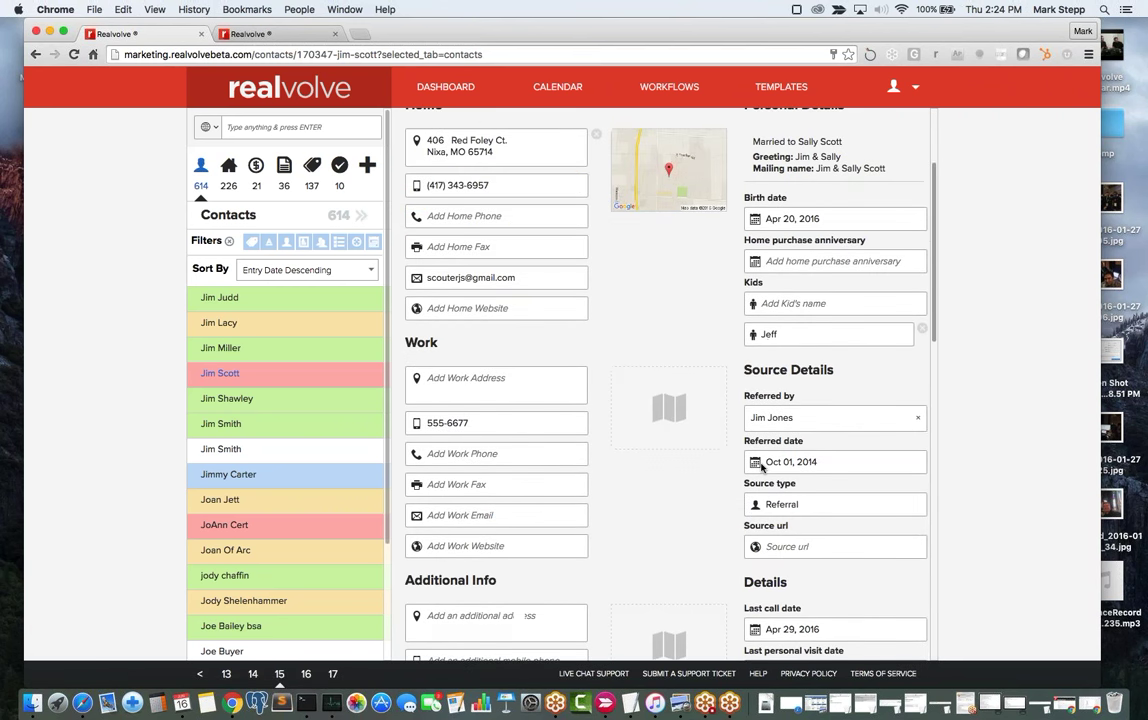
{"action": "scroll", "coordinate": [761, 467], "scroll_direction": "down", "scroll_amount": 3}
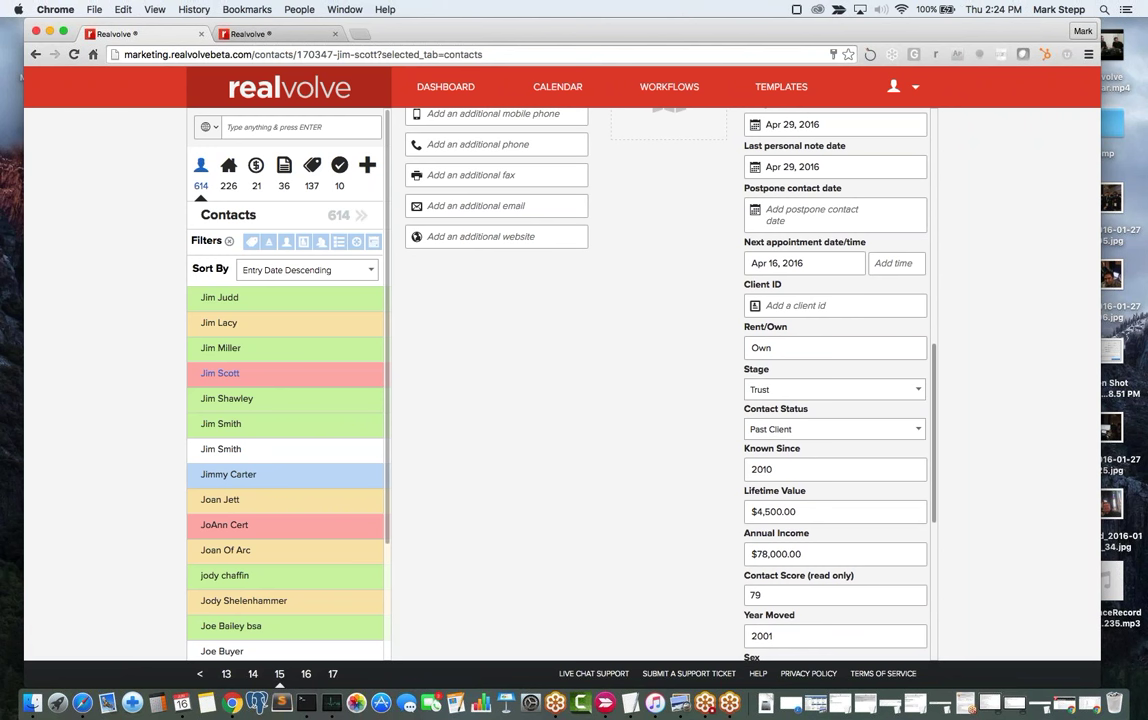
{"action": "left_click", "coordinate": [778, 392]}
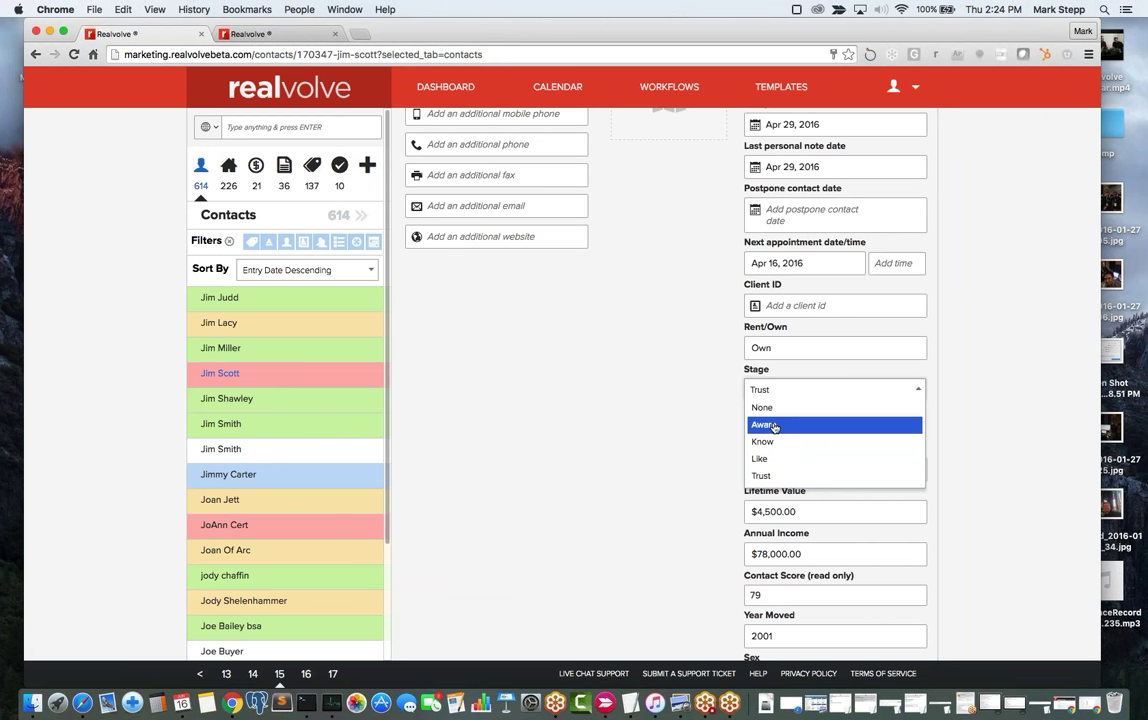
Keep the contact's Stage at Trust and status Past Client, then return to the Dashboard.
{"action": "left_click", "coordinate": [770, 477]}
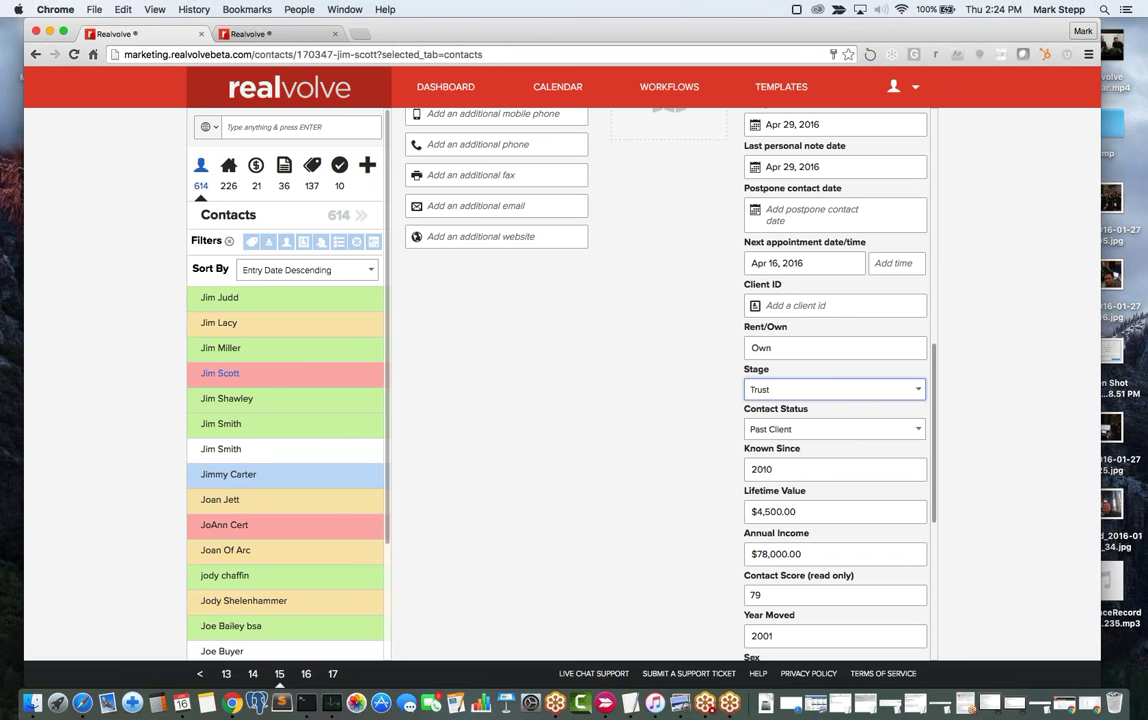
{"action": "left_click", "coordinate": [800, 438]}
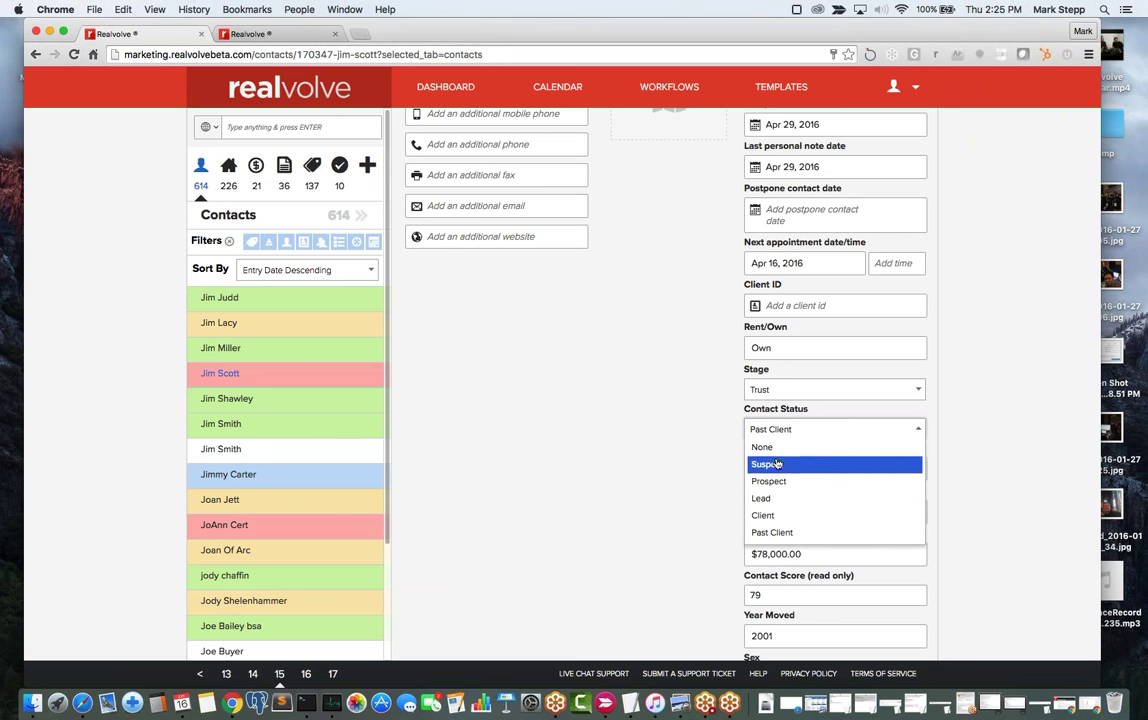
{"action": "left_click", "coordinate": [770, 389]}
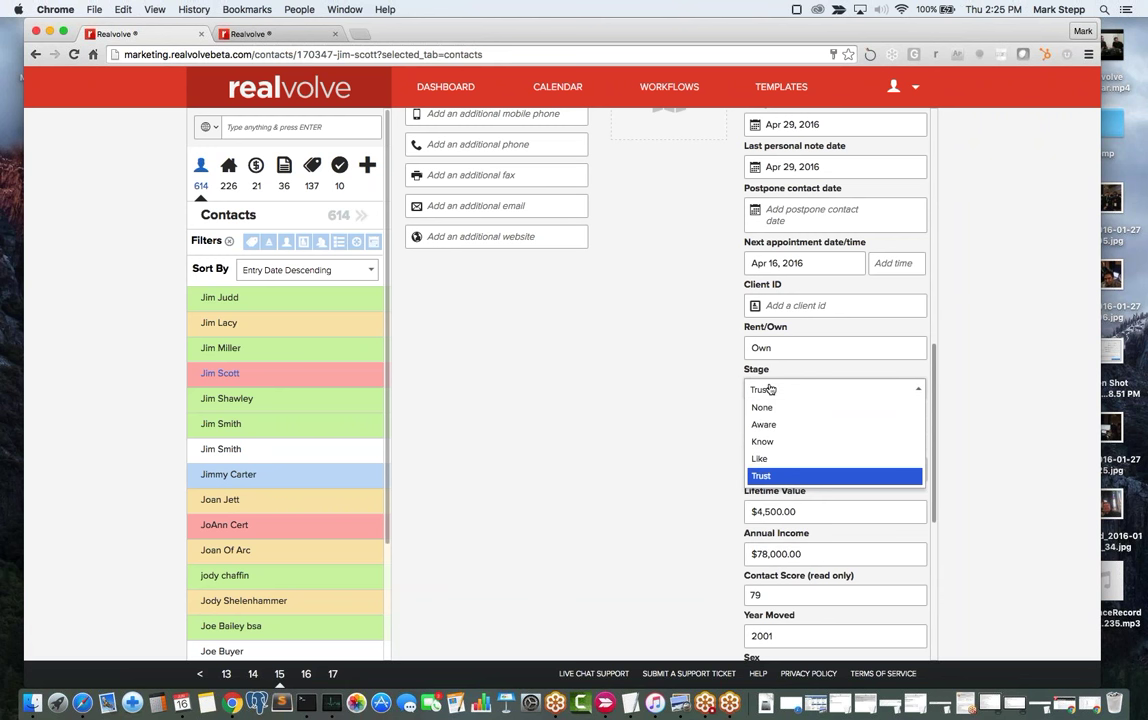
{"action": "left_click", "coordinate": [770, 389]}
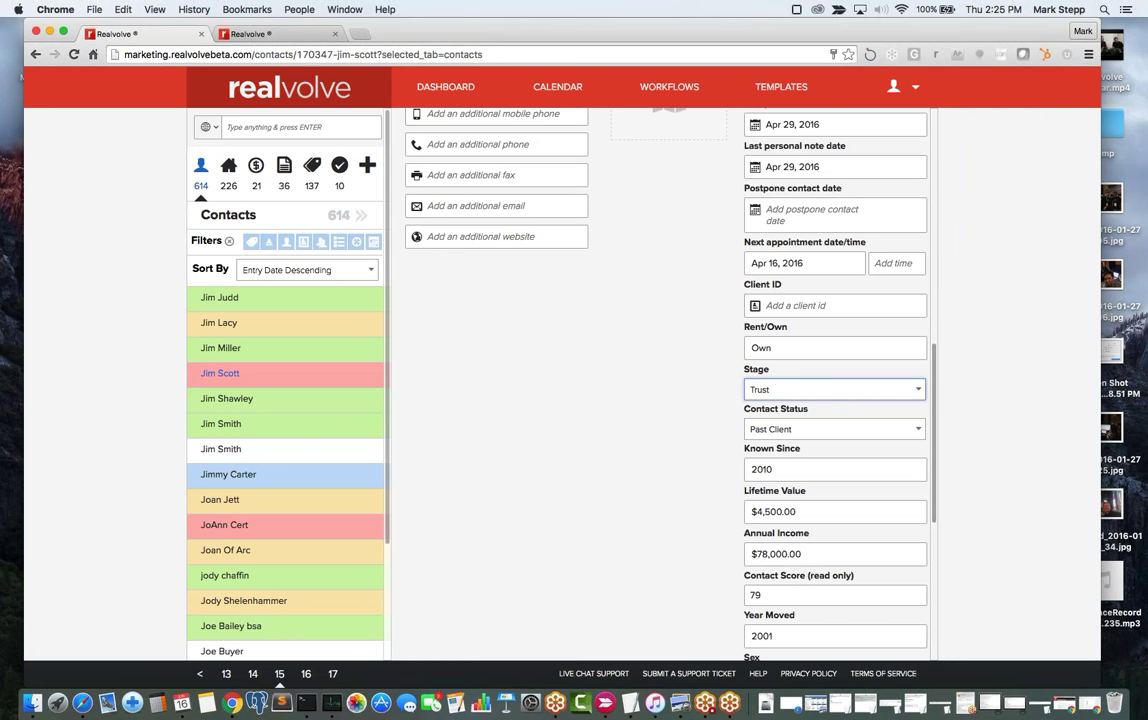
{"action": "left_click", "coordinate": [428, 94]}
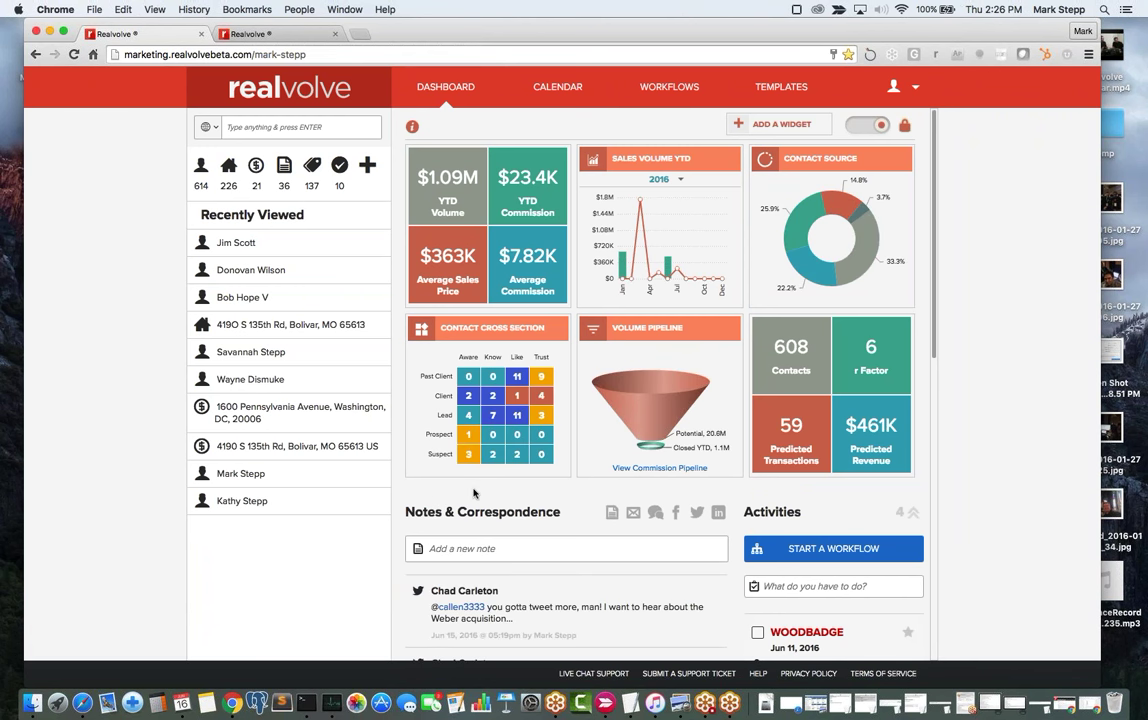
Drill into the Suspect / Aware cell to list its three contacts, scored 56, 42 and 17.
{"action": "mouse_move", "coordinate": [464, 466]}
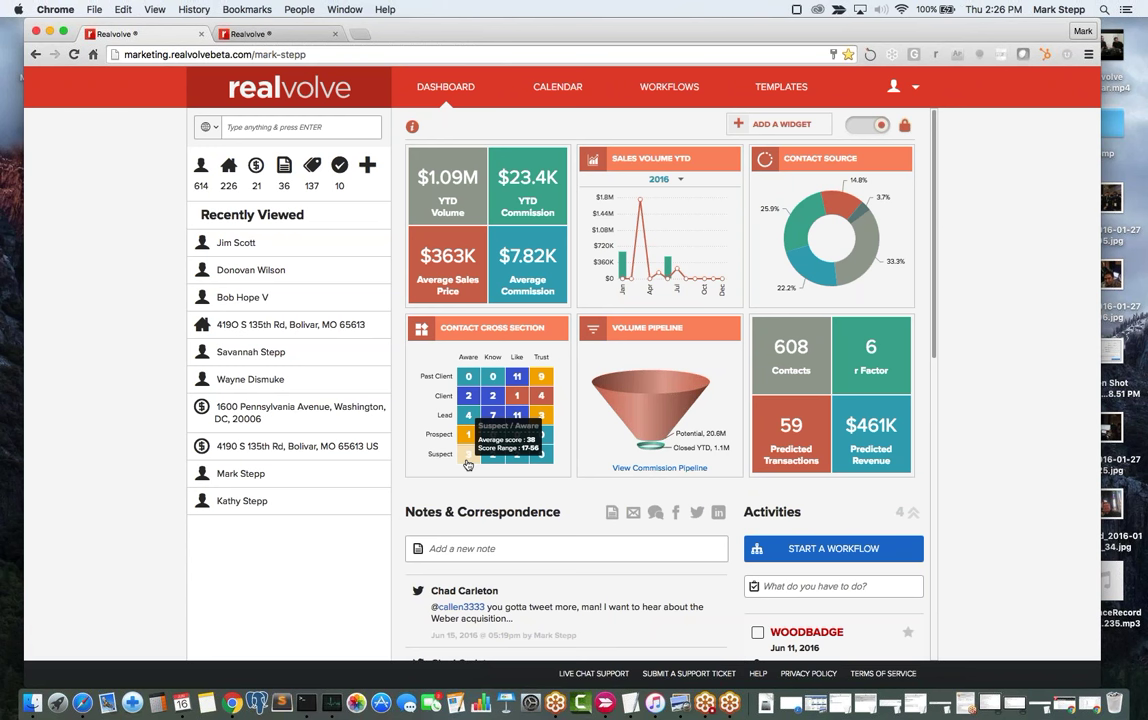
{"action": "left_click", "coordinate": [466, 461]}
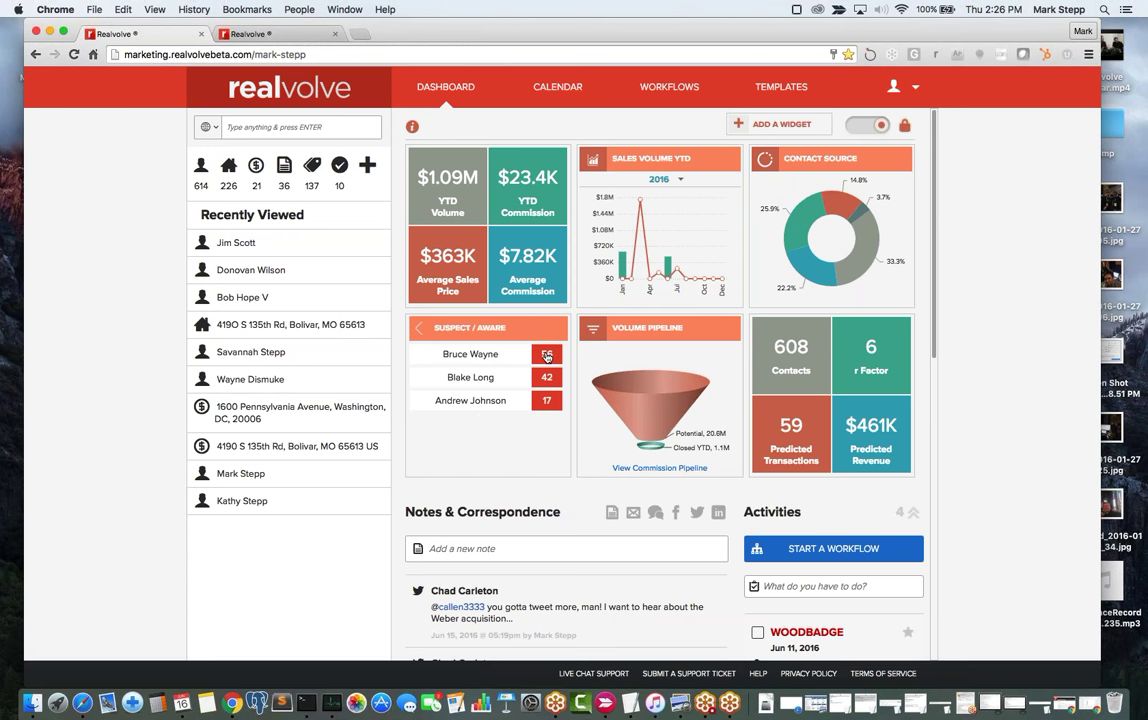
Flip the r Factor tile to show contact counts and average scores by contact status.
{"action": "left_click", "coordinate": [871, 360]}
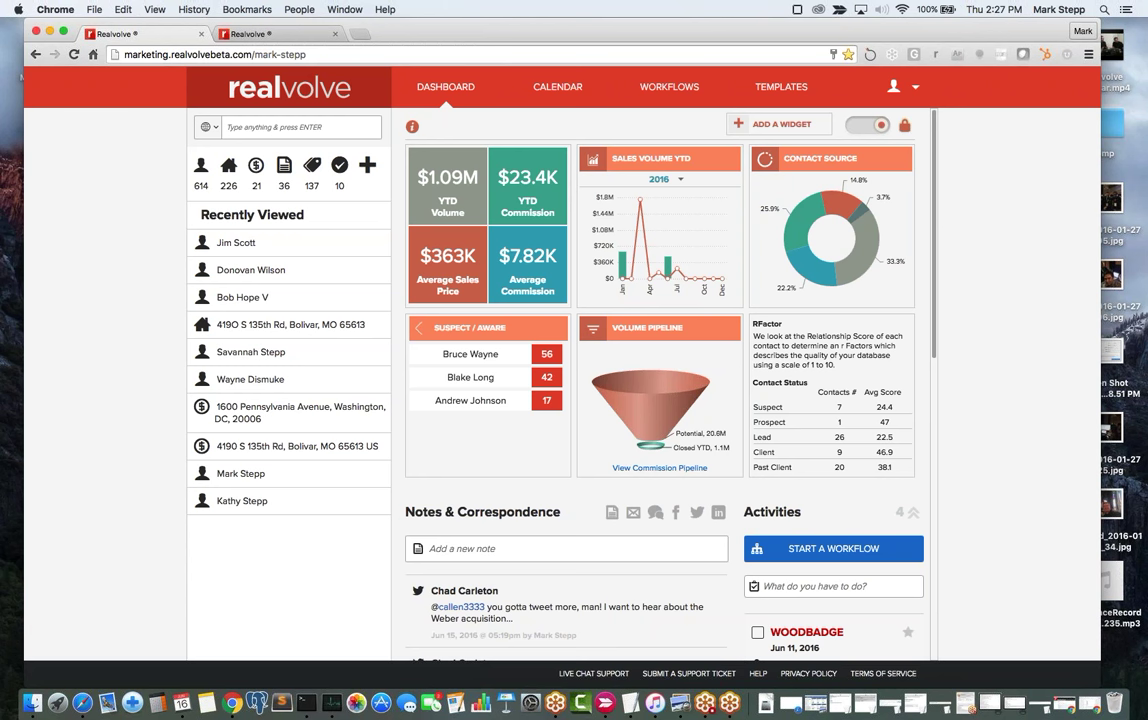
{"action": "left_click", "coordinate": [488, 356]}
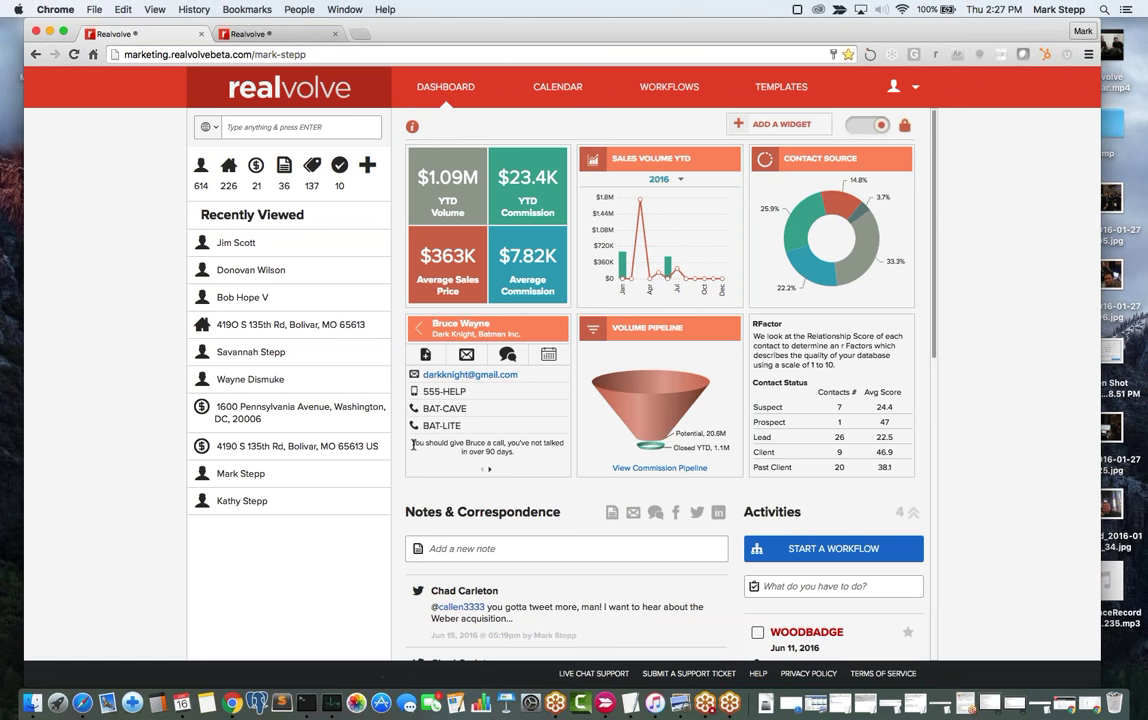
{"action": "left_click_drag", "start_coordinate": [412, 441], "coordinate": [548, 452]}
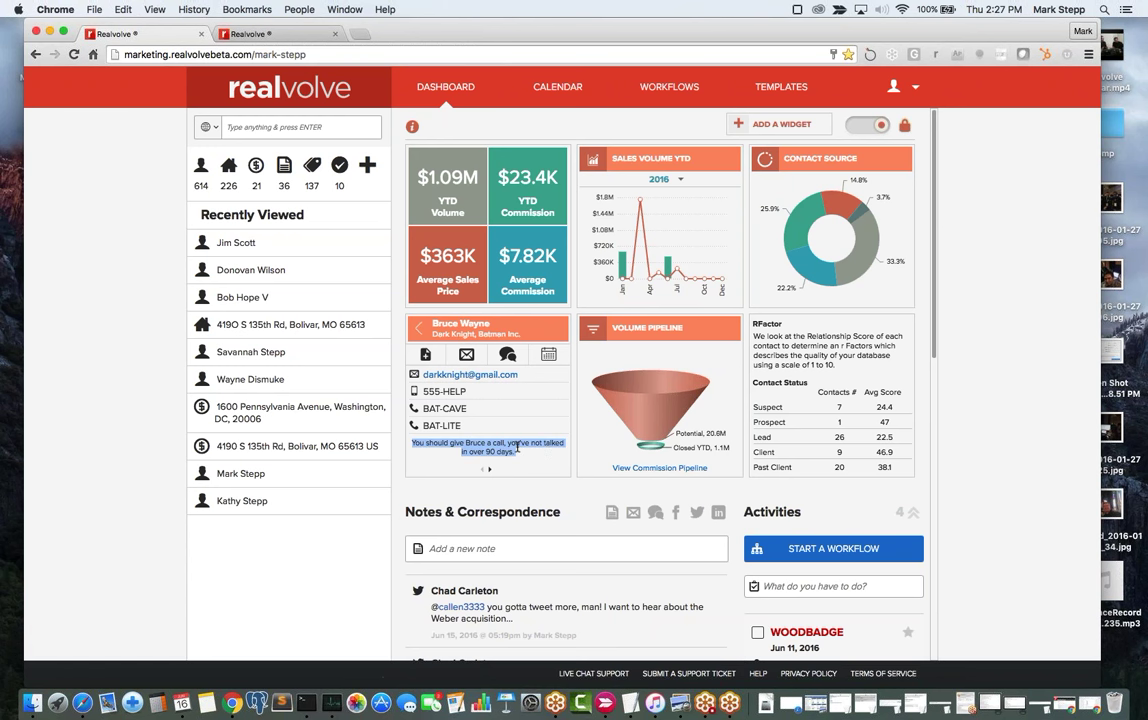
{"action": "left_click", "coordinate": [489, 470]}
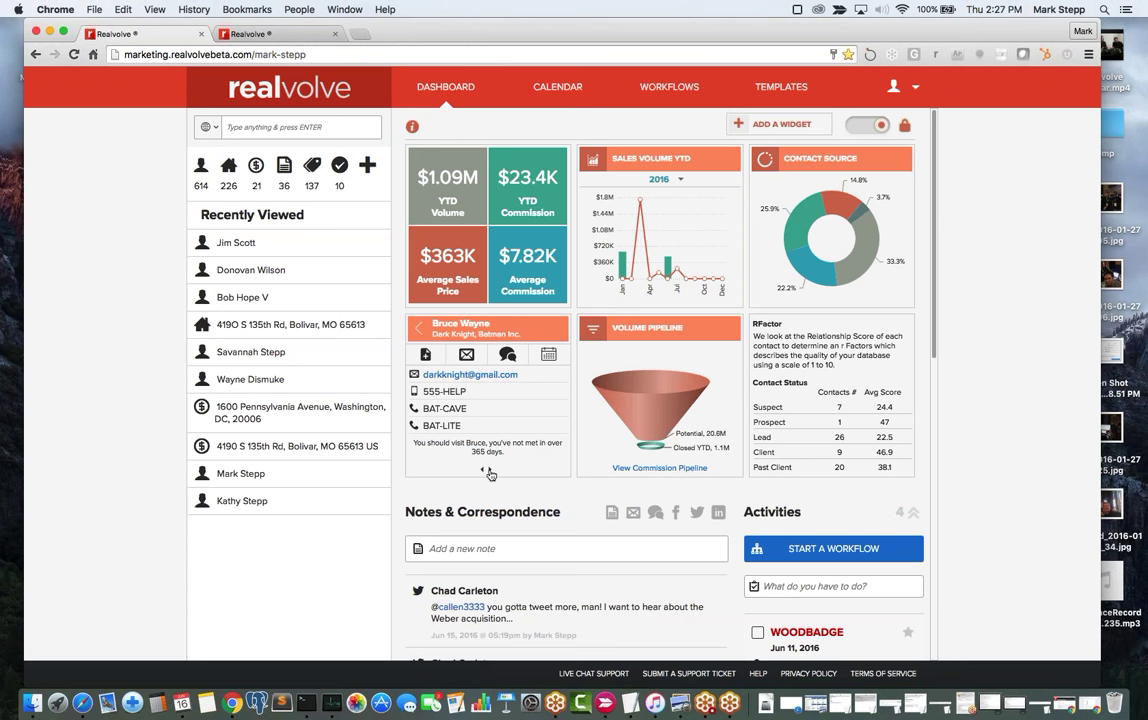
{"action": "left_click", "coordinate": [489, 472]}
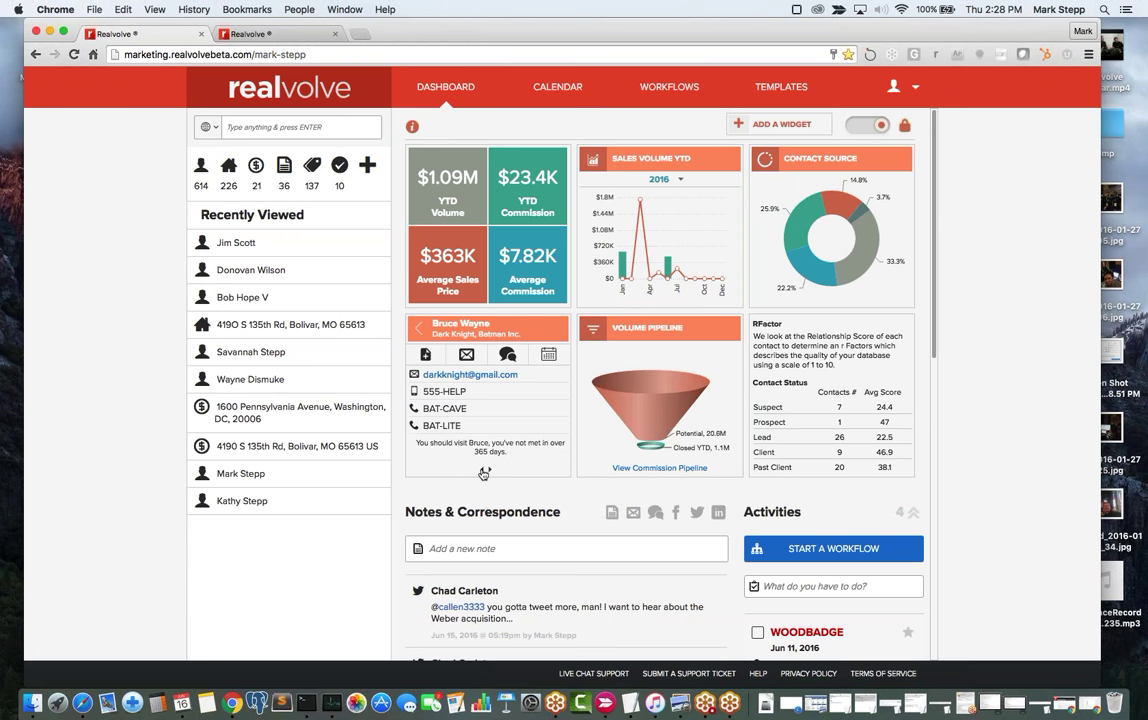
{"action": "left_click", "coordinate": [483, 474]}
Set the contact's last call date to today, Jun 16, 2016.
{"action": "left_click", "coordinate": [549, 358]}
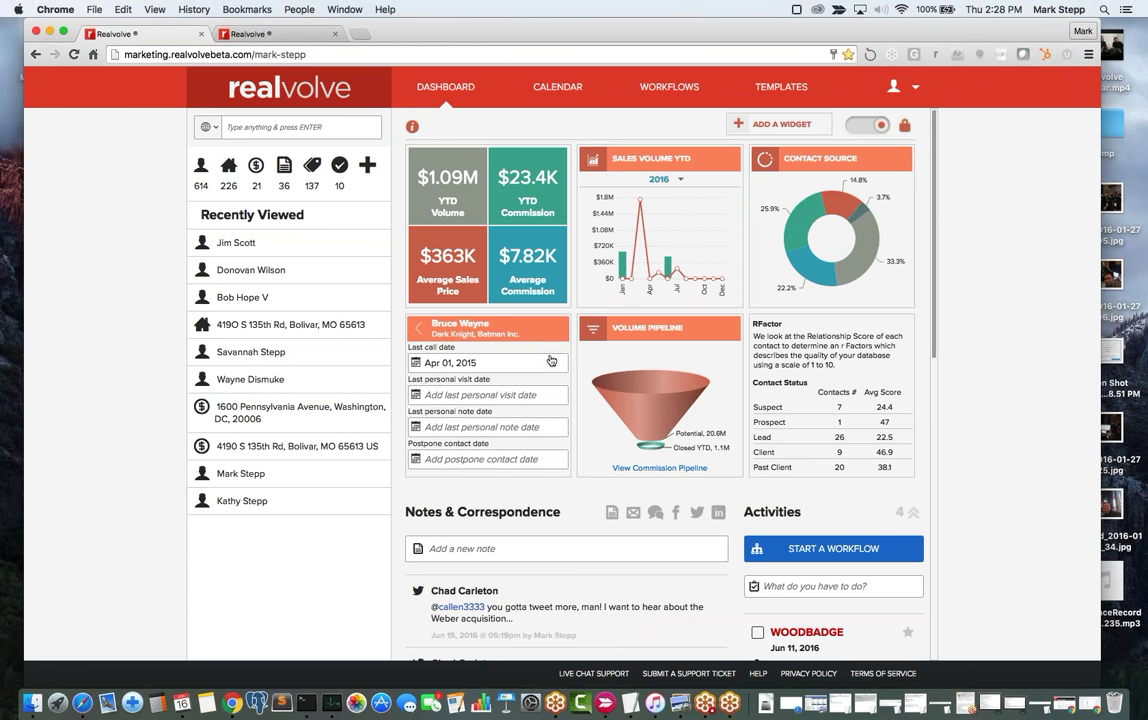
{"action": "left_click", "coordinate": [501, 364]}
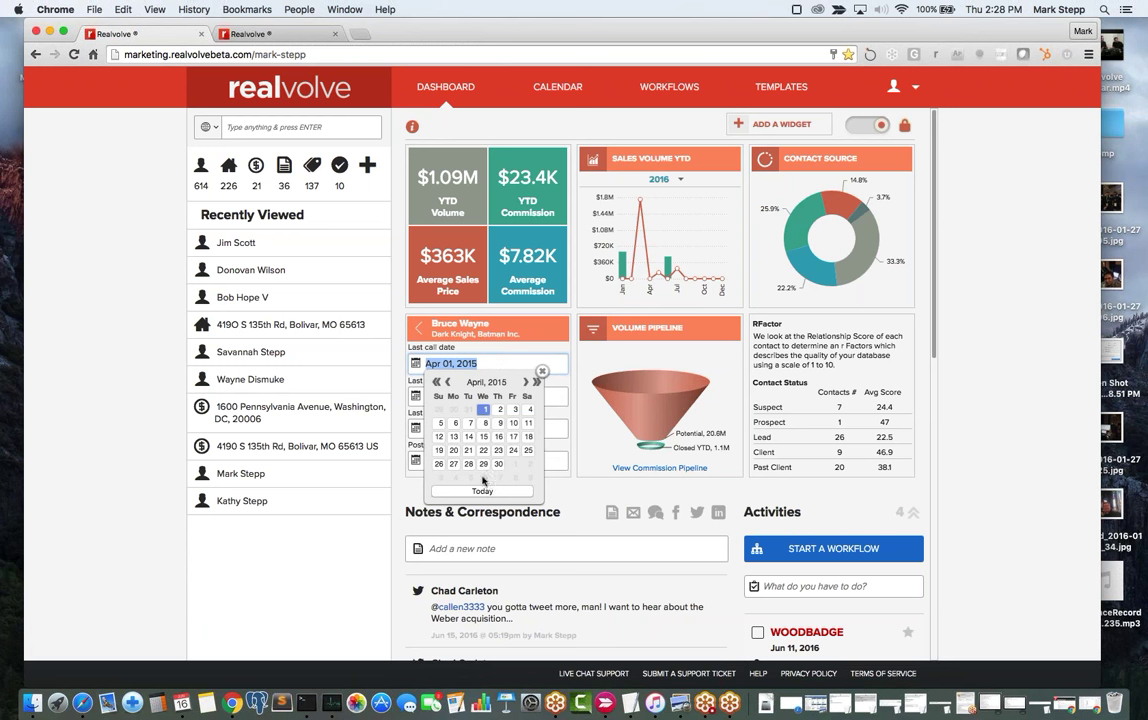
{"action": "left_click", "coordinate": [482, 492]}
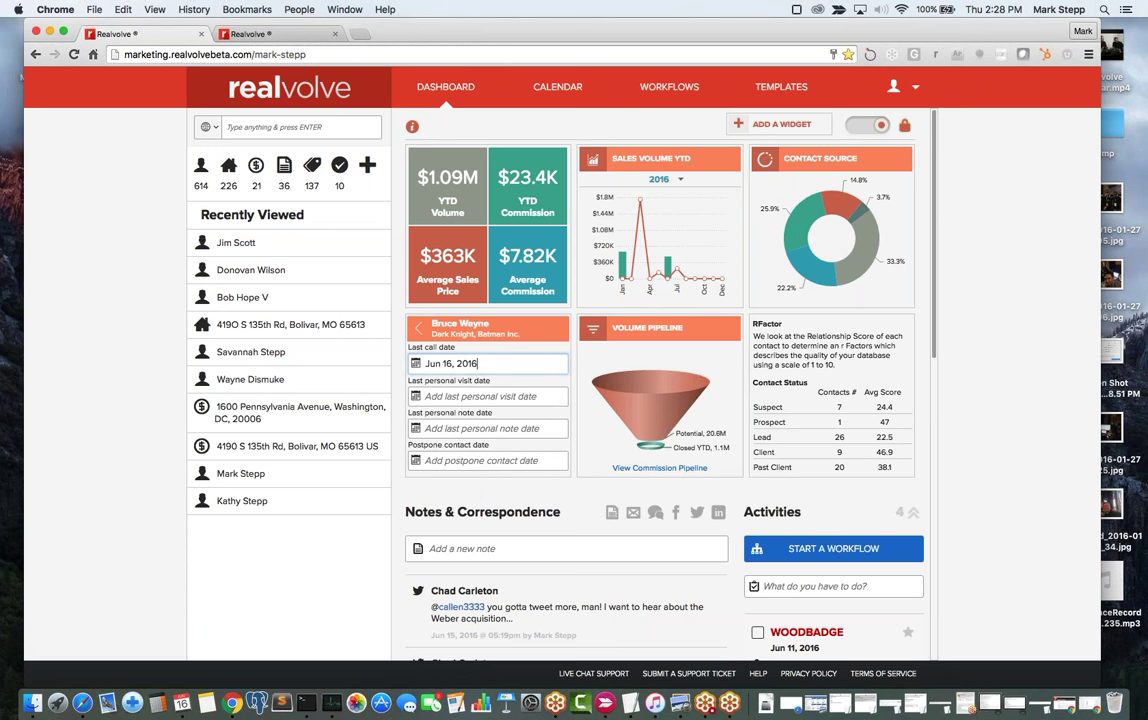
{"action": "left_click", "coordinate": [480, 396]}
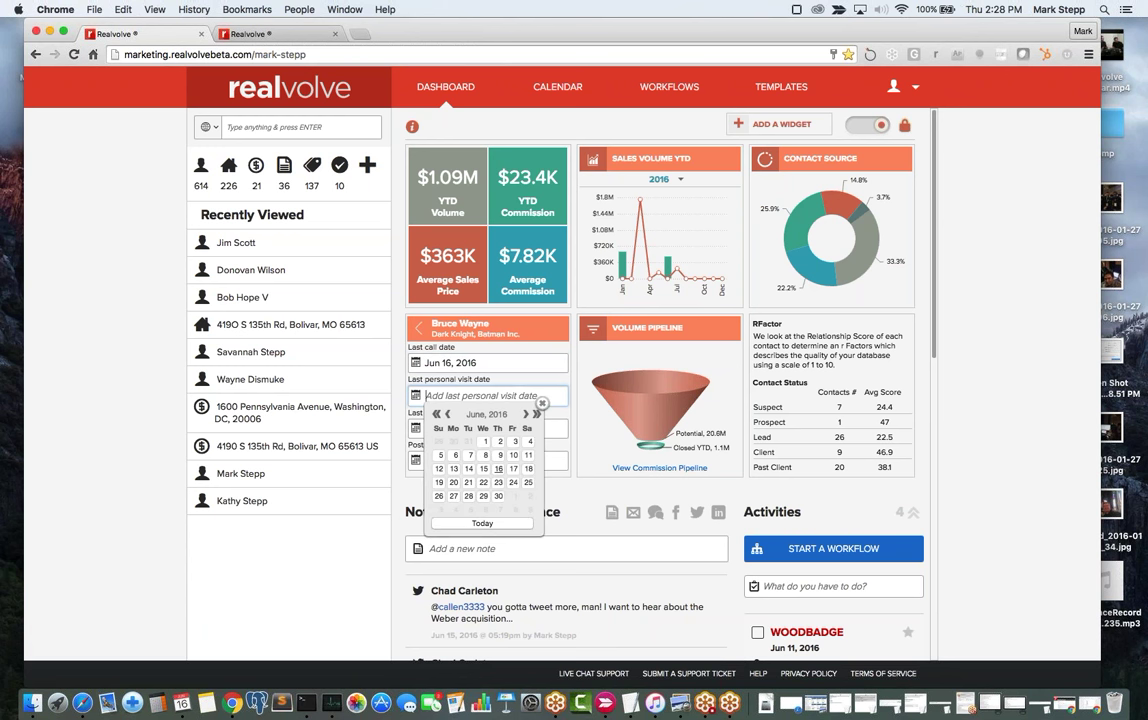
{"action": "left_click", "coordinate": [561, 427]}
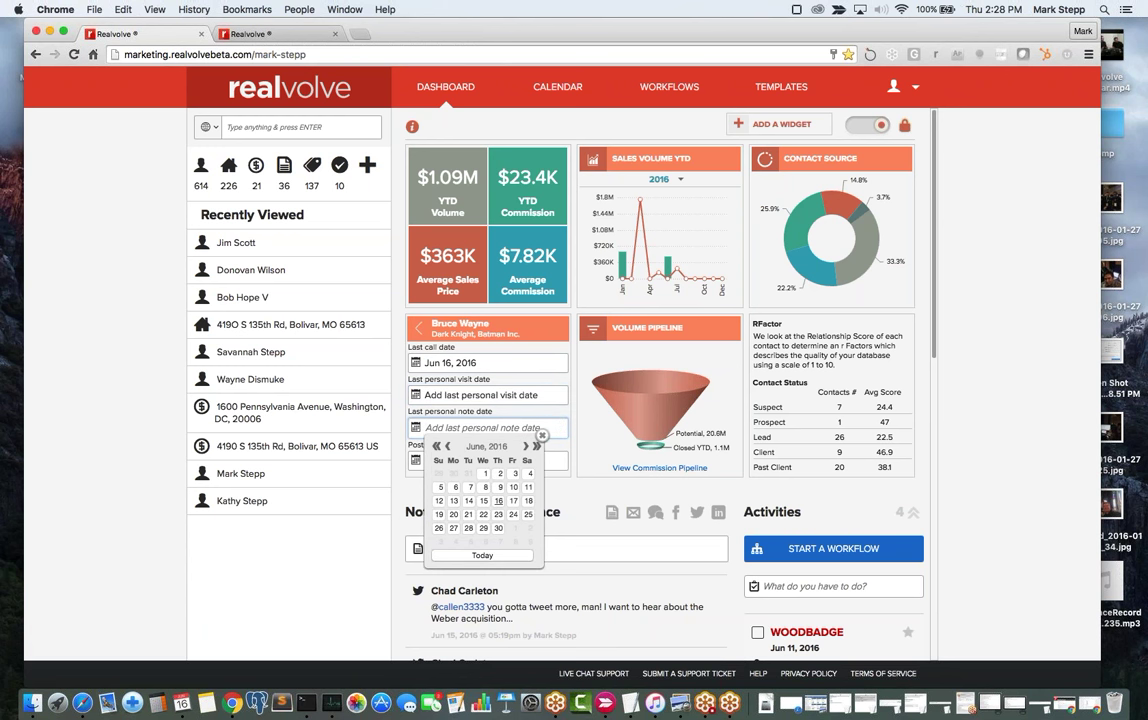
{"action": "left_click", "coordinate": [569, 494]}
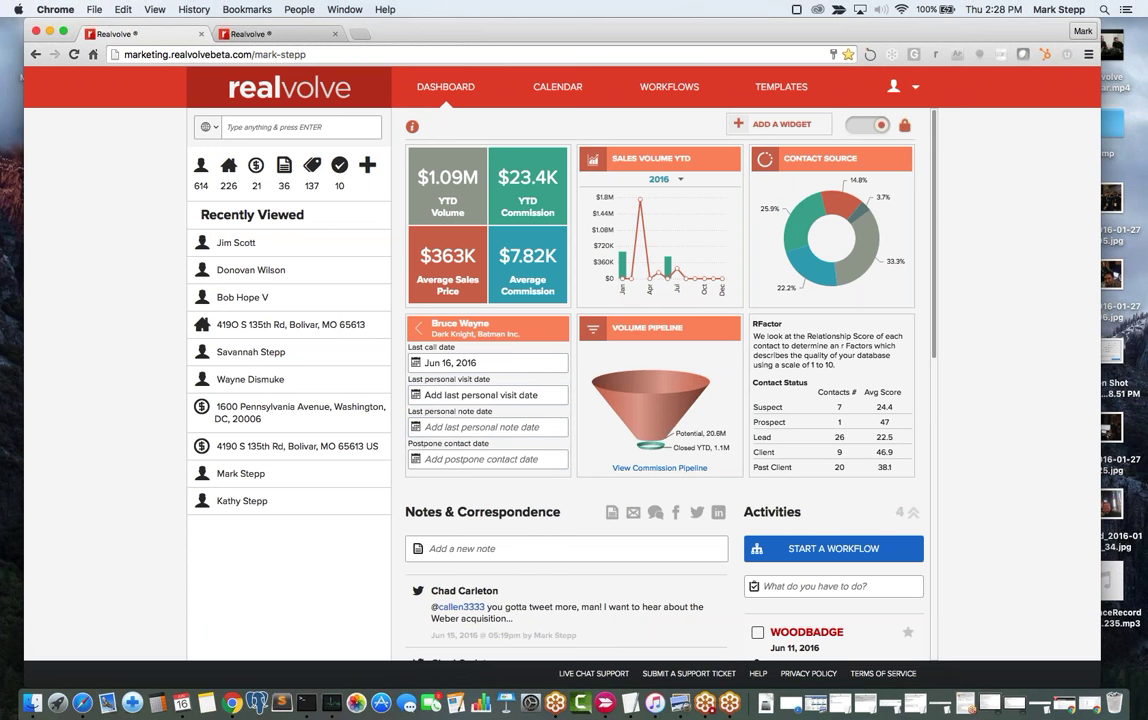
Set the postpone contact date to Aug 01, 2016 and return to the contact card.
{"action": "left_click", "coordinate": [482, 460]}
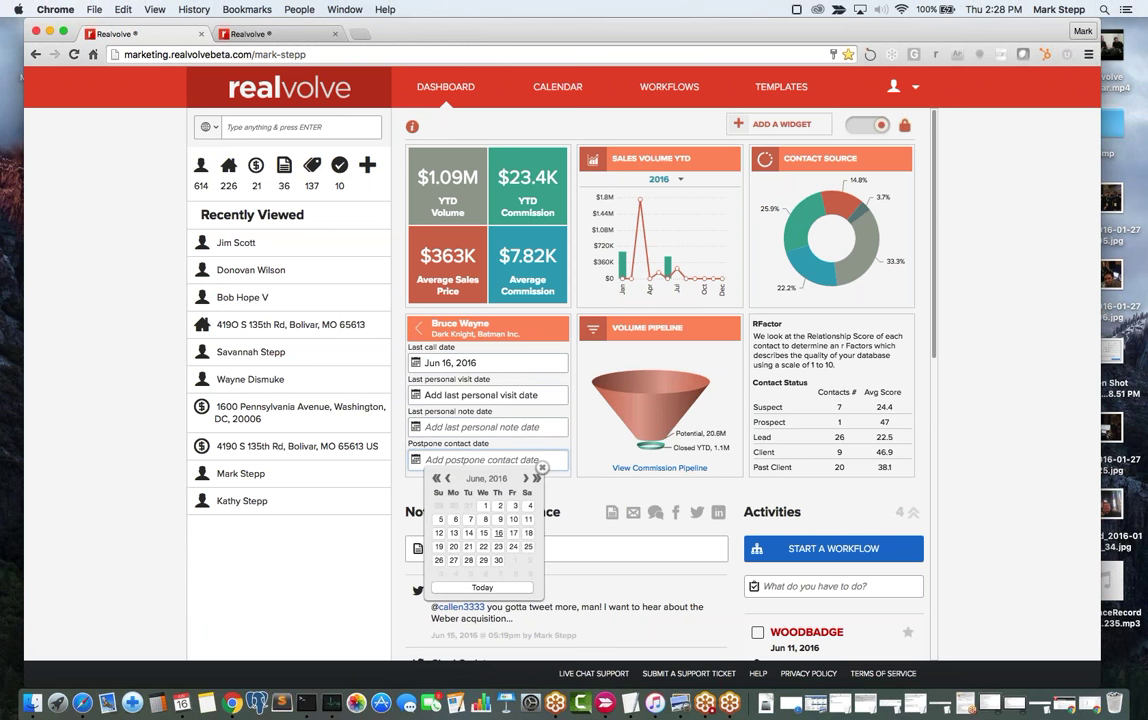
{"action": "left_click", "coordinate": [525, 479]}
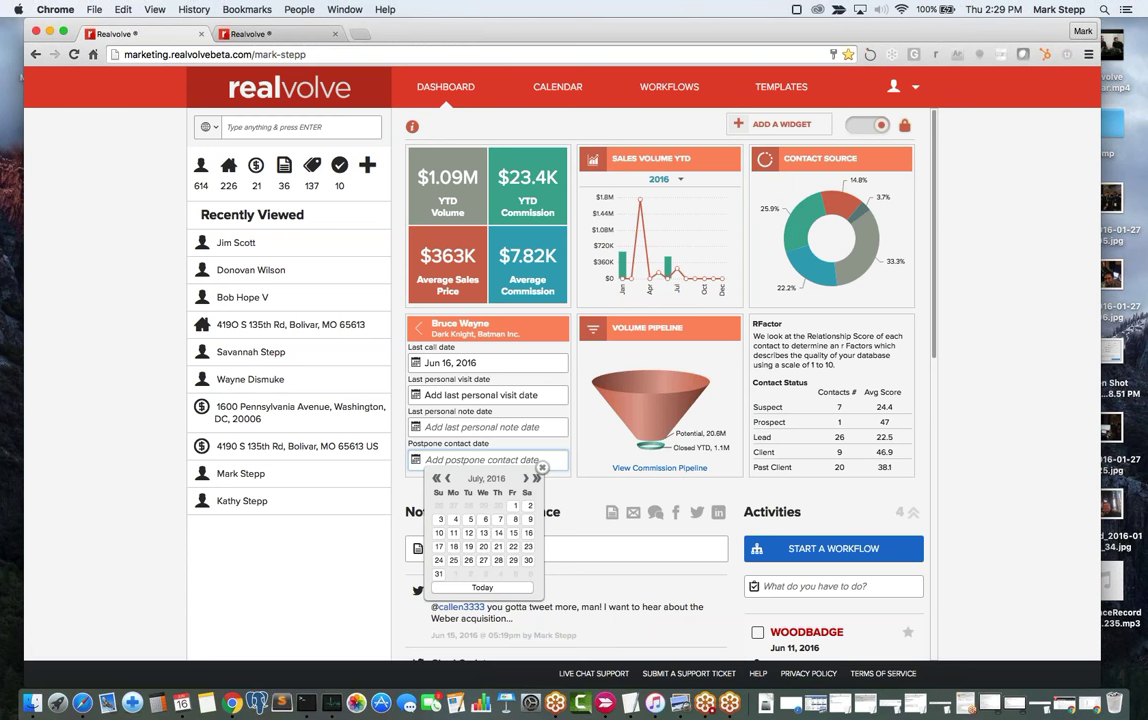
{"action": "left_click", "coordinate": [525, 479]}
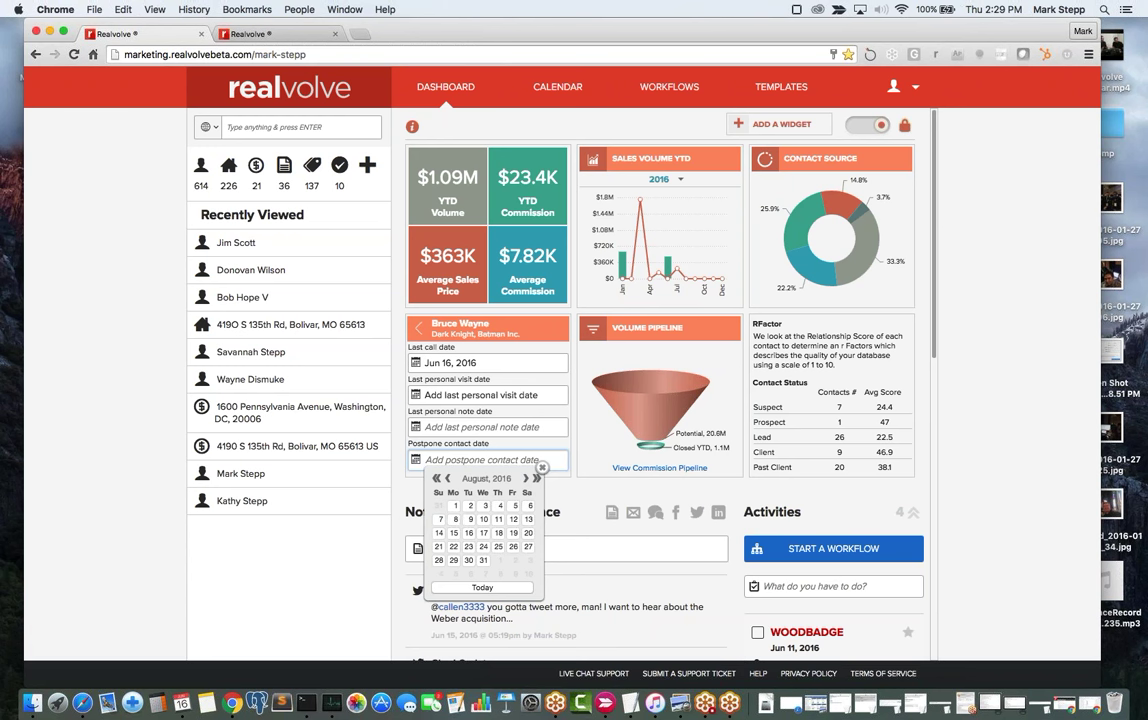
{"action": "left_click", "coordinate": [412, 461]}
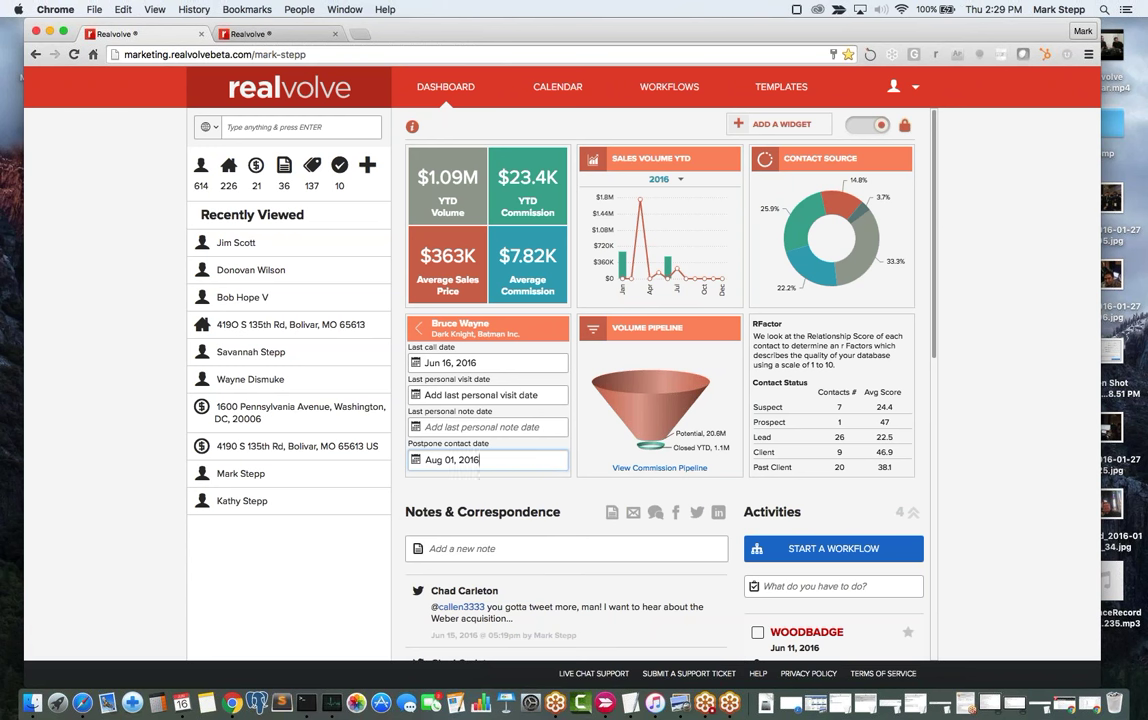
{"action": "left_click", "coordinate": [430, 396]}
{"action": "left_click", "coordinate": [563, 416]}
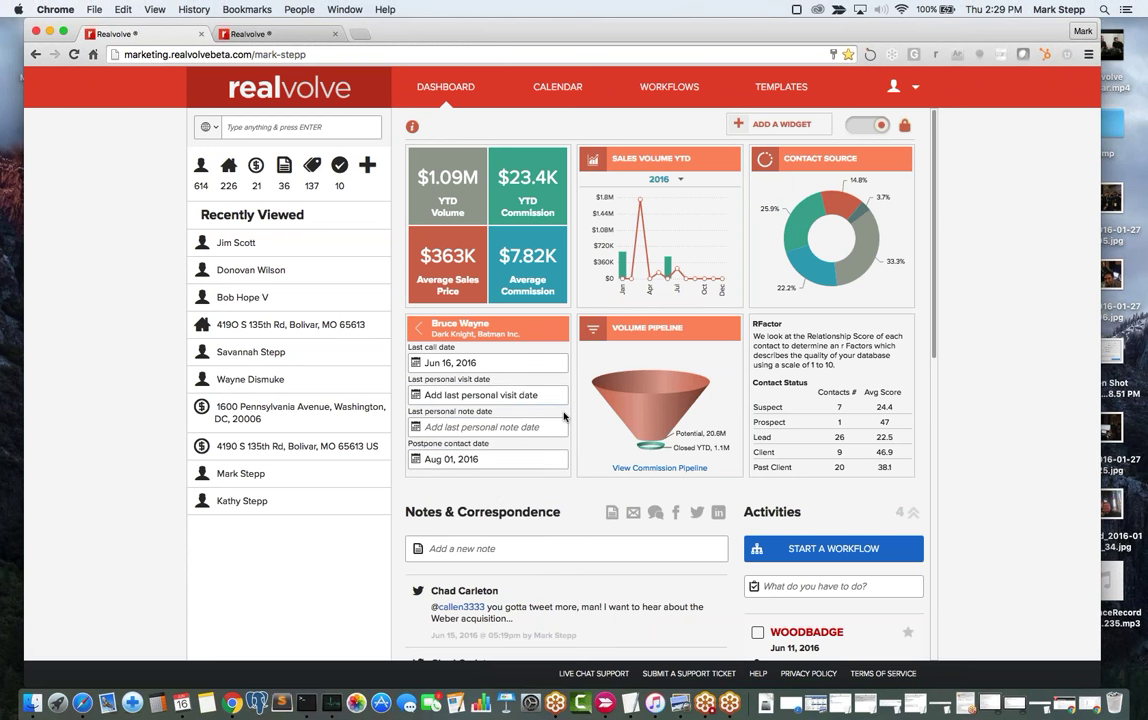
{"action": "left_click", "coordinate": [419, 331]}
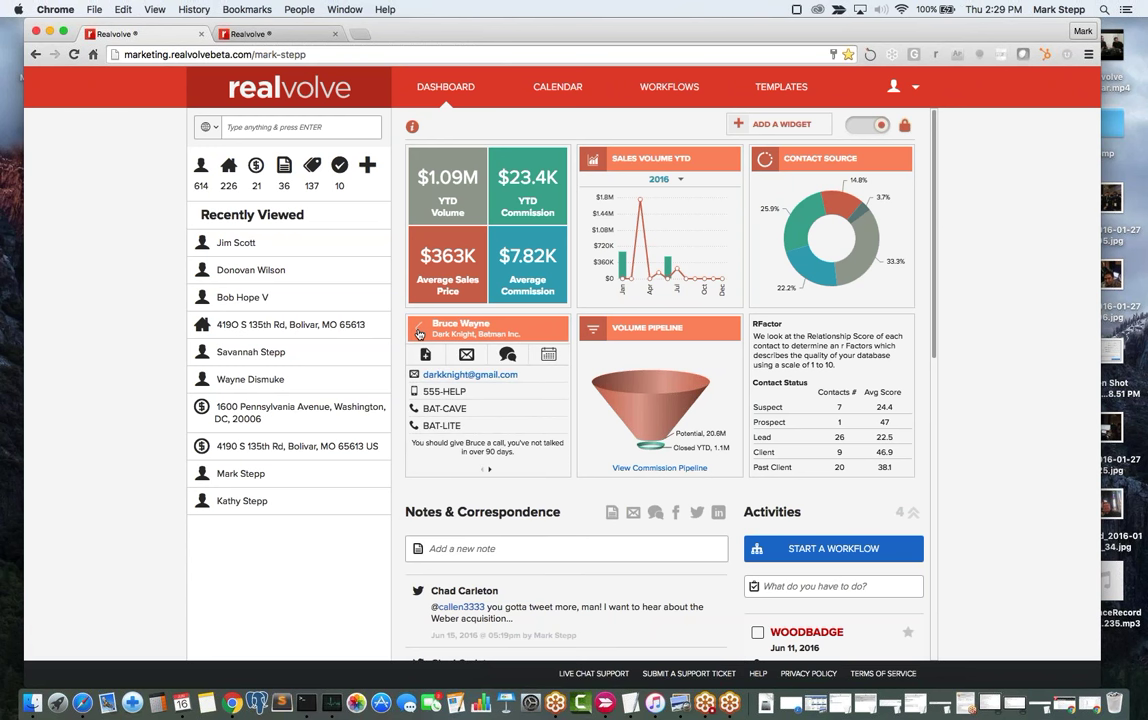
Return to the cross-section grid and reopen Suspect / Aware, now two contacts scored 42 and 17.
{"action": "left_click", "coordinate": [419, 333]}
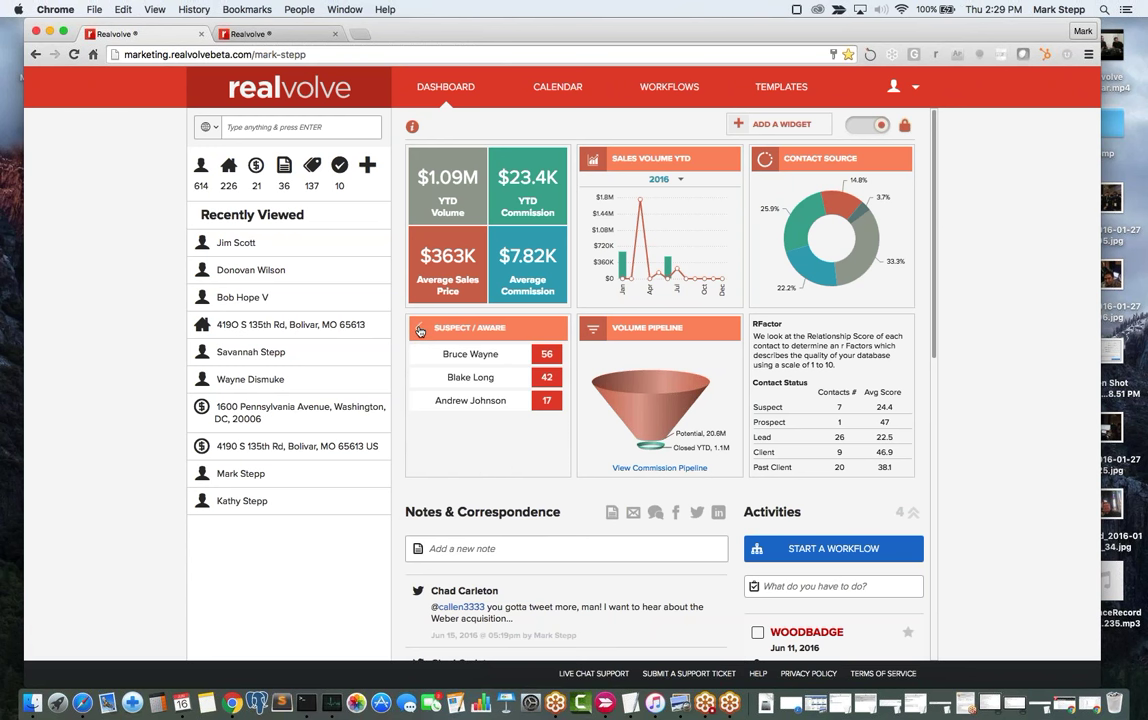
{"action": "left_click", "coordinate": [419, 331]}
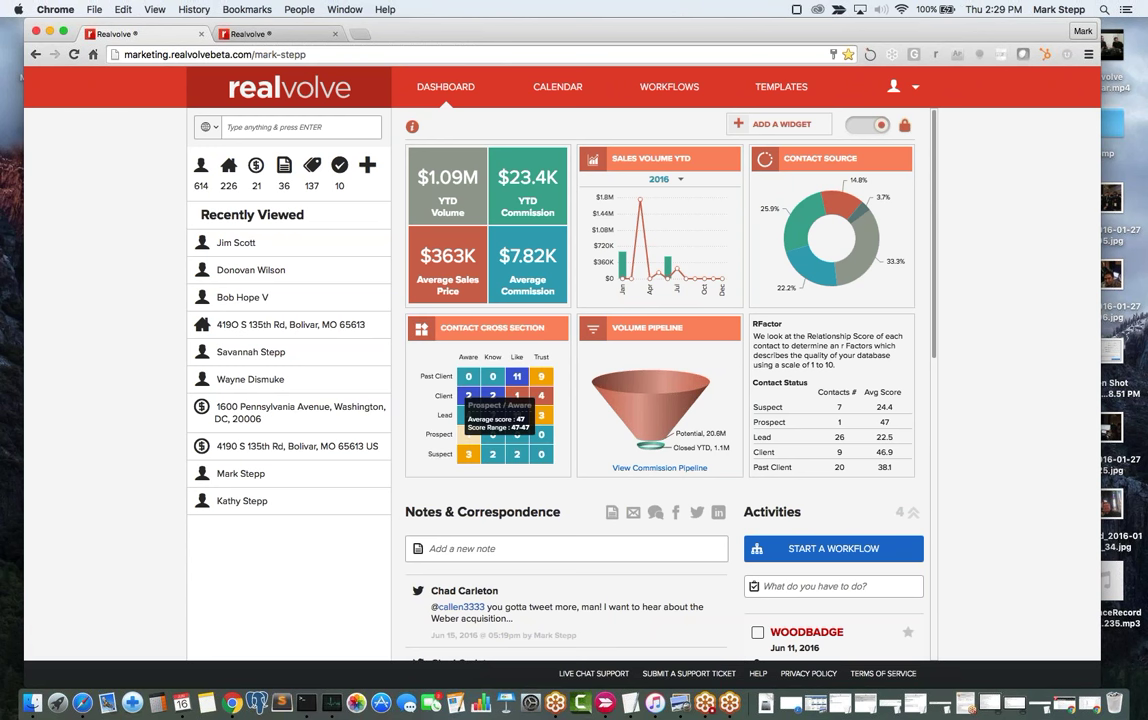
{"action": "left_click", "coordinate": [469, 455]}
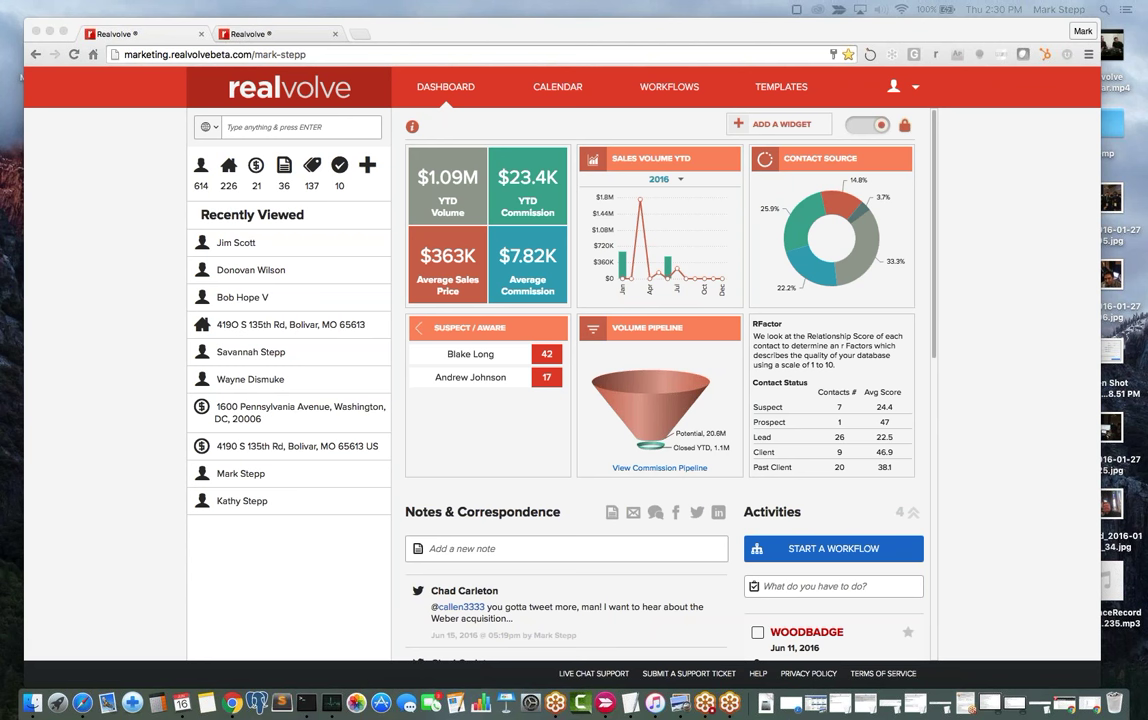
Go to the WORKFLOWS page and bring up the + Add New workflow options.
{"action": "left_click", "coordinate": [660, 90]}
{"action": "left_click", "coordinate": [661, 90]}
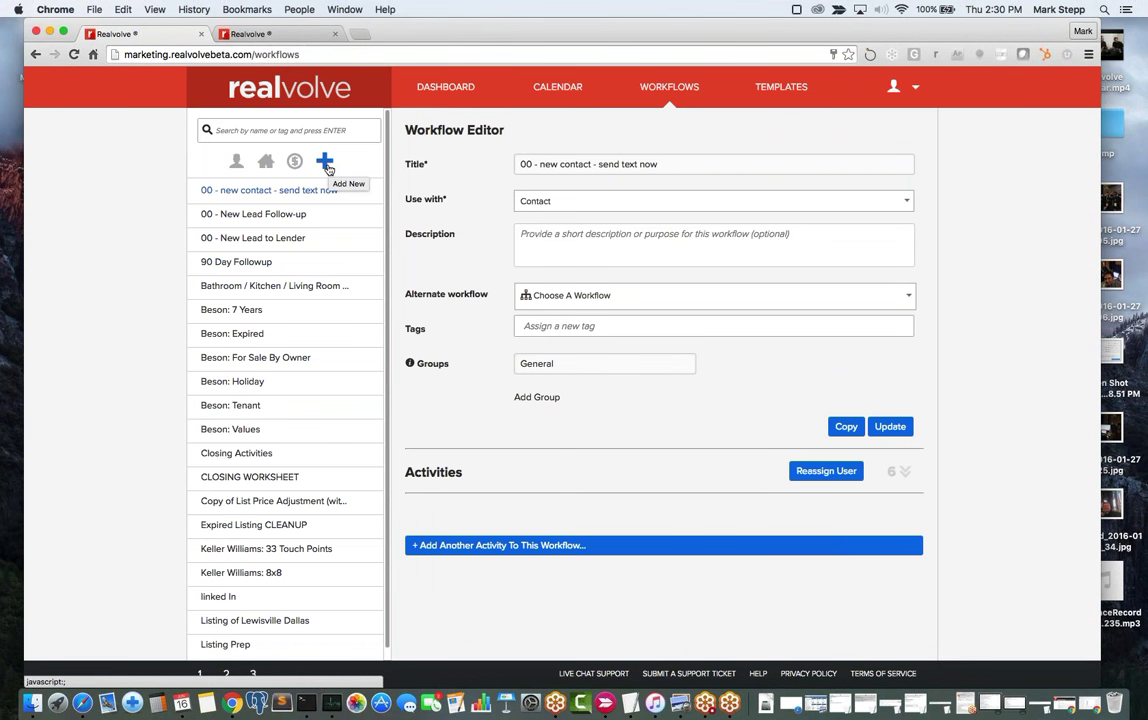
{"action": "left_click", "coordinate": [326, 162]}
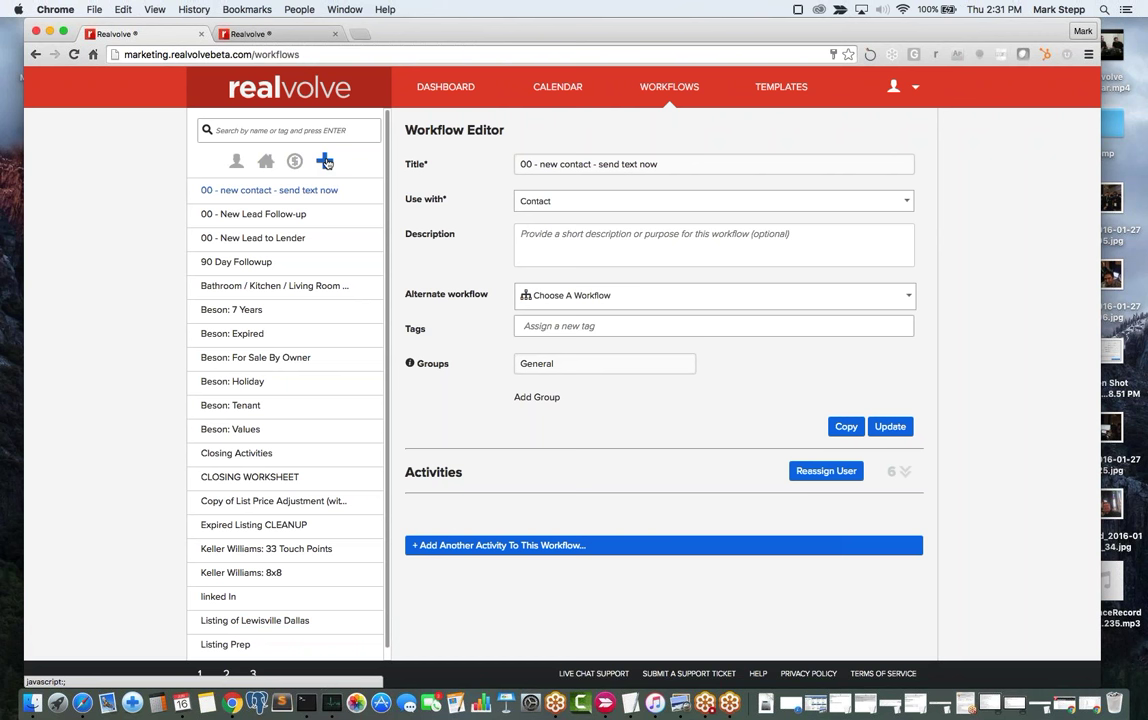
{"action": "left_click", "coordinate": [326, 162]}
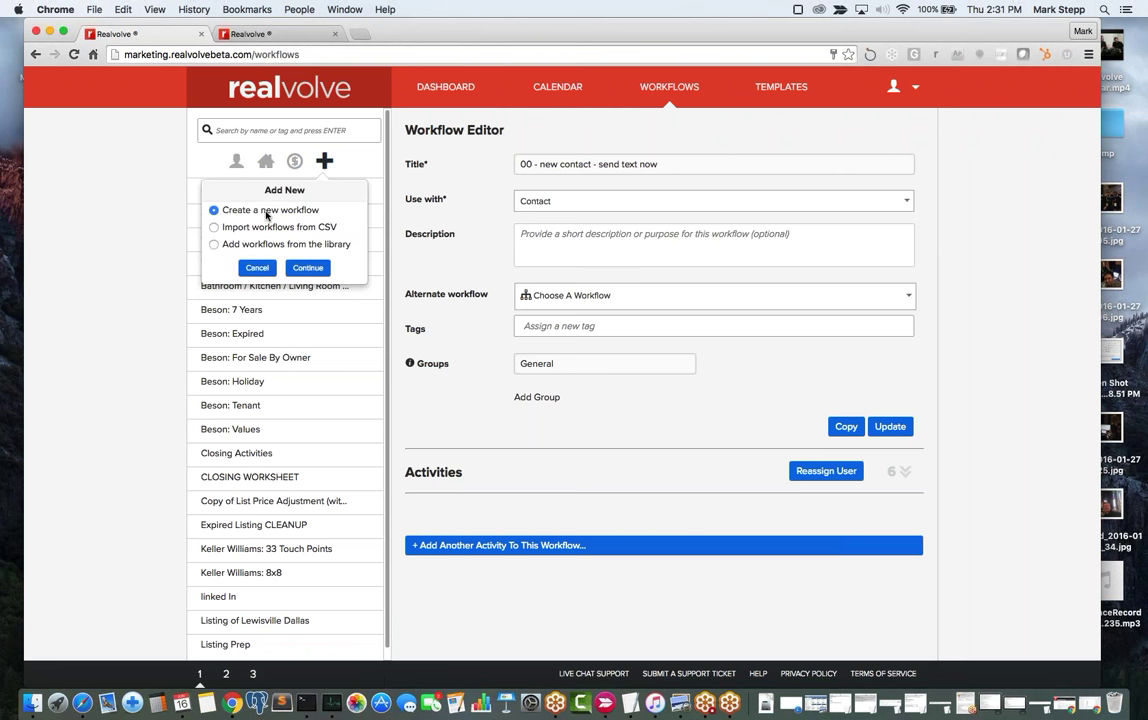
Continue with 'Create a new workflow' and enter the title '00 - New Buyer'.
{"action": "left_click", "coordinate": [305, 268]}
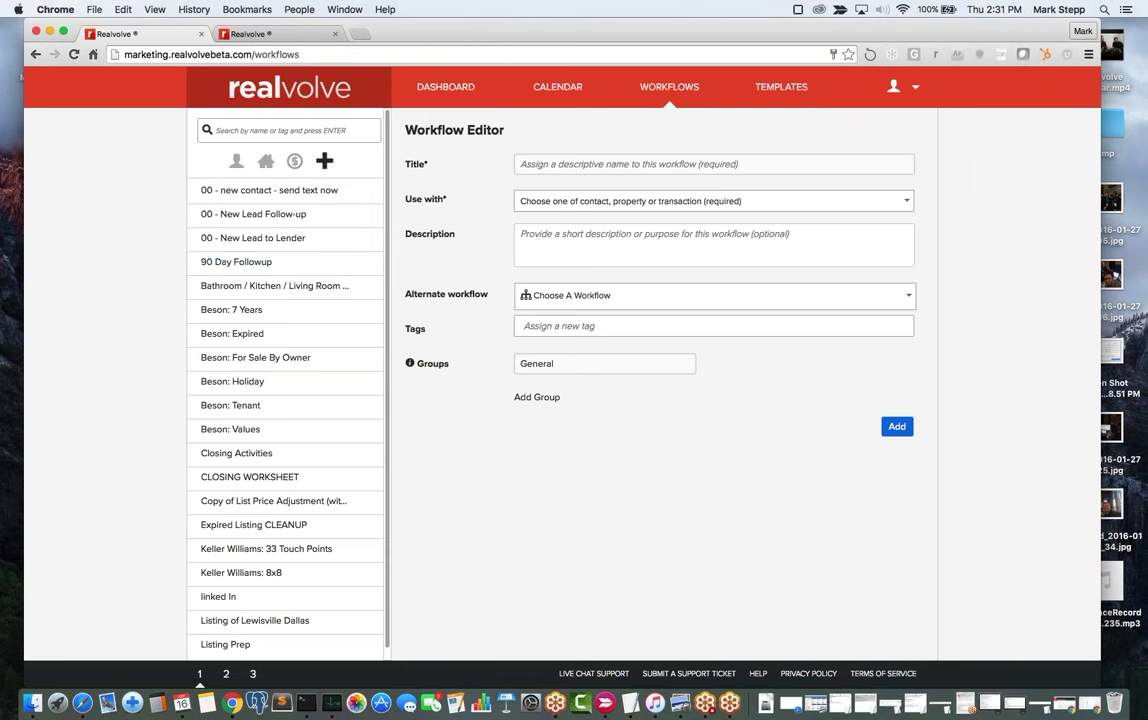
{"action": "left_click", "coordinate": [611, 163]}
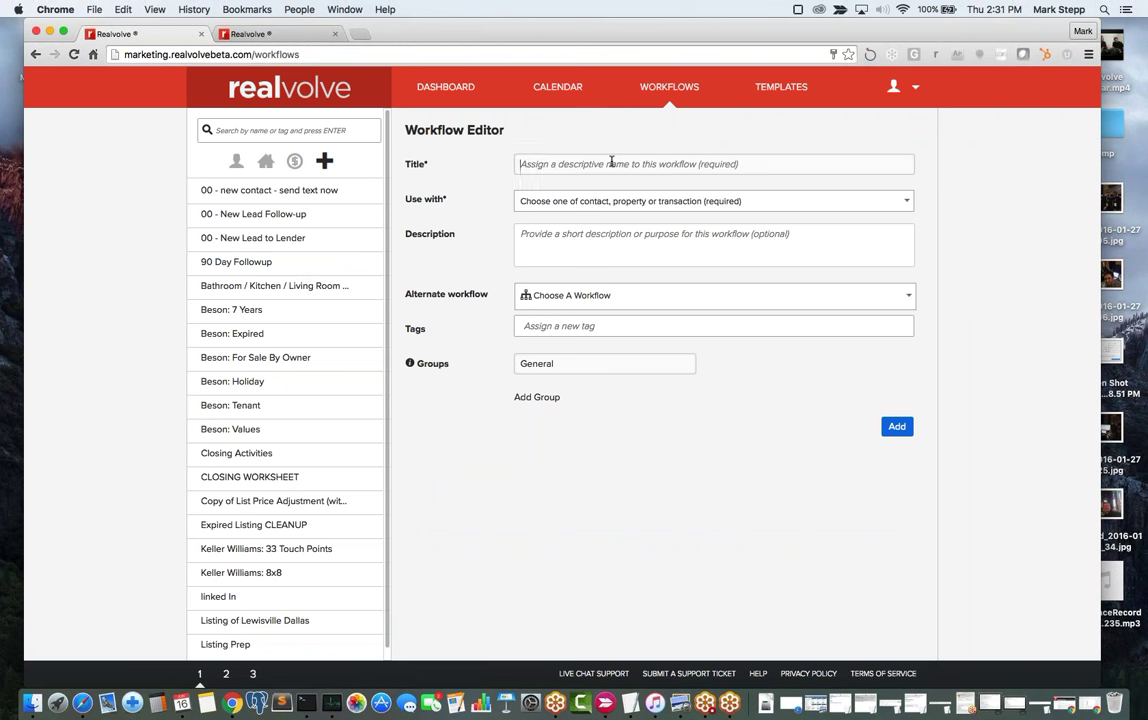
{"action": "type", "text": "00 -"}
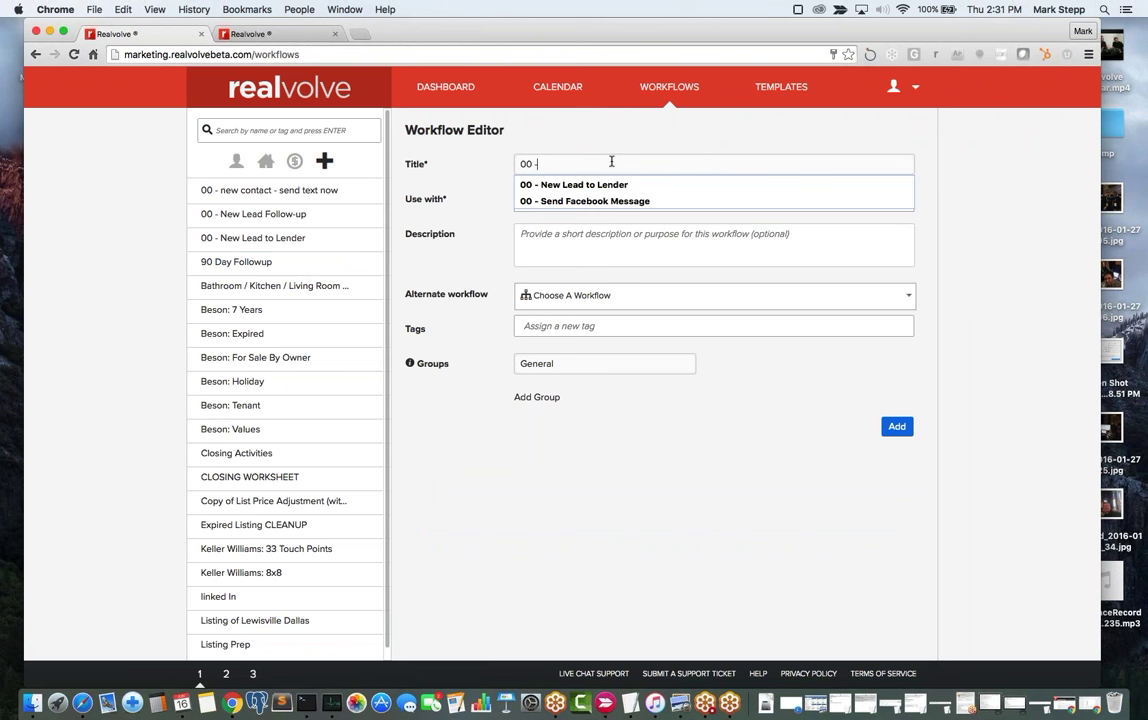
{"action": "type", "text": " New Buyer"}
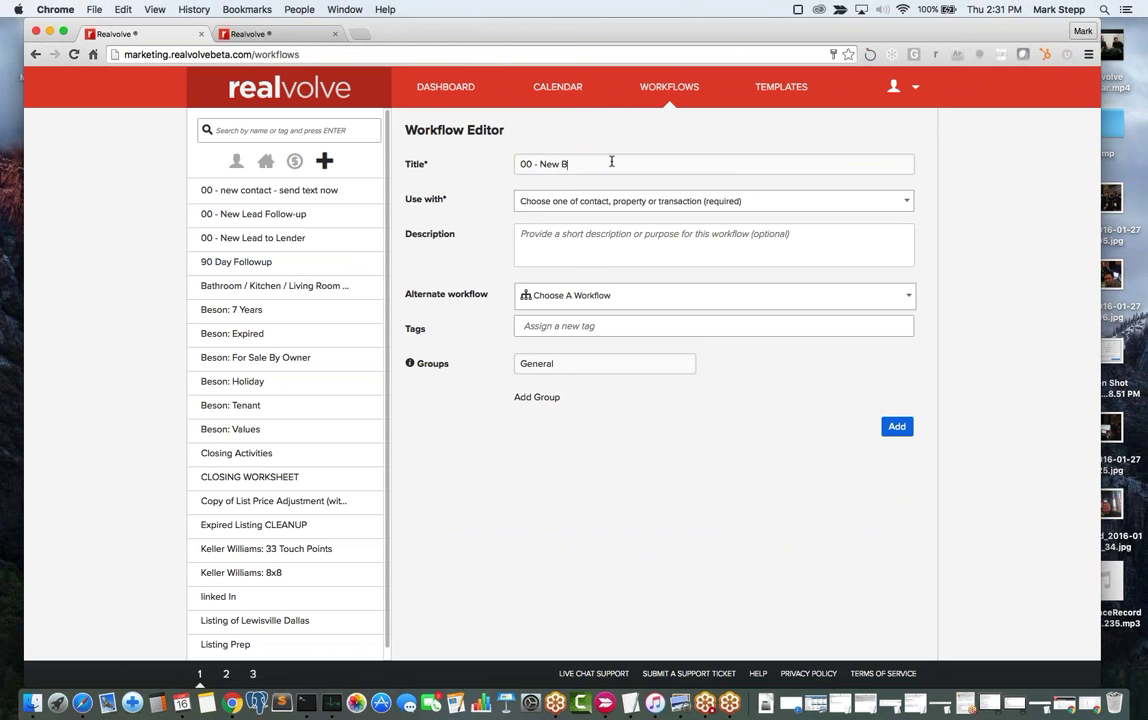
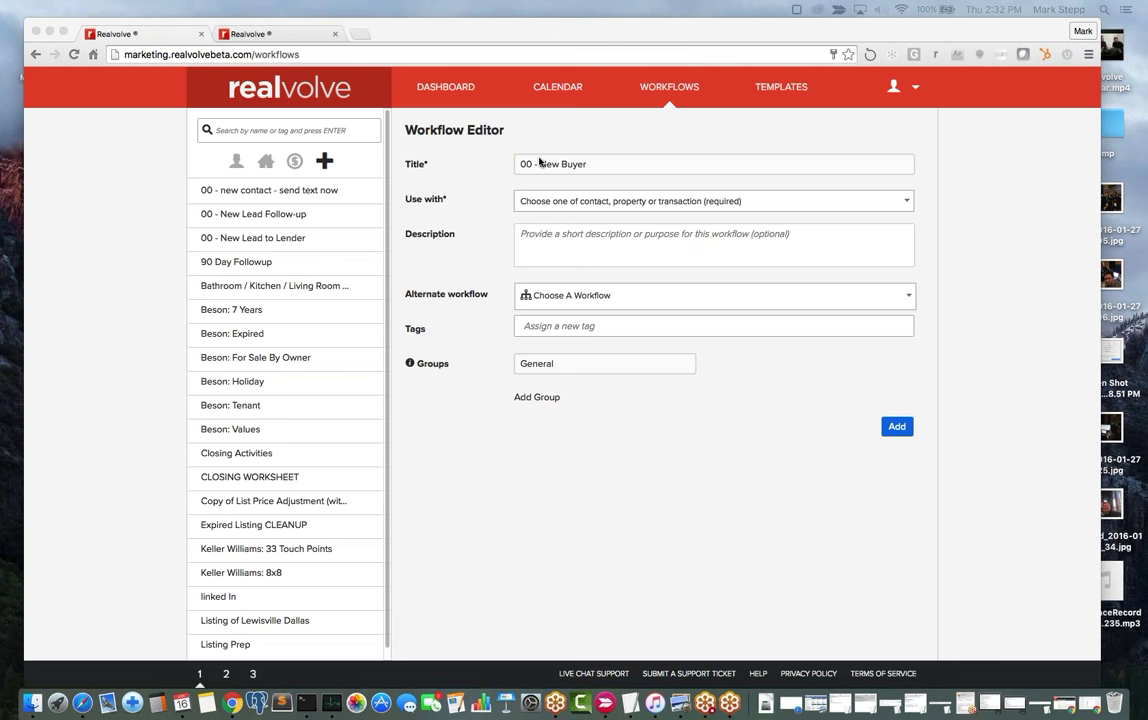
Set the 00 - New Buyer workflow's Use with option to Contact and add the workflow.
{"action": "left_click", "coordinate": [547, 207]}
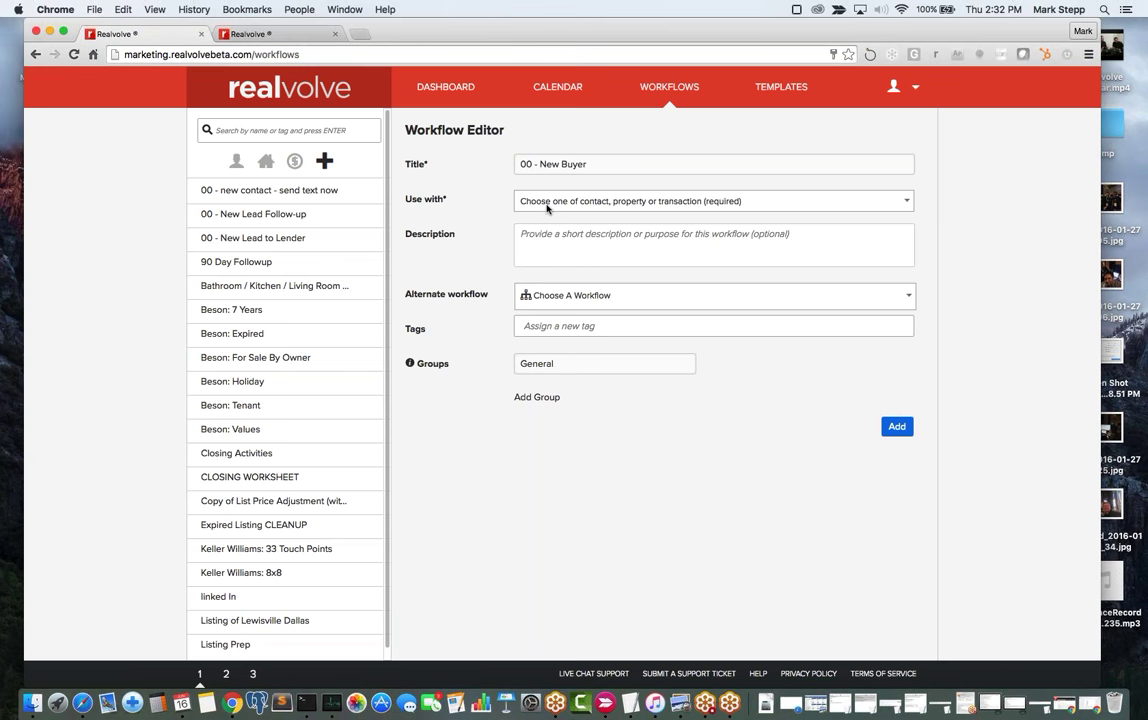
{"action": "left_click", "coordinate": [547, 207]}
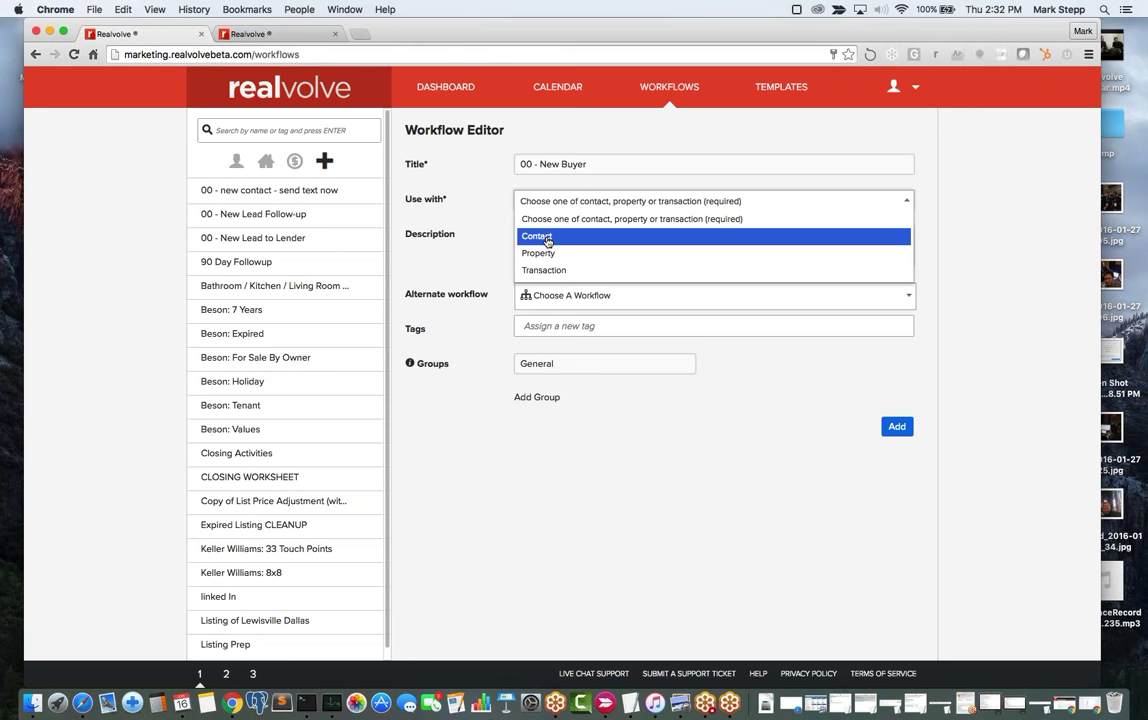
{"action": "left_click", "coordinate": [547, 241]}
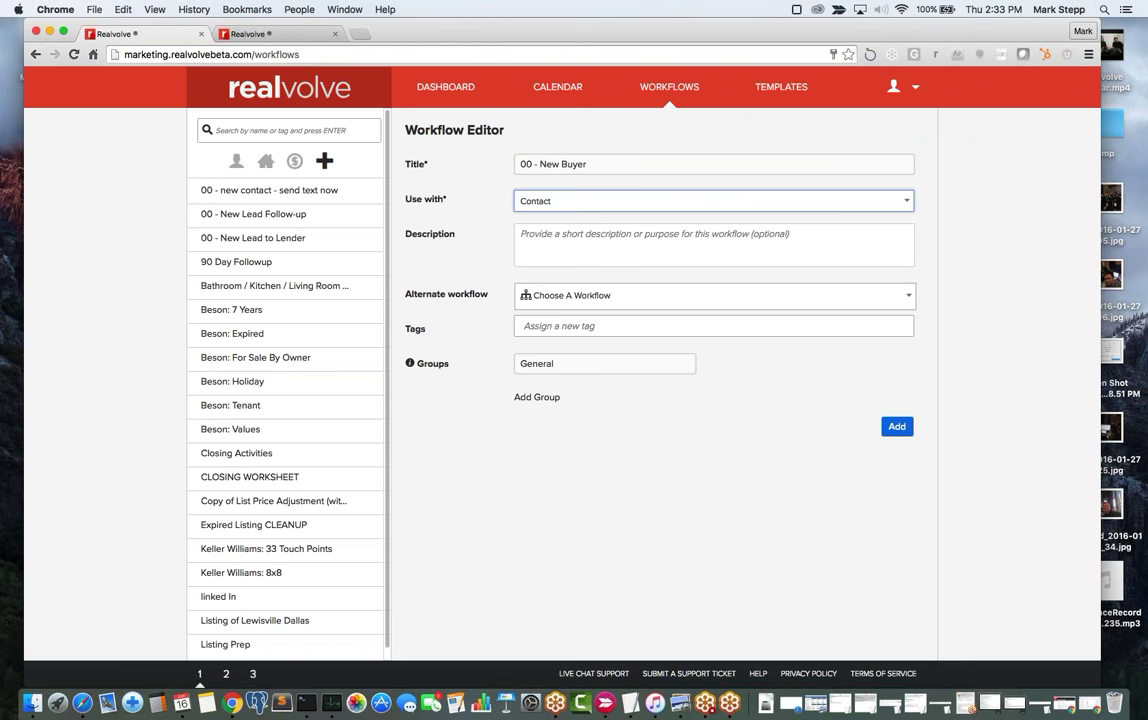
{"action": "left_click", "coordinate": [547, 201]}
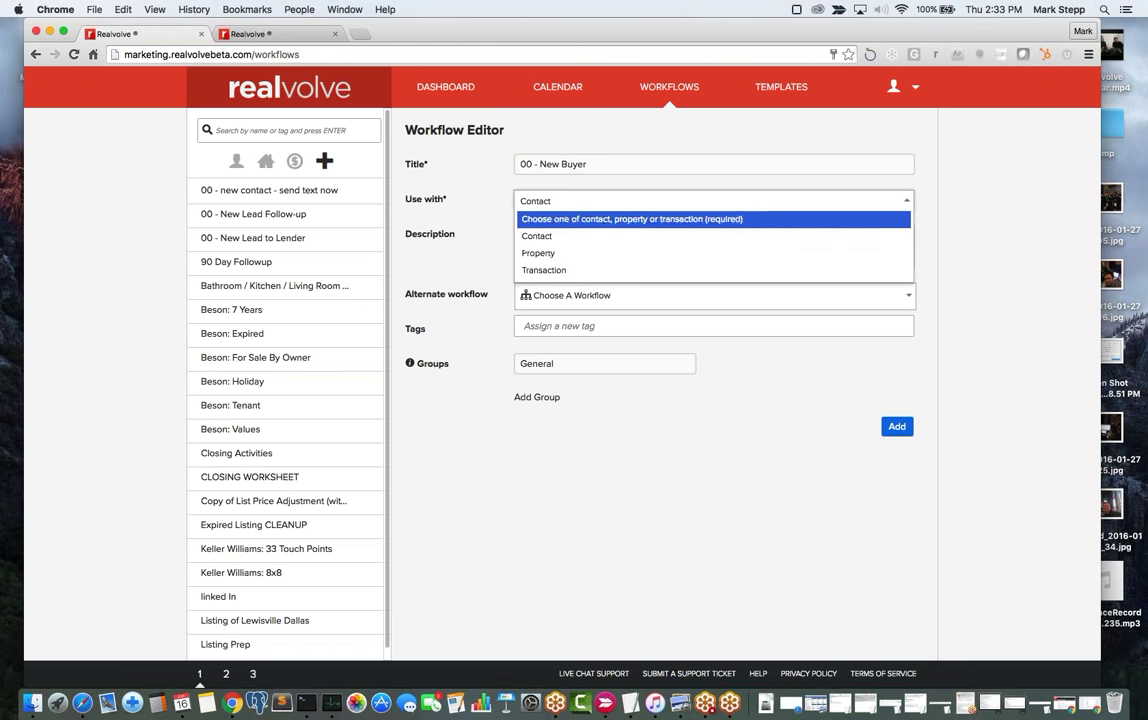
{"action": "left_click", "coordinate": [566, 201]}
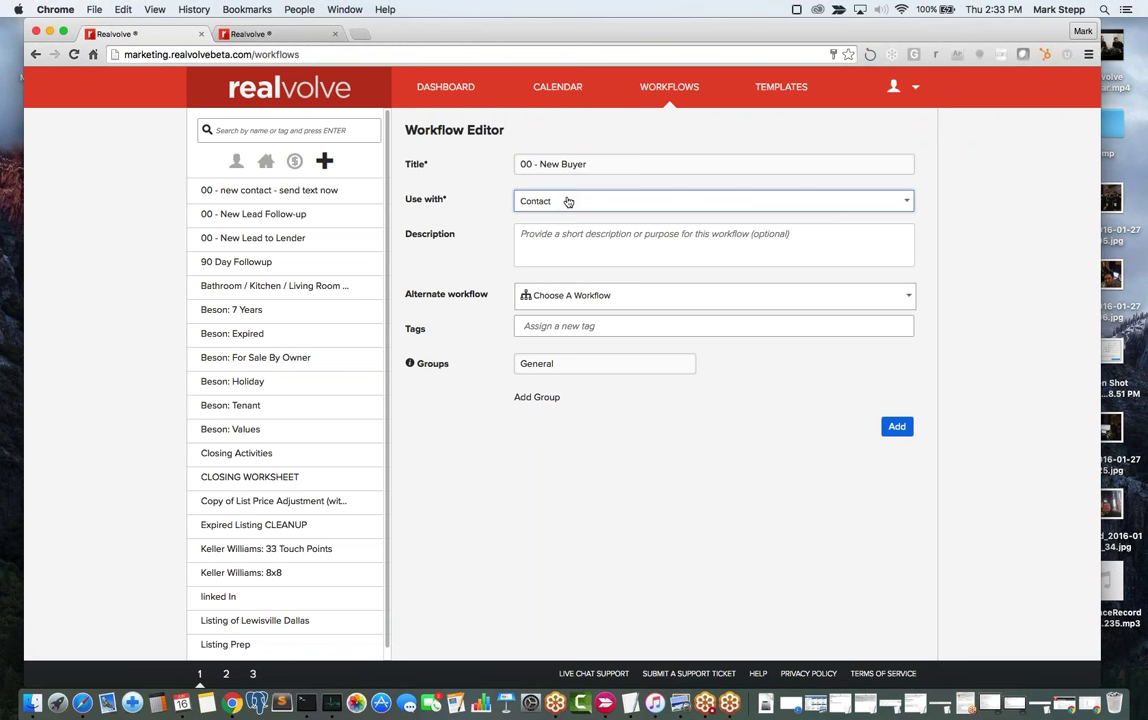
{"action": "left_click", "coordinate": [568, 201]}
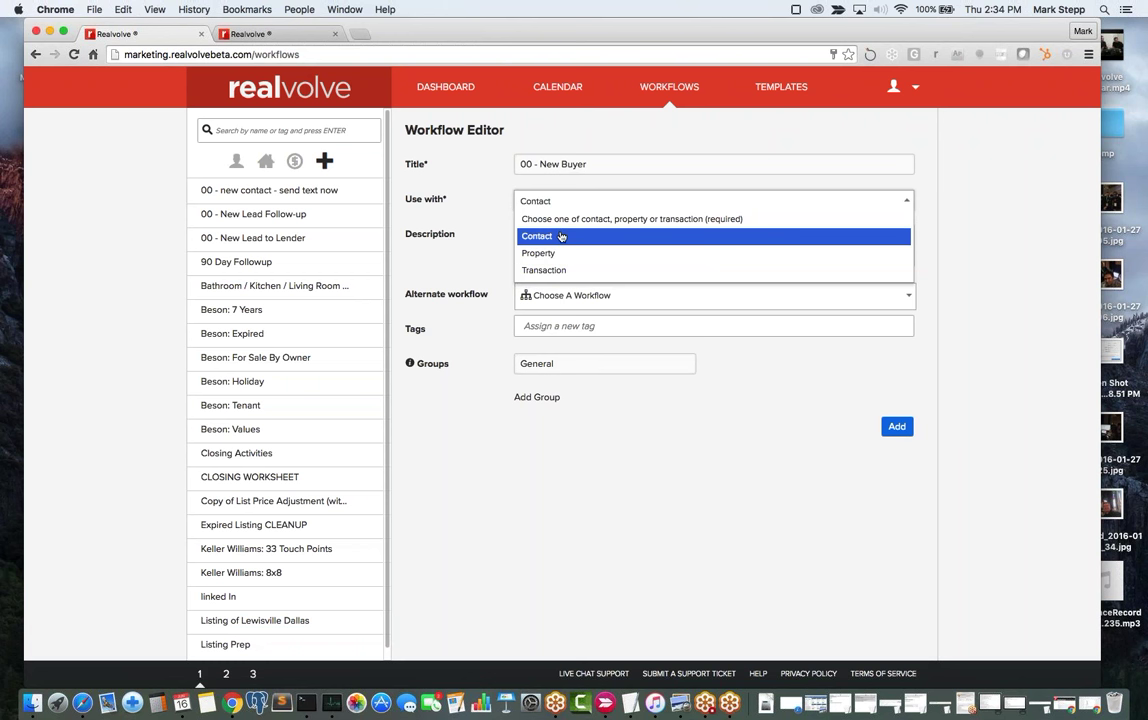
{"action": "left_click", "coordinate": [562, 240]}
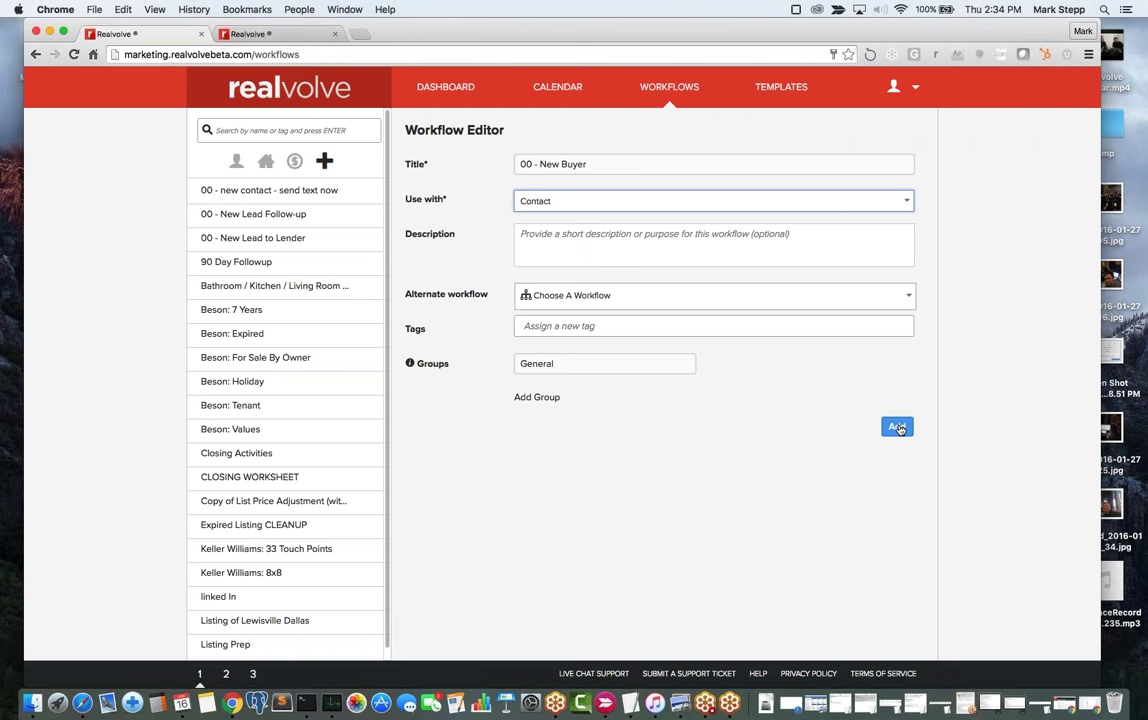
{"action": "left_click", "coordinate": [897, 427]}
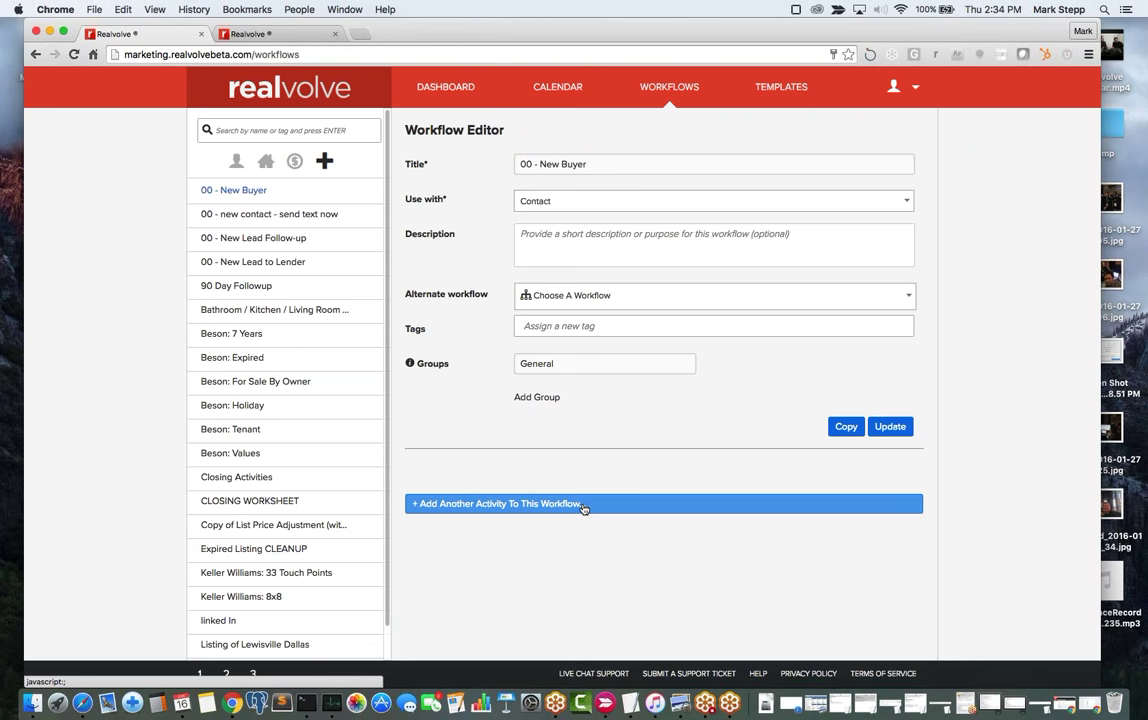
Open a blank activity form under the 00 - New Buyer workflow.
{"action": "left_click", "coordinate": [583, 506]}
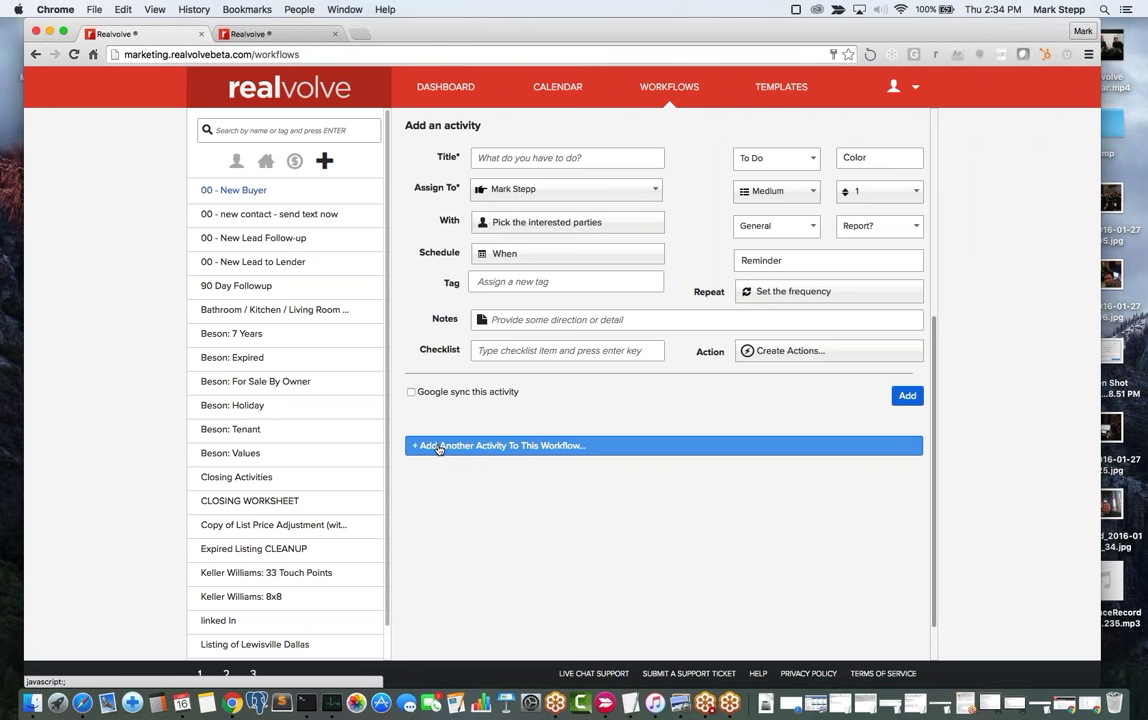
{"action": "left_click", "coordinate": [618, 357]}
{"action": "left_click", "coordinate": [503, 159]}
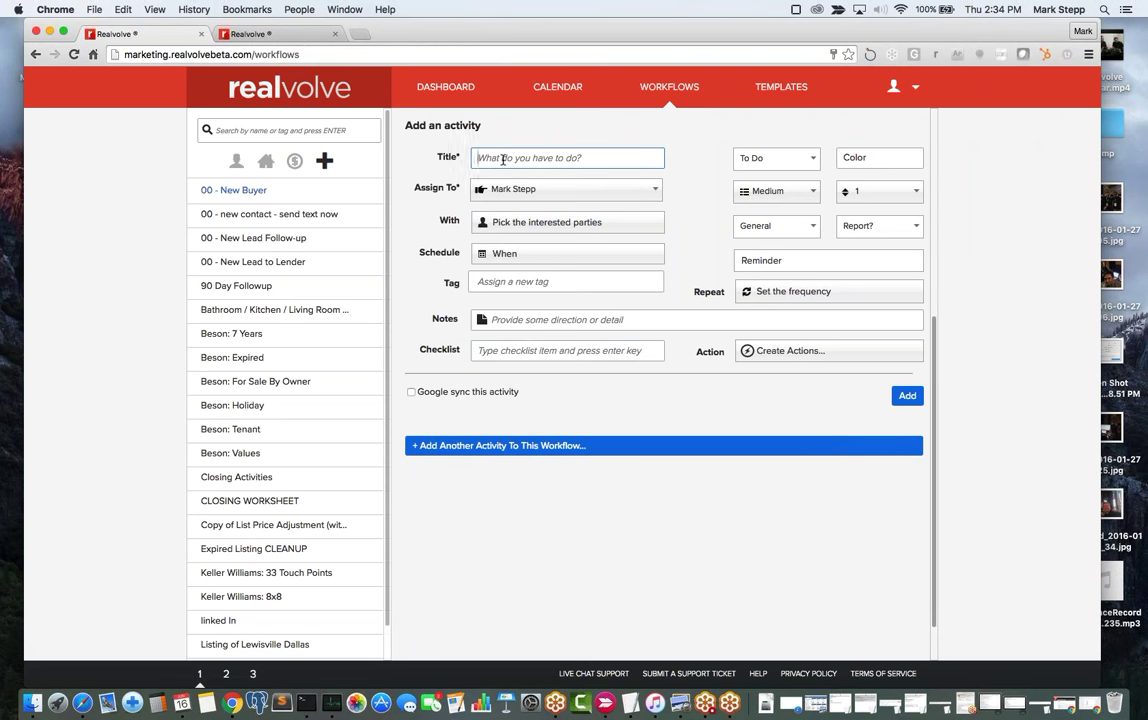
{"action": "scroll", "coordinate": [503, 159], "scroll_direction": "up", "scroll_amount": 4}
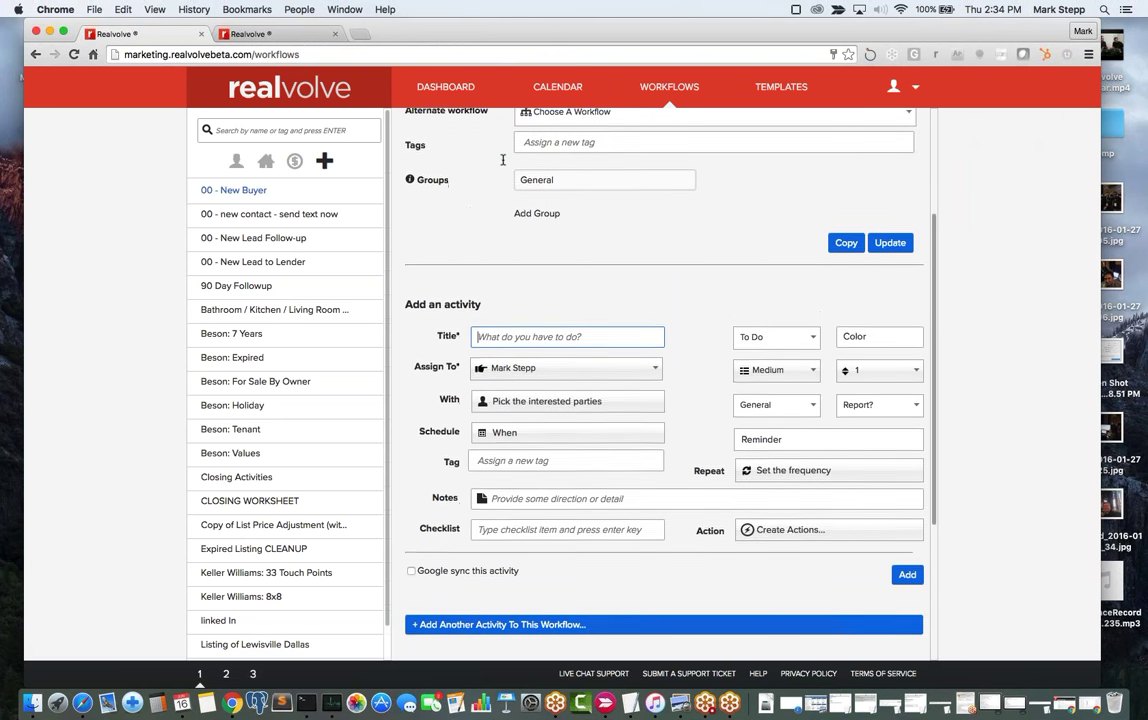
{"action": "scroll", "coordinate": [503, 159], "scroll_direction": "up", "scroll_amount": 3}
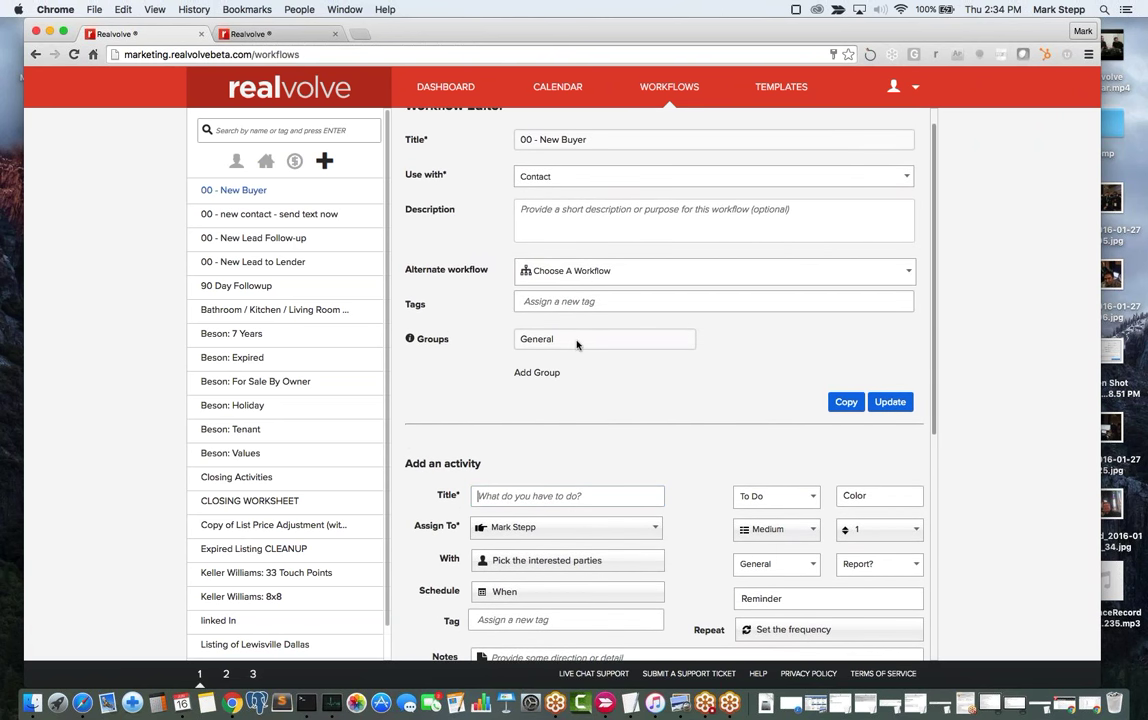
{"action": "scroll", "coordinate": [576, 344], "scroll_direction": "down", "scroll_amount": 7}
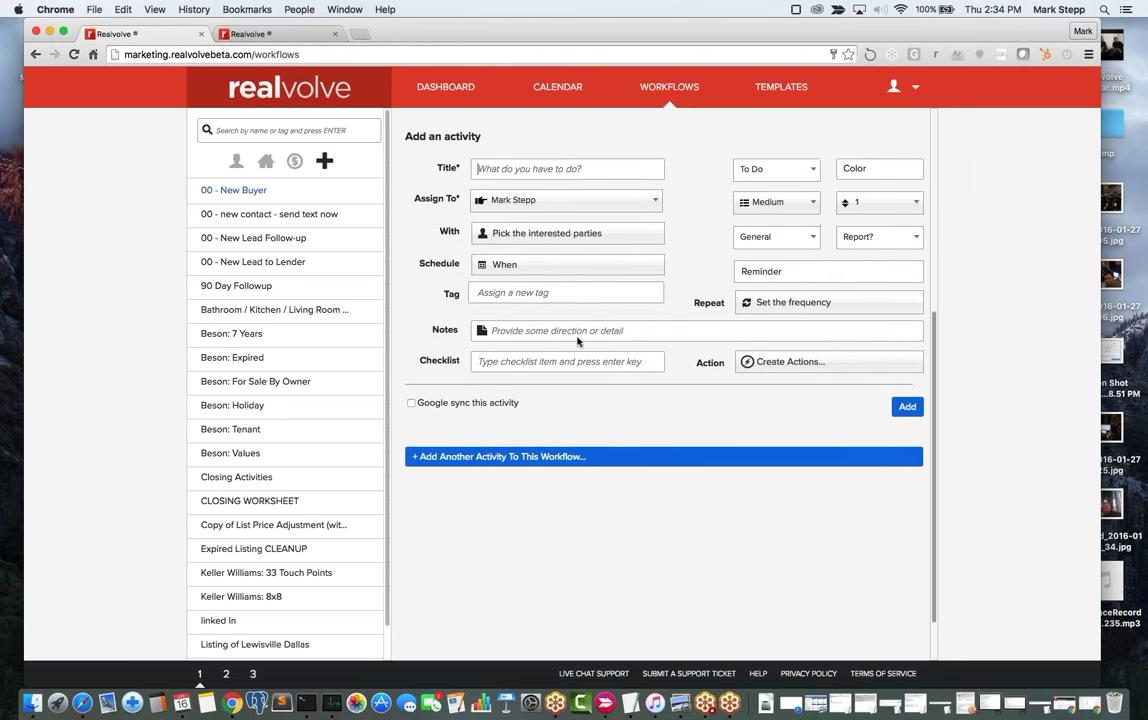
Enter 'Send Thank You Letter' as the activity title.
{"action": "left_click", "coordinate": [560, 157]}
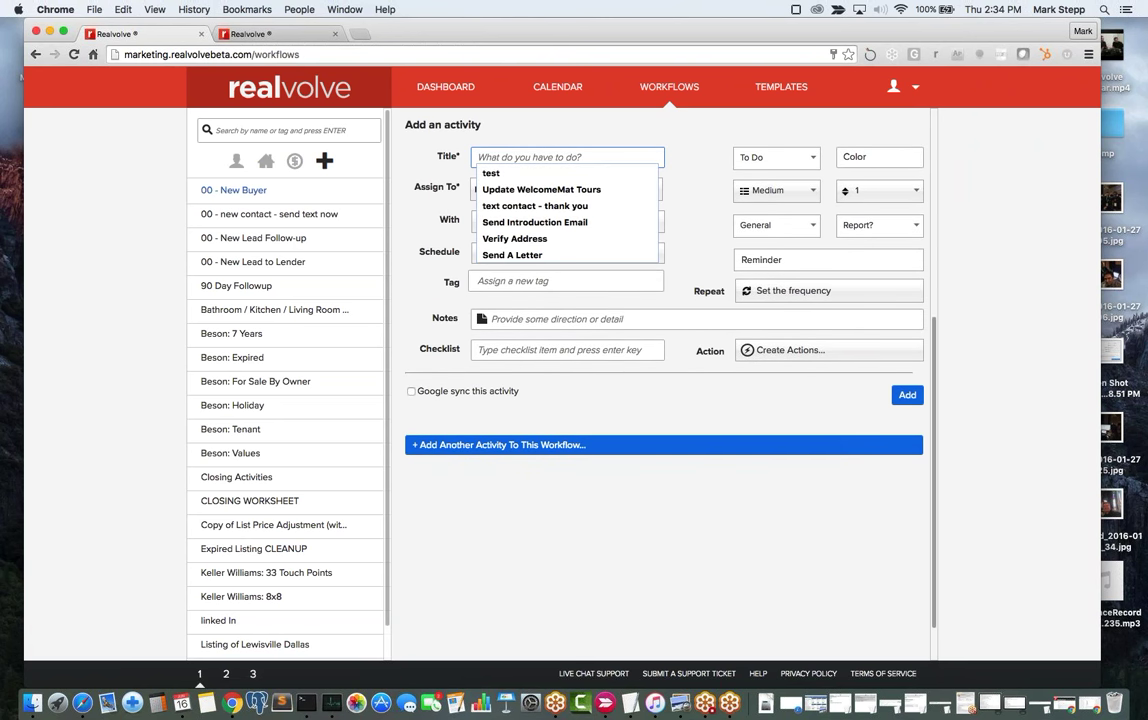
{"action": "type", "text": "Send"}
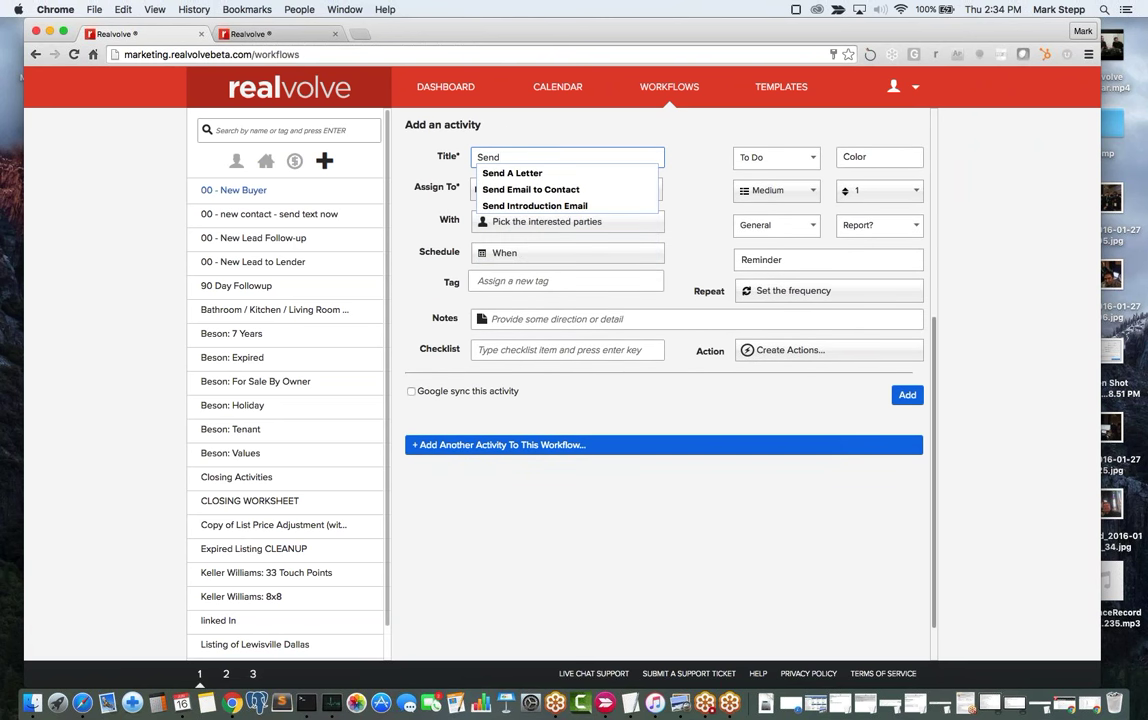
{"action": "type", "text": " Thank You Let"}
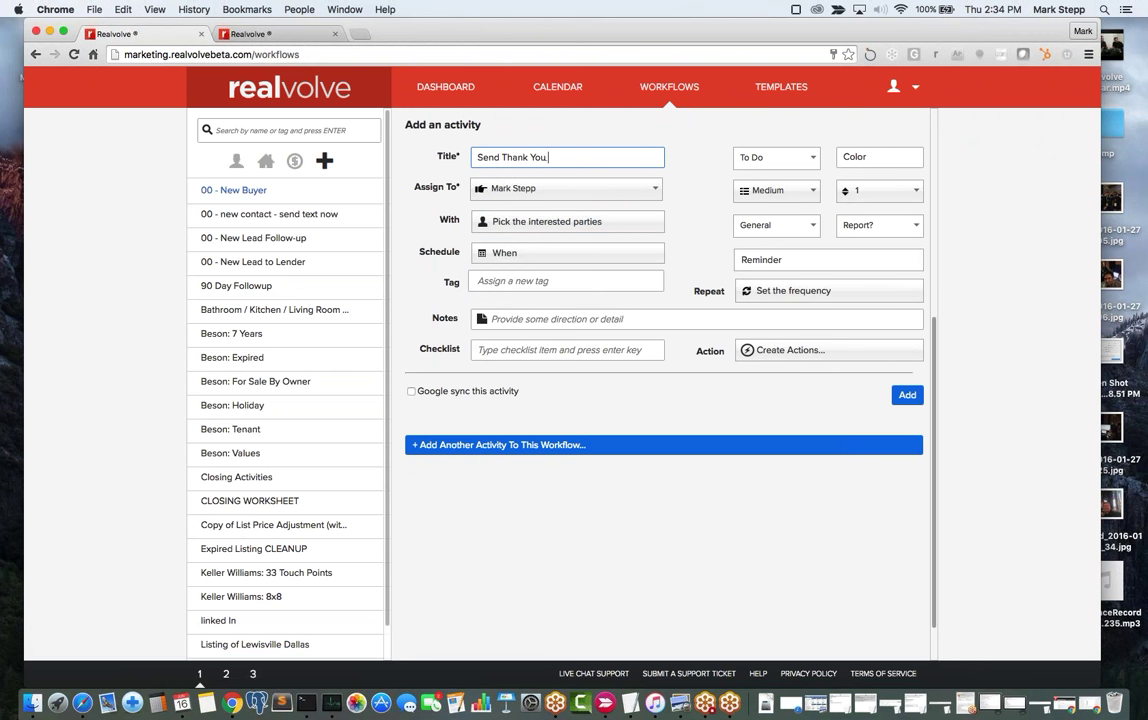
{"action": "type", "text": "ter"}
{"action": "key", "text": "Tab"}
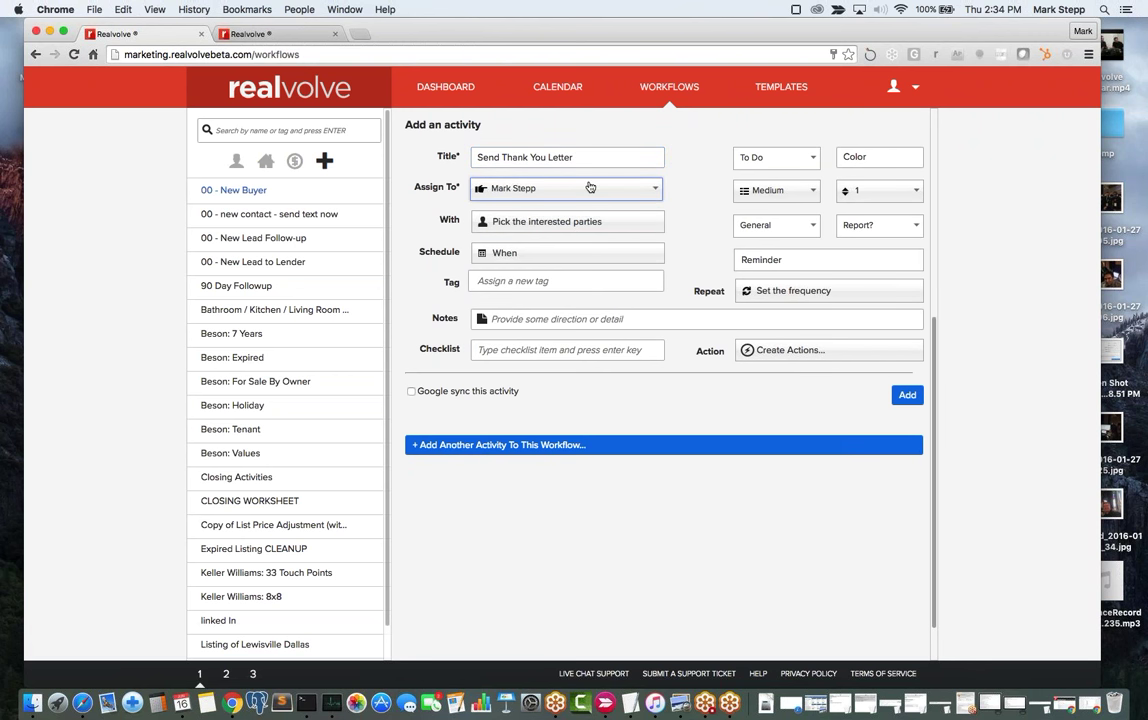
Assign the activity to the Record Owner.
{"action": "left_click", "coordinate": [519, 191]}
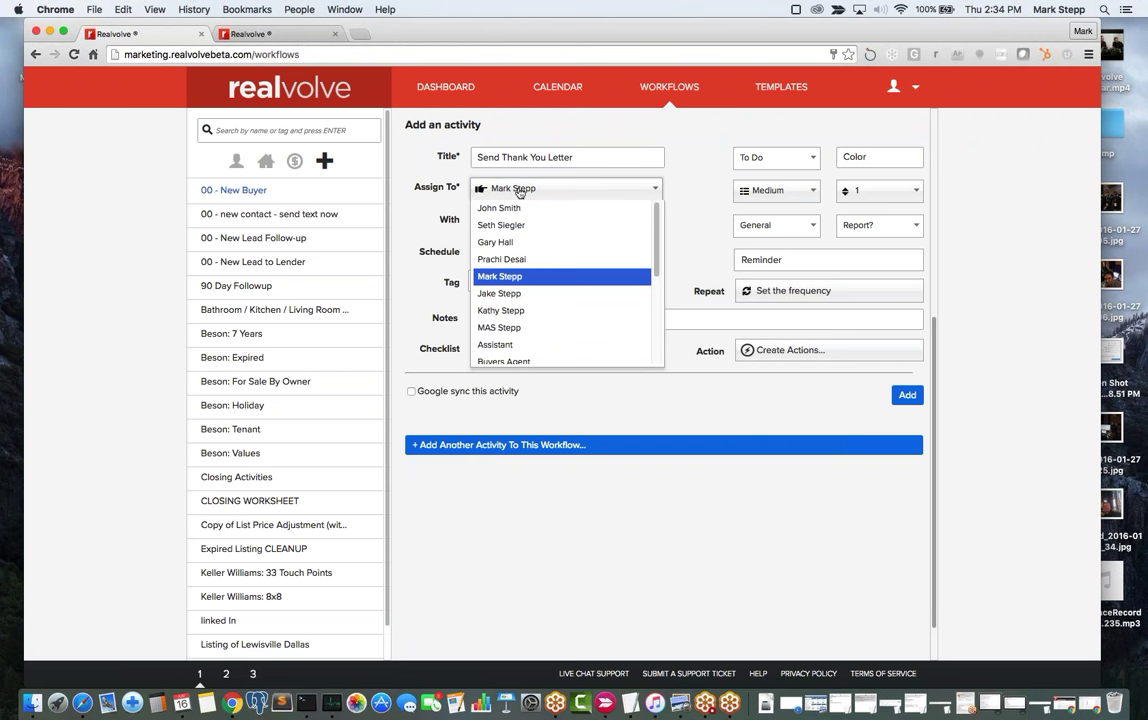
{"action": "left_click", "coordinate": [520, 190]}
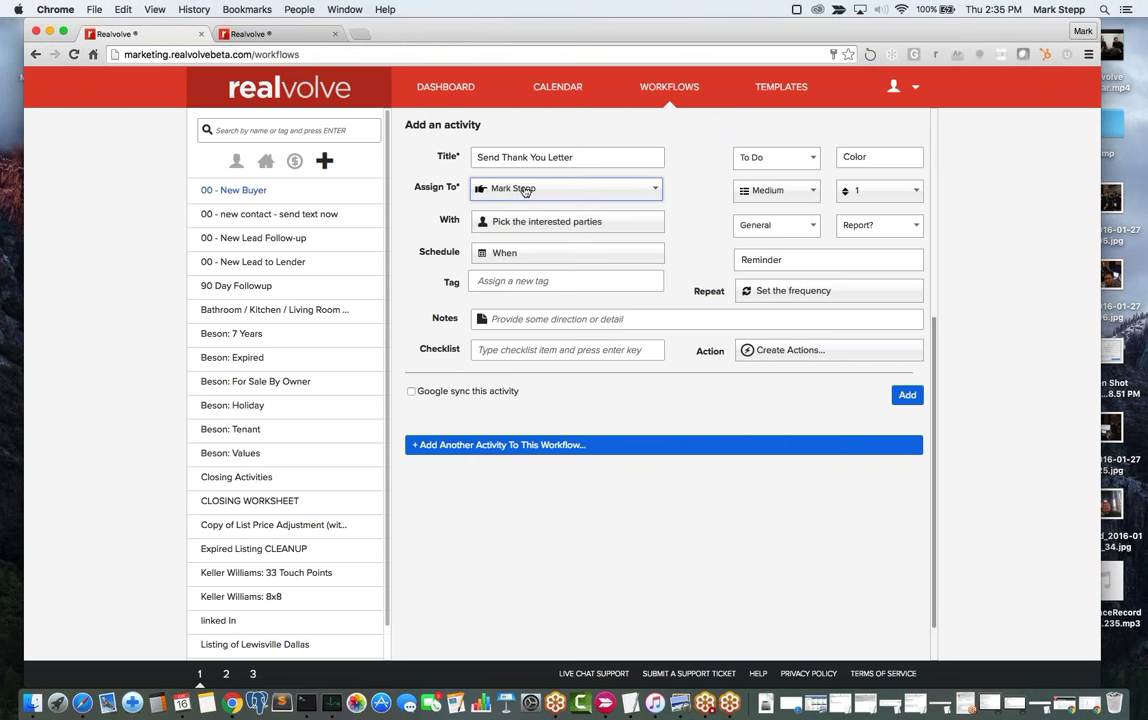
{"action": "left_click", "coordinate": [524, 191]}
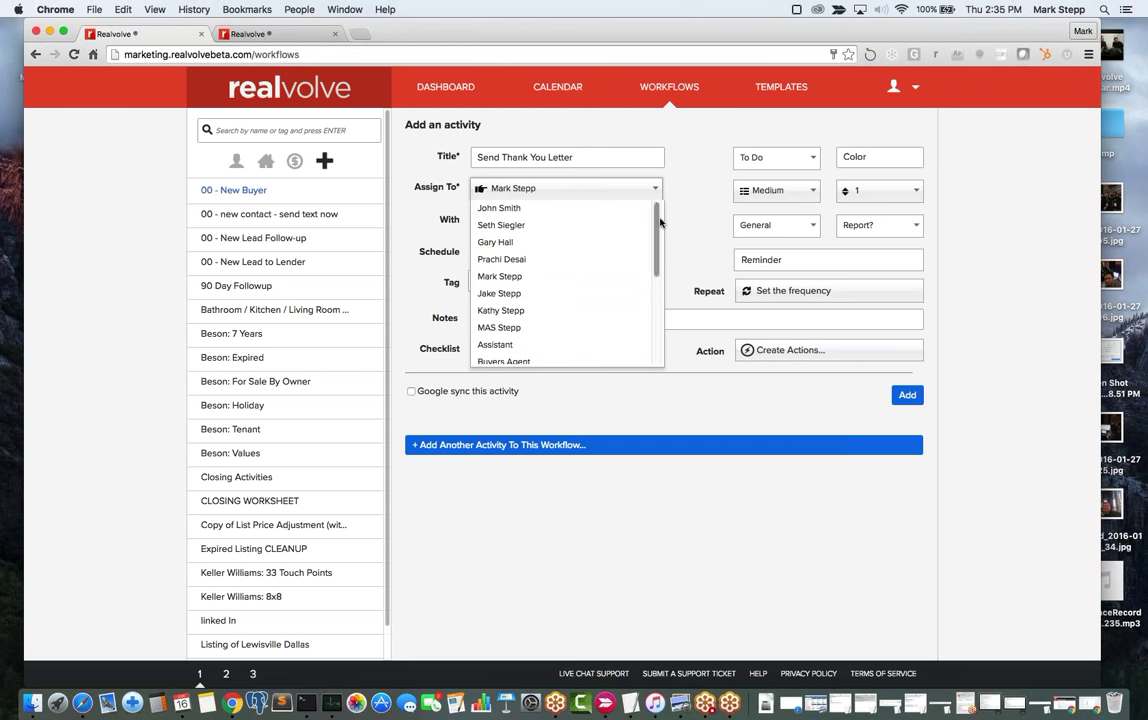
{"action": "left_click_drag", "start_coordinate": [658, 228], "coordinate": [665, 321]}
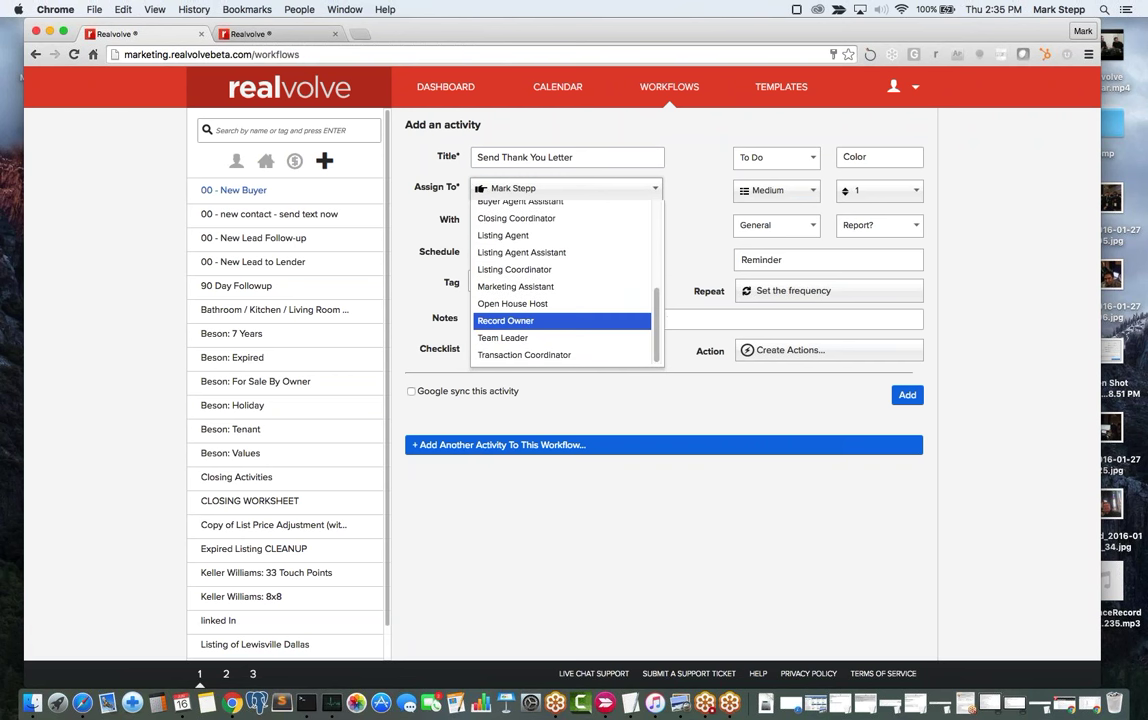
{"action": "left_click", "coordinate": [528, 321]}
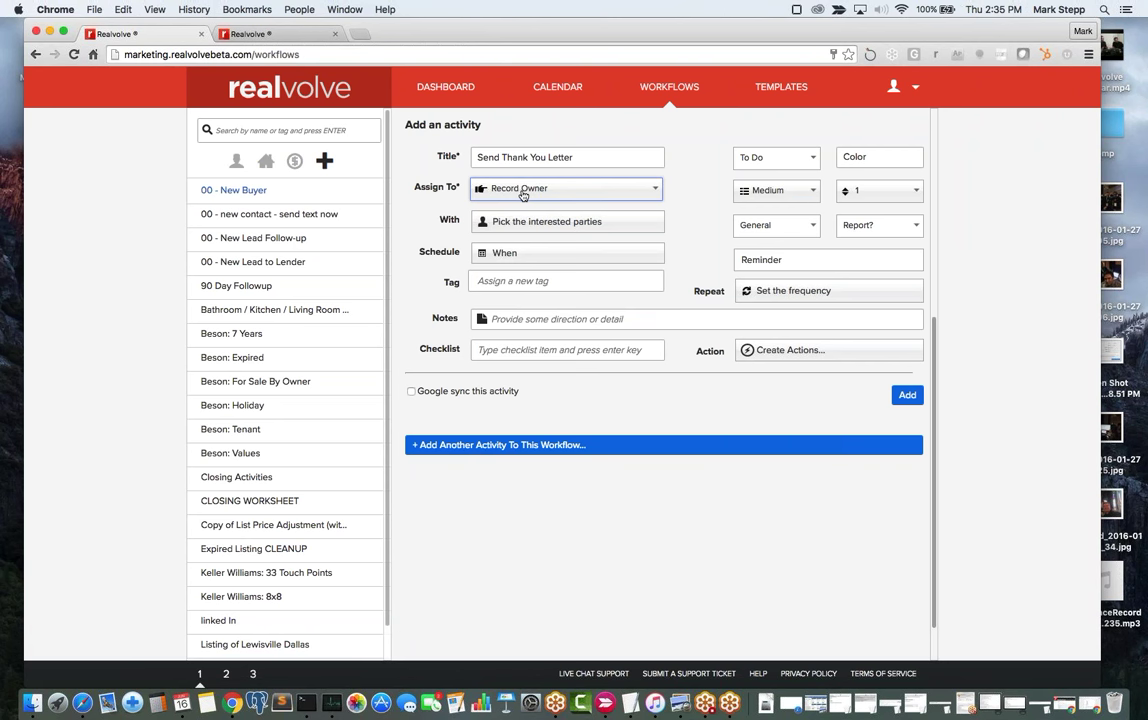
Keep With and Schedule unchanged, and change the activity type from To Do to Email.
{"action": "left_click", "coordinate": [520, 223]}
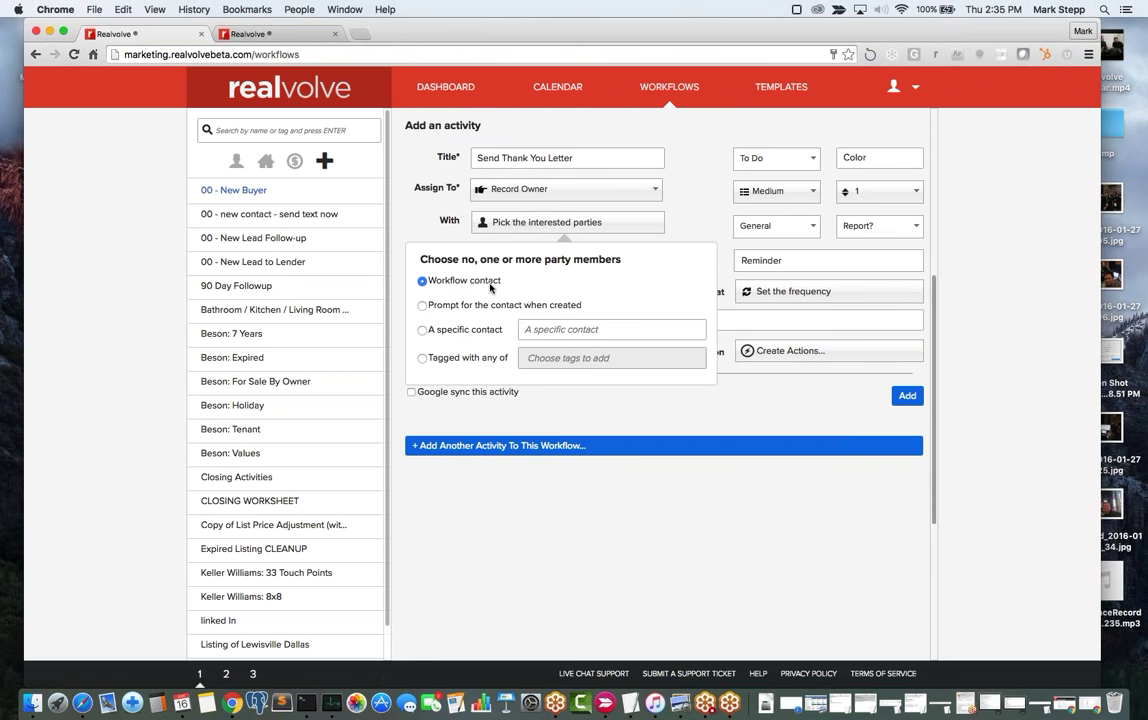
{"action": "left_click", "coordinate": [672, 220]}
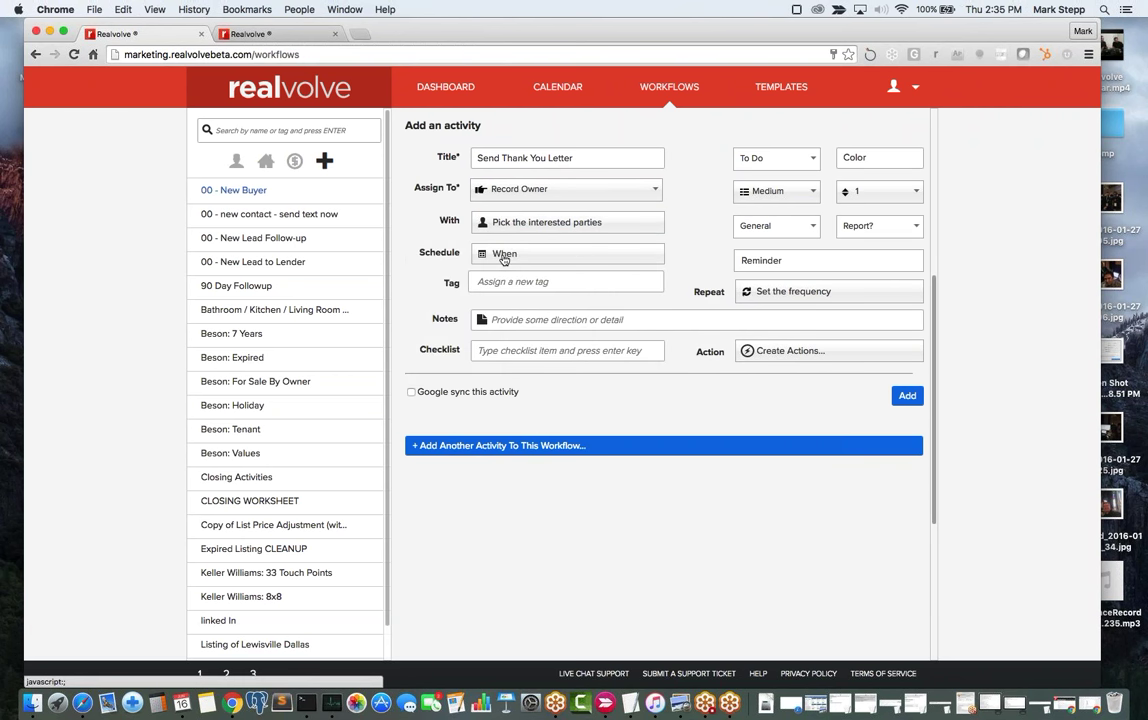
{"action": "left_click", "coordinate": [504, 255]}
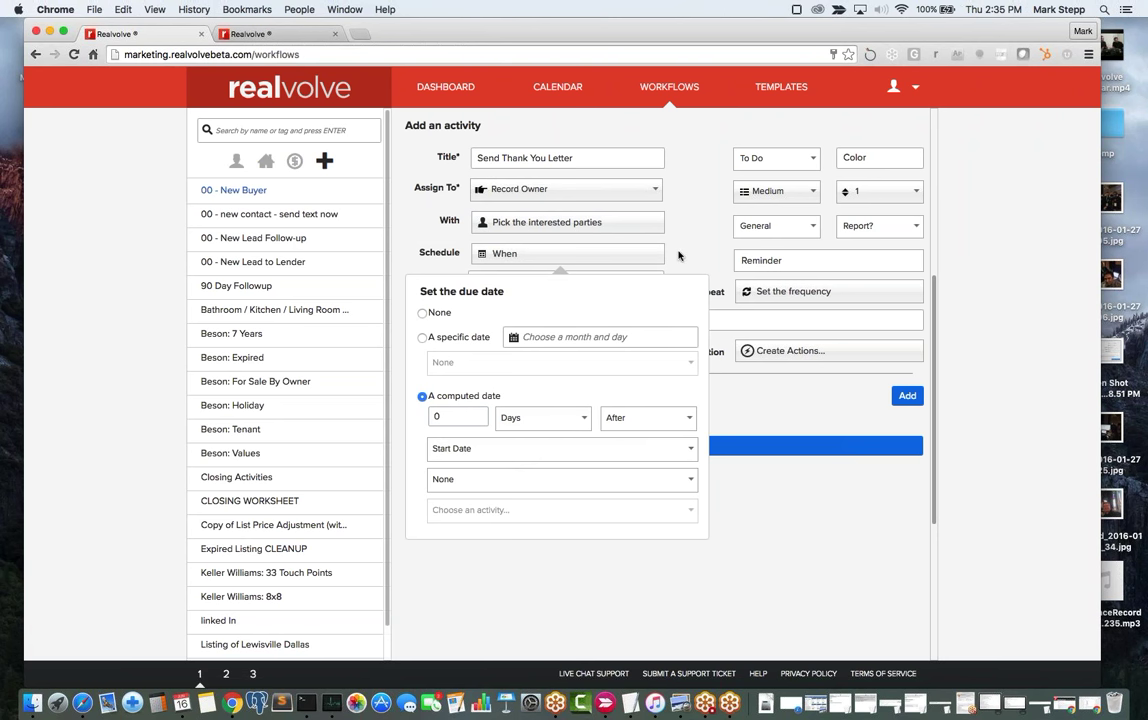
{"action": "left_click", "coordinate": [678, 255]}
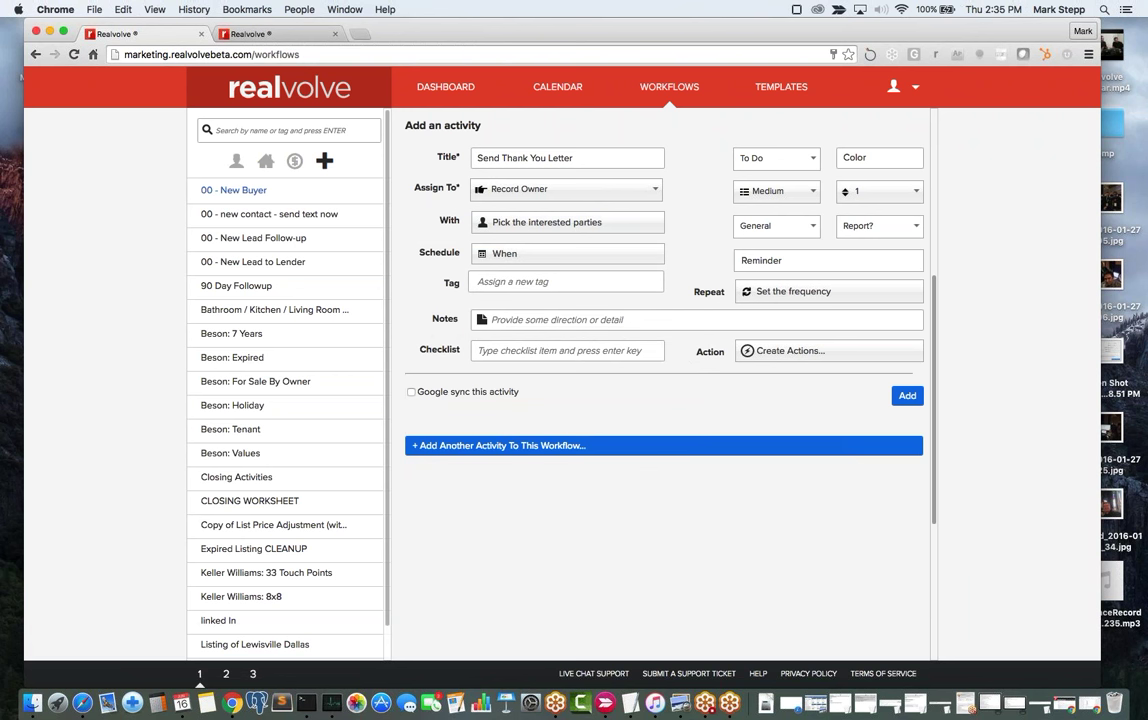
{"action": "left_click", "coordinate": [776, 158]}
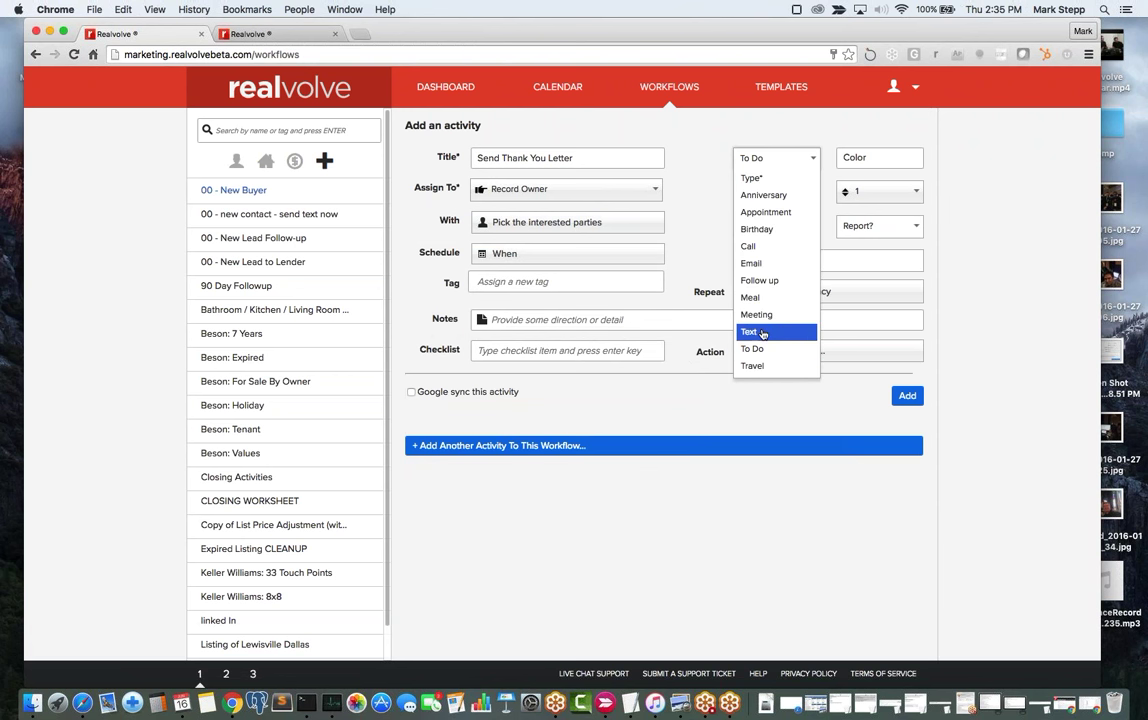
{"action": "left_click", "coordinate": [763, 263]}
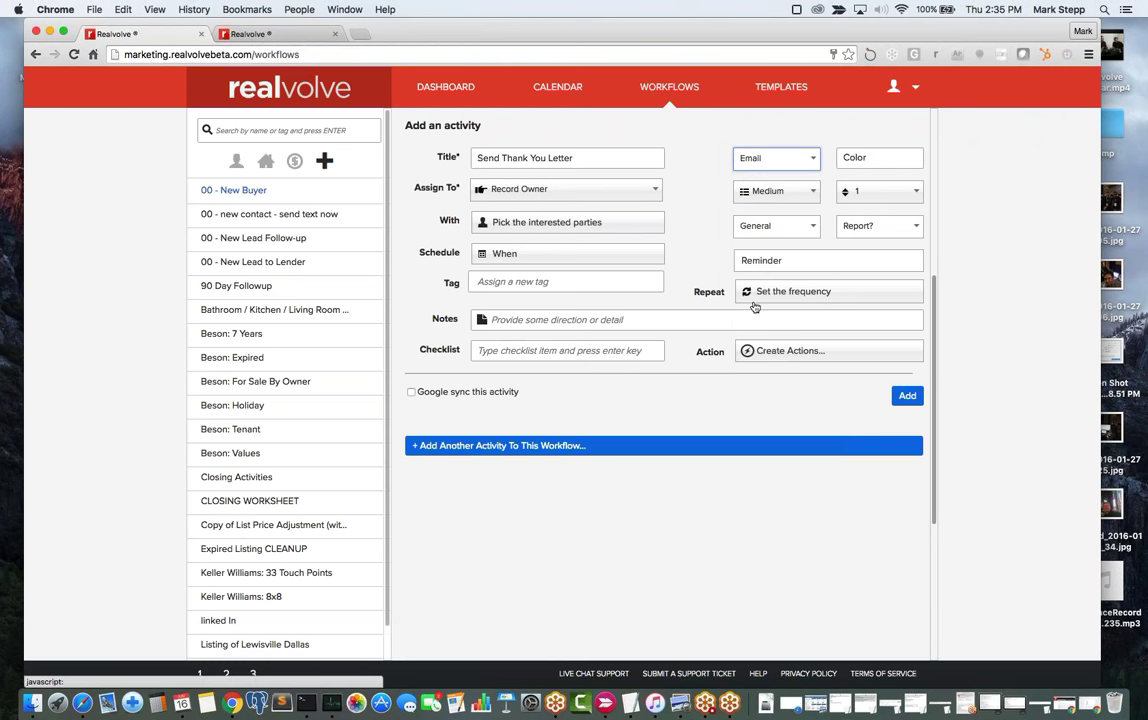
Create an action for the activity titled 'Send Email'.
{"action": "left_click", "coordinate": [782, 351]}
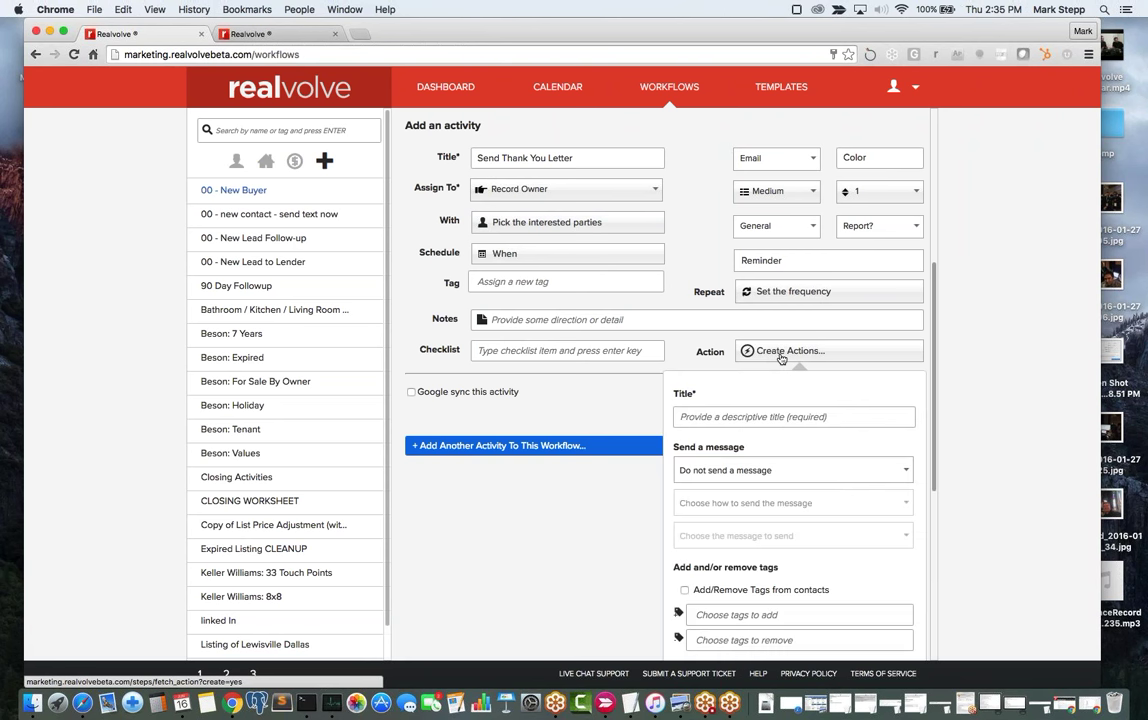
{"action": "scroll", "coordinate": [782, 358], "scroll_direction": "down", "scroll_amount": 2}
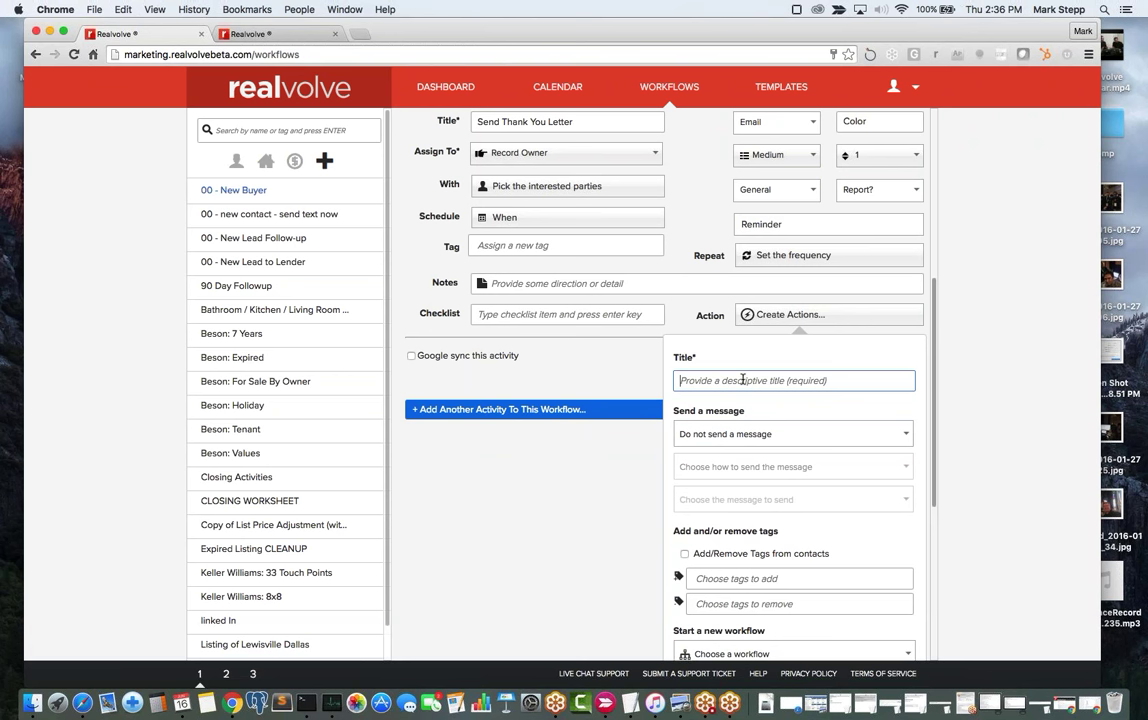
{"action": "type", "text": "Send Email"}
{"action": "key", "text": "Tab"}
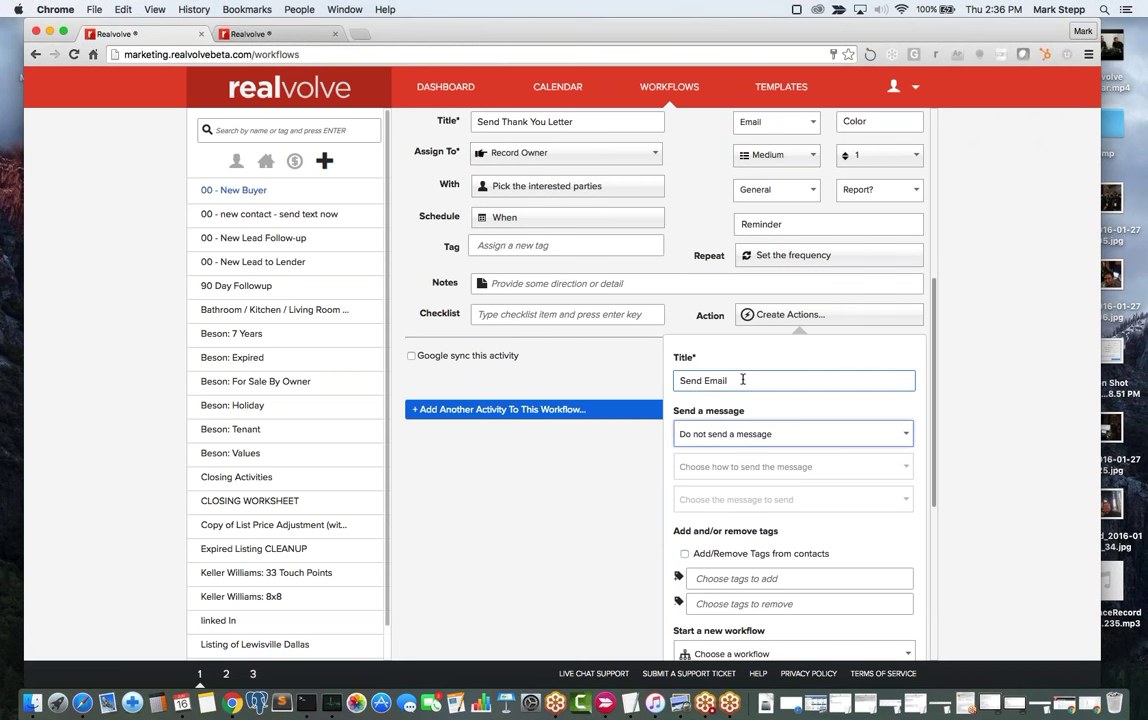
{"action": "scroll", "coordinate": [799, 436], "scroll_direction": "down", "scroll_amount": 3}
Send manually with preview, as an email using the Thank you for Registering message.
{"action": "left_click", "coordinate": [785, 343]}
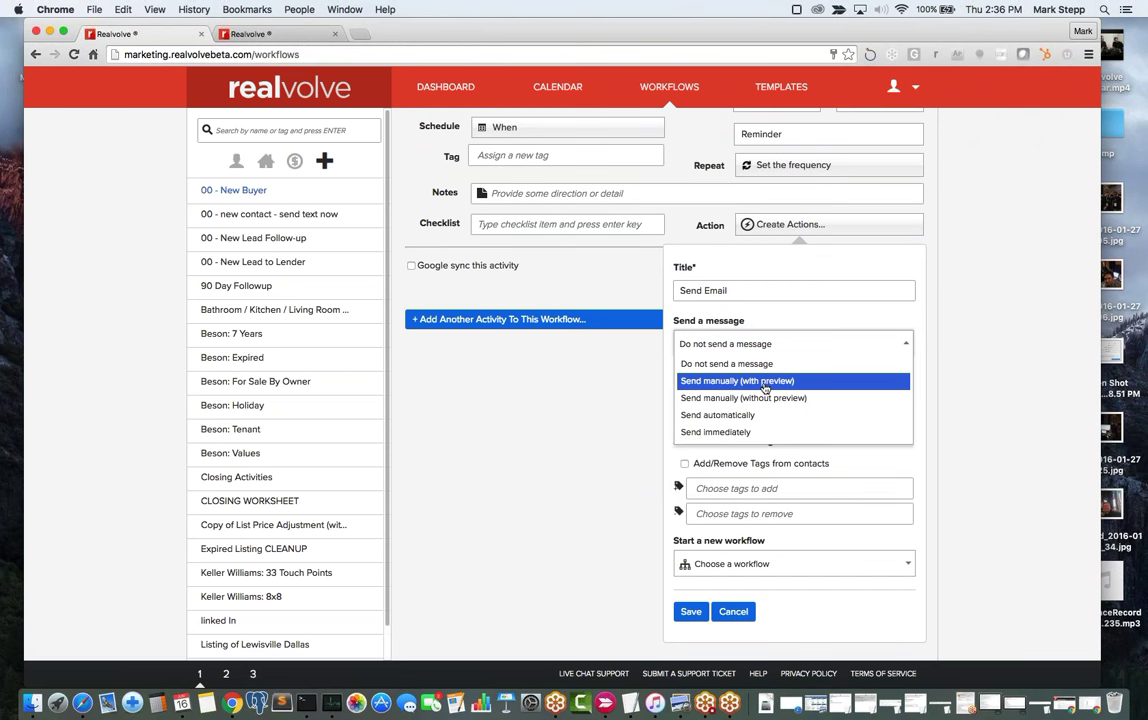
{"action": "left_click", "coordinate": [765, 388]}
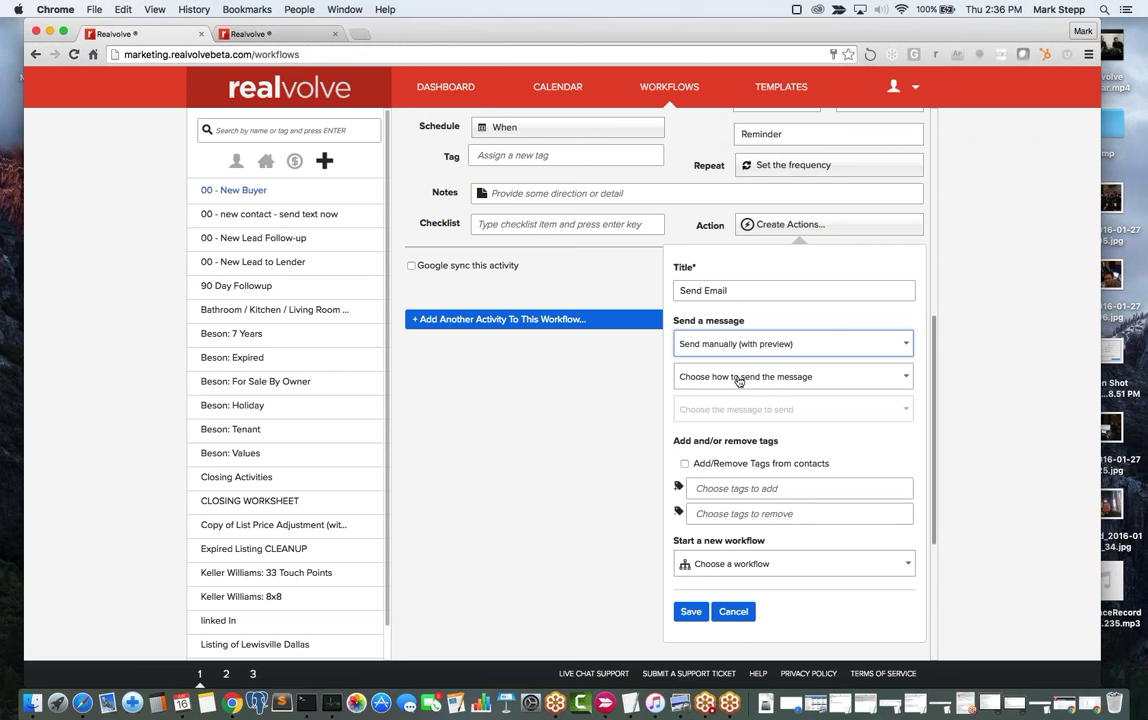
{"action": "left_click", "coordinate": [760, 343]}
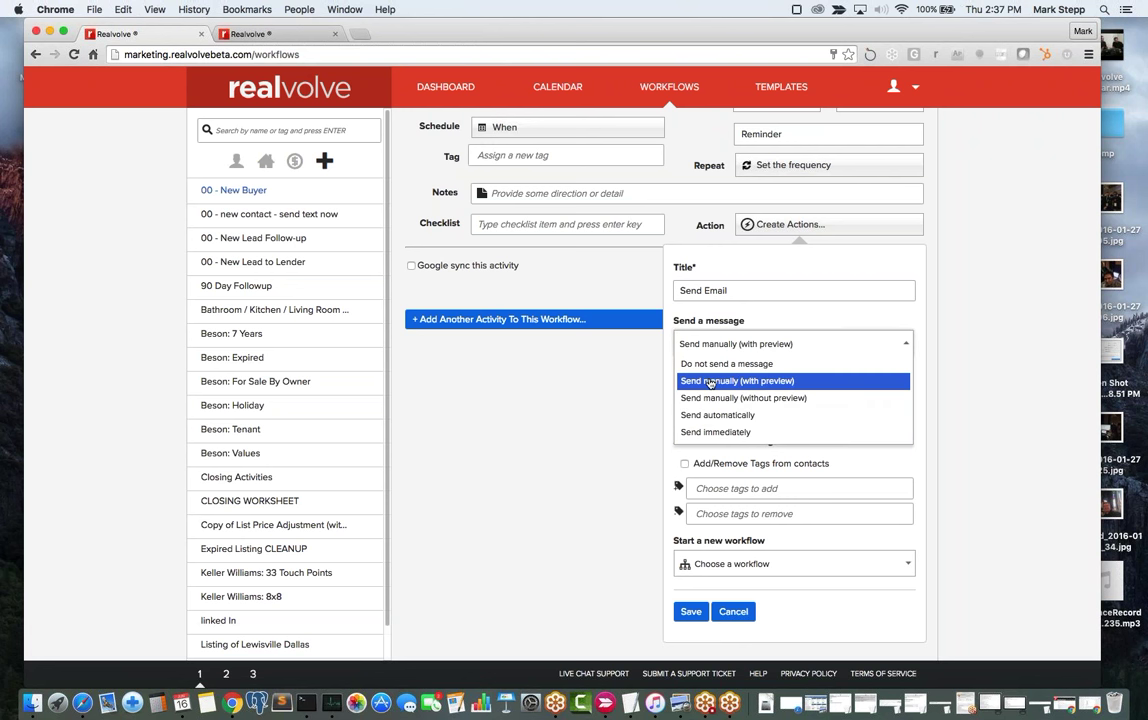
{"action": "left_click", "coordinate": [709, 381]}
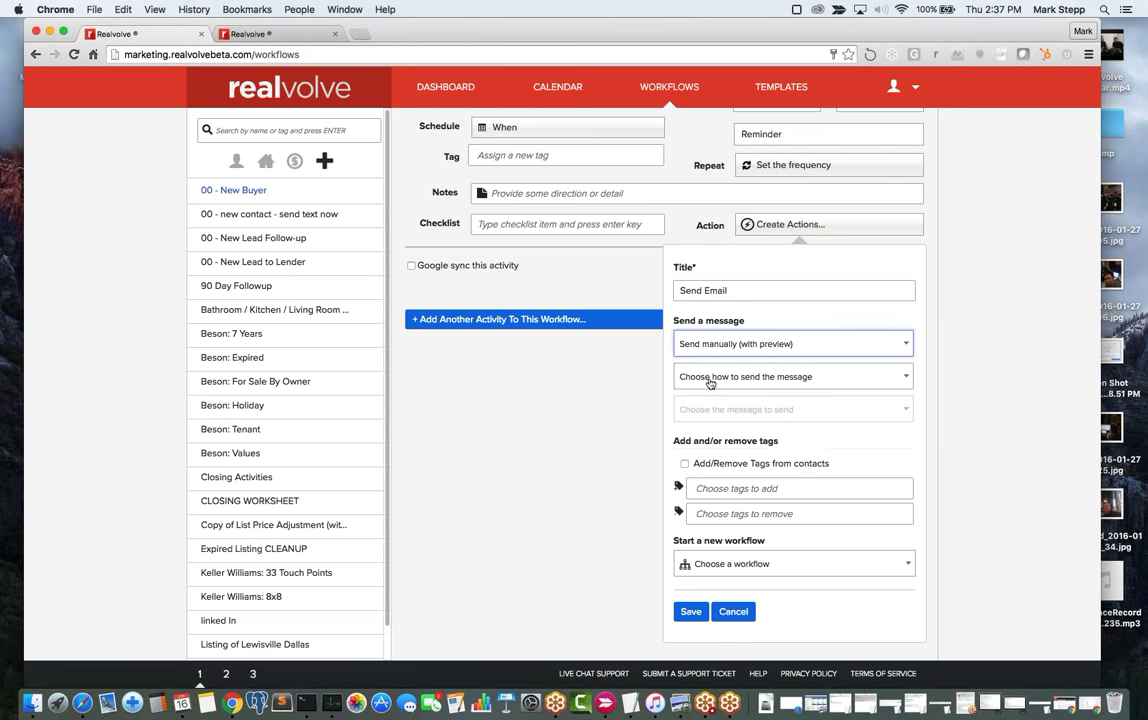
{"action": "left_click", "coordinate": [779, 377]}
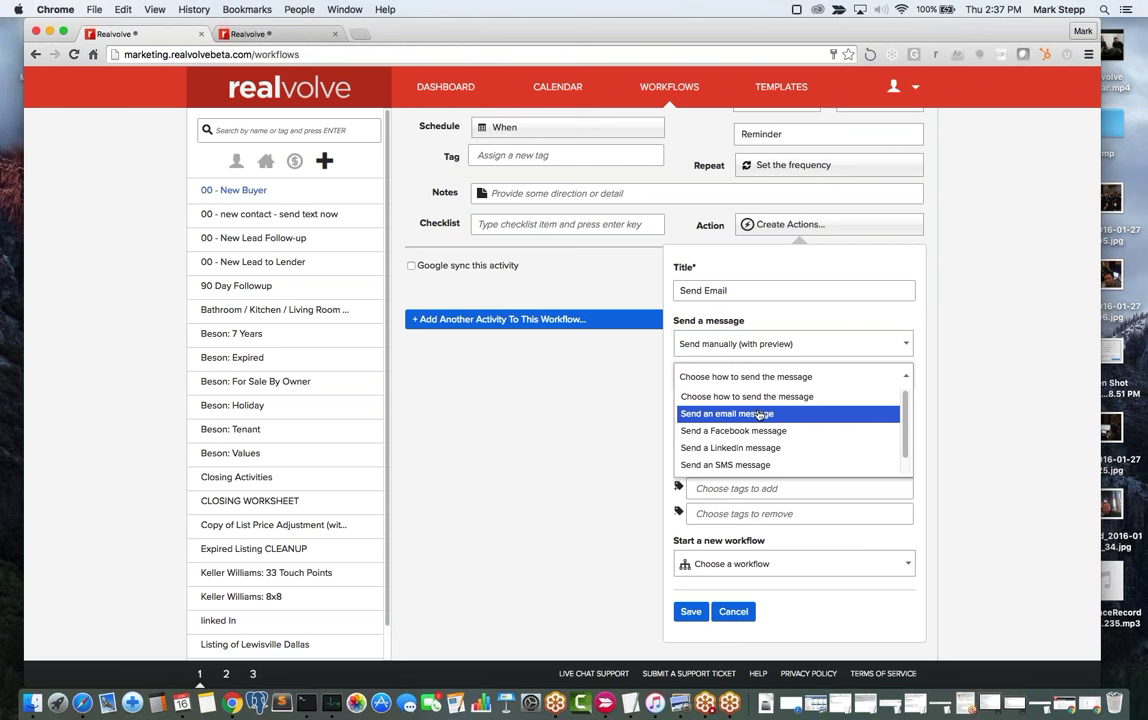
{"action": "left_click", "coordinate": [760, 415]}
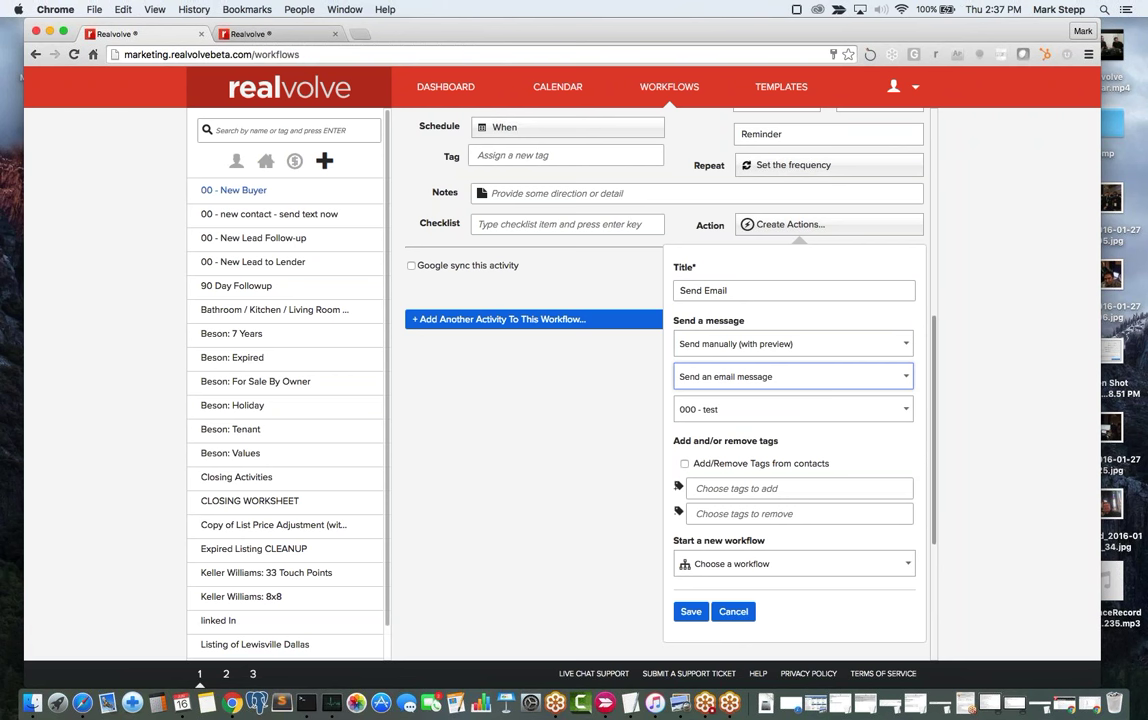
{"action": "left_click", "coordinate": [725, 410]}
{"action": "type", "text": "th"}
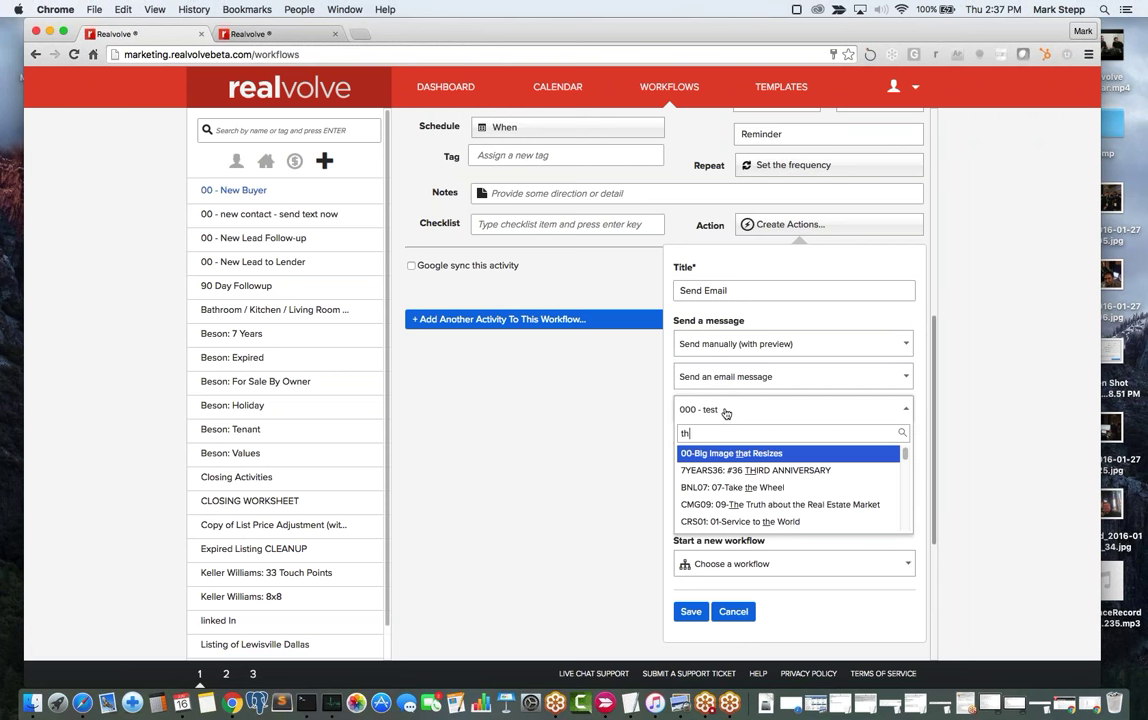
{"action": "type", "text": "ank"}
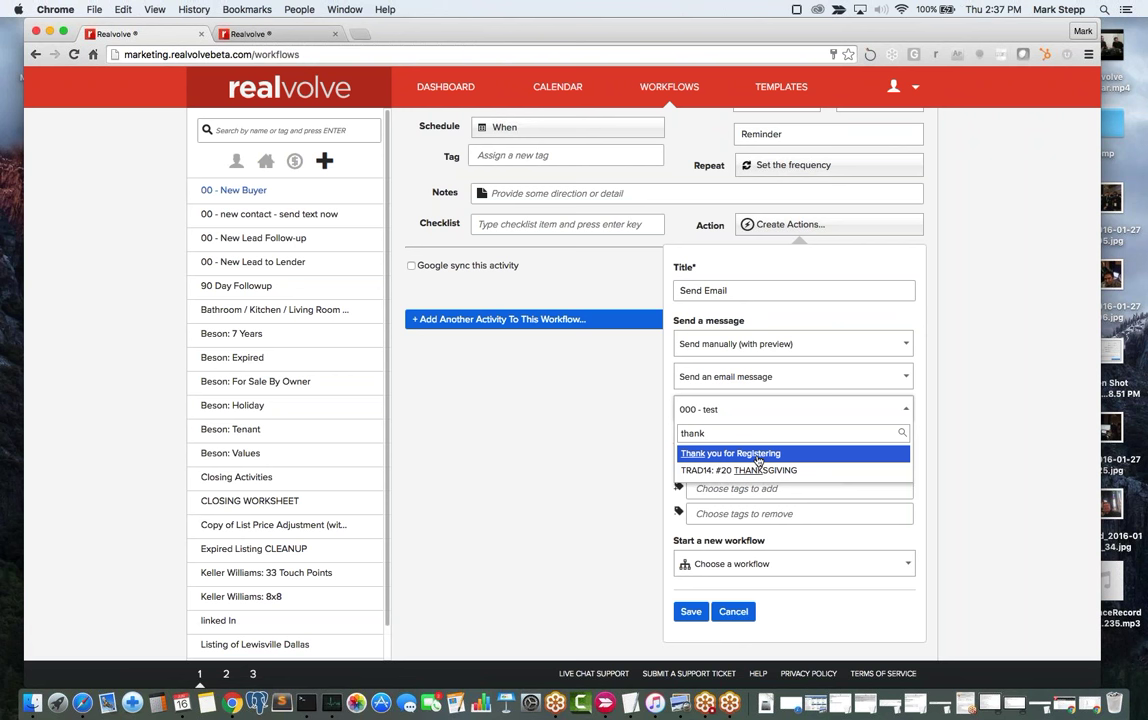
{"action": "left_click", "coordinate": [758, 461]}
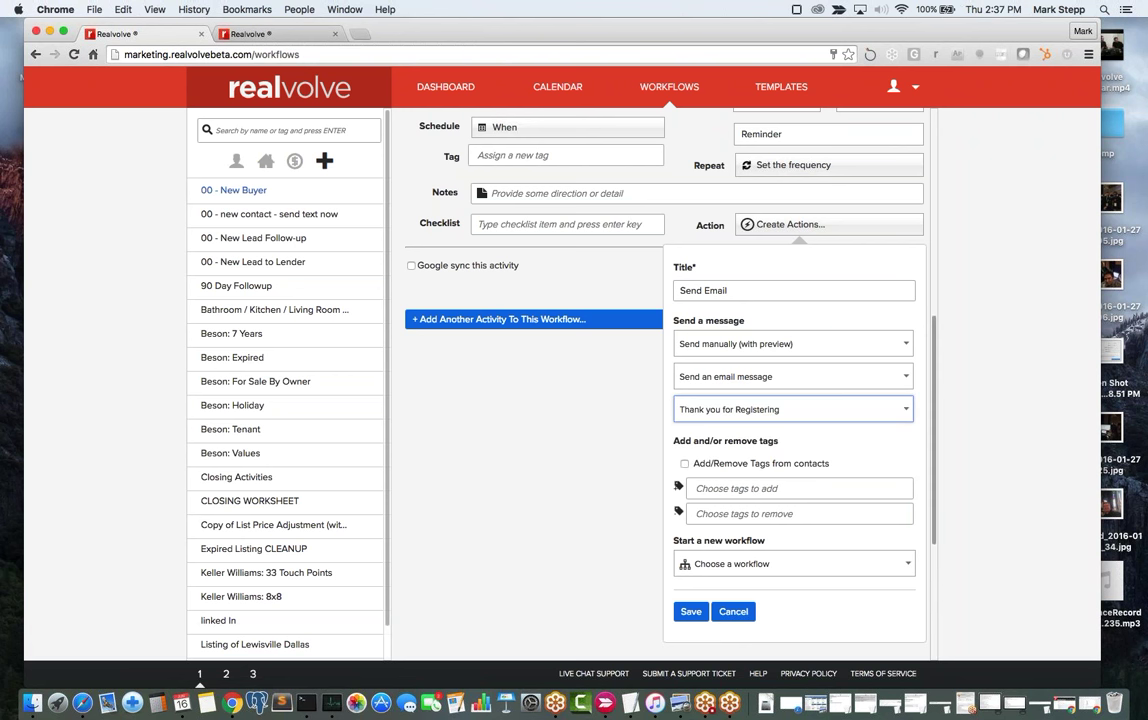
Add the Buyer tag to the action and save it.
{"action": "left_click", "coordinate": [735, 489]}
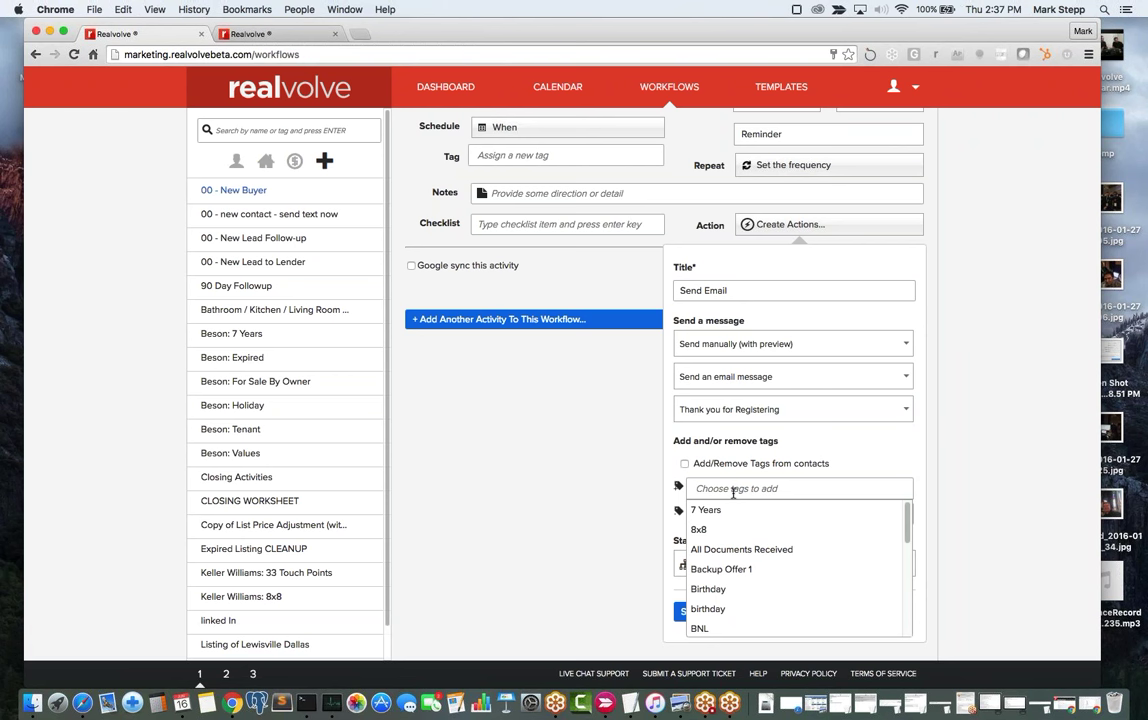
{"action": "type", "text": "Buyer"}
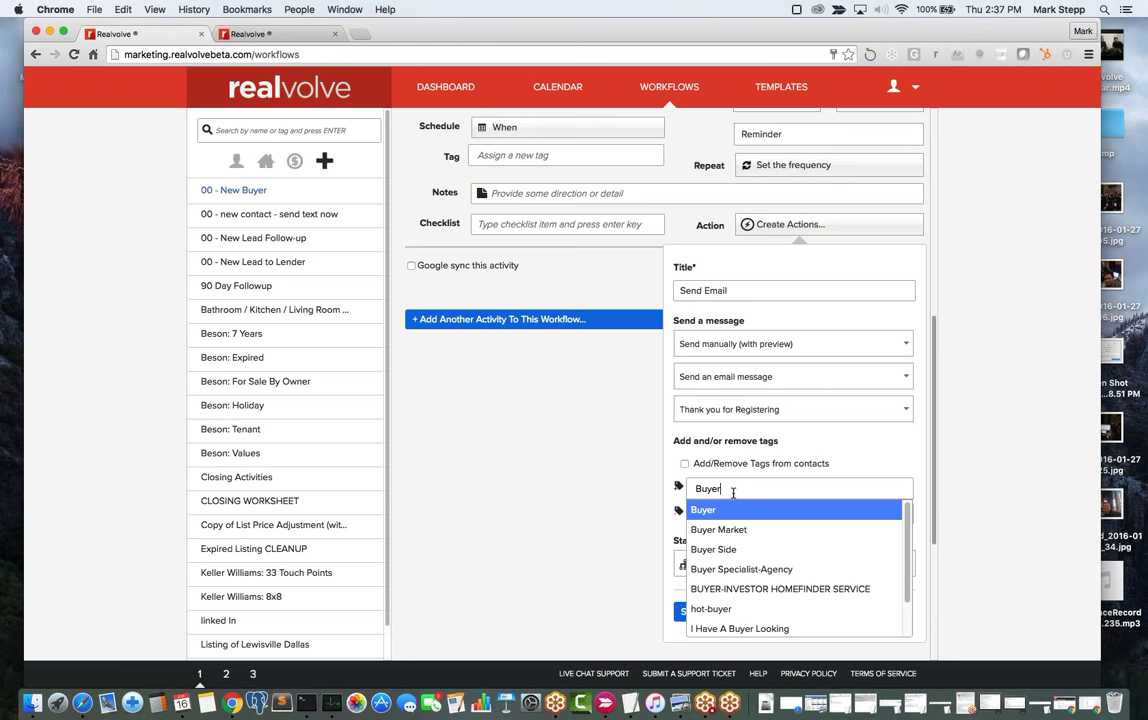
{"action": "key", "text": "Return"}
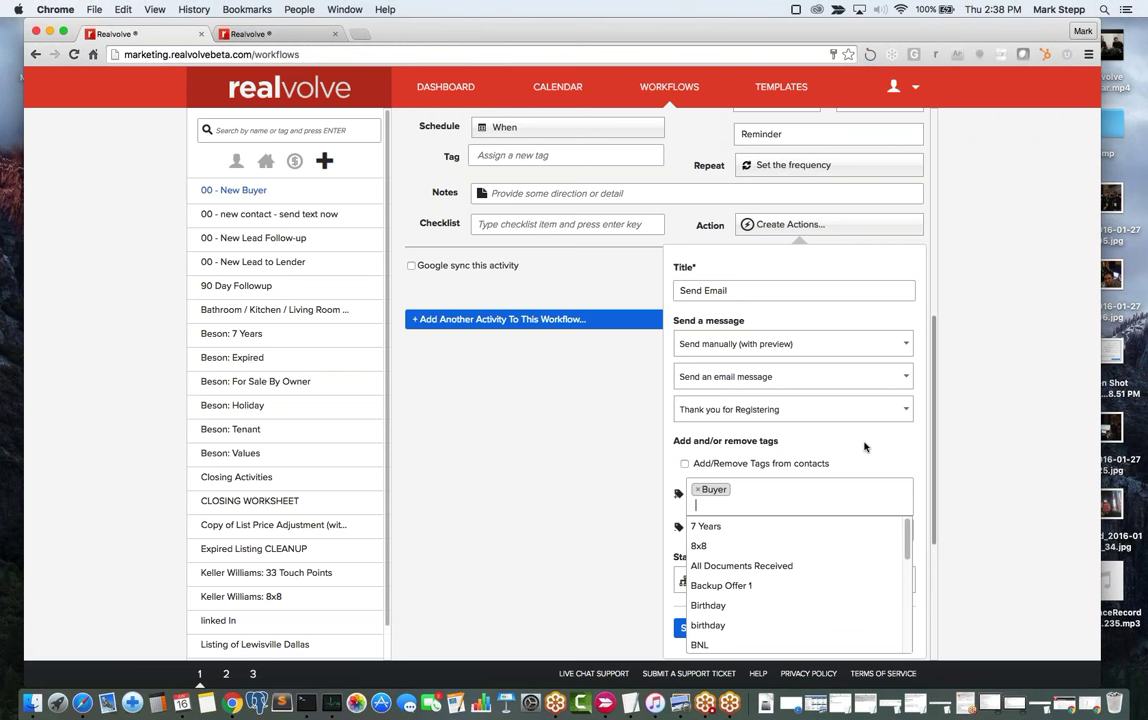
{"action": "left_click", "coordinate": [863, 510]}
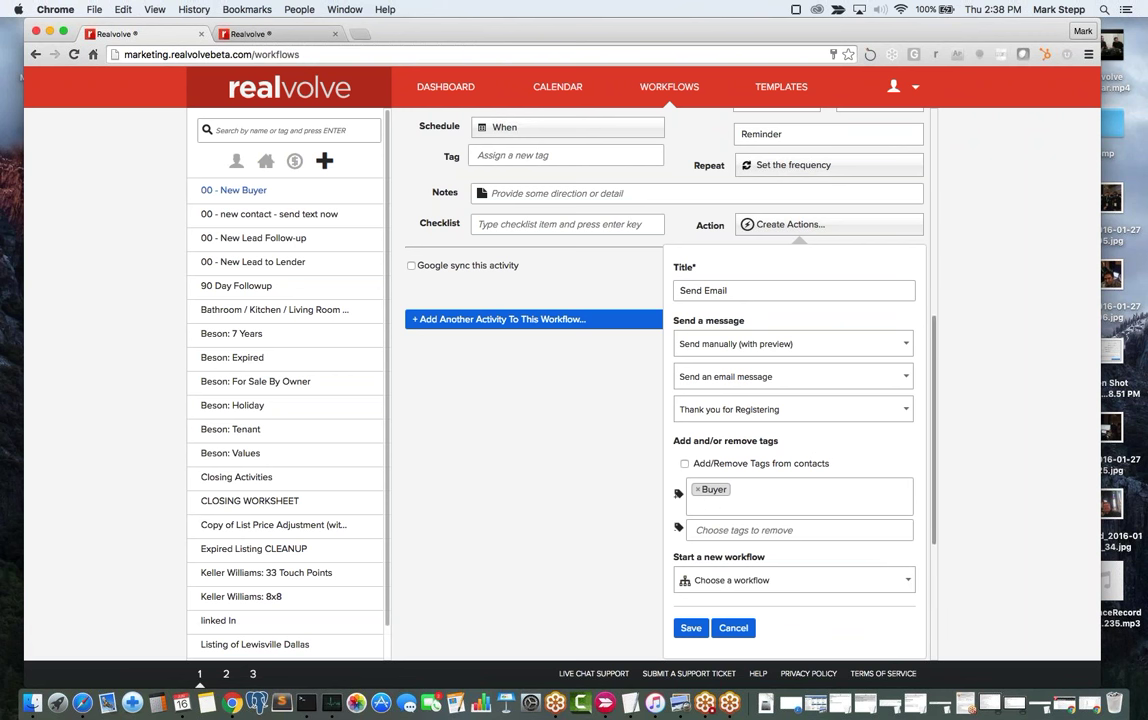
{"action": "left_click", "coordinate": [690, 627]}
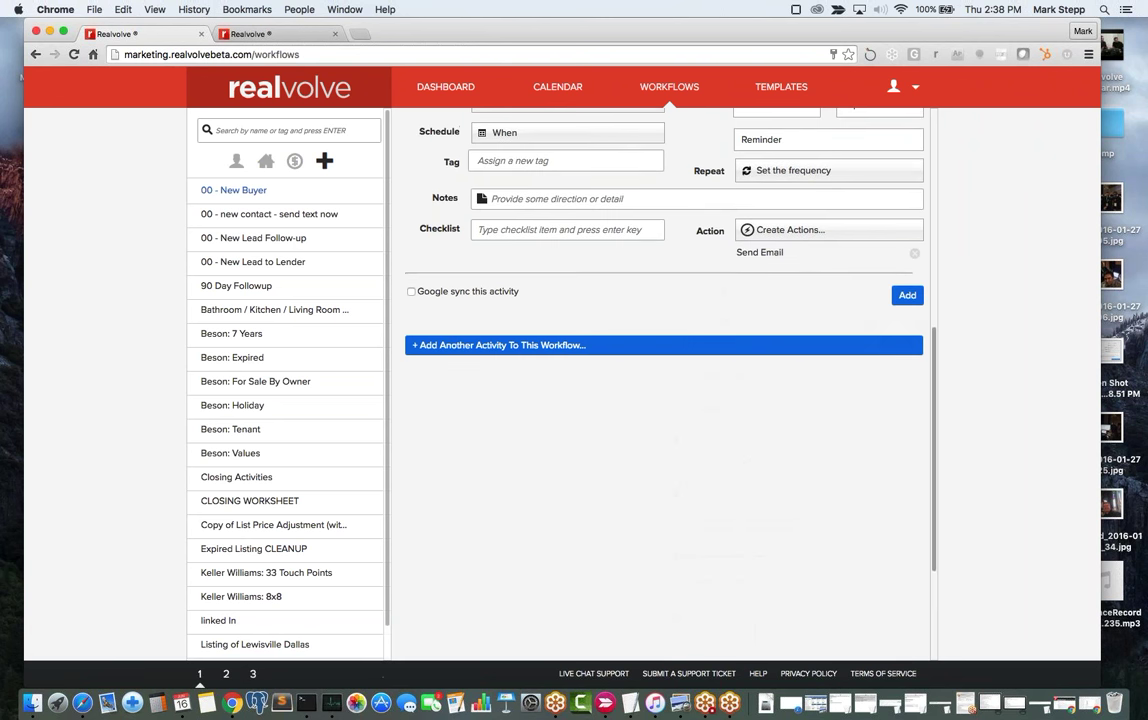
Add the Send Thank You Letter Email activity, due 0 days after Start Date for Record Owner.
{"action": "scroll", "coordinate": [751, 518], "scroll_direction": "up", "scroll_amount": 5}
{"action": "scroll", "coordinate": [751, 518], "scroll_direction": "down", "scroll_amount": 3}
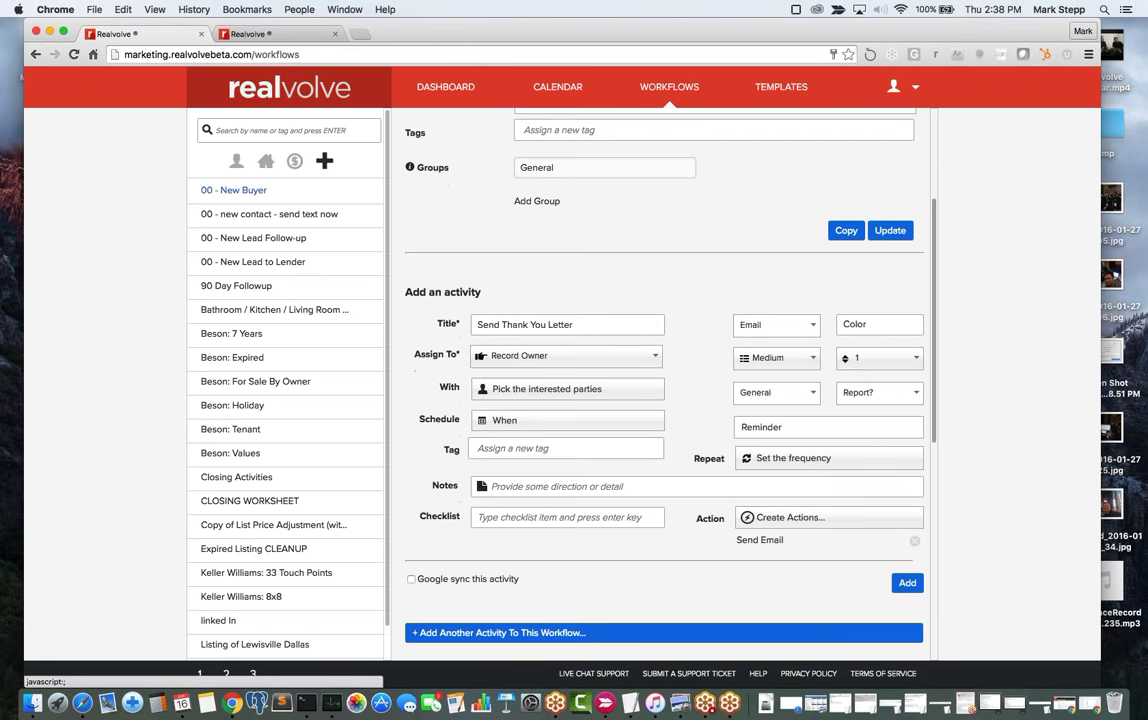
{"action": "scroll", "coordinate": [751, 518], "scroll_direction": "down", "scroll_amount": 1}
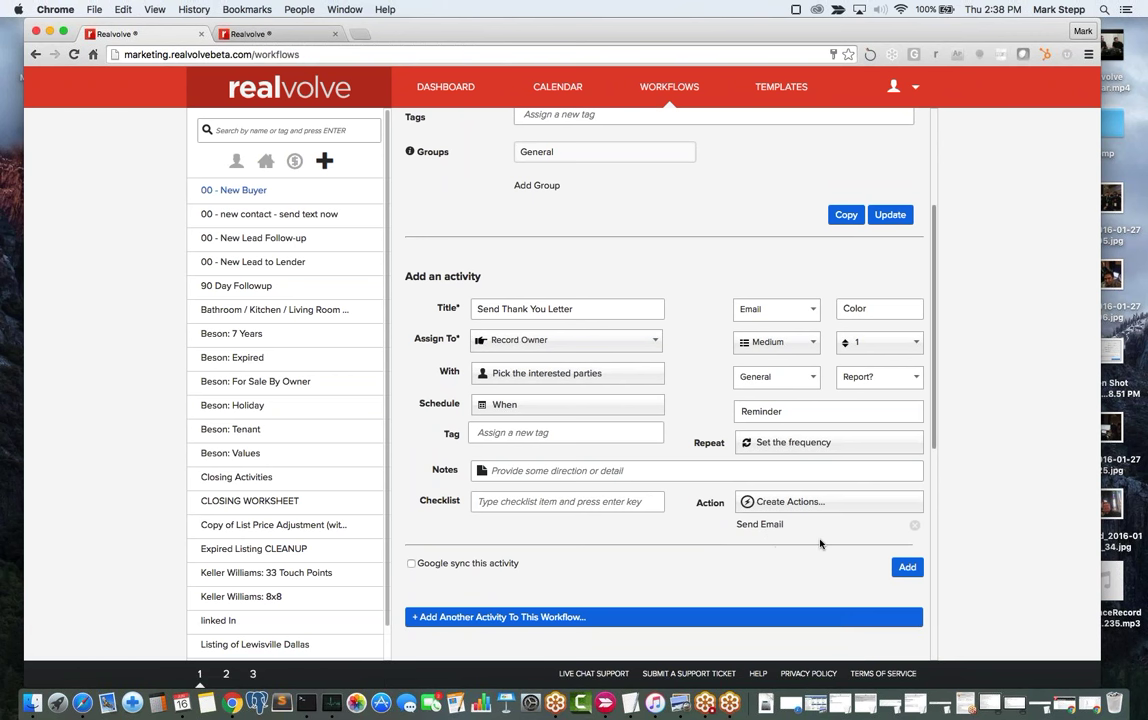
{"action": "left_click", "coordinate": [907, 568]}
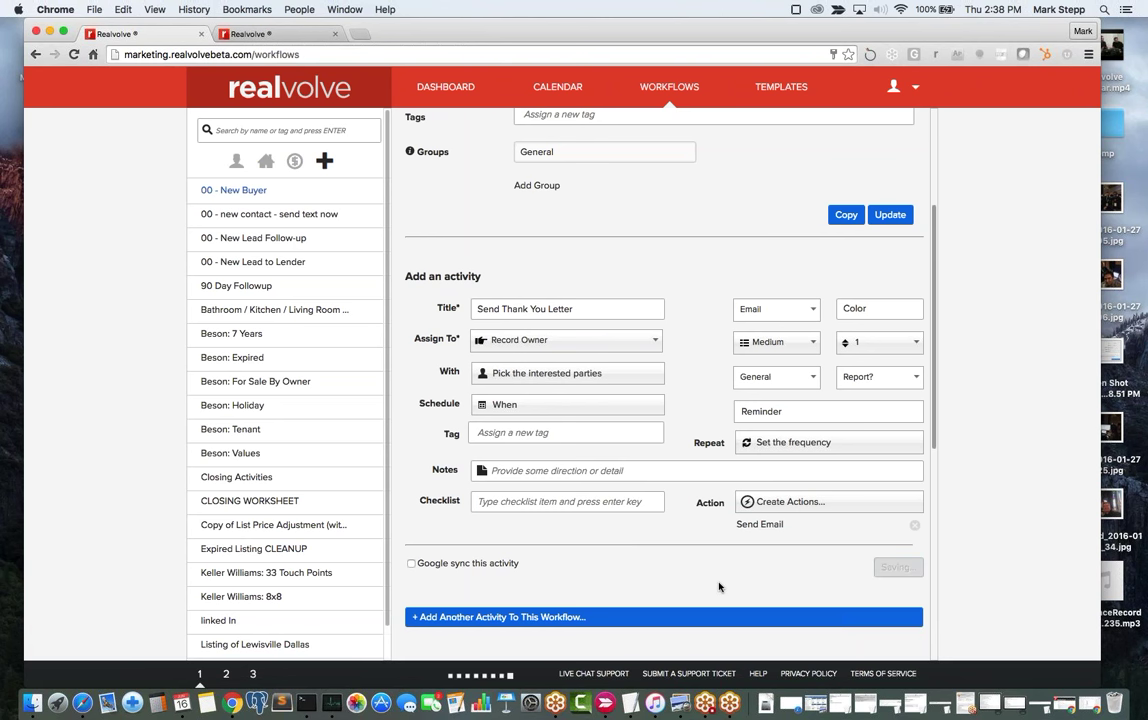
{"action": "mouse_move", "coordinate": [520, 282]}
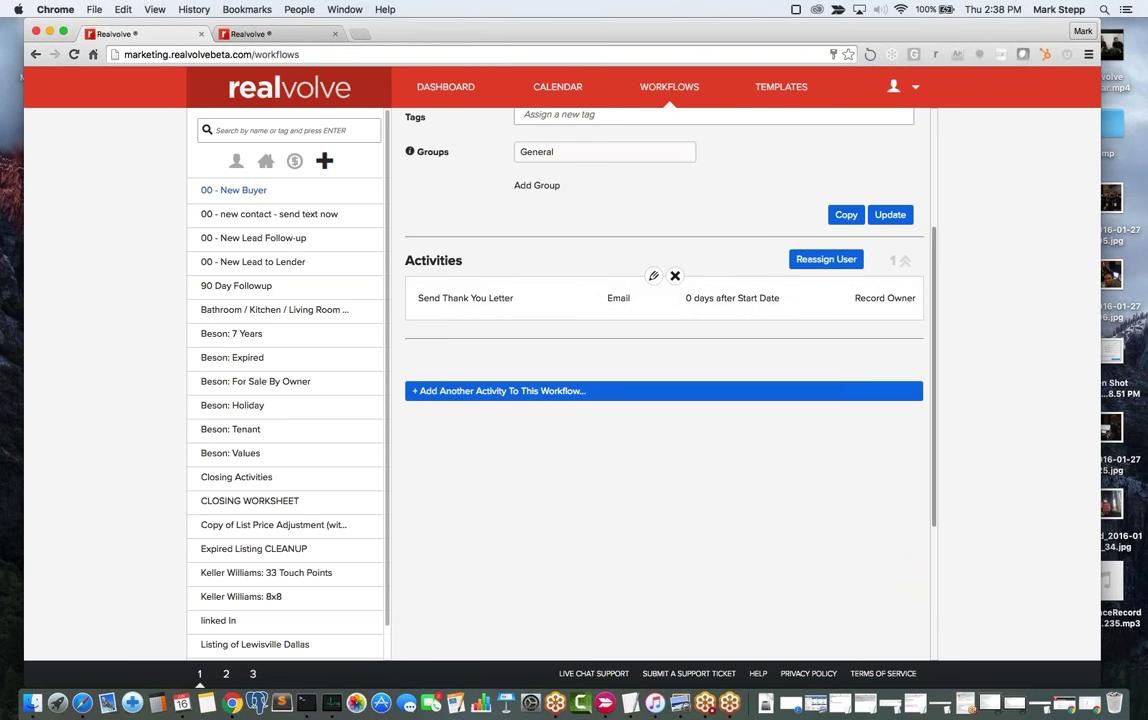
Start another activity titled 'Check MLS for Buyer'.
{"action": "left_click", "coordinate": [633, 393]}
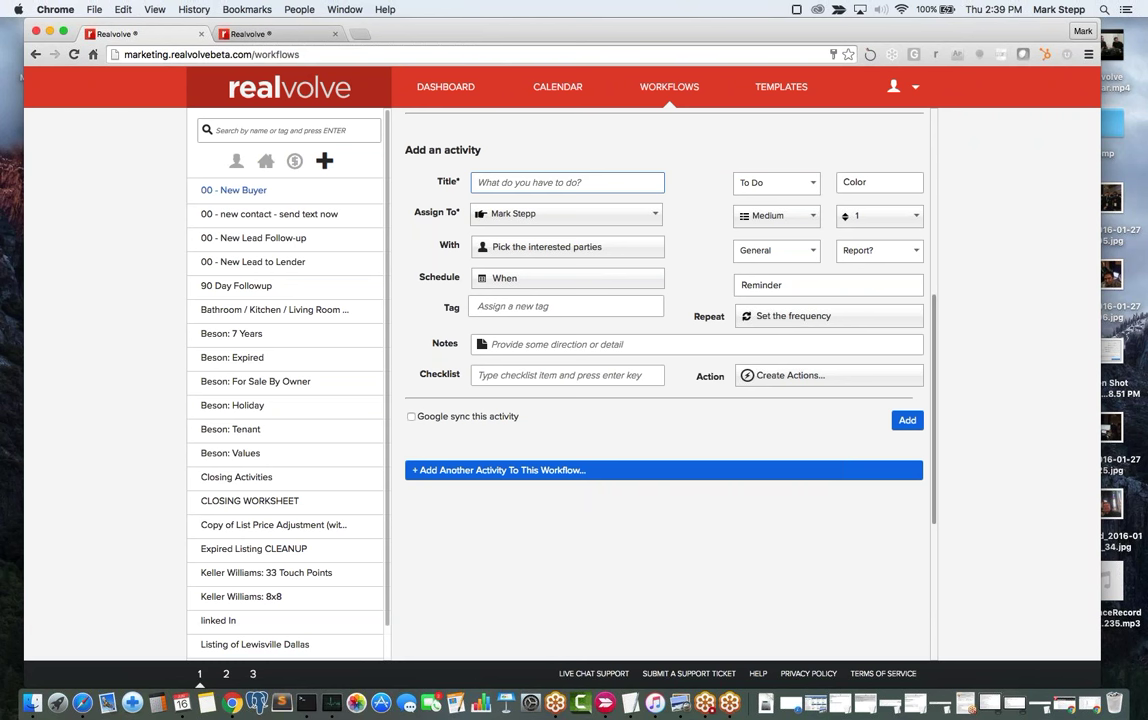
{"action": "type", "text": "Check MLS for"}
{"action": "type", "text": "Buyer"}
{"action": "key", "text": "Tab"}
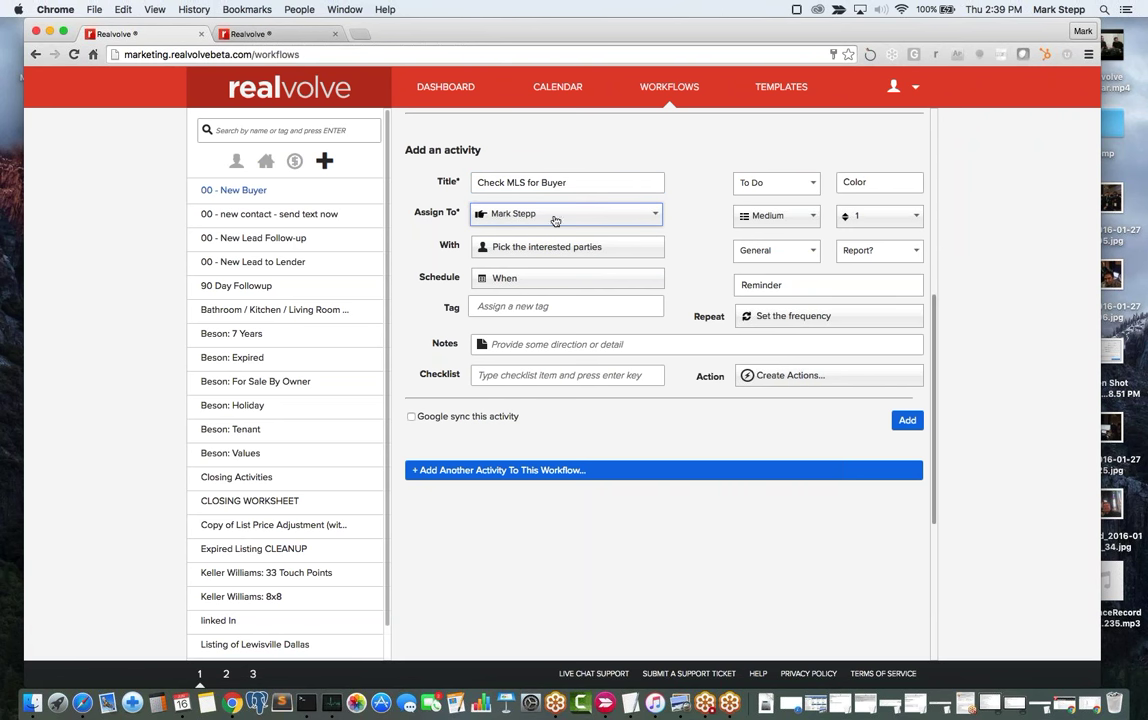
Schedule the activity's due date for 7 days after Start Date.
{"action": "left_click", "coordinate": [521, 283]}
{"action": "left_click", "coordinate": [452, 441]}
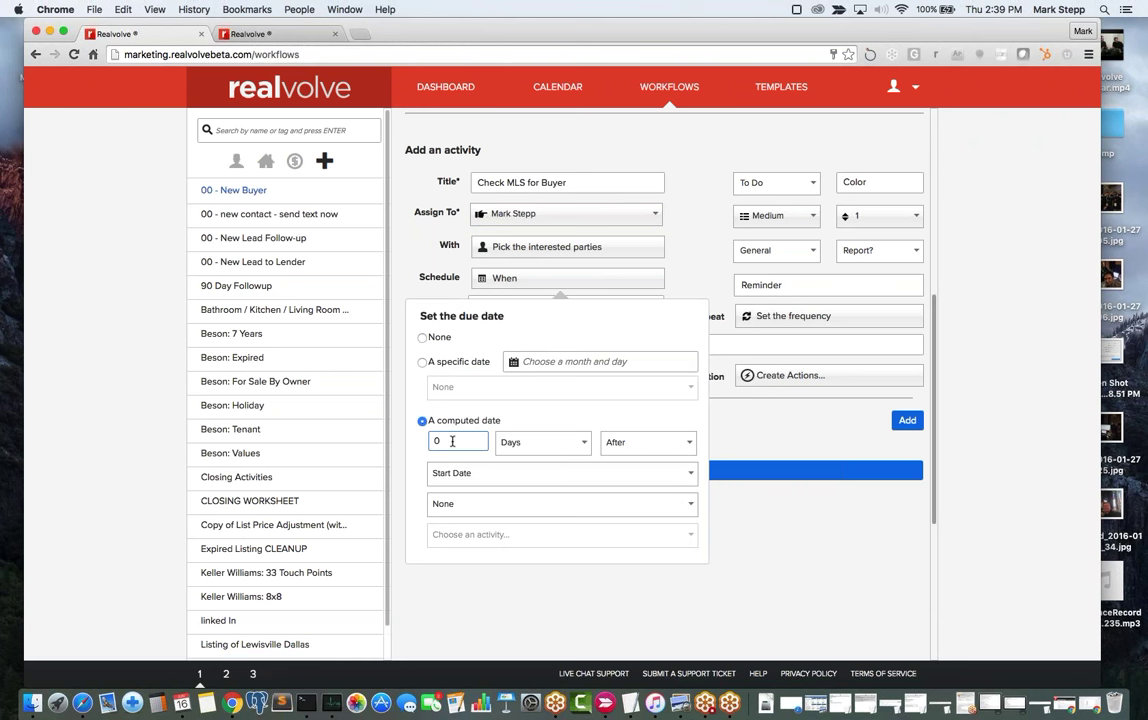
{"action": "key", "text": "super+a"}
{"action": "type", "text": "7"}
{"action": "key", "text": "Tab"}
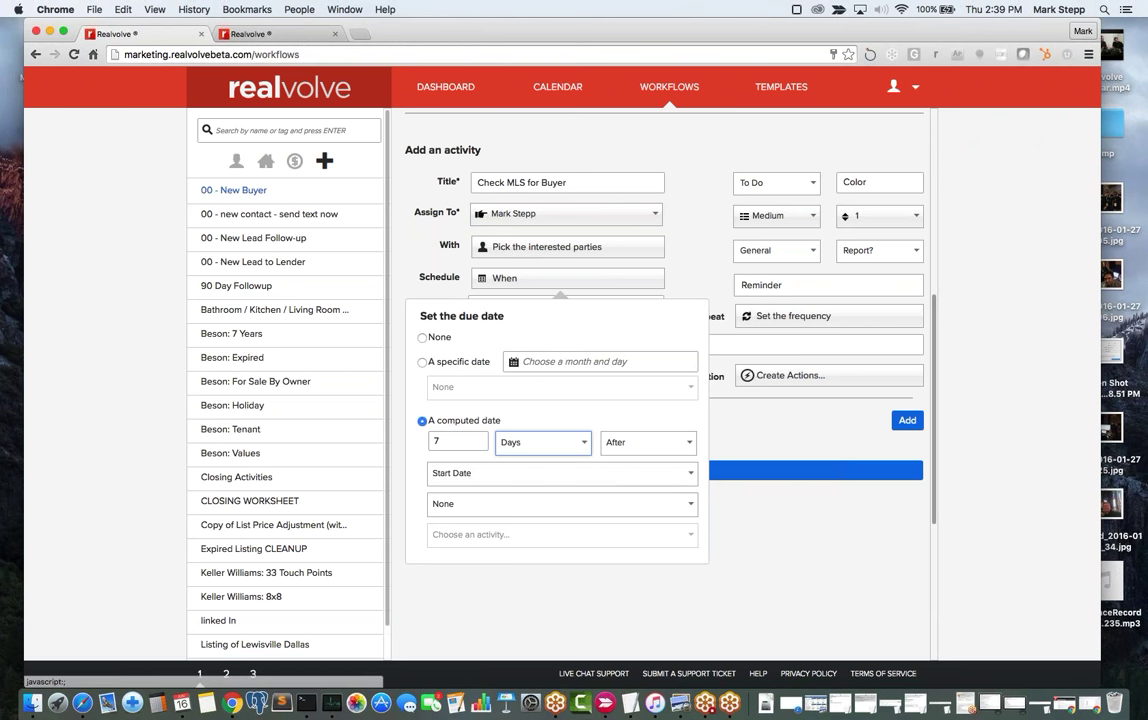
Try Weekly and Daily every-7-days repeats, leave repeat at None, and add Check MLS for Buyer.
{"action": "left_click", "coordinate": [710, 269]}
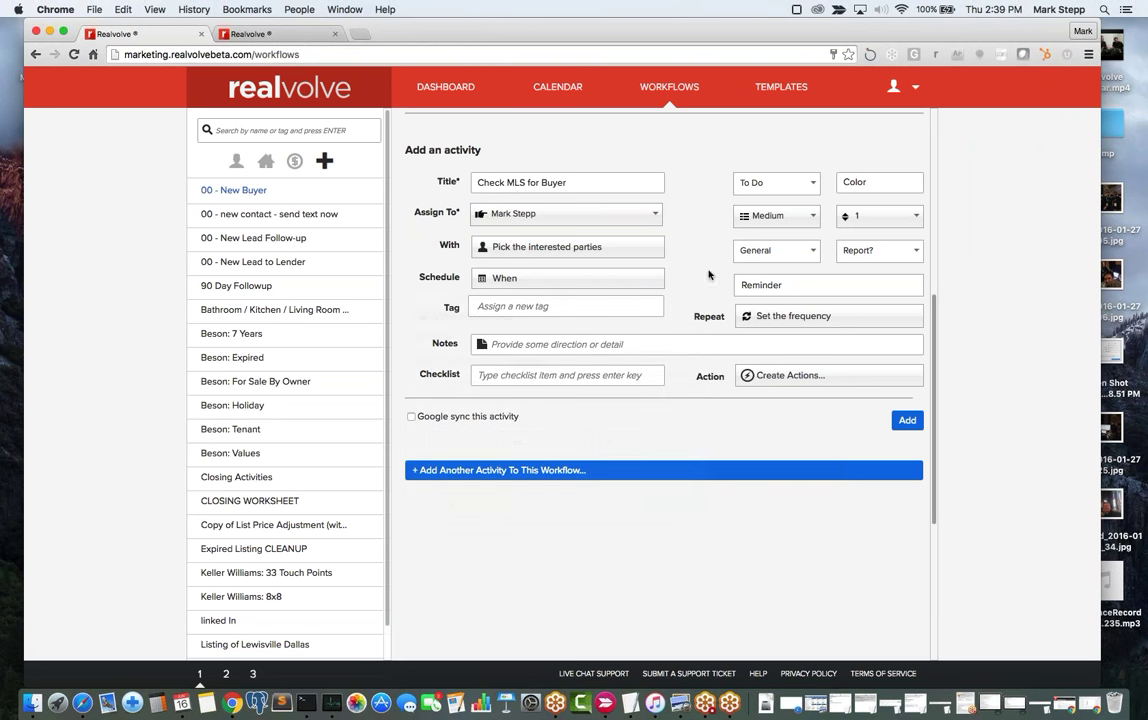
{"action": "left_click", "coordinate": [792, 318]}
{"action": "left_click", "coordinate": [785, 370]}
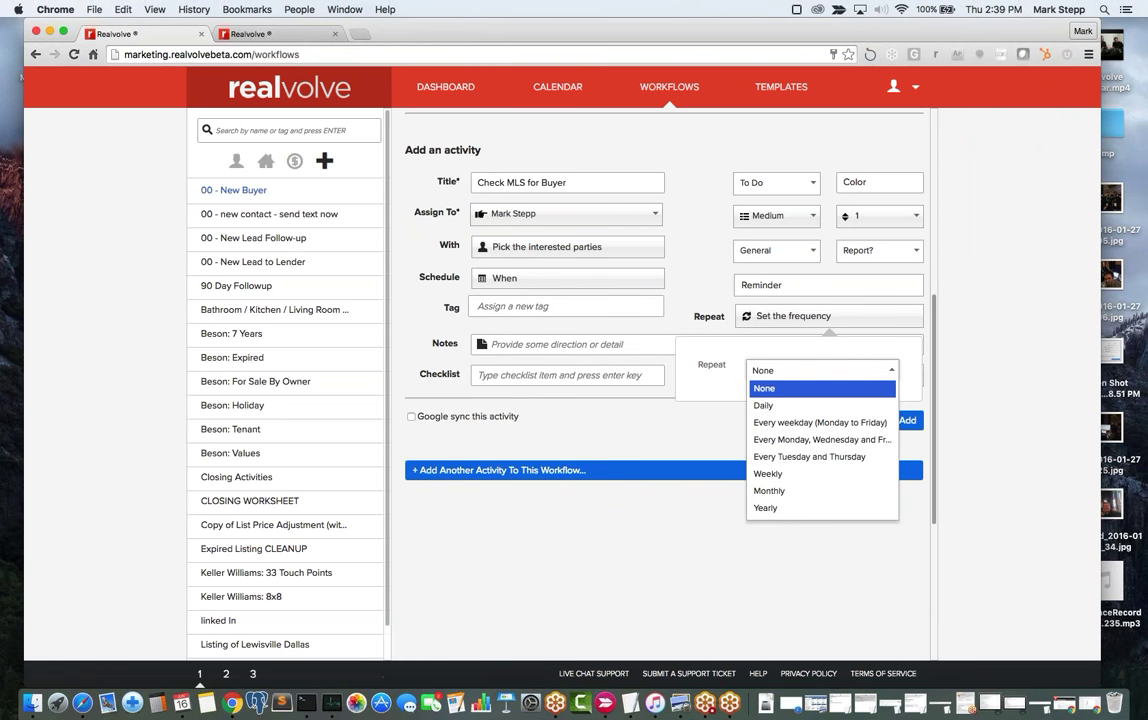
{"action": "left_click", "coordinate": [778, 474]}
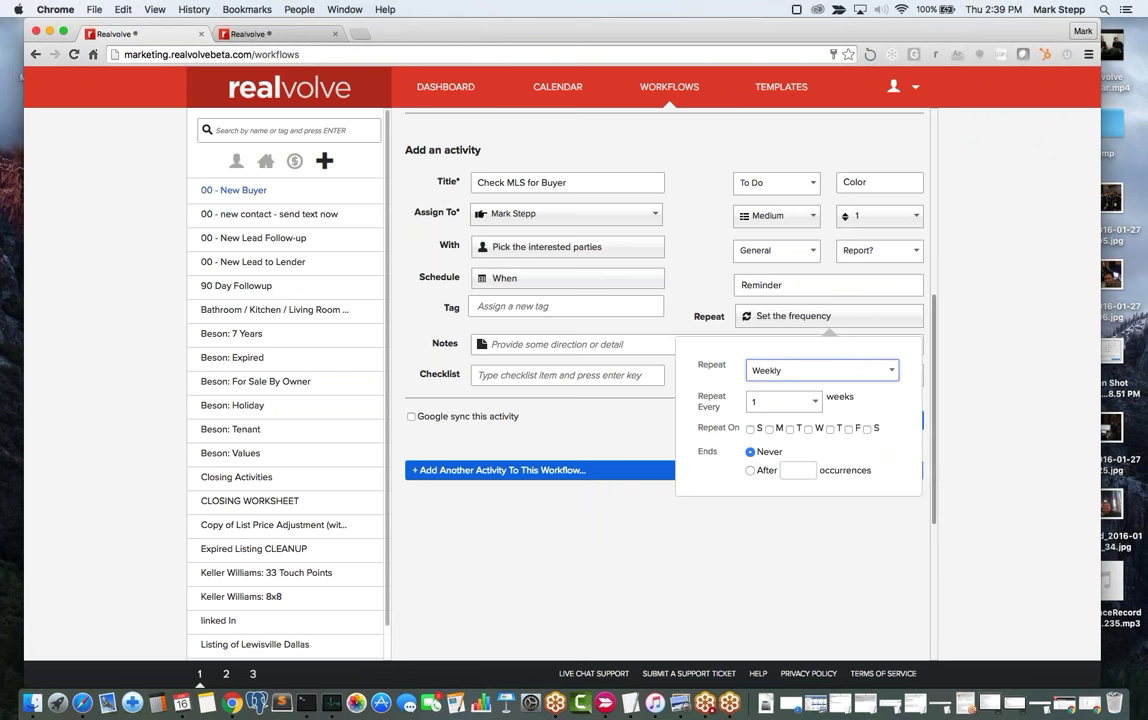
{"action": "left_click", "coordinate": [787, 373]}
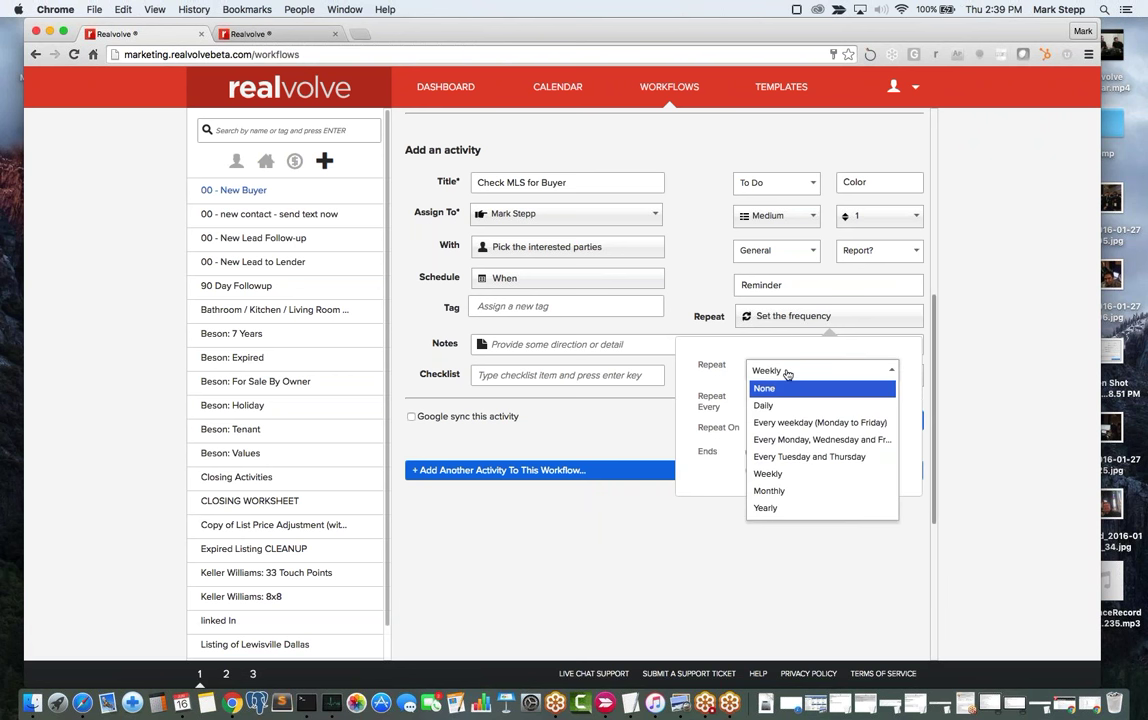
{"action": "left_click", "coordinate": [771, 408]}
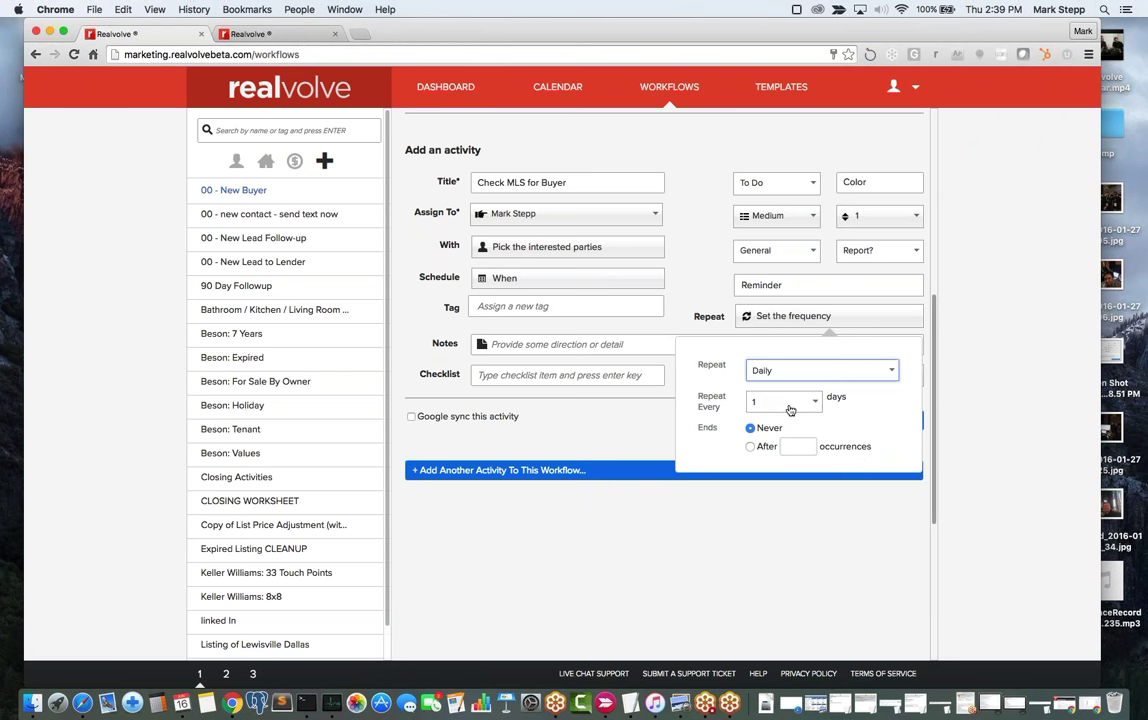
{"action": "left_click", "coordinate": [786, 402]}
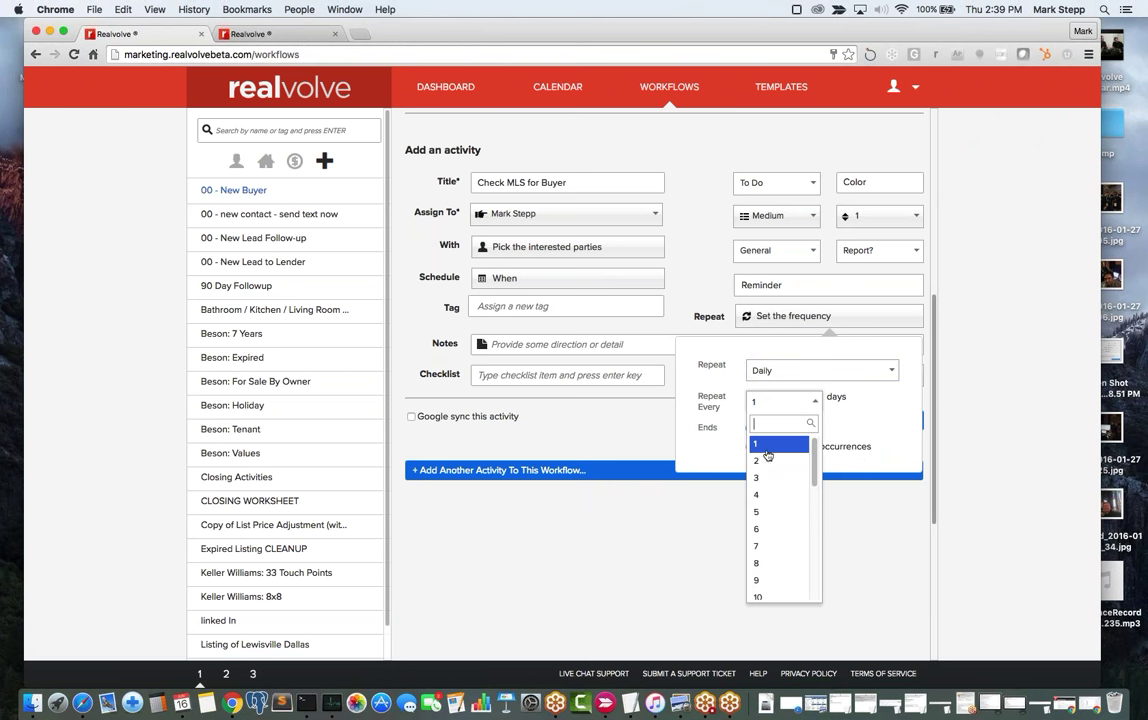
{"action": "left_click", "coordinate": [764, 546]}
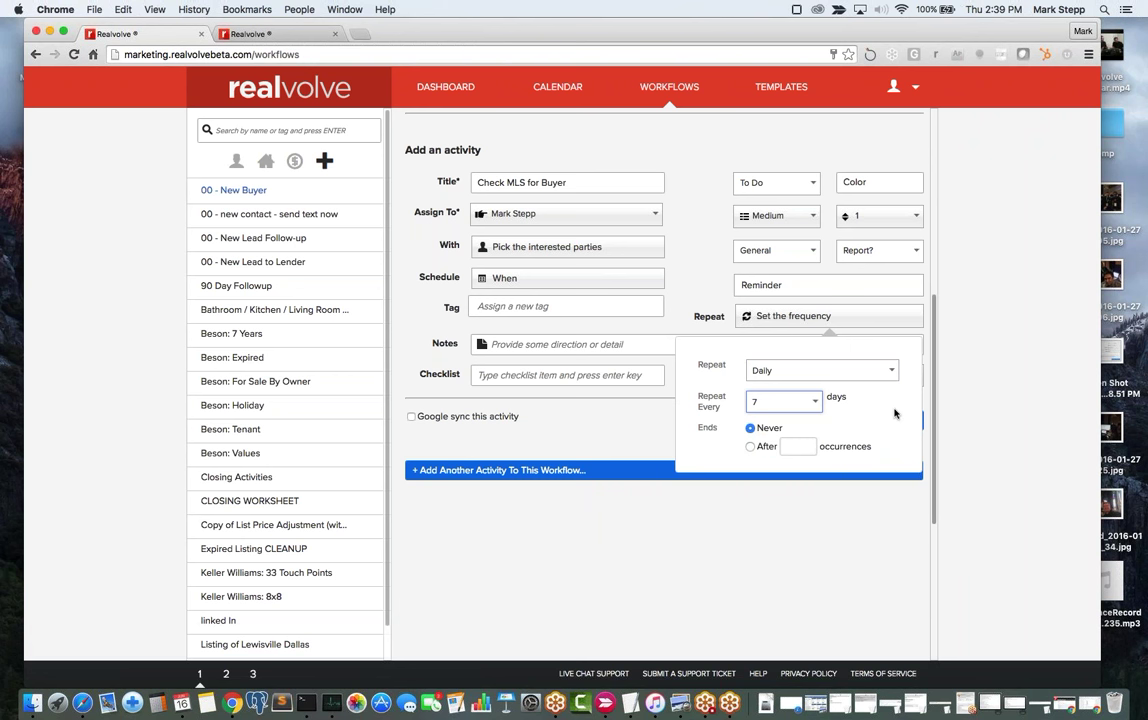
{"action": "left_click", "coordinate": [802, 372]}
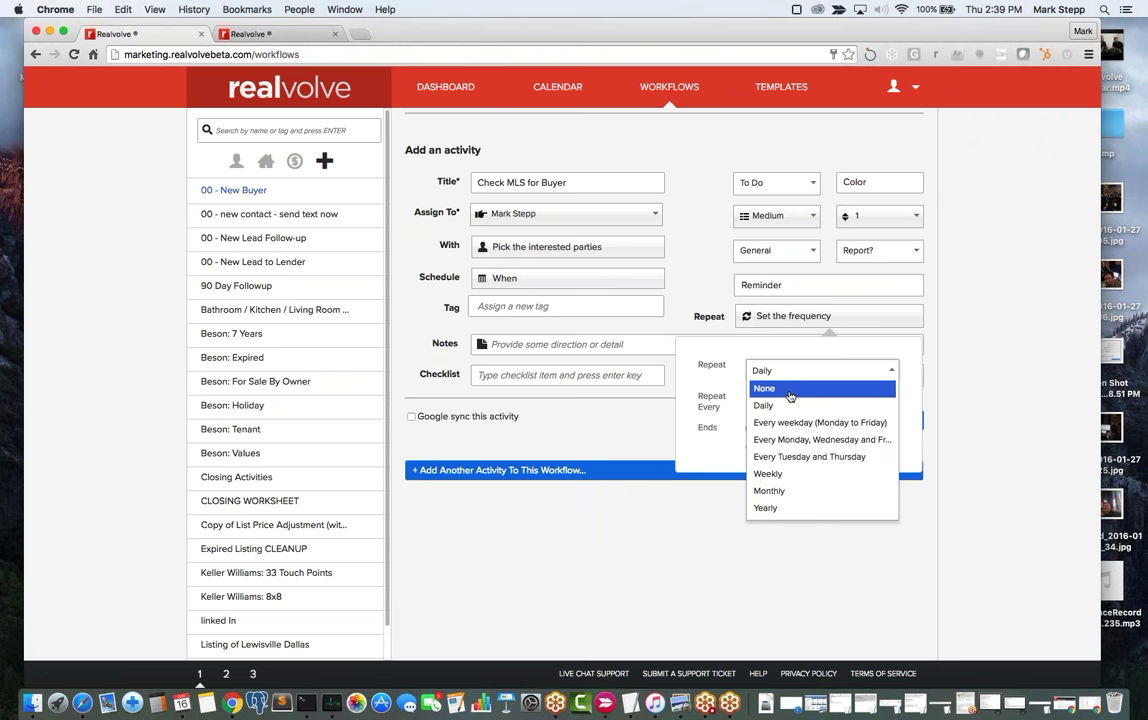
{"action": "left_click", "coordinate": [802, 385]}
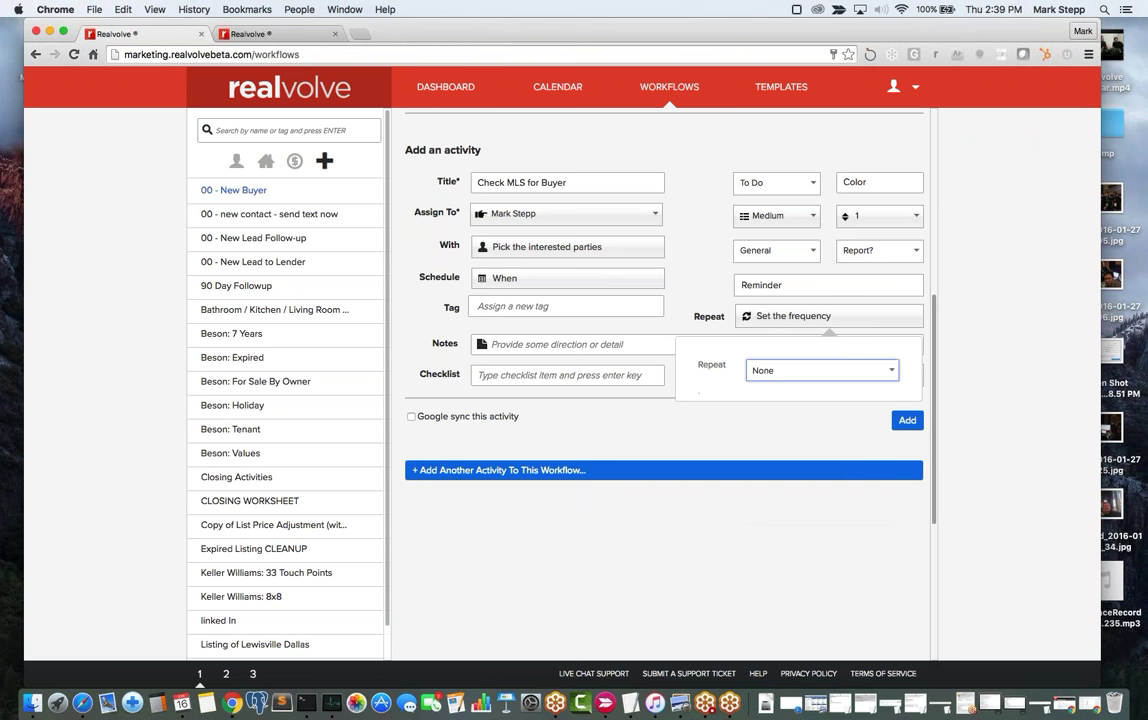
{"action": "left_click", "coordinate": [695, 289]}
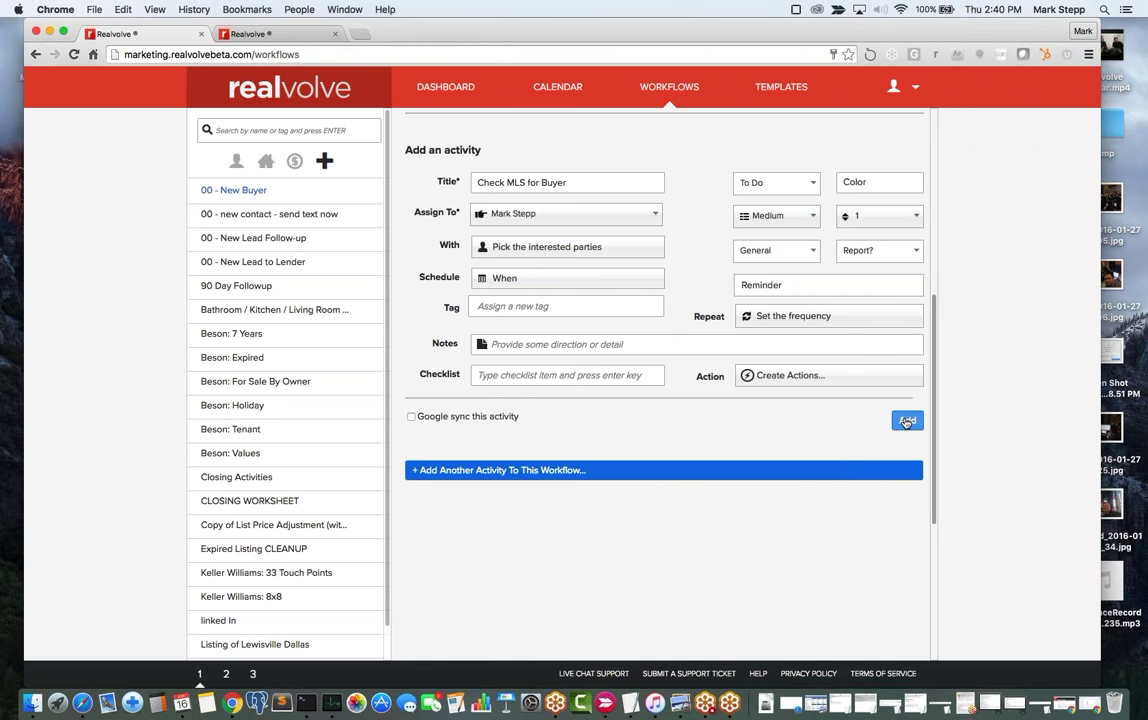
{"action": "left_click", "coordinate": [906, 421]}
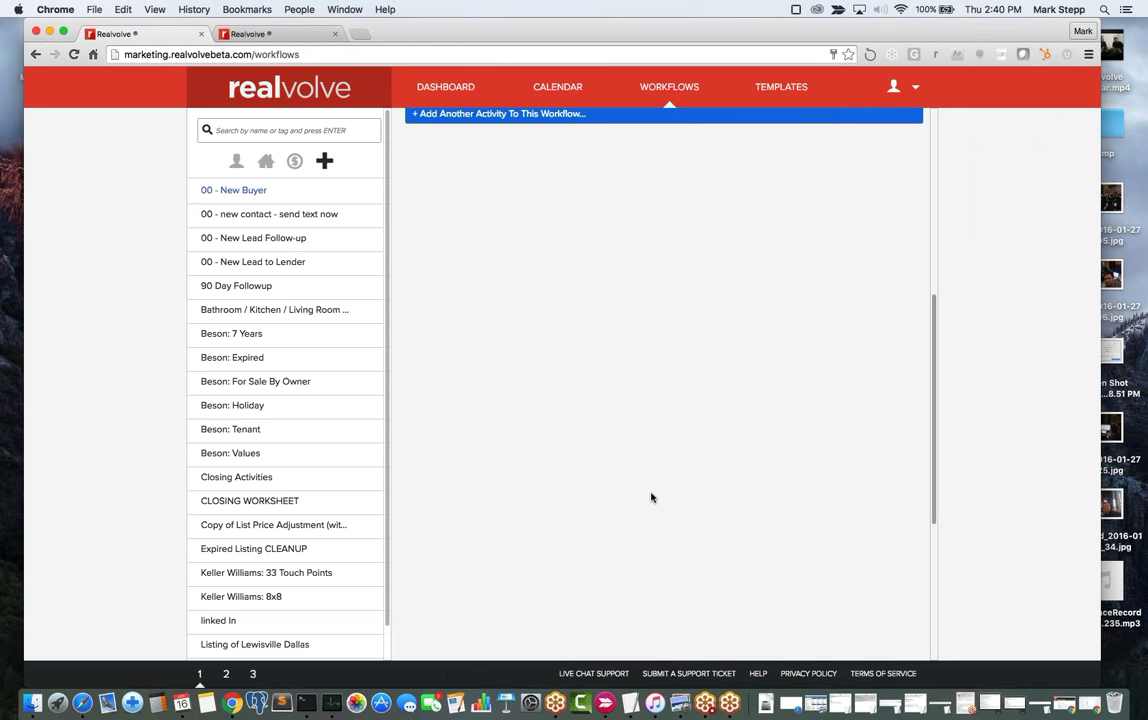
Review the workflow's two activities, then go to the Dashboard.
{"action": "scroll", "coordinate": [651, 497], "scroll_direction": "up", "scroll_amount": 5}
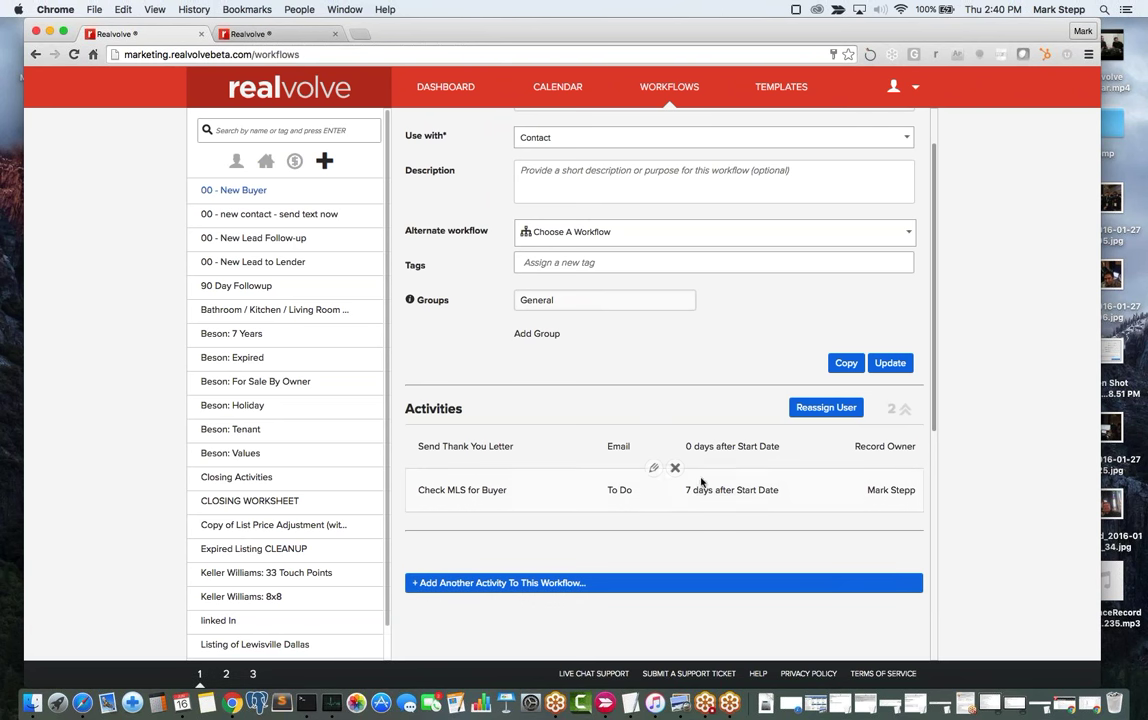
{"action": "scroll", "coordinate": [711, 361], "scroll_direction": "up", "scroll_amount": 1}
{"action": "scroll", "coordinate": [711, 360], "scroll_direction": "up", "scroll_amount": 3}
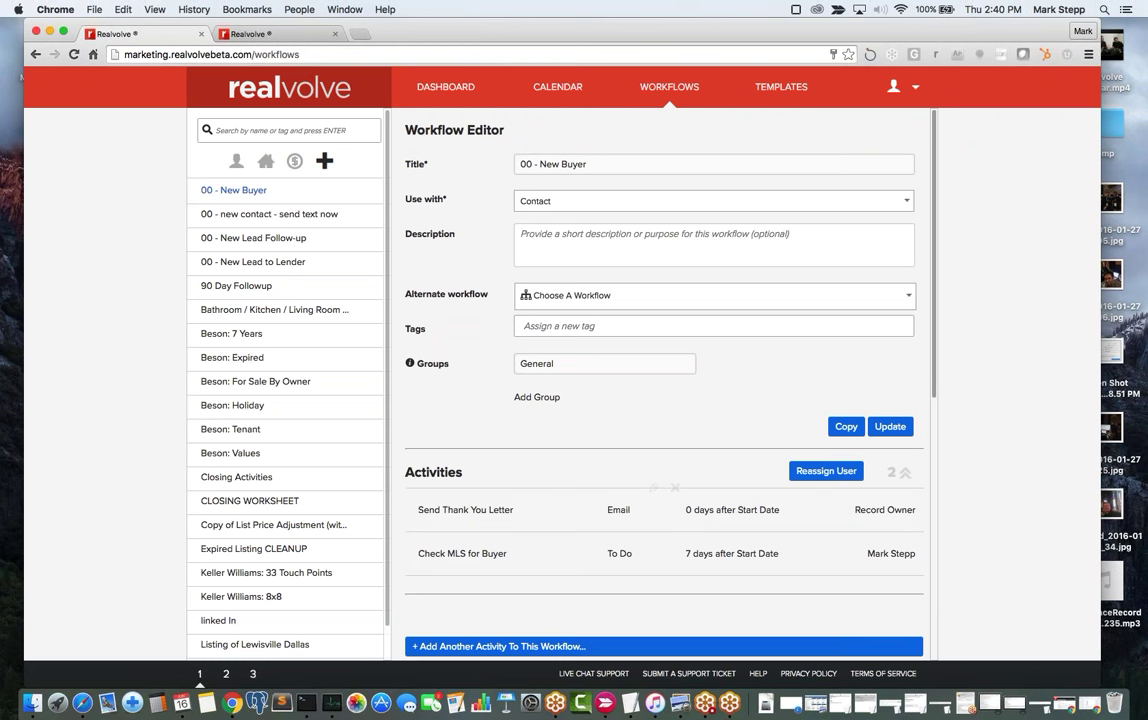
{"action": "left_click", "coordinate": [447, 90]}
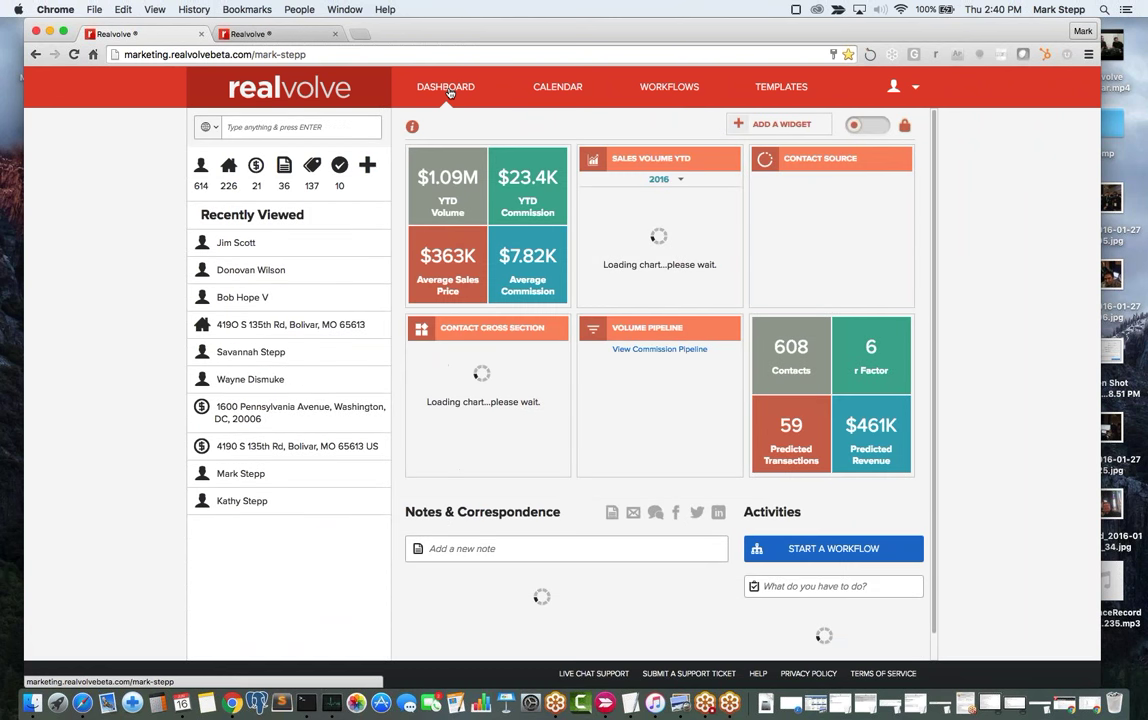
Open a recently viewed contact and start the 00 - New Buyer workflow on it.
{"action": "left_click", "coordinate": [236, 244]}
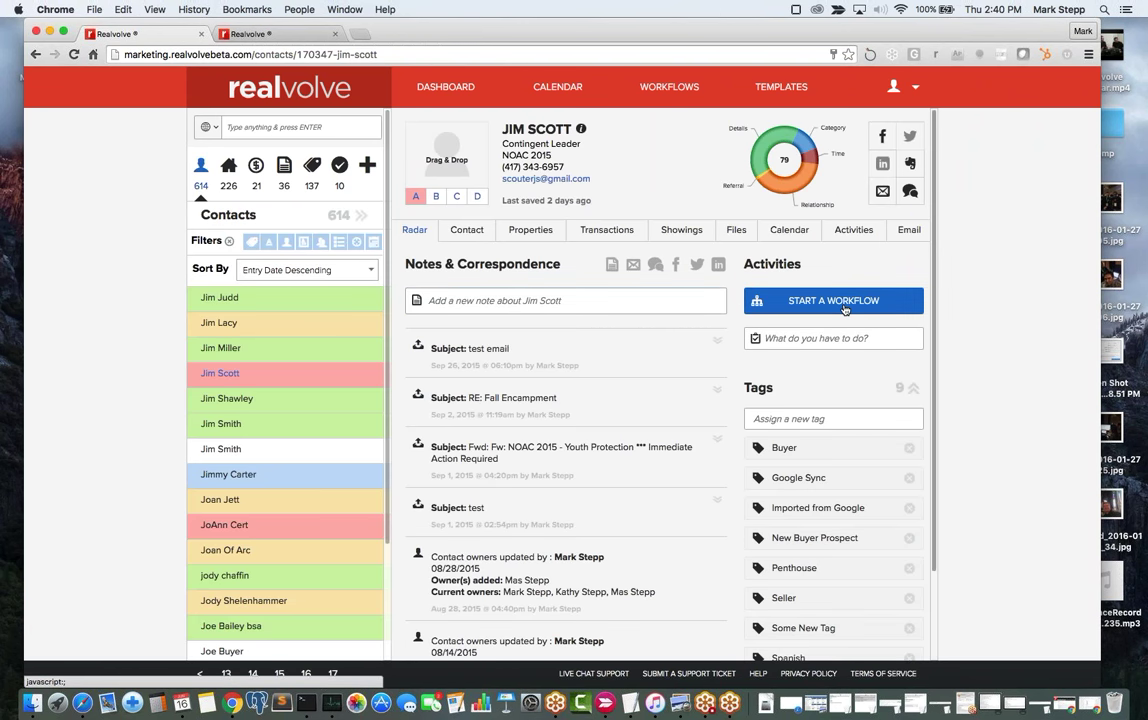
{"action": "left_click", "coordinate": [845, 306]}
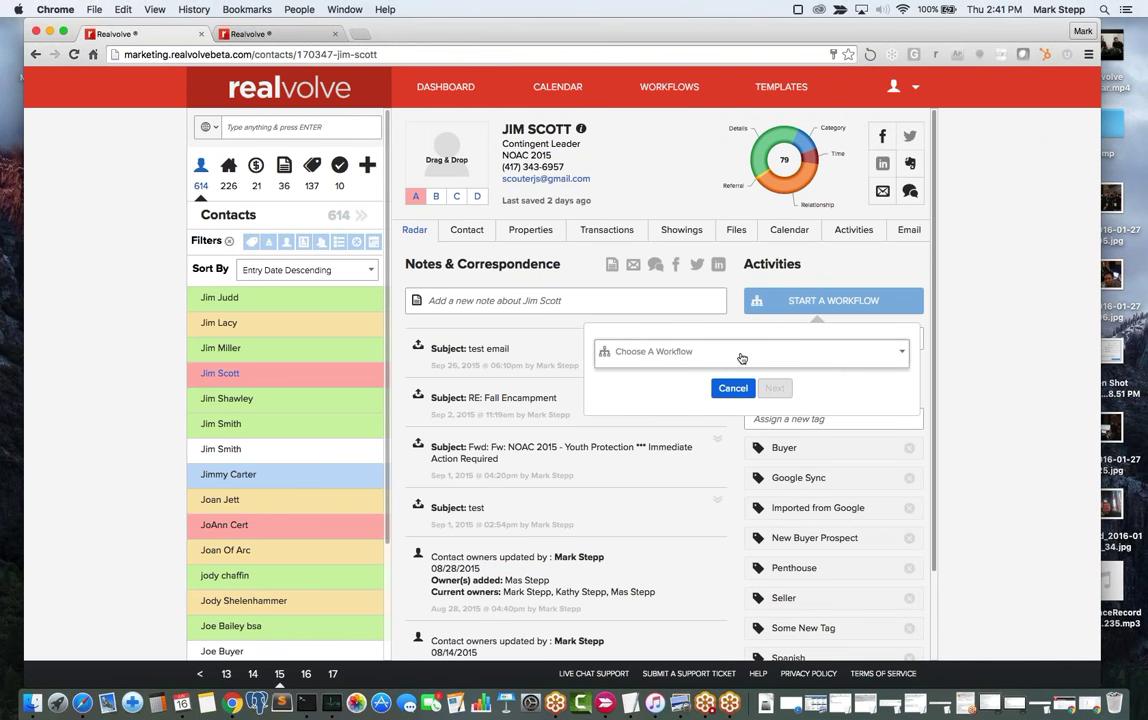
{"action": "left_click", "coordinate": [741, 358]}
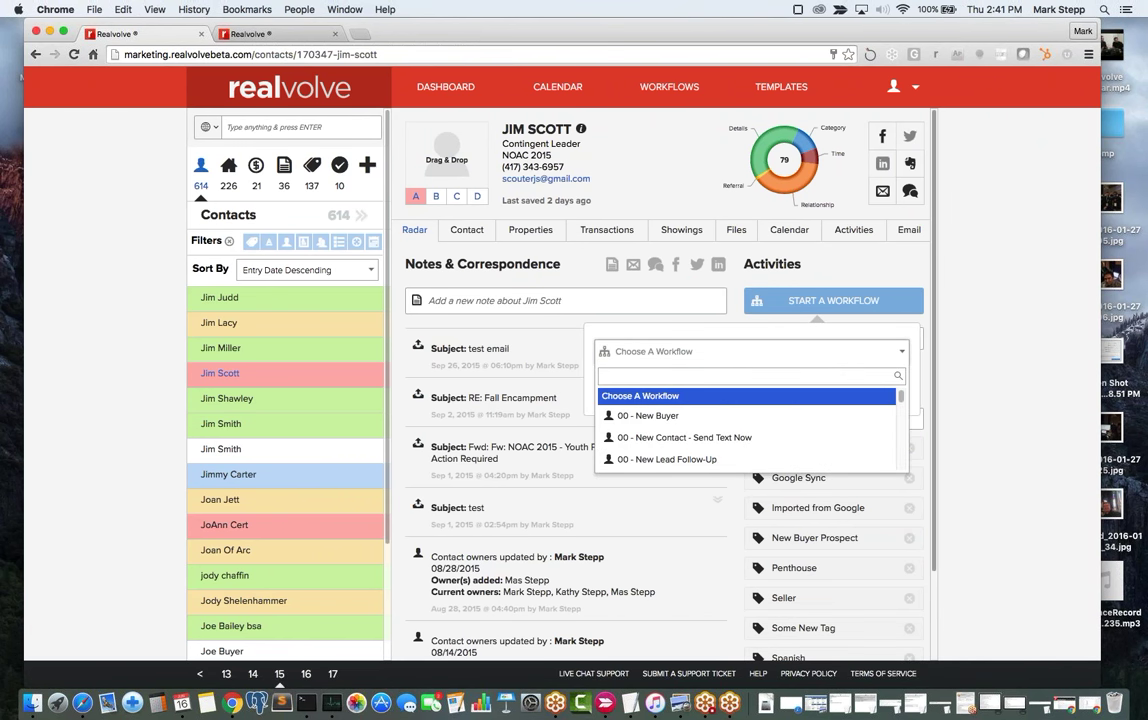
{"action": "left_click", "coordinate": [660, 416]}
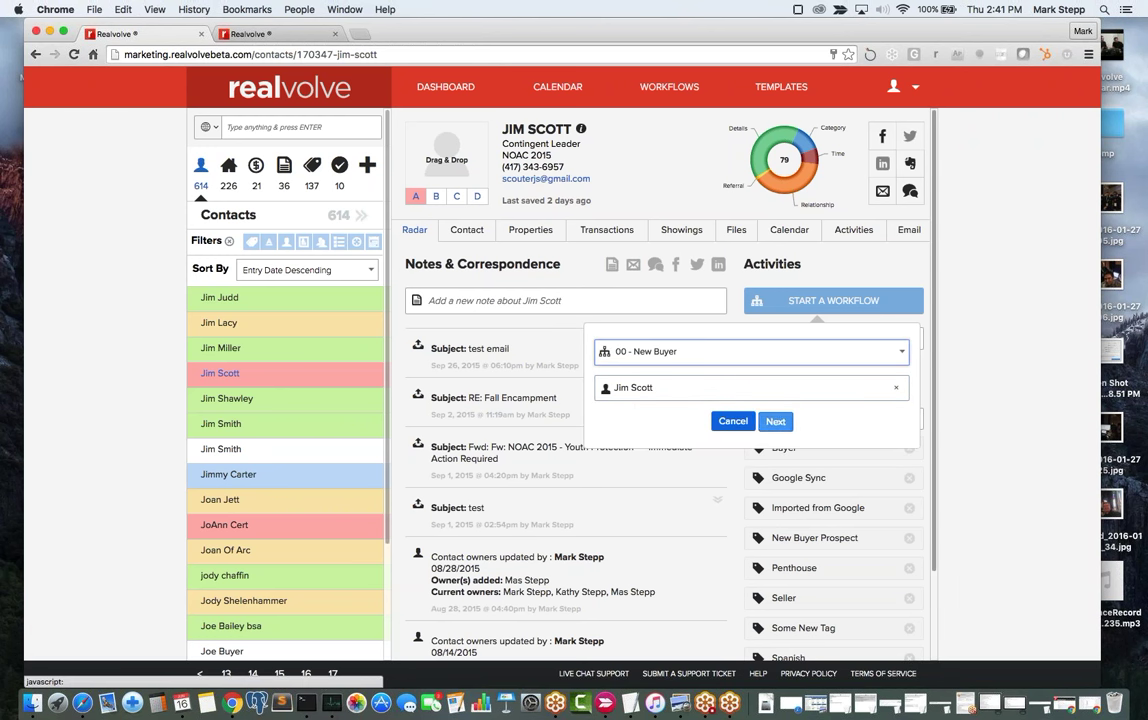
{"action": "left_click", "coordinate": [776, 421]}
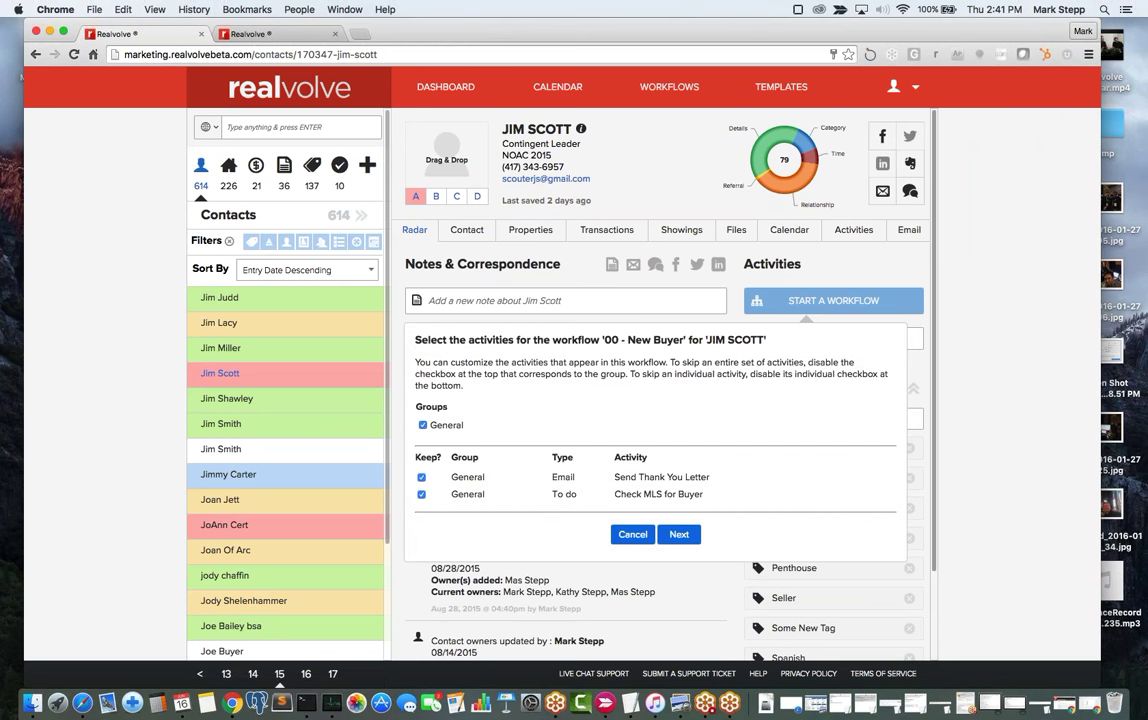
Keep both activities and continue to the task-assignment step.
{"action": "scroll", "coordinate": [660, 420], "scroll_direction": "down", "scroll_amount": 1}
{"action": "scroll", "coordinate": [521, 385], "scroll_direction": "down", "scroll_amount": 2}
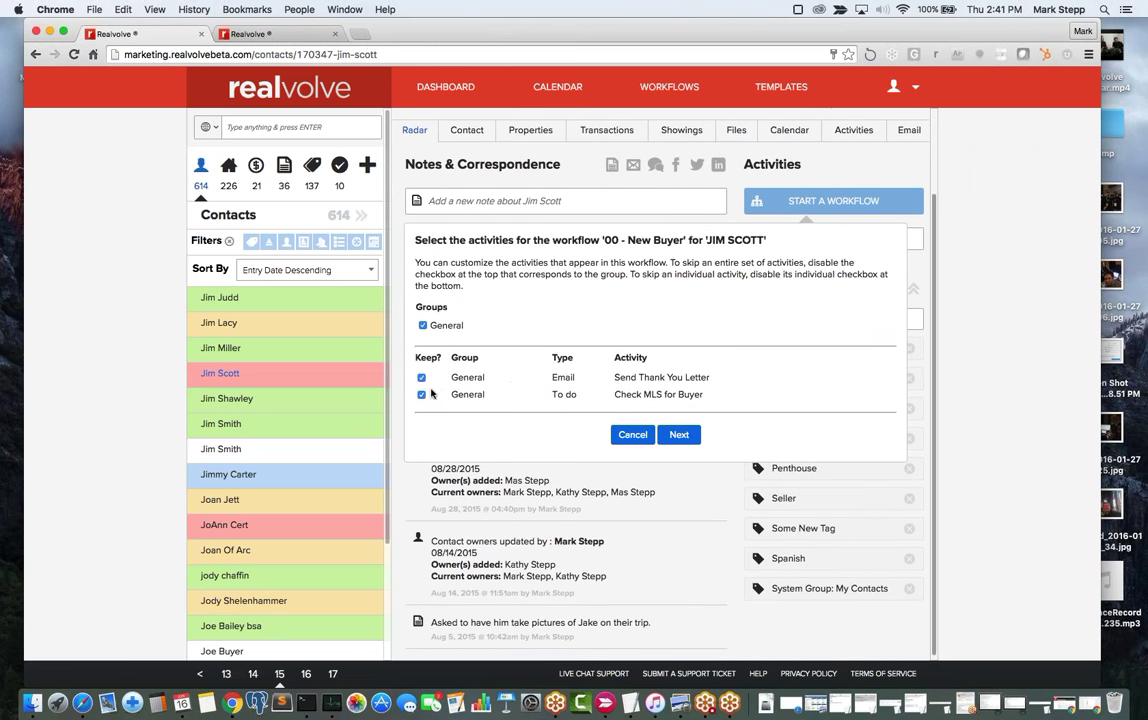
{"action": "left_click", "coordinate": [421, 396]}
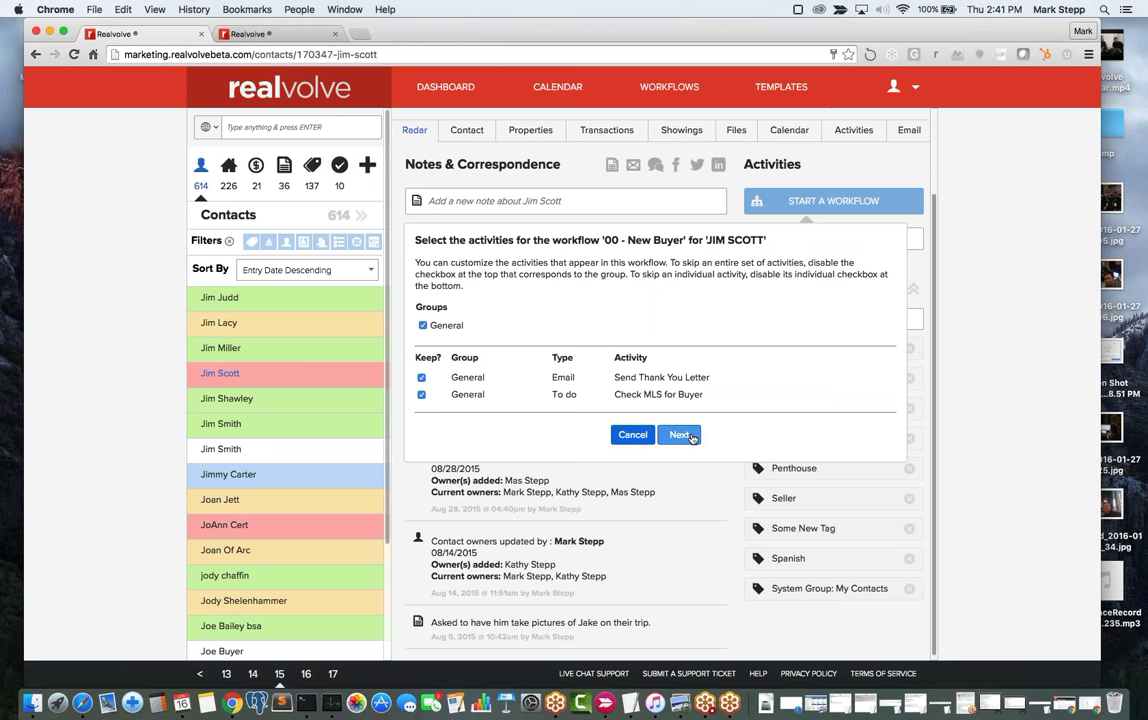
{"action": "left_click", "coordinate": [689, 436]}
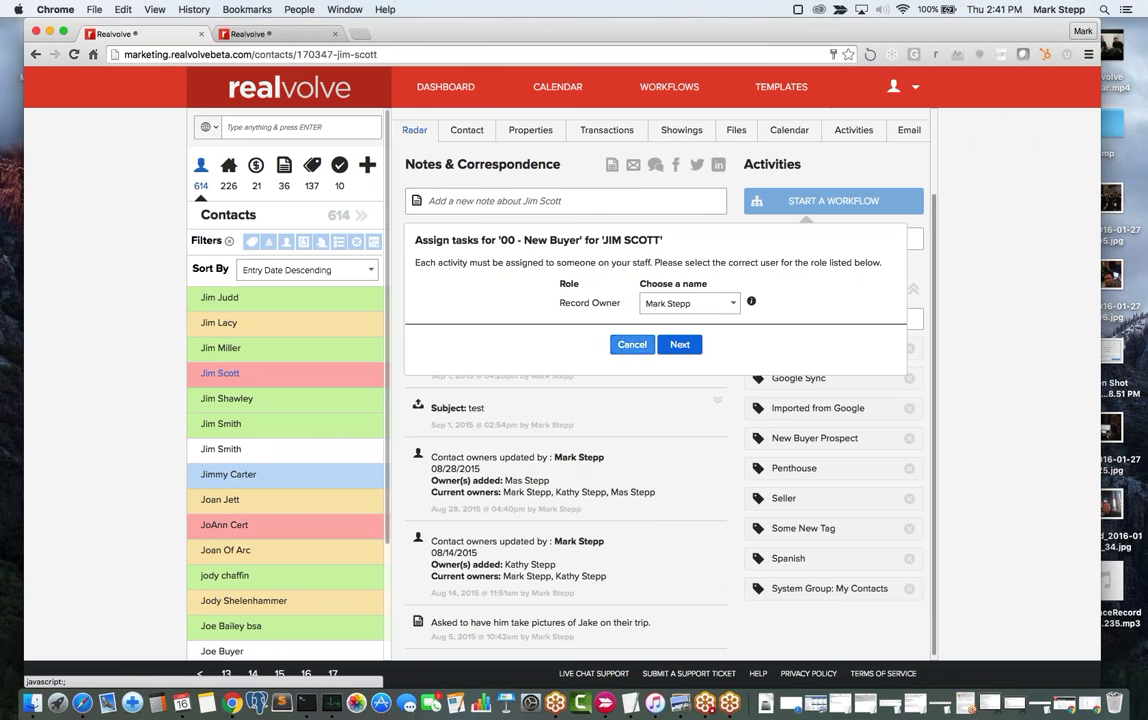
Launch 00 - New Buyer with a Jun 16, 2016 start date, creating Jun 16 and Jun 23 activities.
{"action": "left_click", "coordinate": [681, 345]}
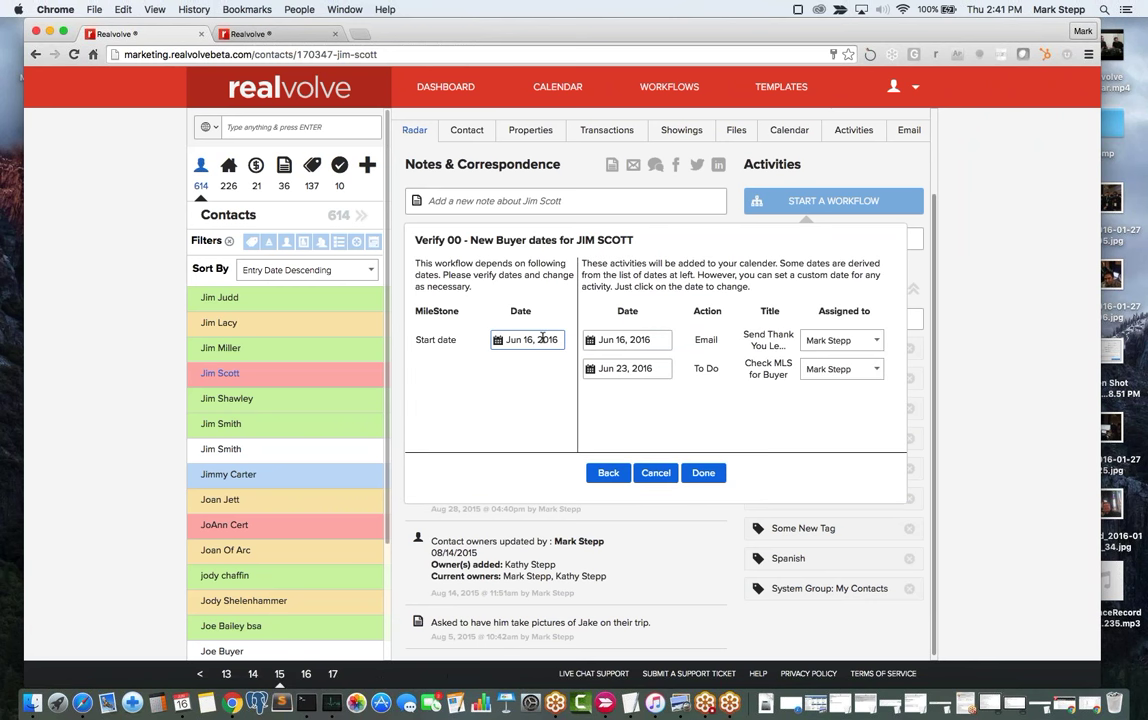
{"action": "left_click", "coordinate": [542, 339]}
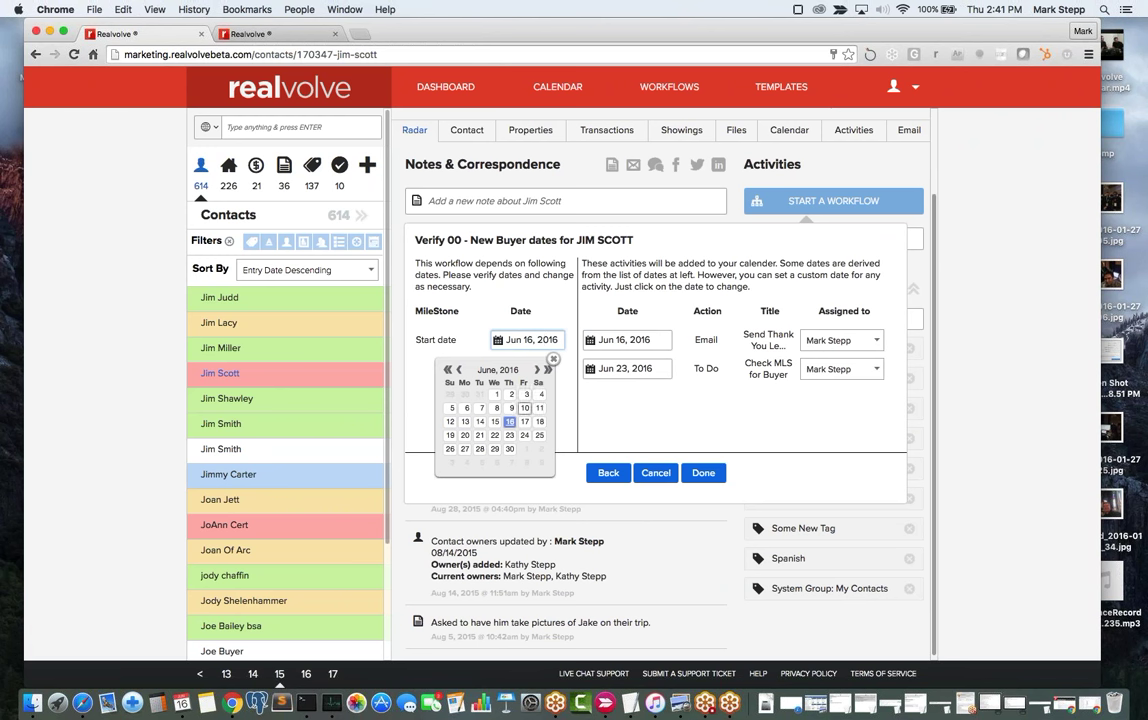
{"action": "left_click", "coordinate": [525, 423]}
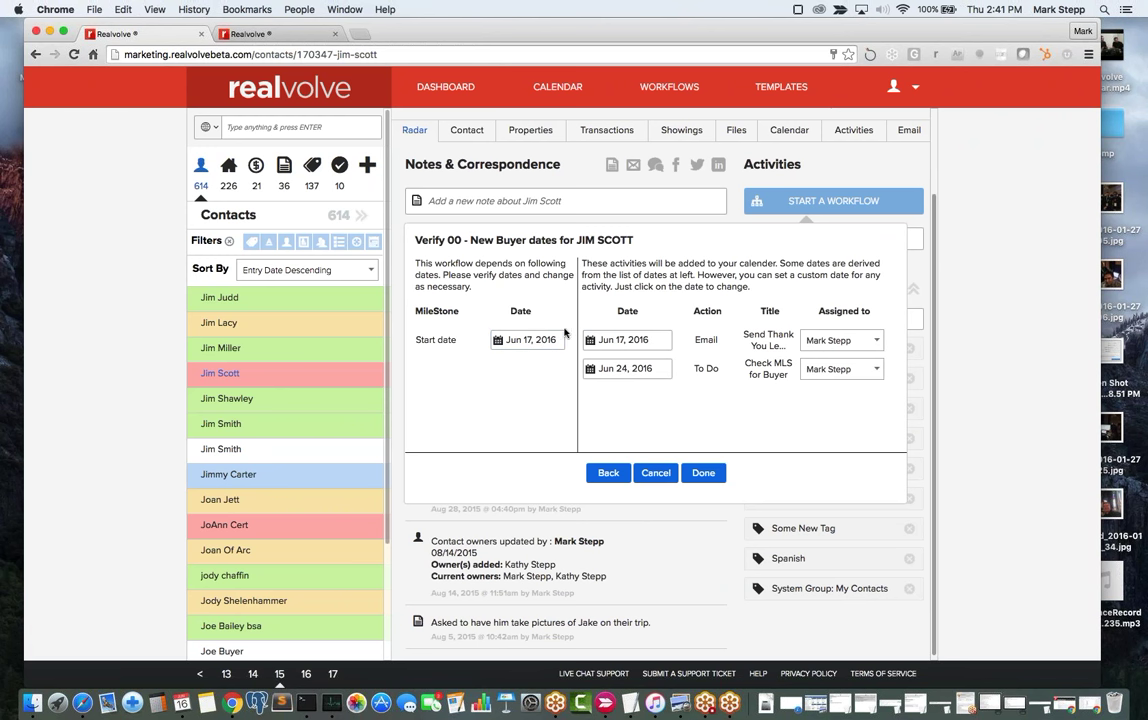
{"action": "left_click", "coordinate": [627, 369]}
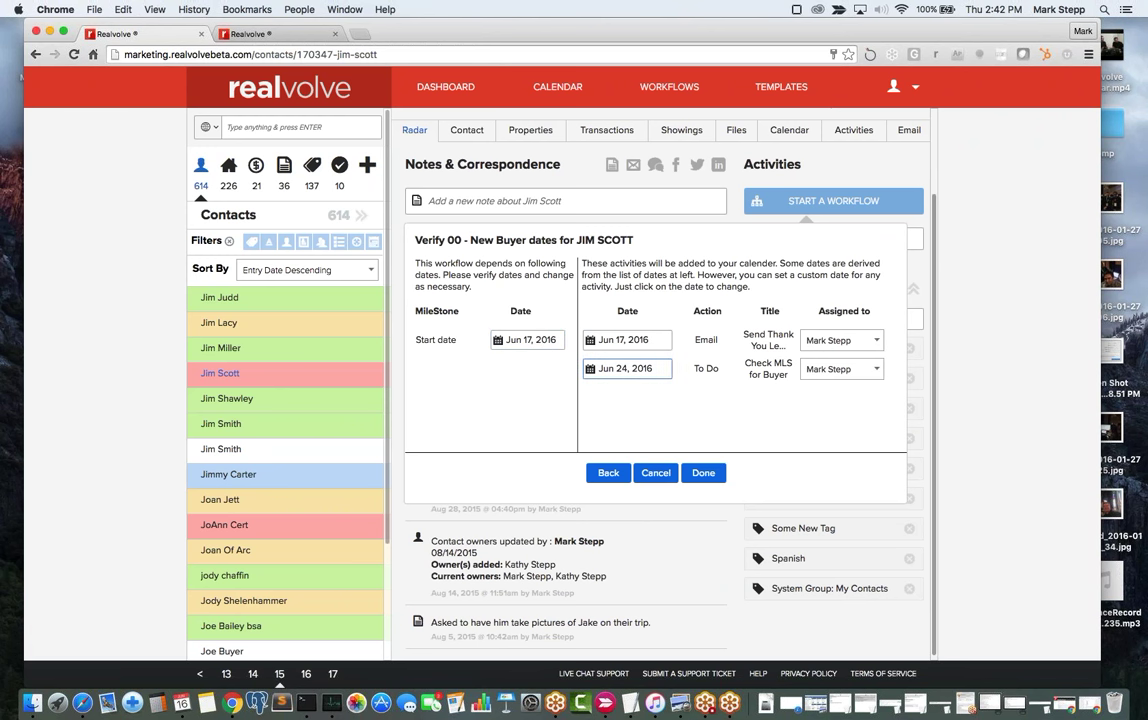
{"action": "left_click", "coordinate": [530, 340]}
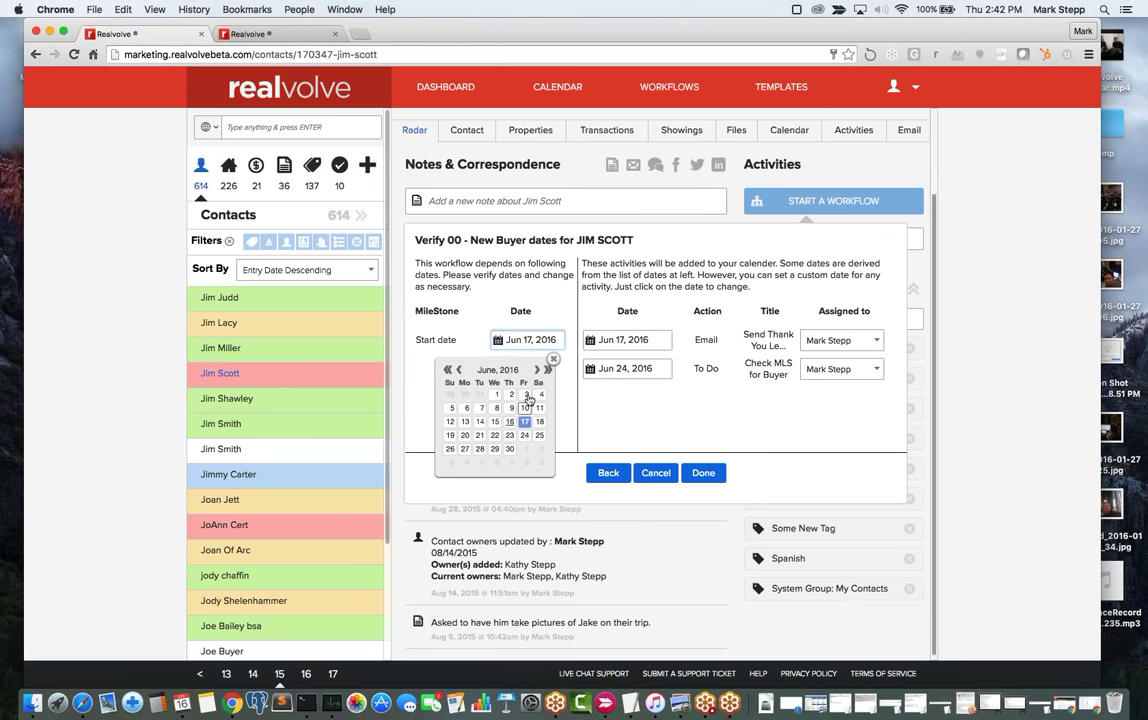
{"action": "left_click", "coordinate": [510, 422]}
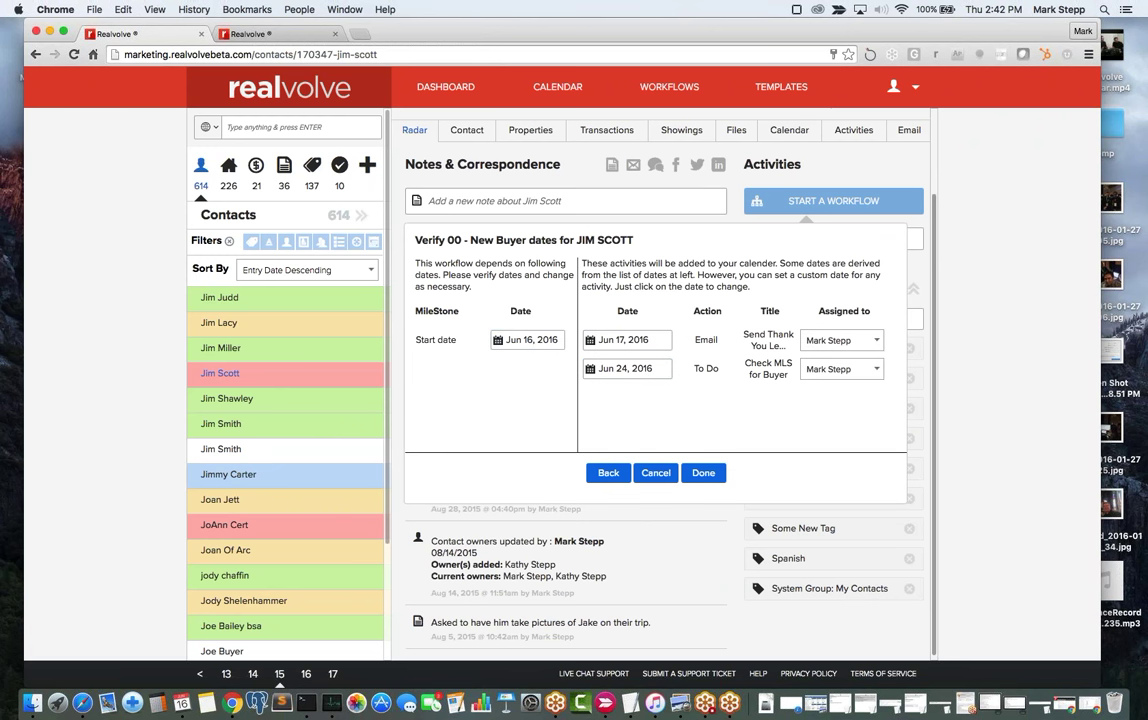
{"action": "left_click", "coordinate": [705, 475]}
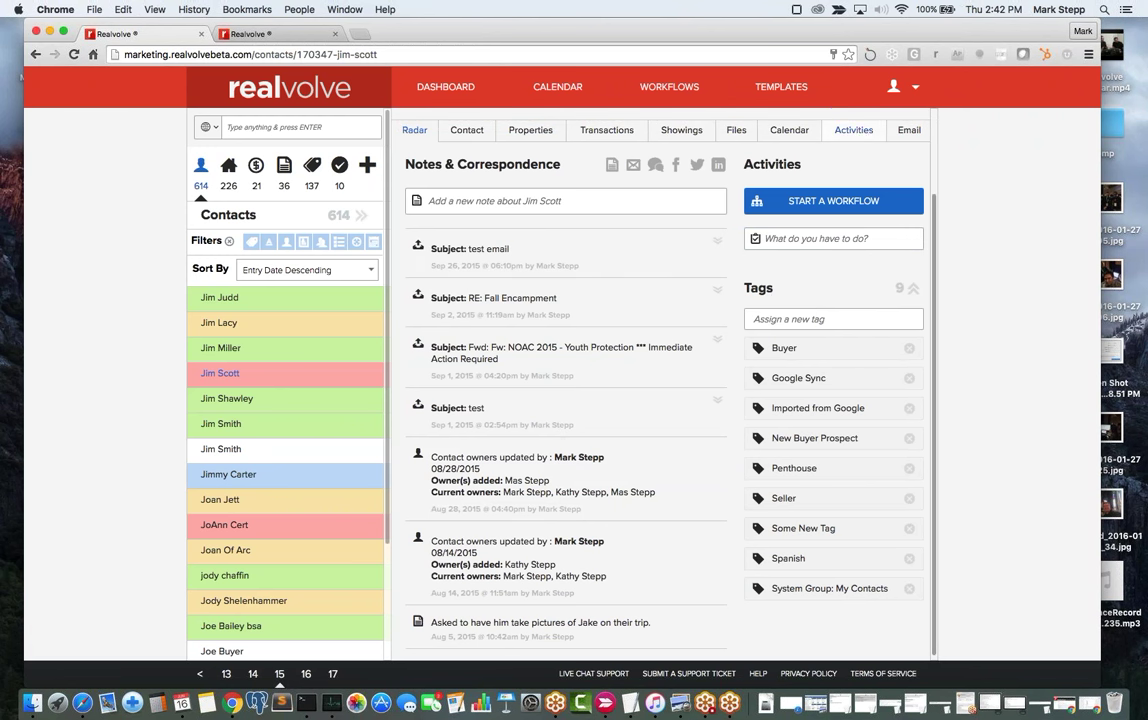
List the contact's 51 incomplete activities and tick Send Thank You Letter as complete.
{"action": "left_click", "coordinate": [862, 130]}
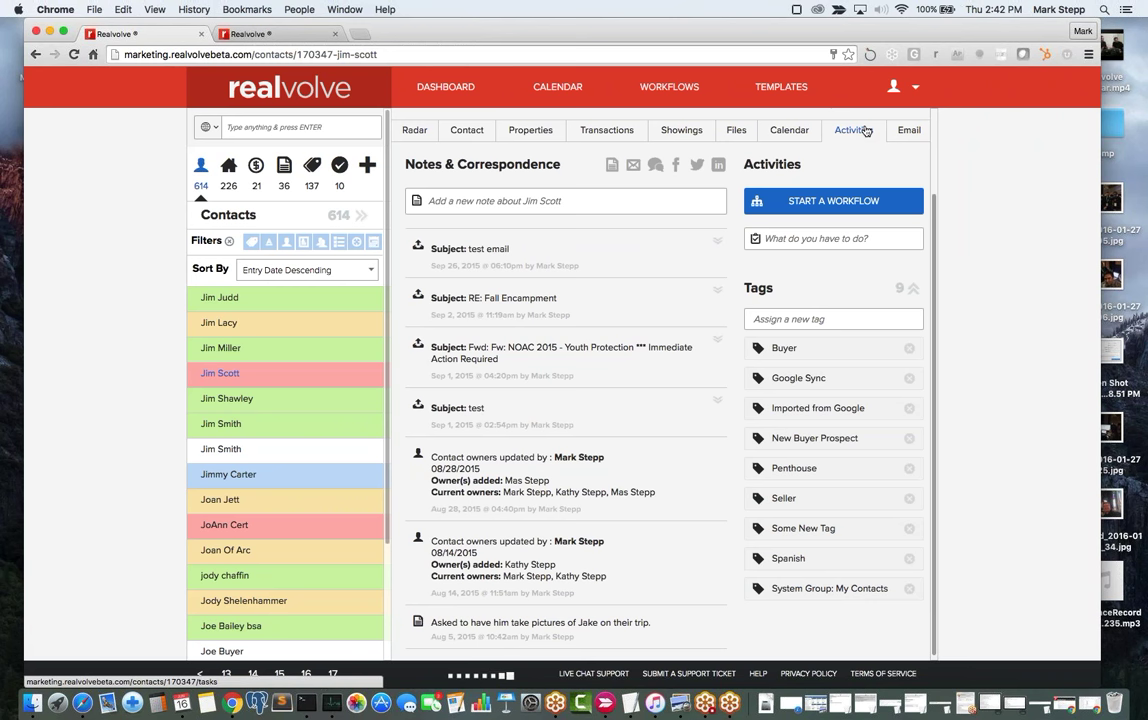
{"action": "left_click", "coordinate": [851, 131]}
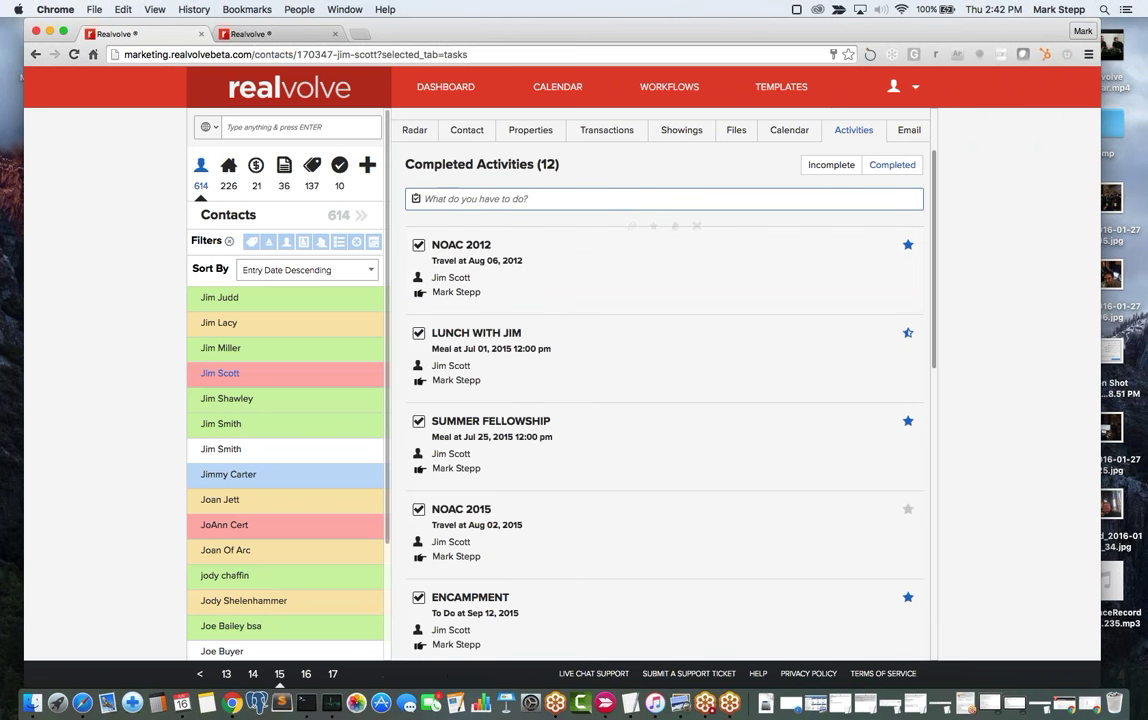
{"action": "left_click", "coordinate": [828, 167]}
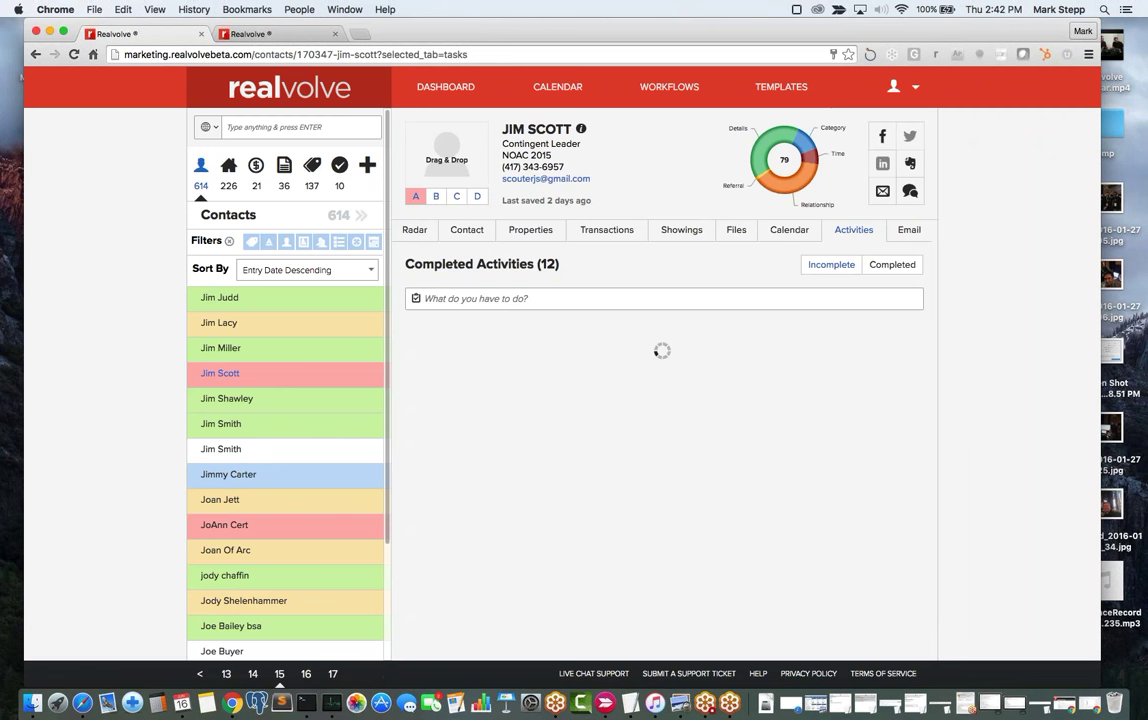
{"action": "mouse_move", "coordinate": [563, 366]}
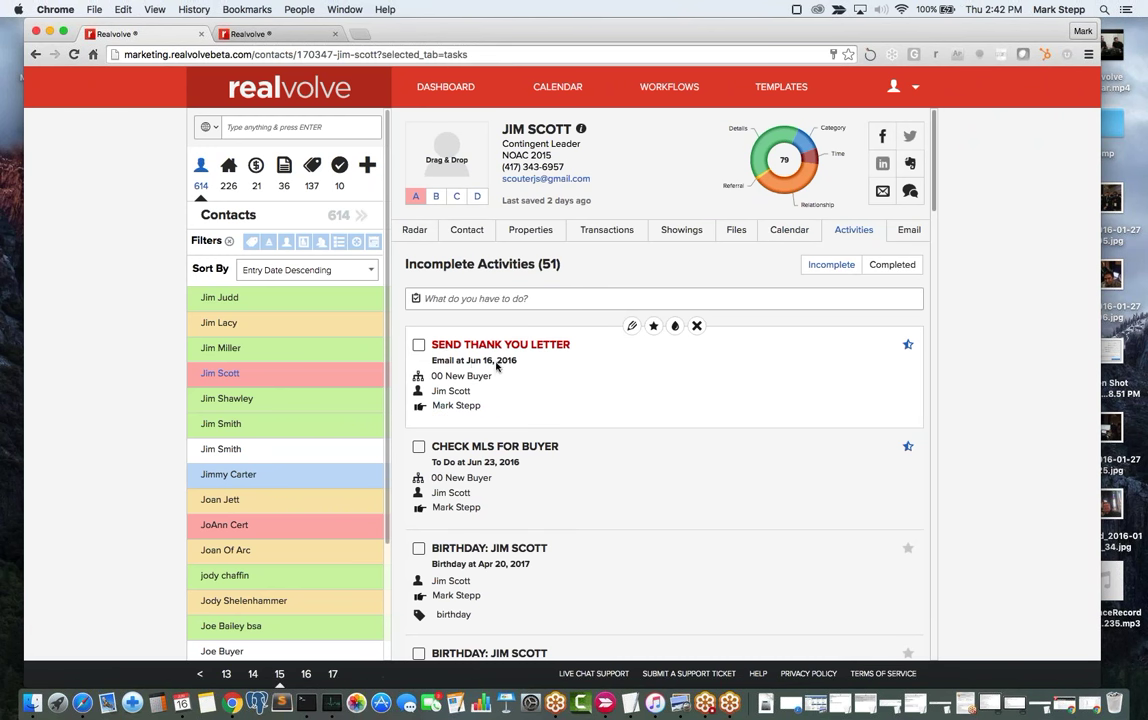
{"action": "left_click", "coordinate": [419, 346]}
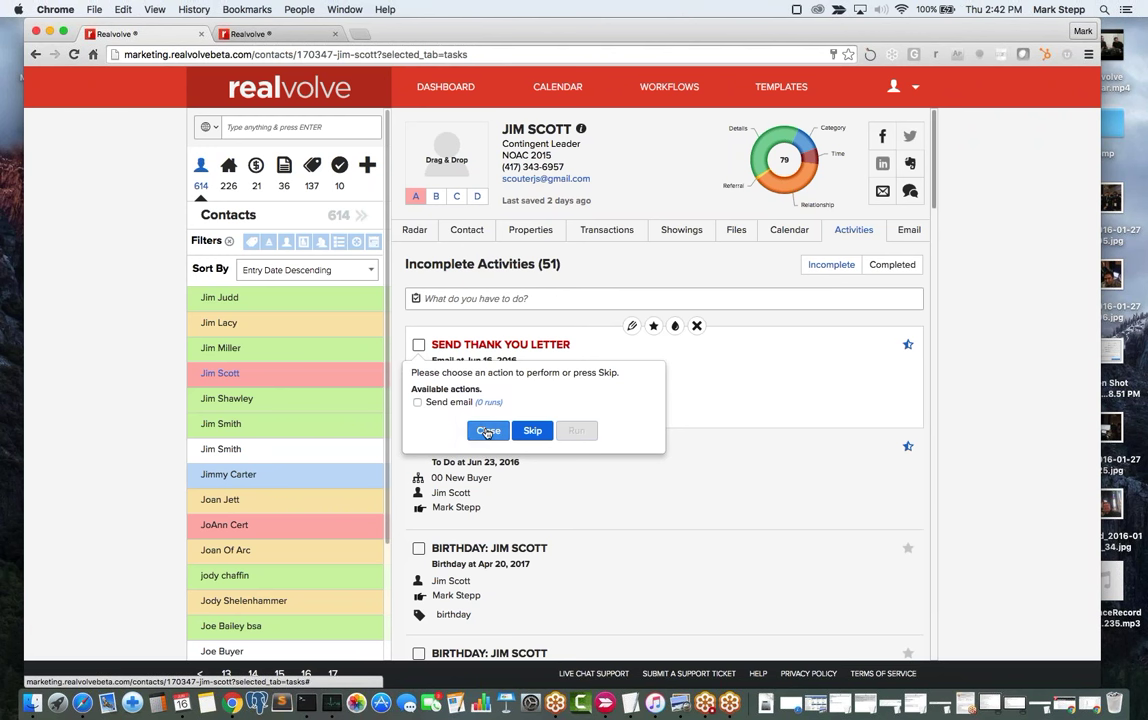
Run the Send email action, review the thank-you message, and choose Do Not Send.
{"action": "left_click", "coordinate": [418, 403]}
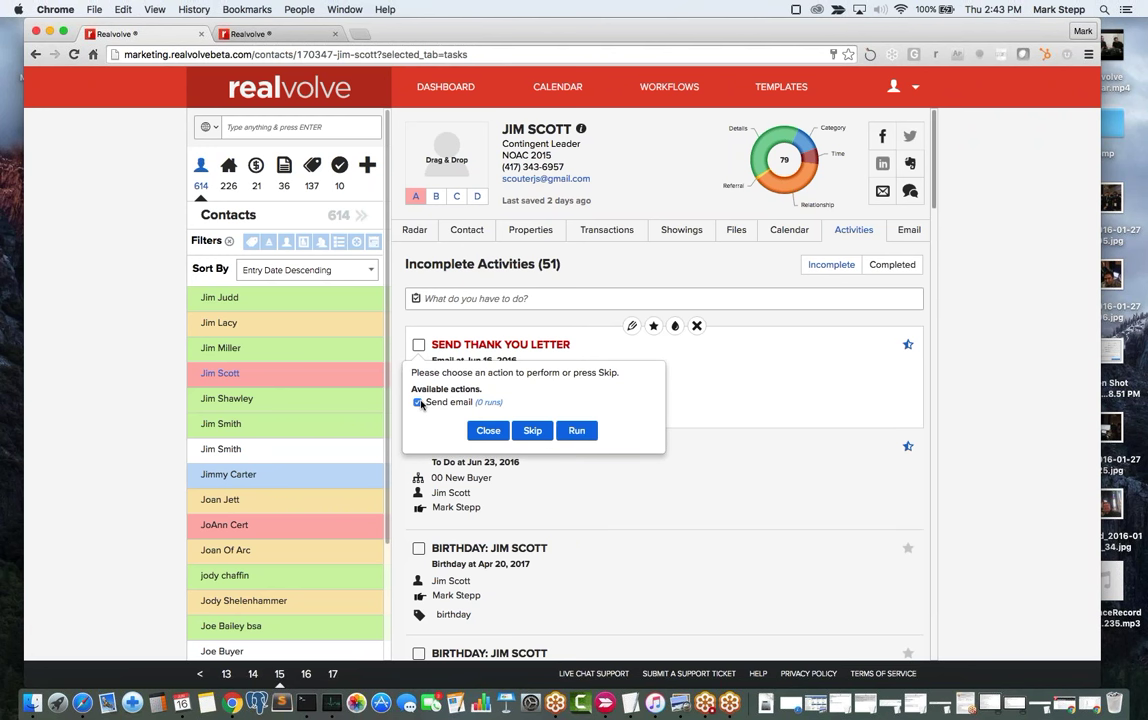
{"action": "left_click", "coordinate": [579, 431]}
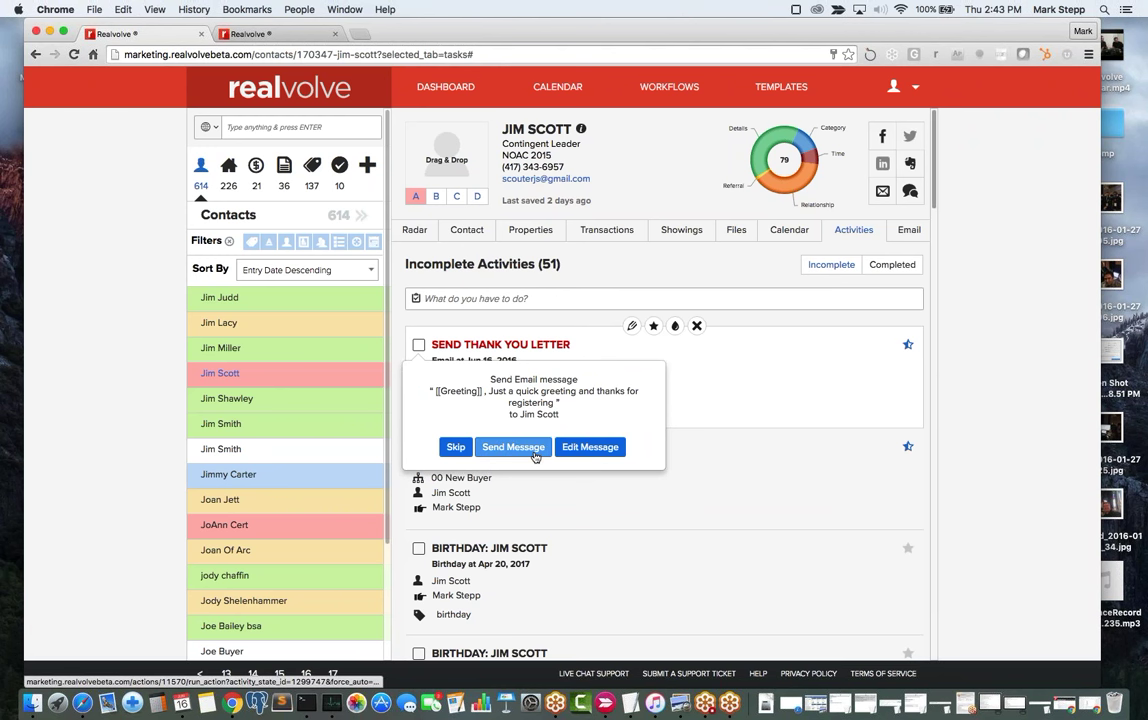
{"action": "left_click", "coordinate": [595, 448]}
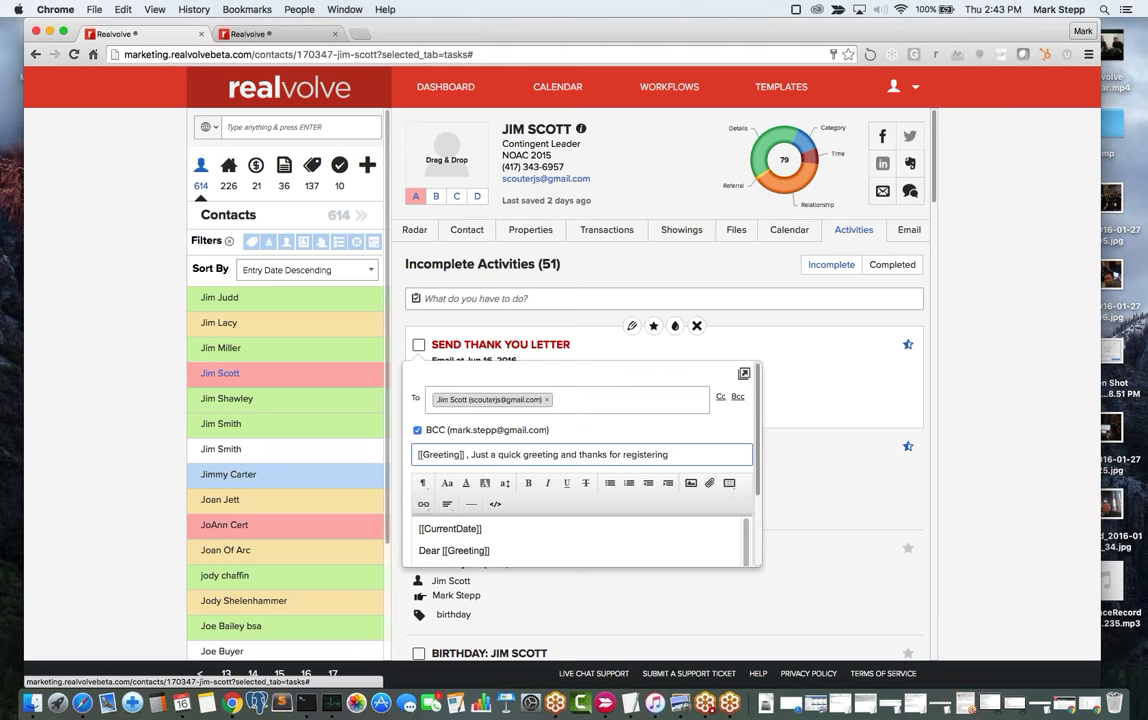
{"action": "scroll", "coordinate": [650, 483], "scroll_direction": "down", "scroll_amount": 3}
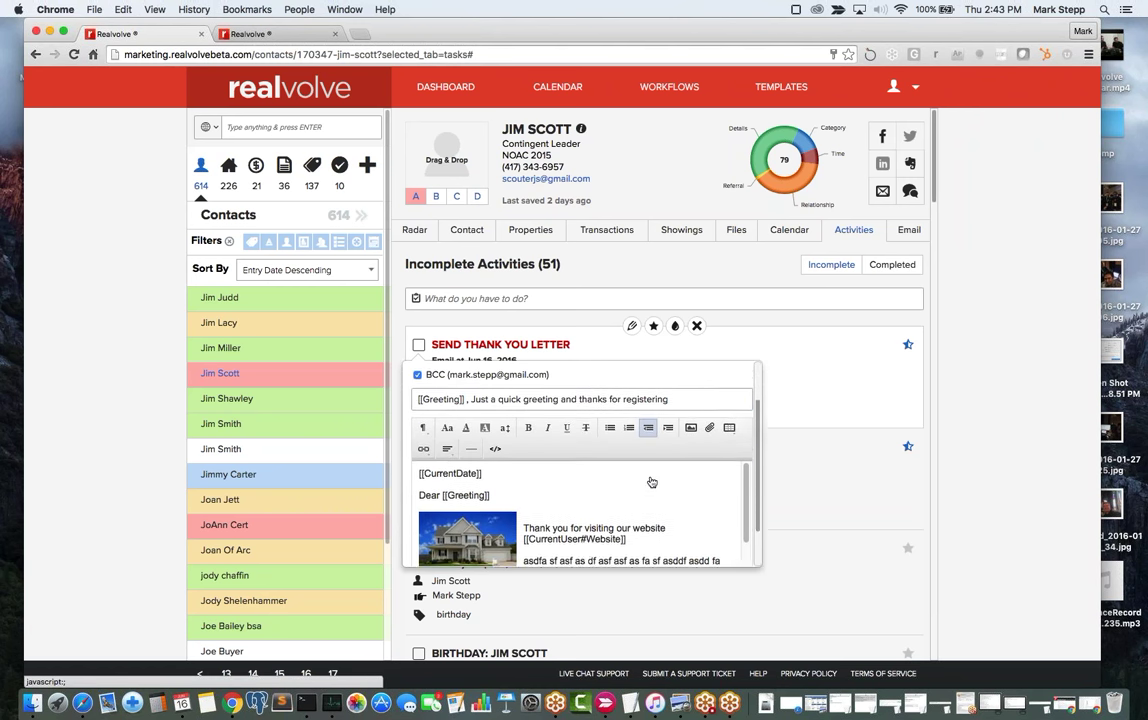
{"action": "scroll", "coordinate": [650, 483], "scroll_direction": "up", "scroll_amount": 3}
{"action": "scroll", "coordinate": [655, 488], "scroll_direction": "down", "scroll_amount": 3}
{"action": "scroll", "coordinate": [655, 488], "scroll_direction": "up", "scroll_amount": 4}
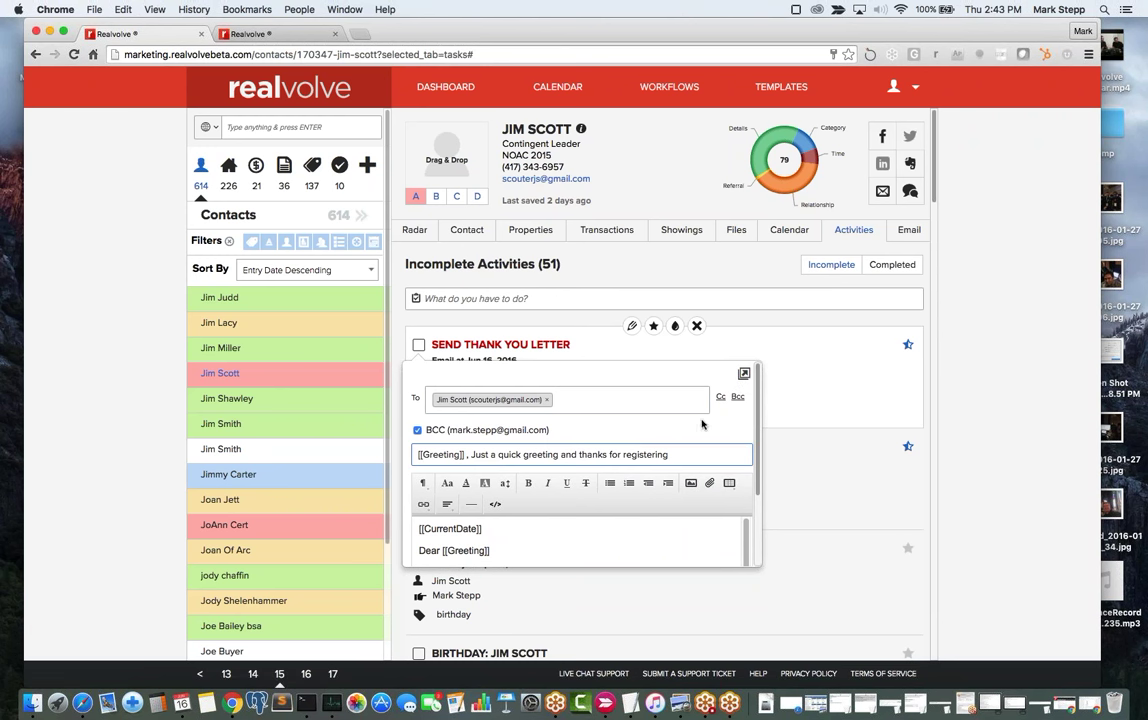
{"action": "scroll", "coordinate": [615, 504], "scroll_direction": "down", "scroll_amount": 2}
{"action": "scroll", "coordinate": [615, 504], "scroll_direction": "down", "scroll_amount": 3}
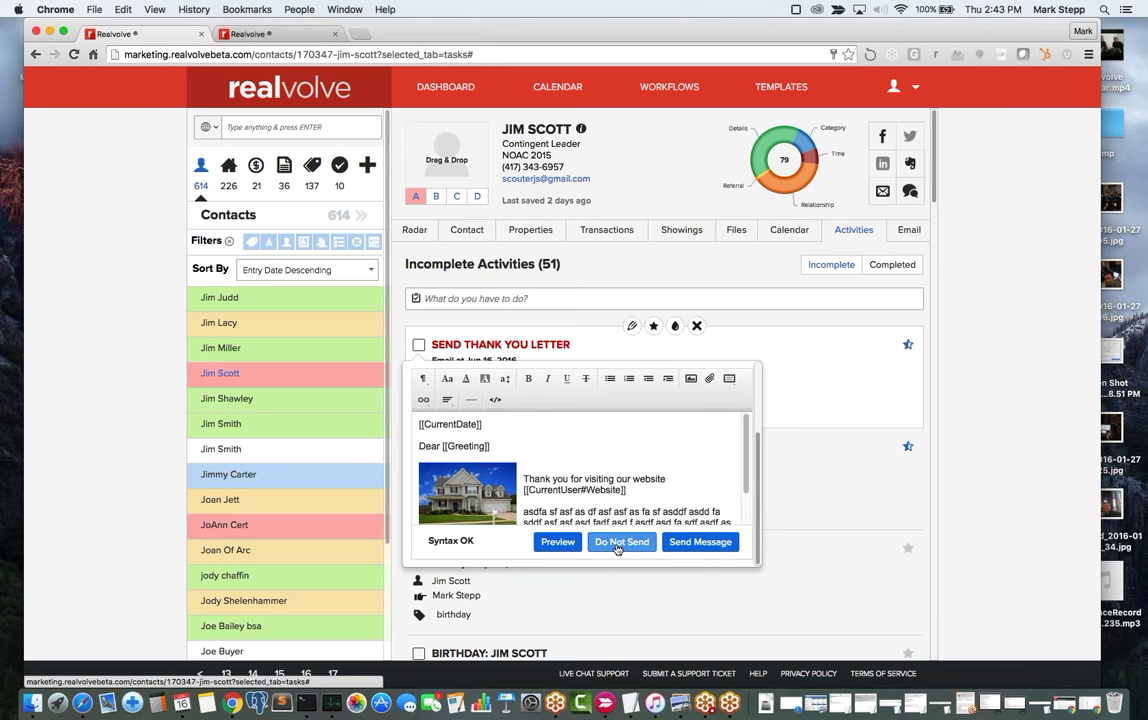
{"action": "left_click", "coordinate": [620, 542]}
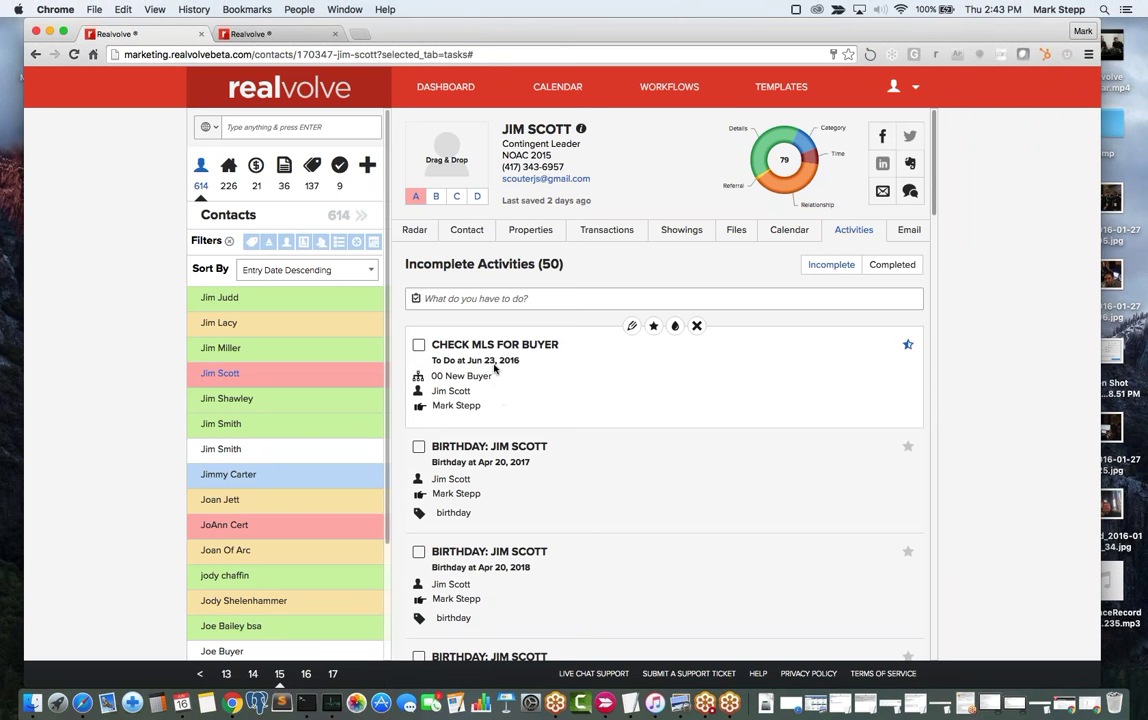
View the contact's calendar for the Jun 19–25, 2016 week, then go to the workflows page.
{"action": "left_click", "coordinate": [789, 231]}
{"action": "left_click", "coordinate": [825, 275]}
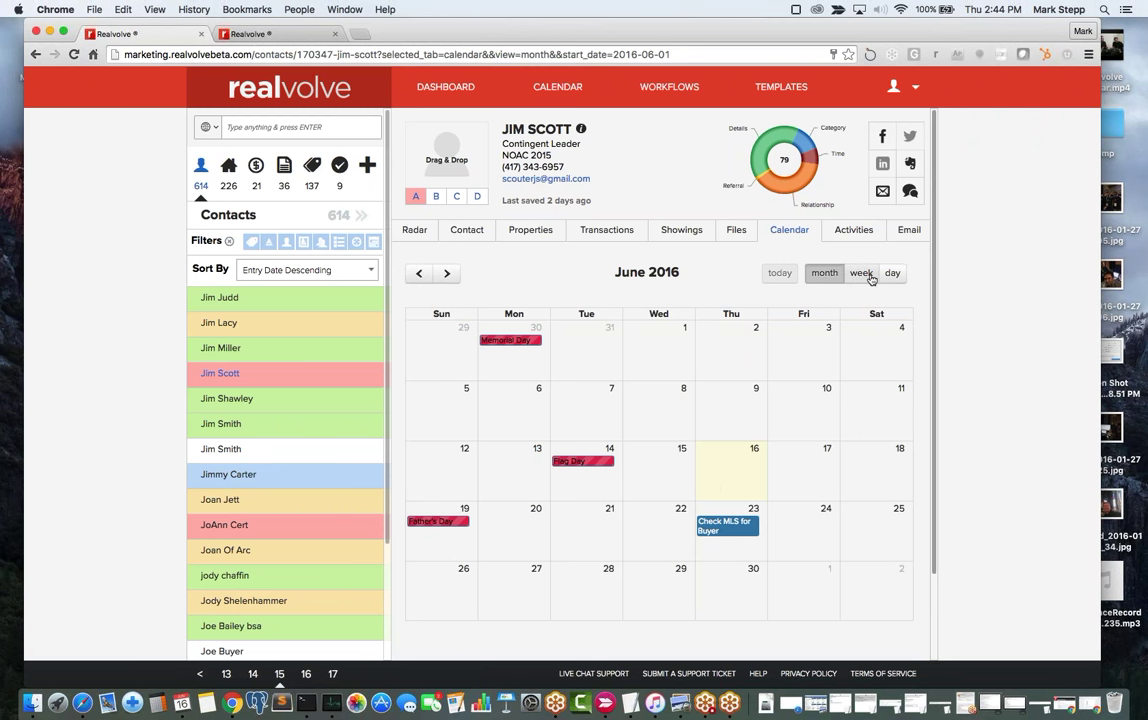
{"action": "left_click", "coordinate": [862, 273]}
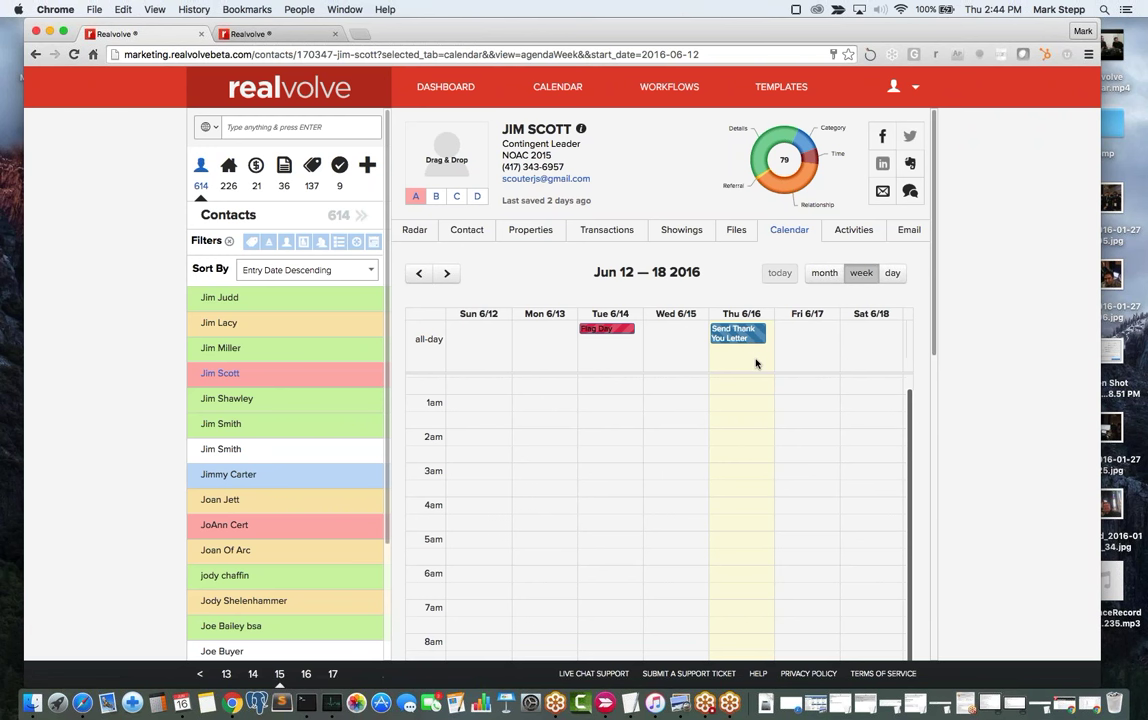
{"action": "left_click", "coordinate": [447, 273]}
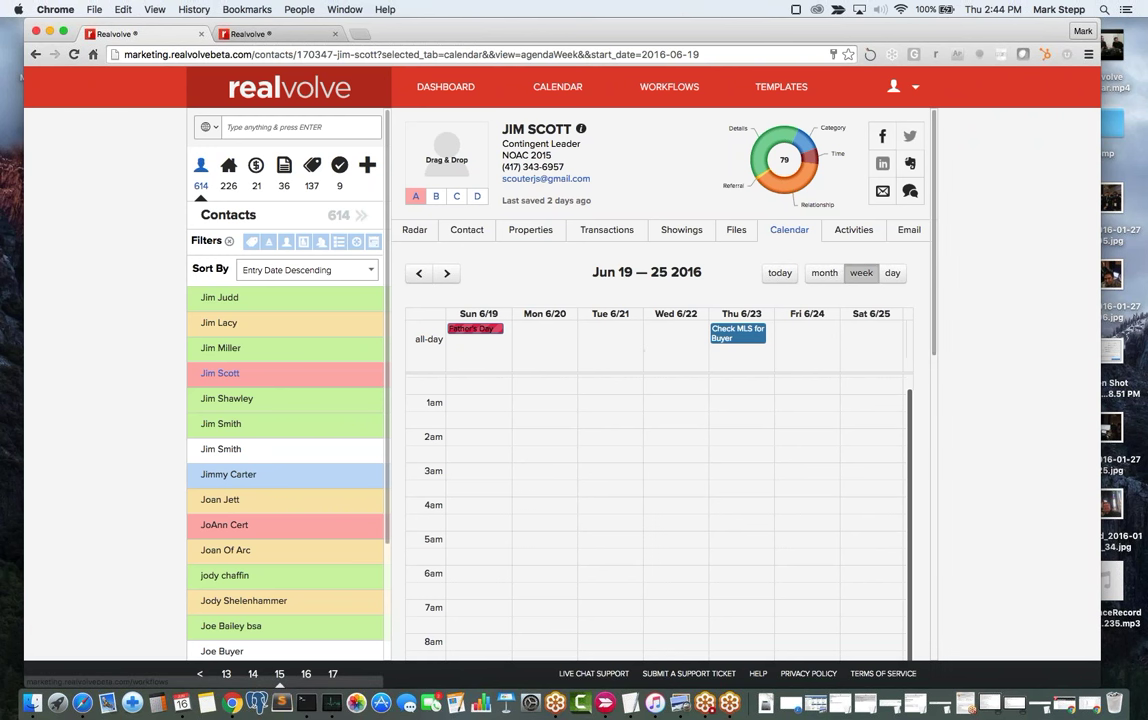
{"action": "left_click", "coordinate": [673, 98]}
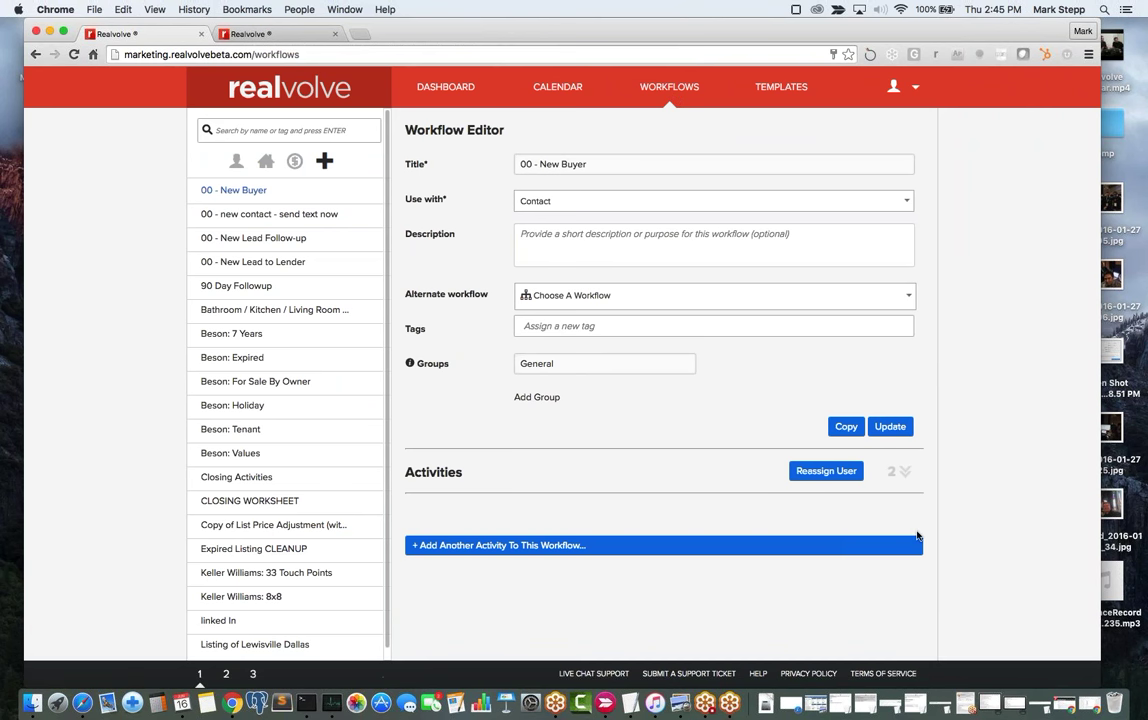
Expand the 00 - New Buyer workflow's two activities, then return to the dashboard.
{"action": "left_click", "coordinate": [903, 472]}
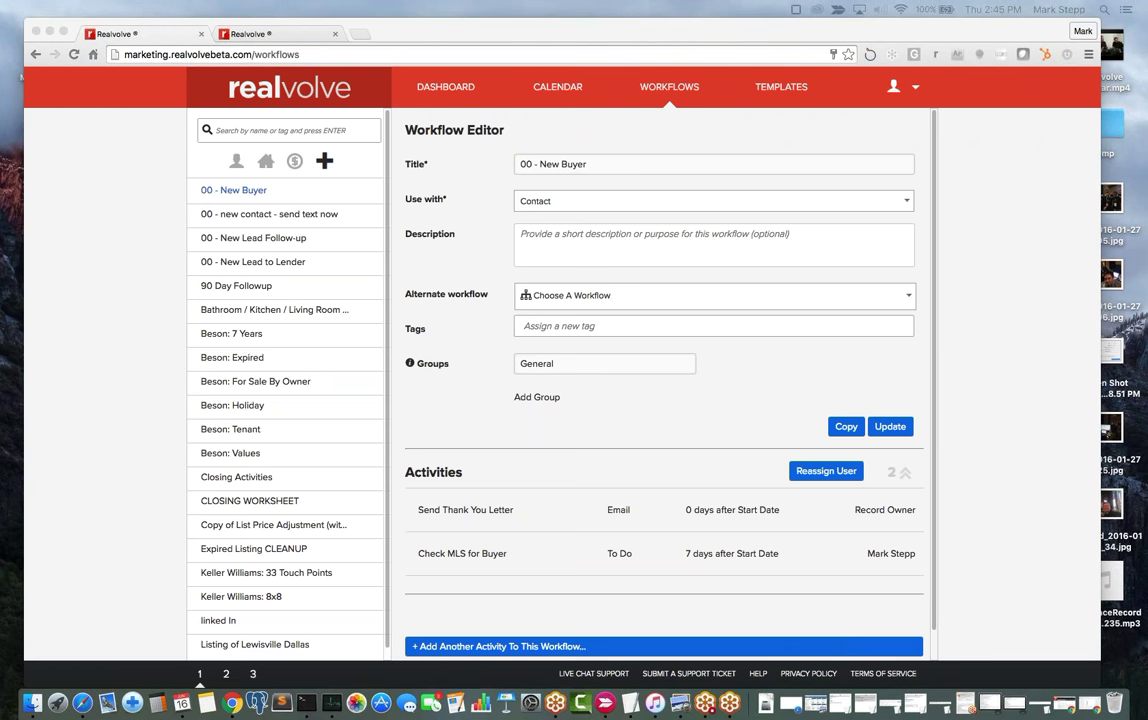
{"action": "left_click", "coordinate": [456, 92]}
{"action": "left_click", "coordinate": [456, 92]}
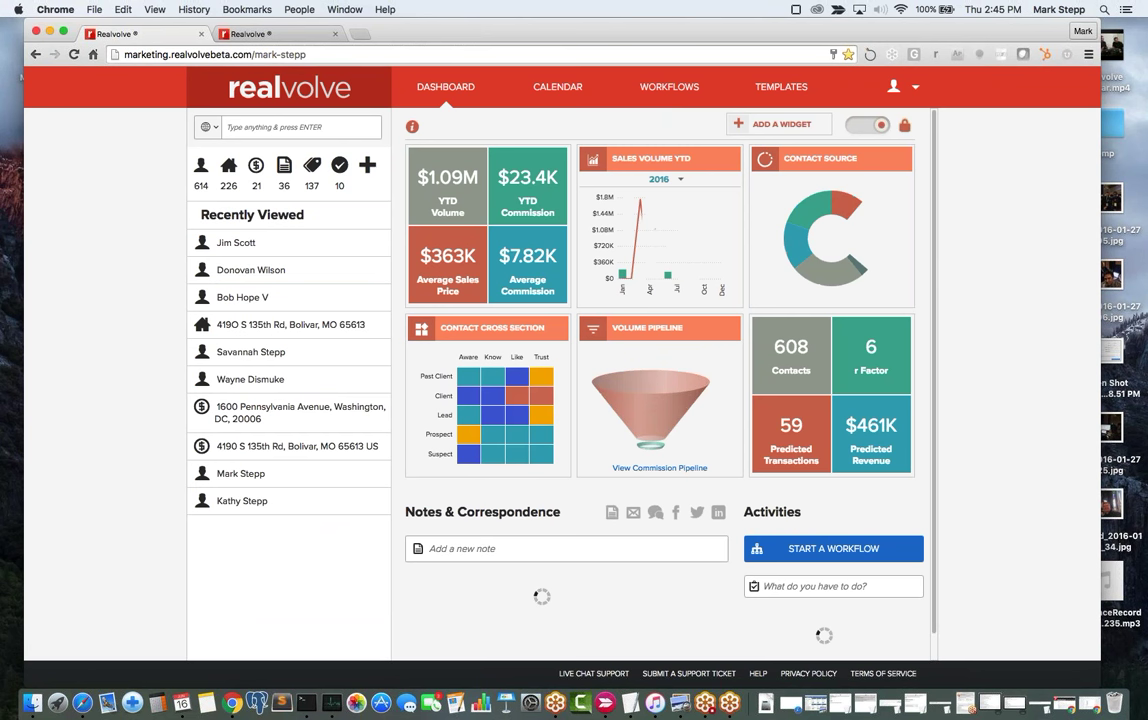
Show all 21 transactions in the sidebar, sorted by street name.
{"action": "left_click", "coordinate": [306, 126]}
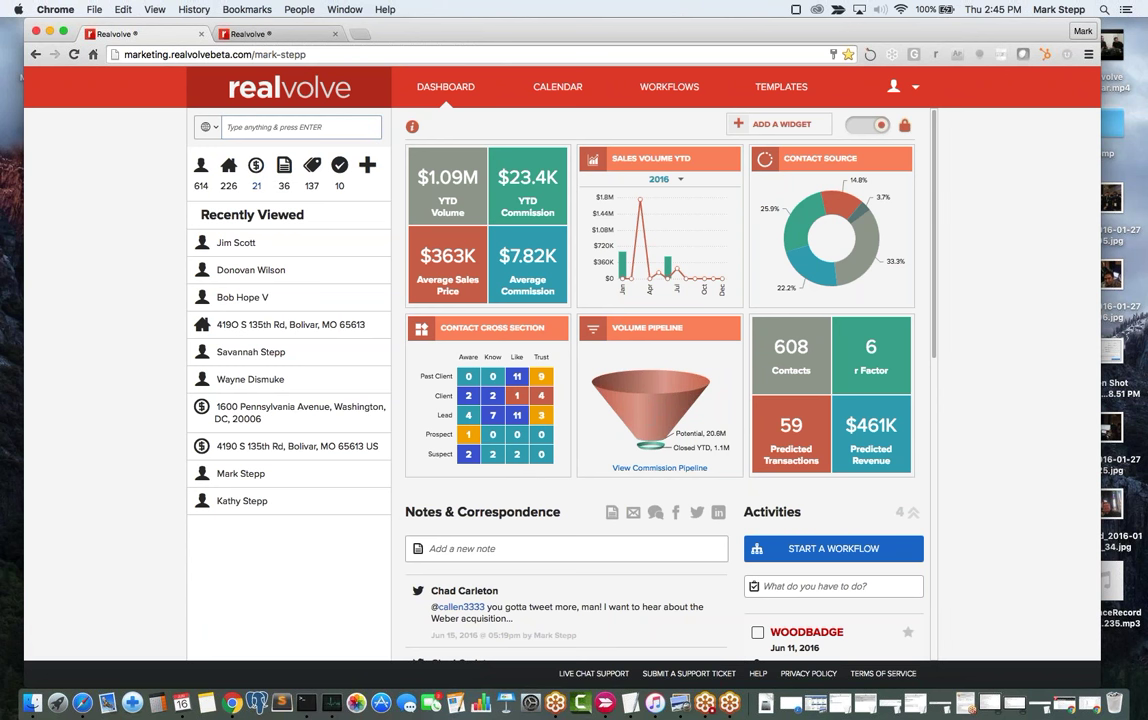
{"action": "left_click", "coordinate": [257, 172]}
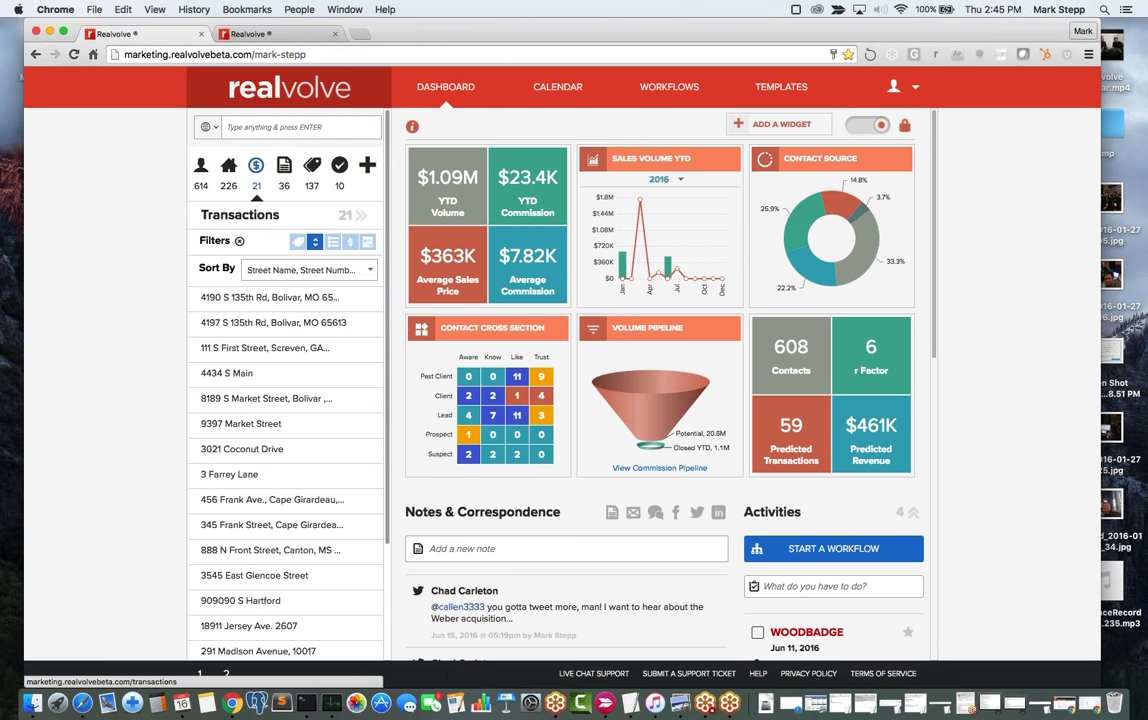
{"action": "left_click", "coordinate": [283, 302]}
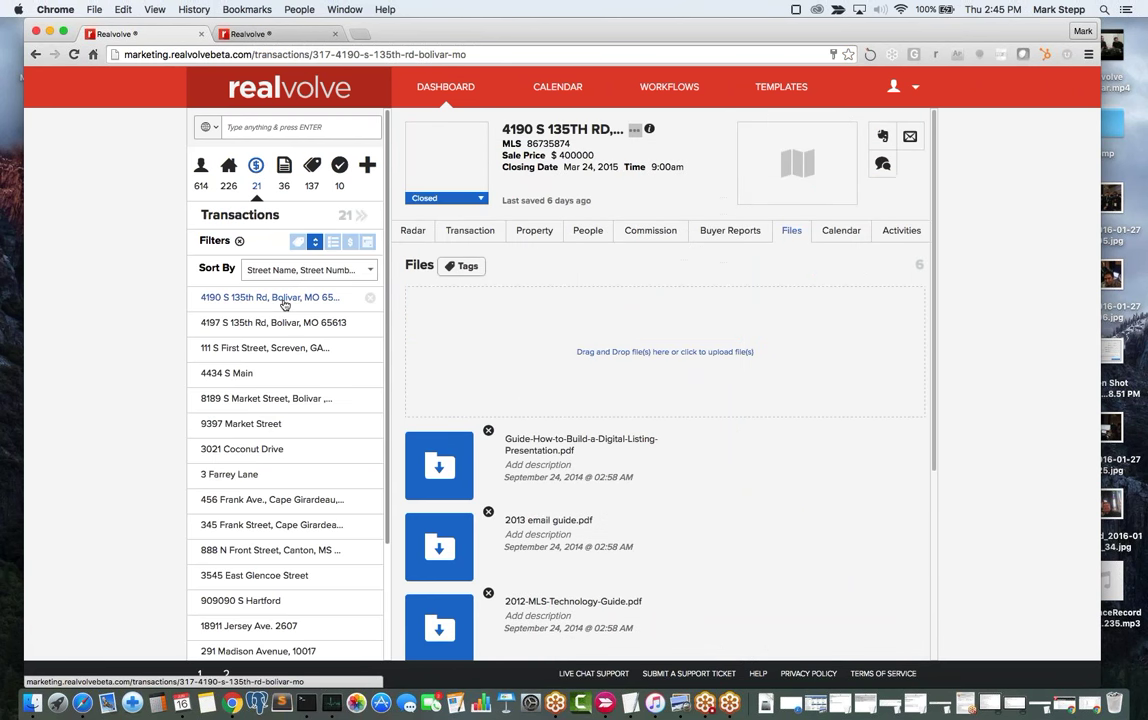
{"action": "left_click", "coordinate": [590, 233]}
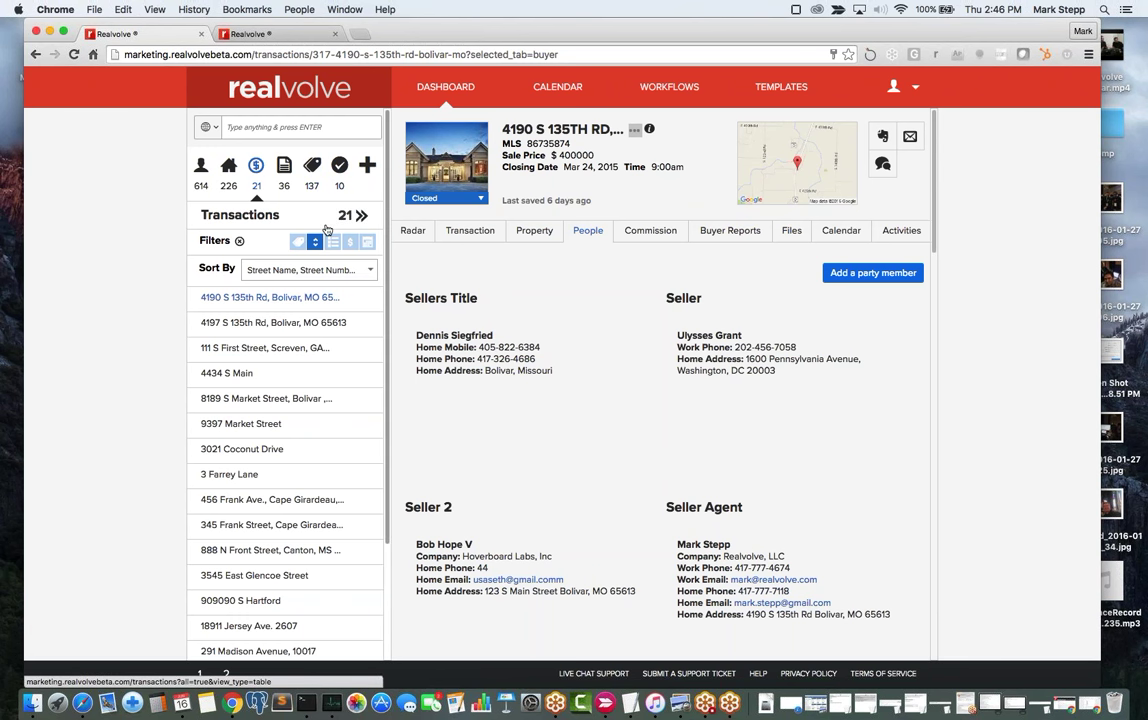
{"action": "left_click", "coordinate": [481, 198]}
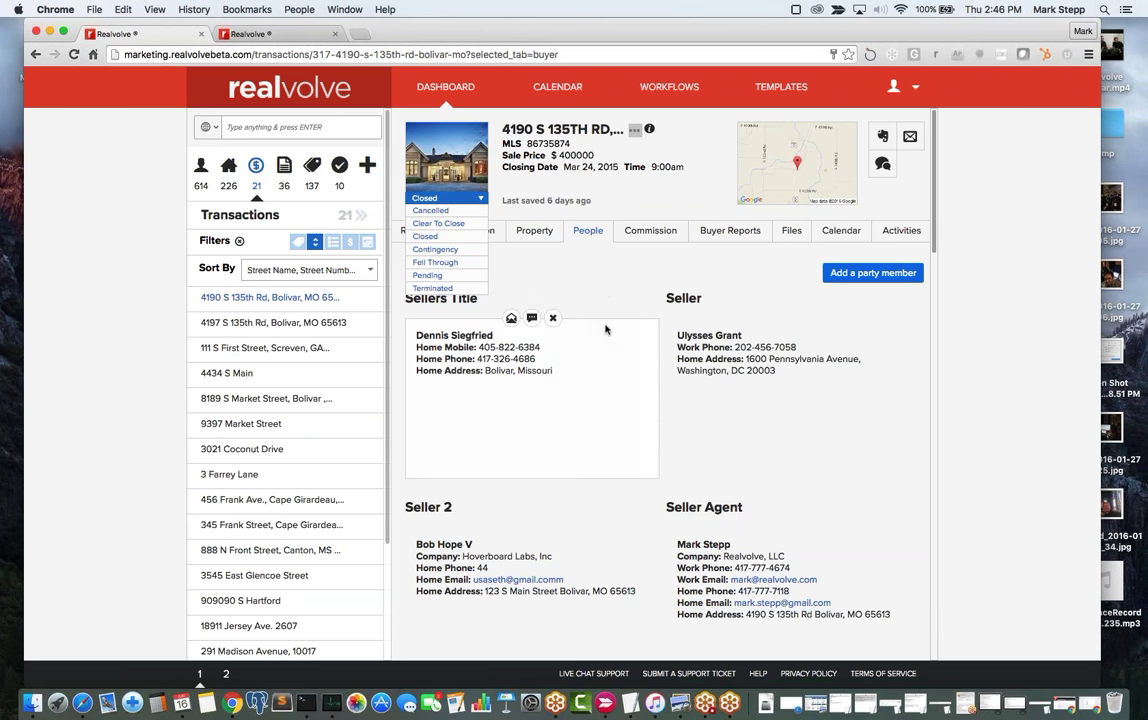
{"action": "right_click", "coordinate": [592, 268]}
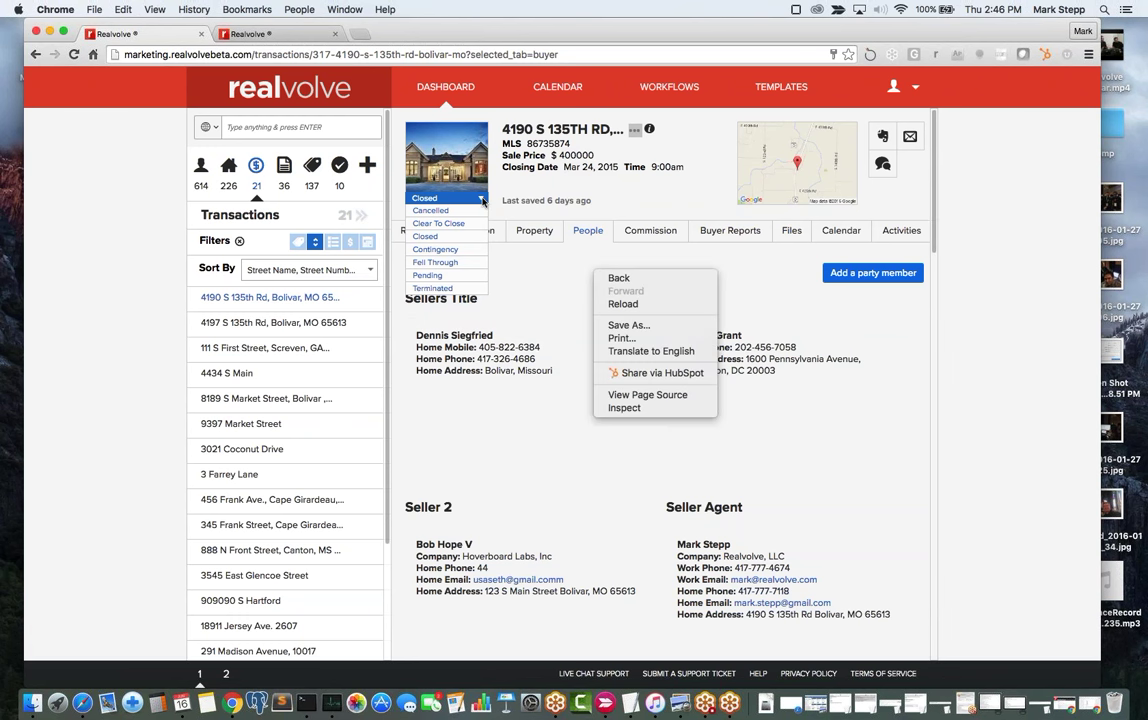
{"action": "key", "text": "Escape"}
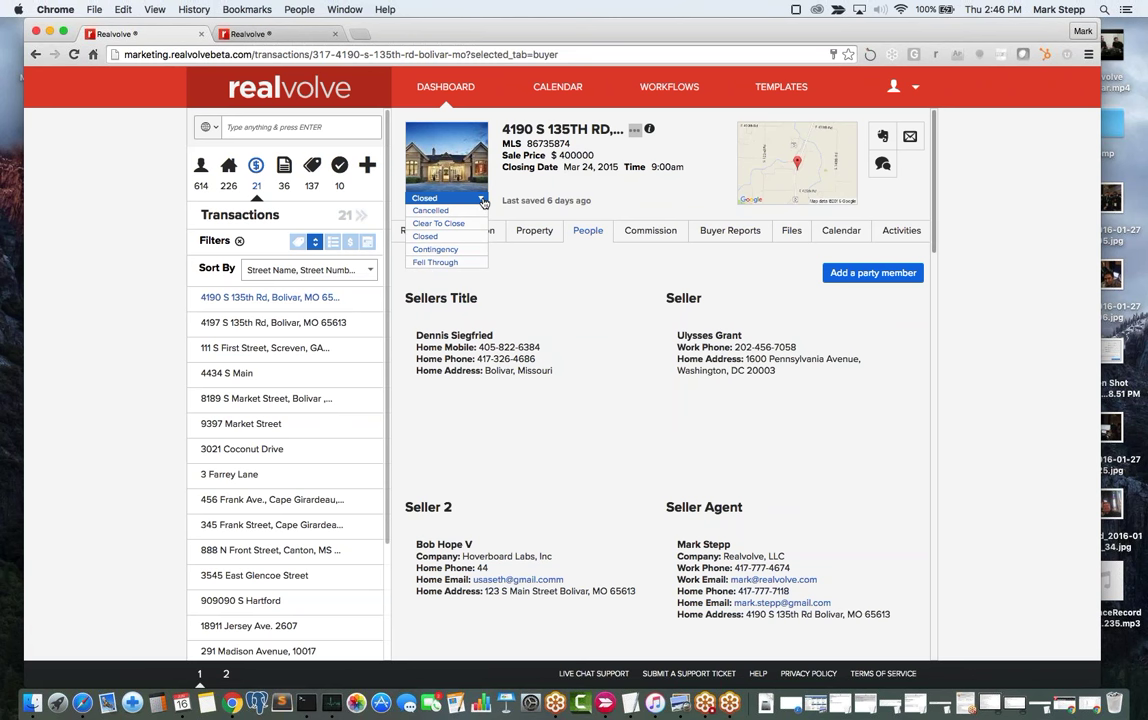
{"action": "left_click", "coordinate": [483, 202]}
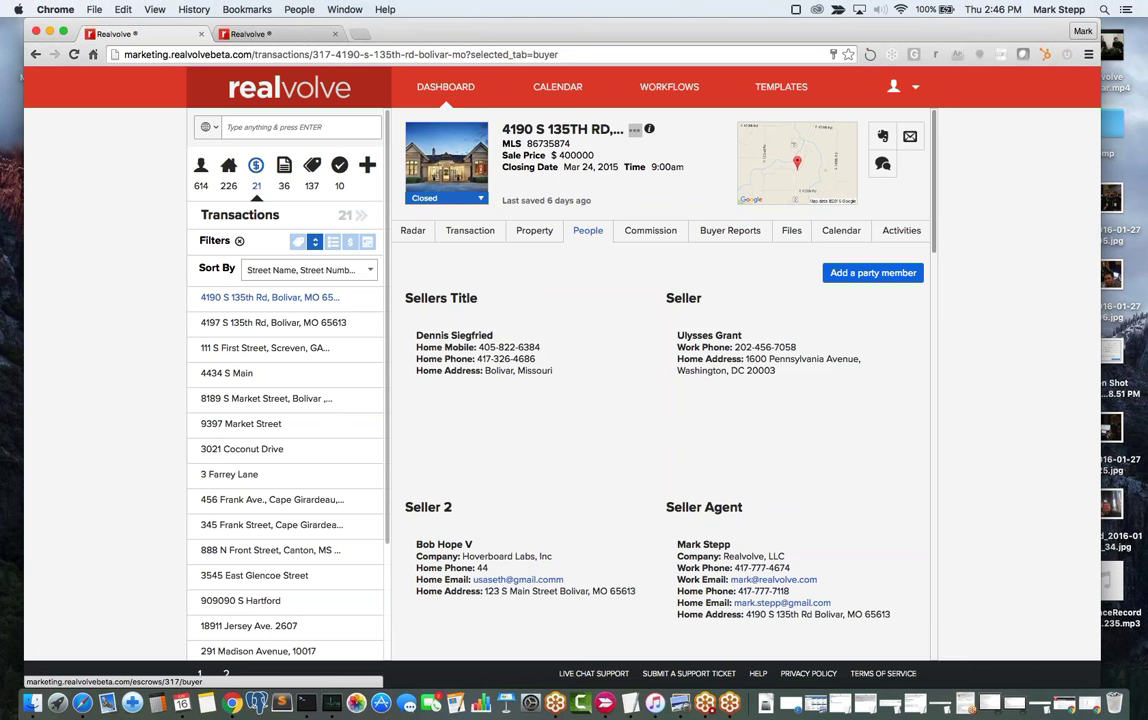
Review the transaction's sellers title, two sellers, seller agent, referral and appraiser contacts.
{"action": "scroll", "coordinate": [657, 488], "scroll_direction": "down", "scroll_amount": 2}
{"action": "scroll", "coordinate": [656, 491], "scroll_direction": "down", "scroll_amount": 1}
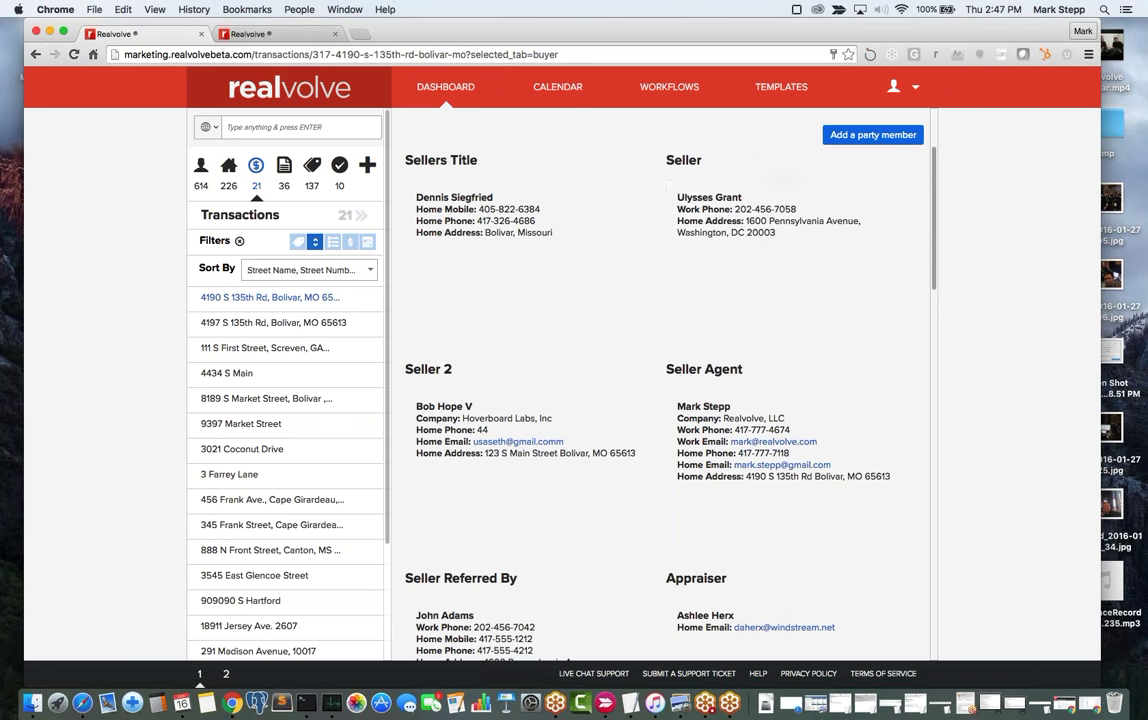
{"action": "mouse_move", "coordinate": [458, 428]}
{"action": "mouse_move", "coordinate": [724, 195]}
{"action": "left_click_drag", "start_coordinate": [666, 369], "coordinate": [706, 369]}
{"action": "left_click", "coordinate": [706, 369]}
{"action": "left_click_drag", "start_coordinate": [405, 158], "coordinate": [742, 369]}
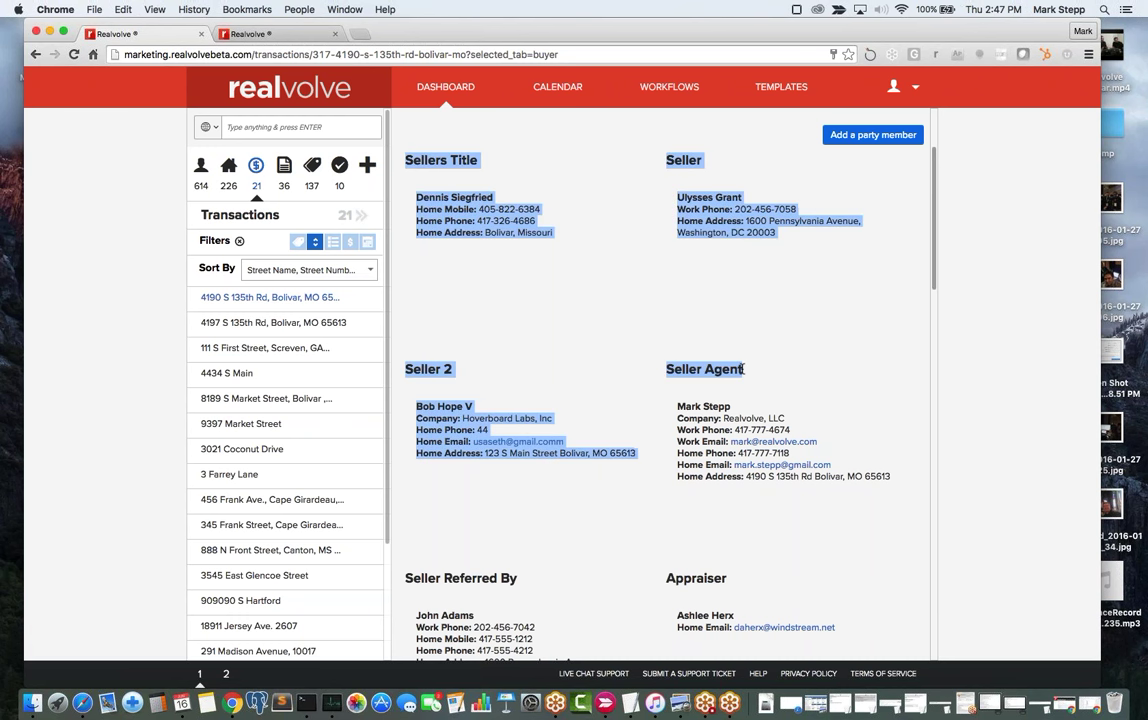
{"action": "left_click", "coordinate": [742, 369]}
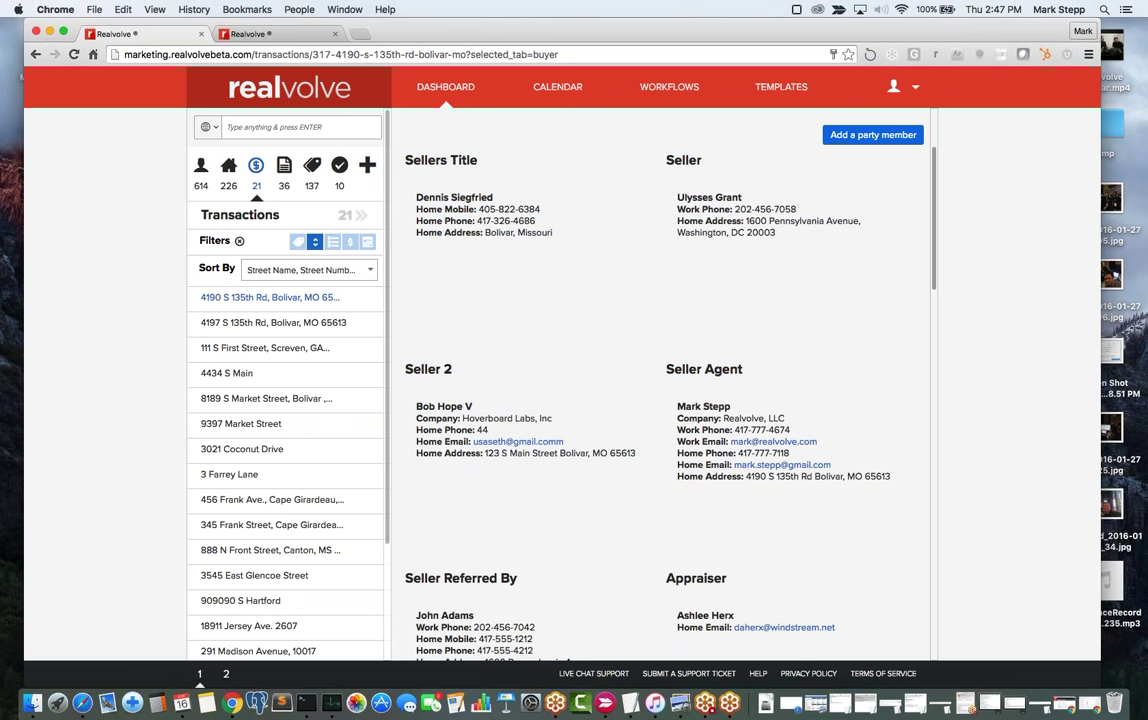
Search the sidebar contacts by name for a specific contact and scroll through the results.
{"action": "mouse_move", "coordinate": [668, 405]}
{"action": "left_click", "coordinate": [200, 168]}
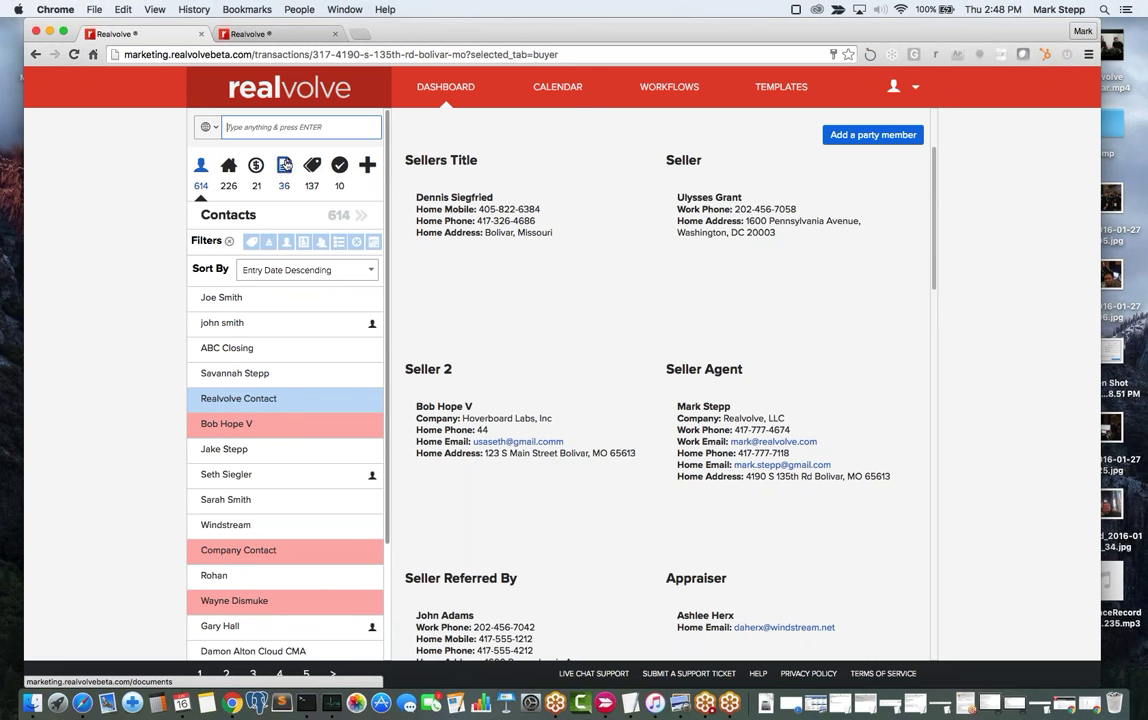
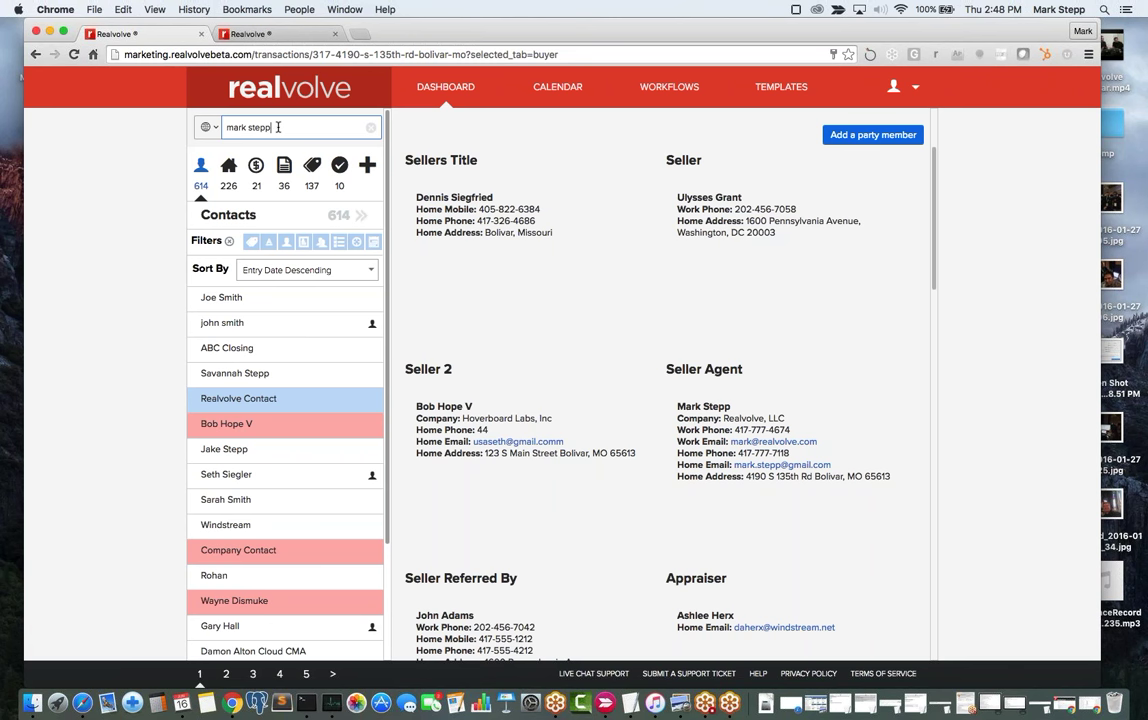
{"action": "left_click", "coordinate": [205, 127]}
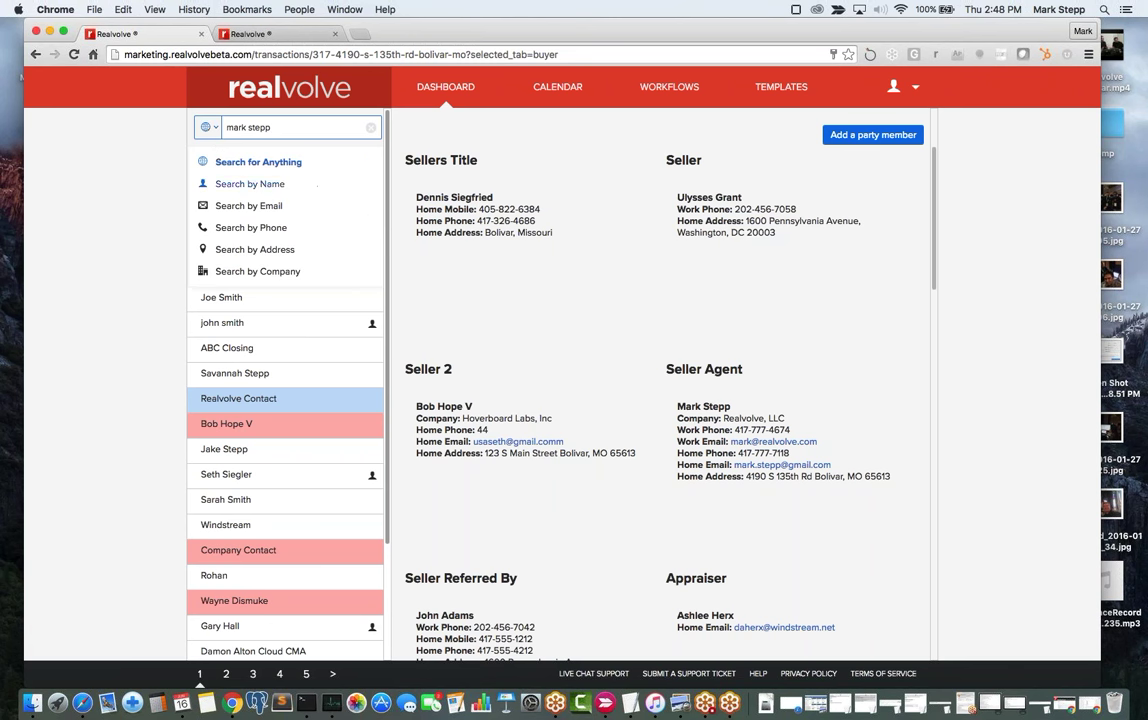
{"action": "left_click", "coordinate": [230, 184]}
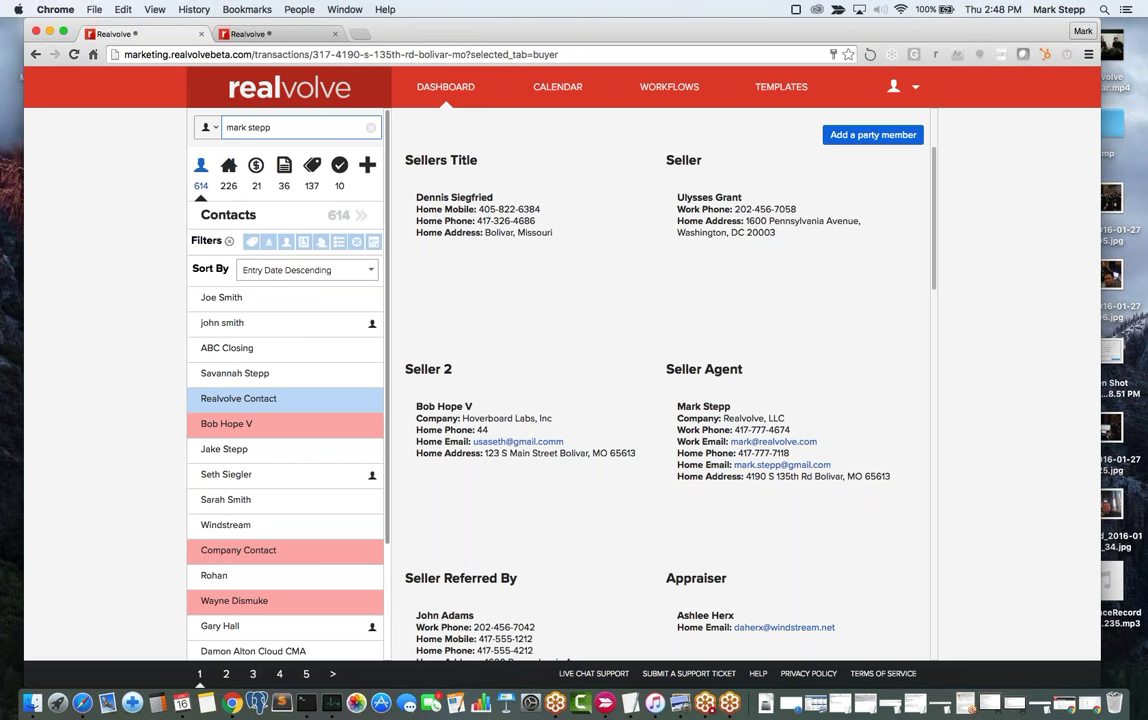
{"action": "key", "text": "Return"}
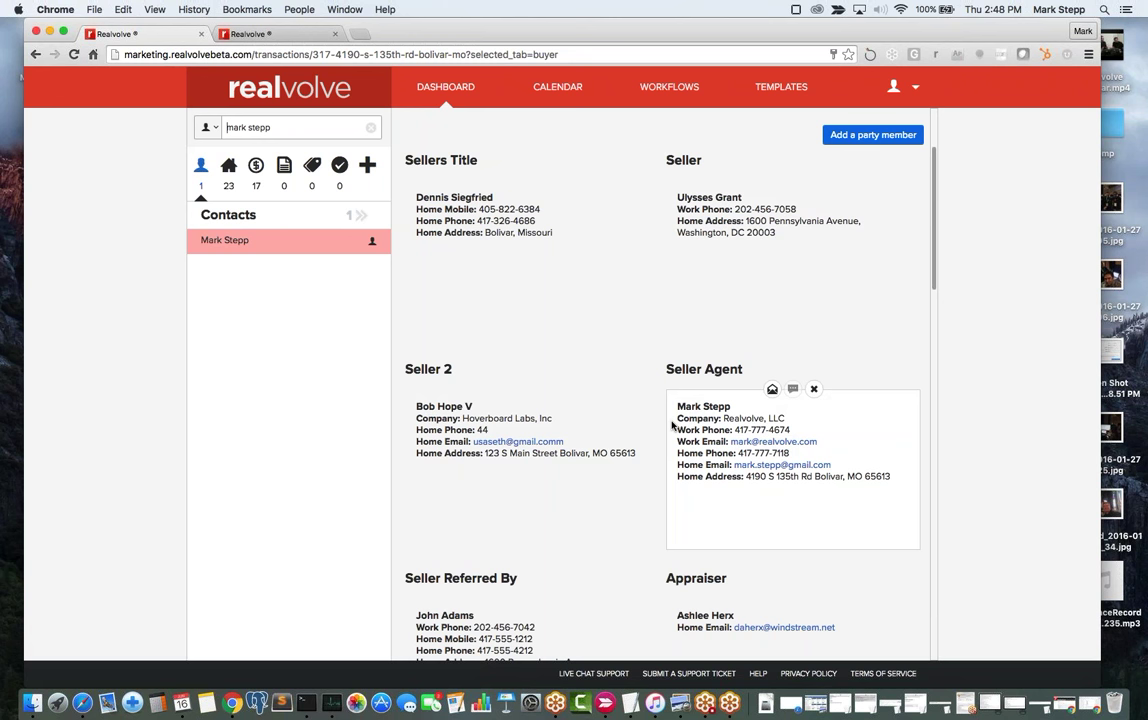
{"action": "scroll", "coordinate": [672, 425], "scroll_direction": "down", "scroll_amount": 5}
{"action": "scroll", "coordinate": [672, 425], "scroll_direction": "down", "scroll_amount": 3}
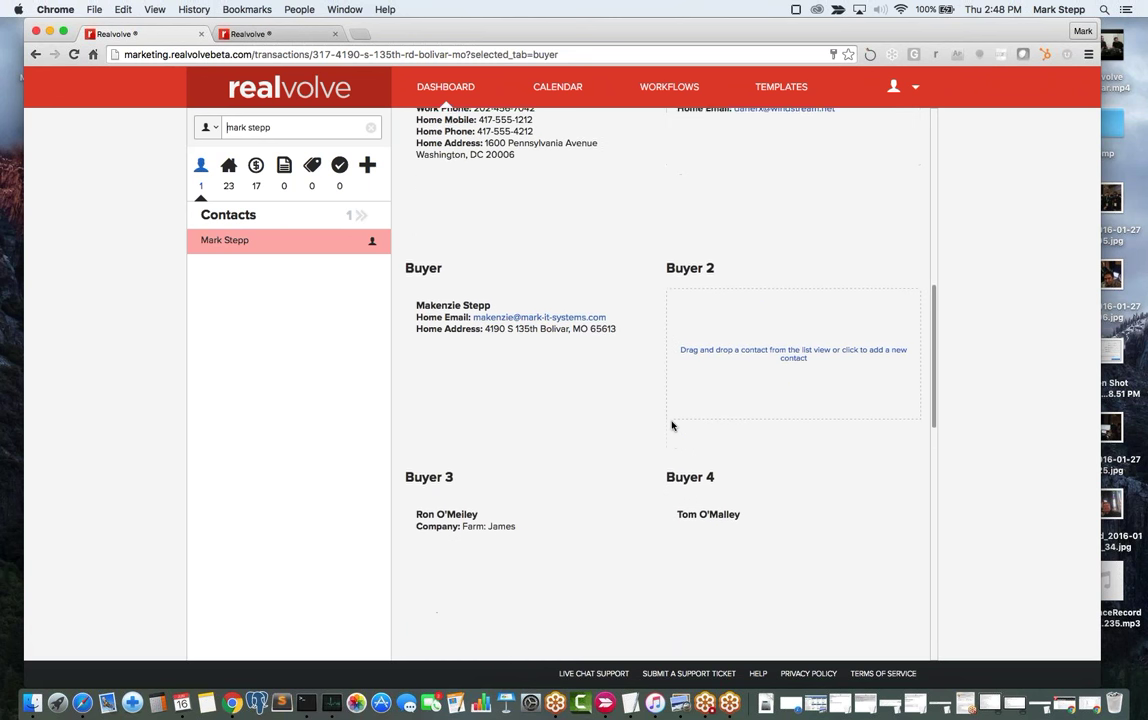
{"action": "scroll", "coordinate": [672, 425], "scroll_direction": "down", "scroll_amount": 5}
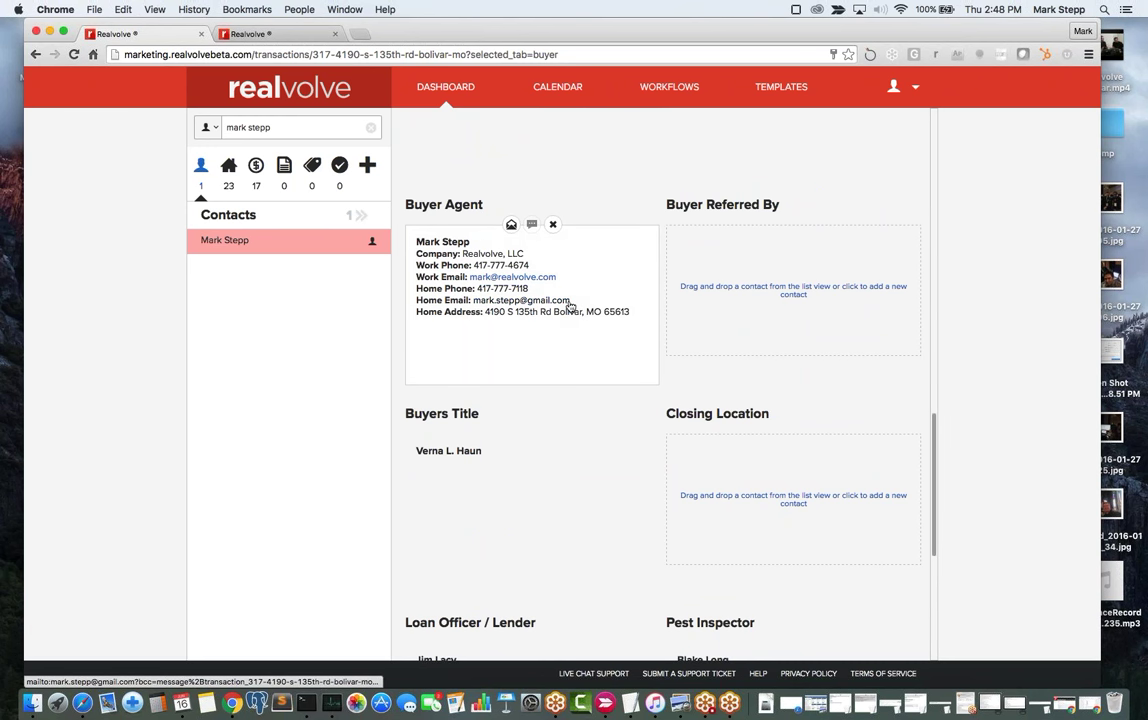
{"action": "scroll", "coordinate": [570, 307], "scroll_direction": "up", "scroll_amount": 4}
{"action": "scroll", "coordinate": [570, 307], "scroll_direction": "up", "scroll_amount": 10}
Review the 5% commission split ($20,000, netting $15,350), then return to the dashboard.
{"action": "left_click", "coordinate": [651, 233]}
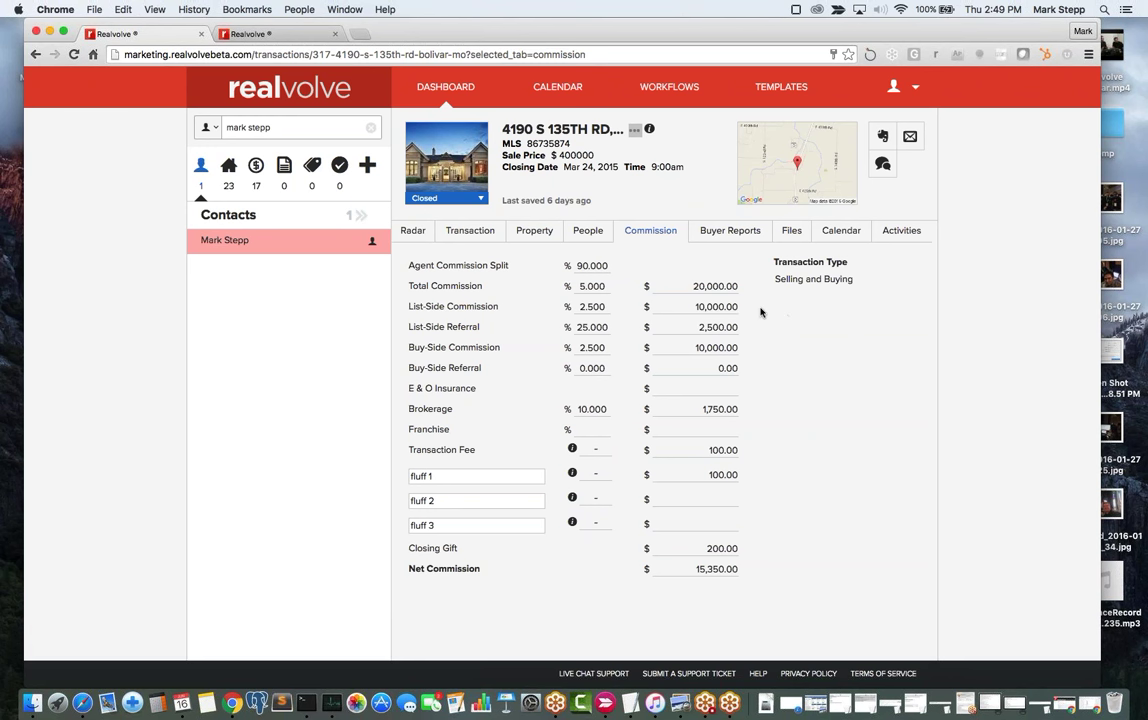
{"action": "left_click", "coordinate": [456, 93]}
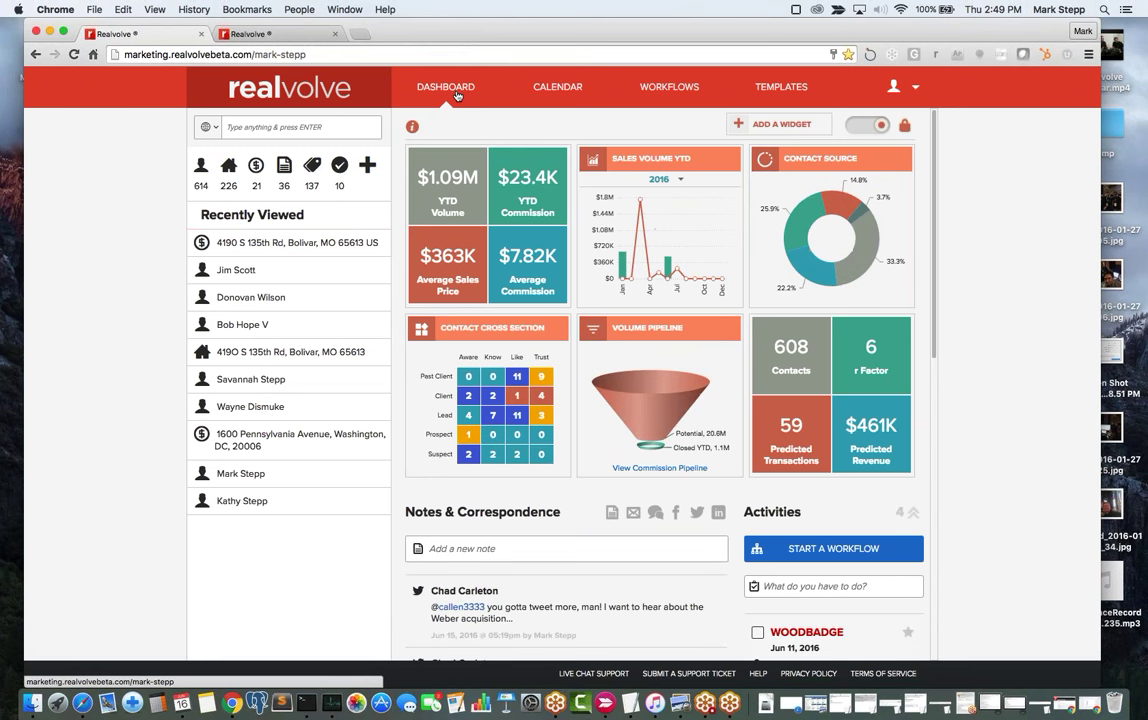
Toggle the YTD widget to seller/buyer volume and back, then show the Commission Pipeline (Potential 618.4K).
{"action": "left_click", "coordinate": [462, 192]}
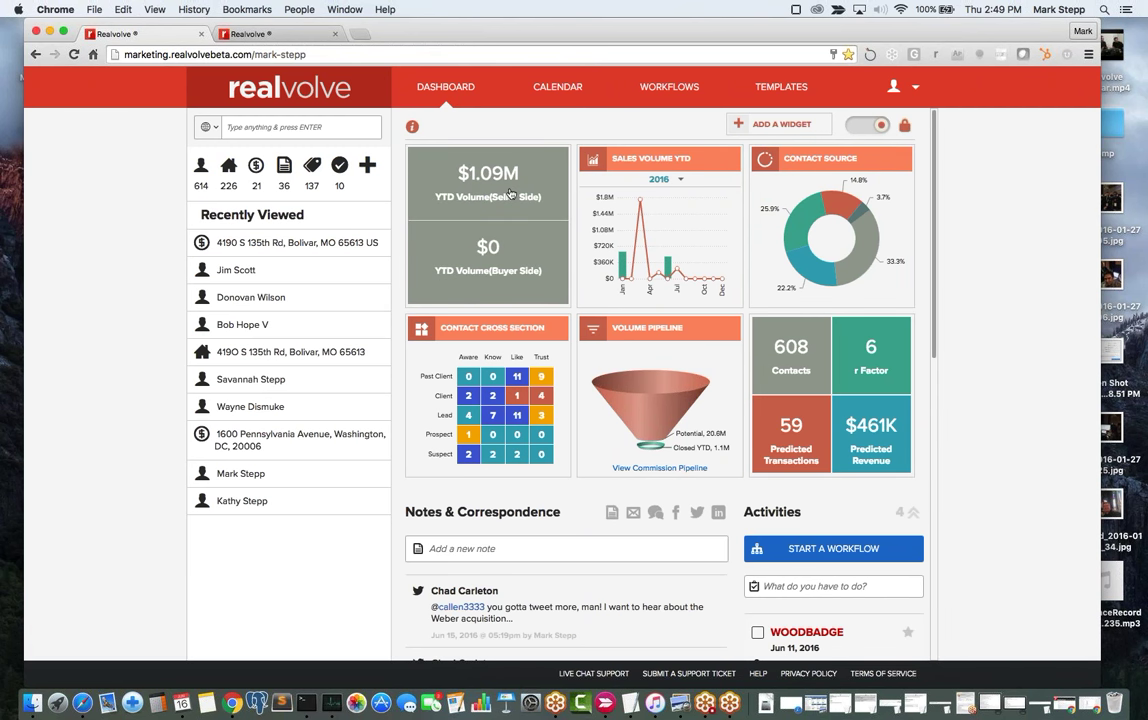
{"action": "left_click", "coordinate": [443, 165]}
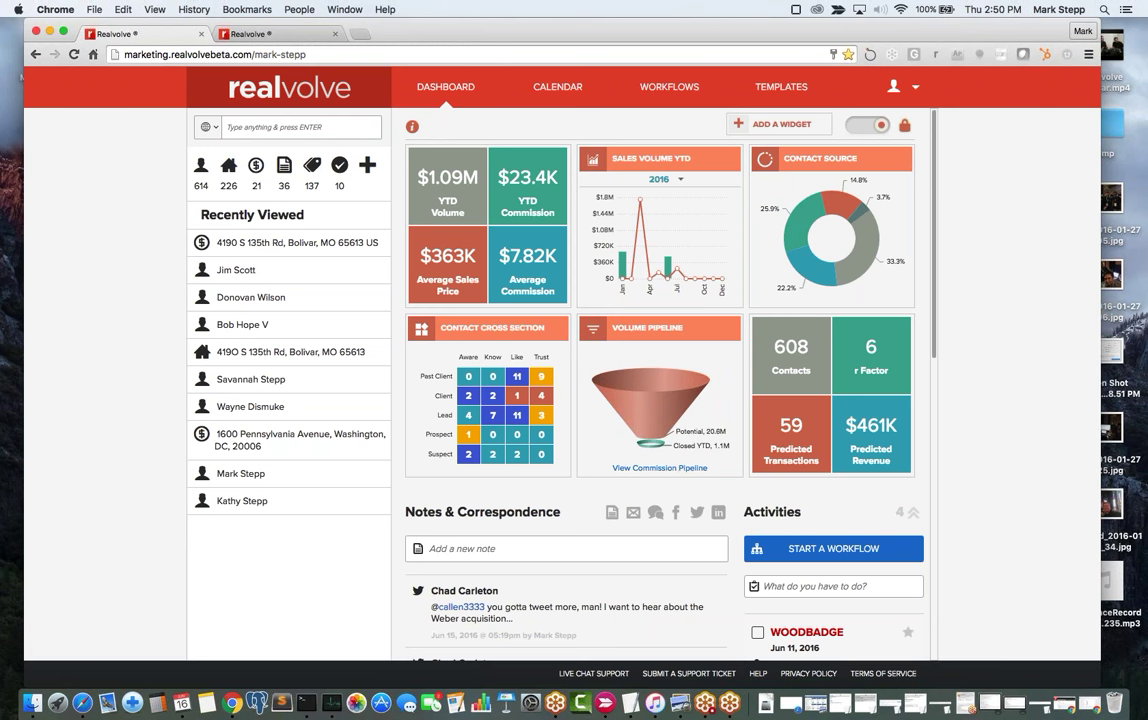
{"action": "left_click", "coordinate": [673, 466]}
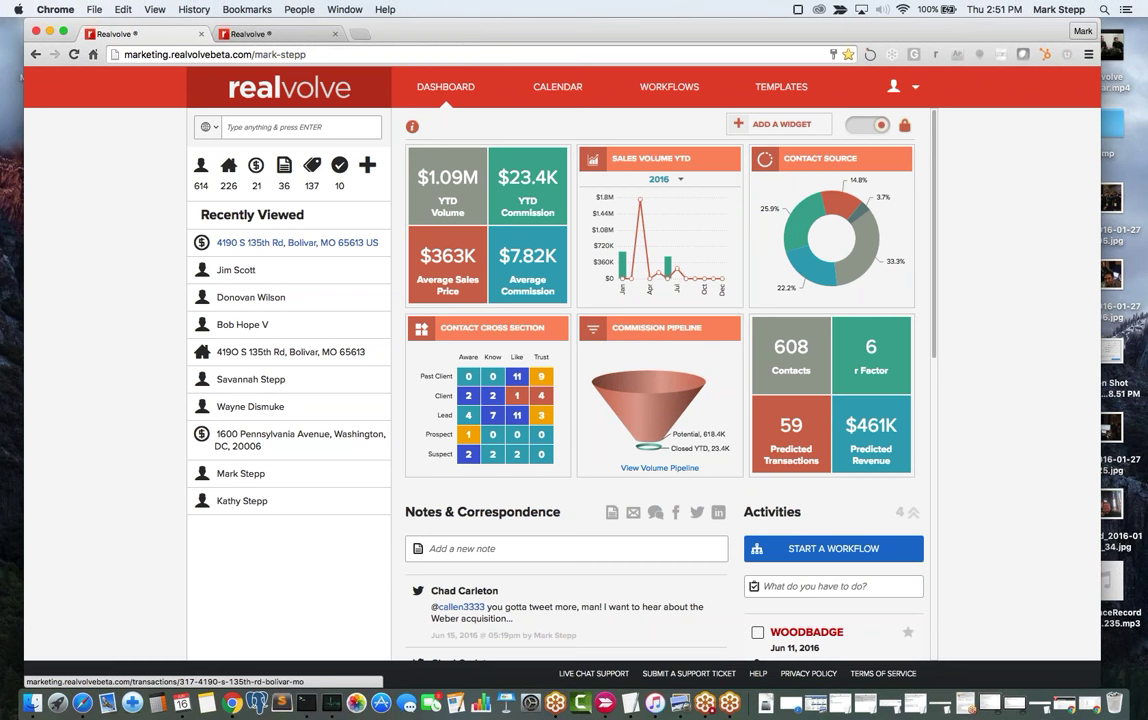
{"action": "left_click", "coordinate": [290, 242]}
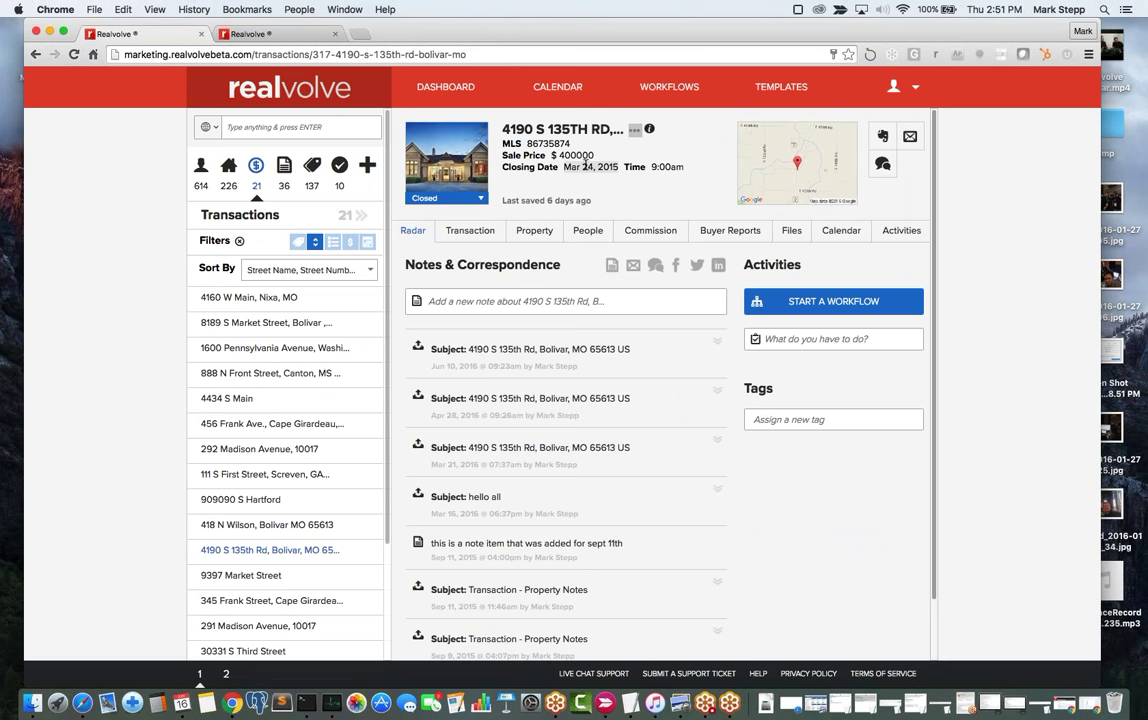
{"action": "left_click", "coordinate": [652, 233]}
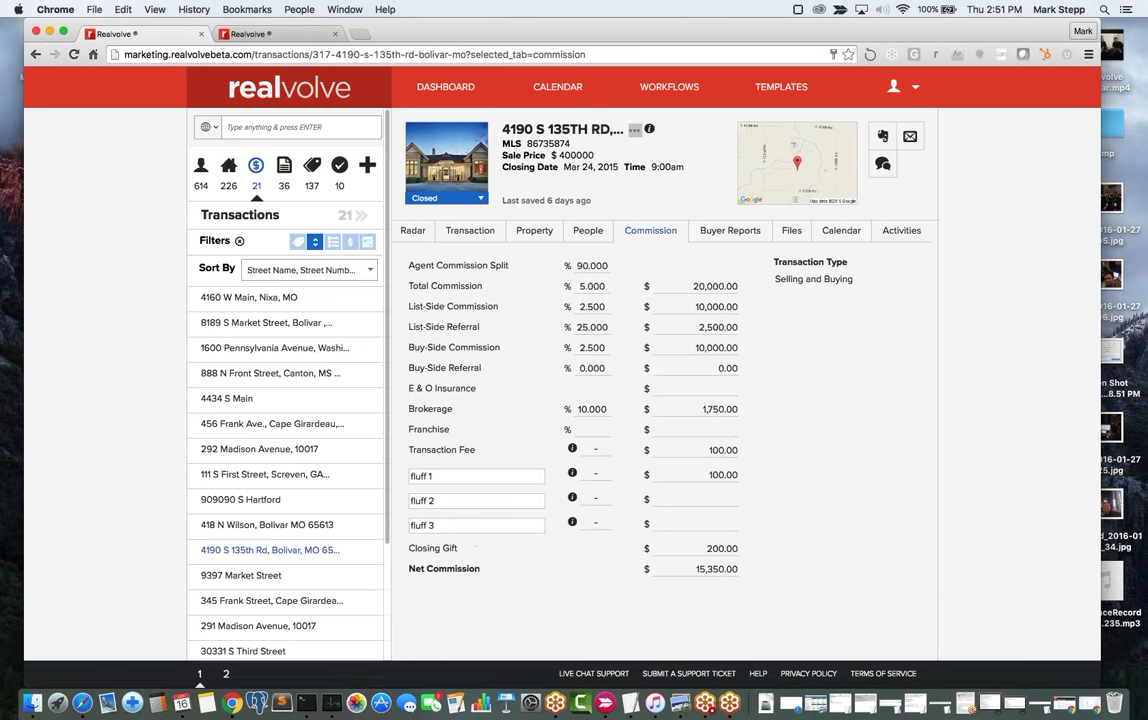
{"action": "left_click", "coordinate": [592, 236]}
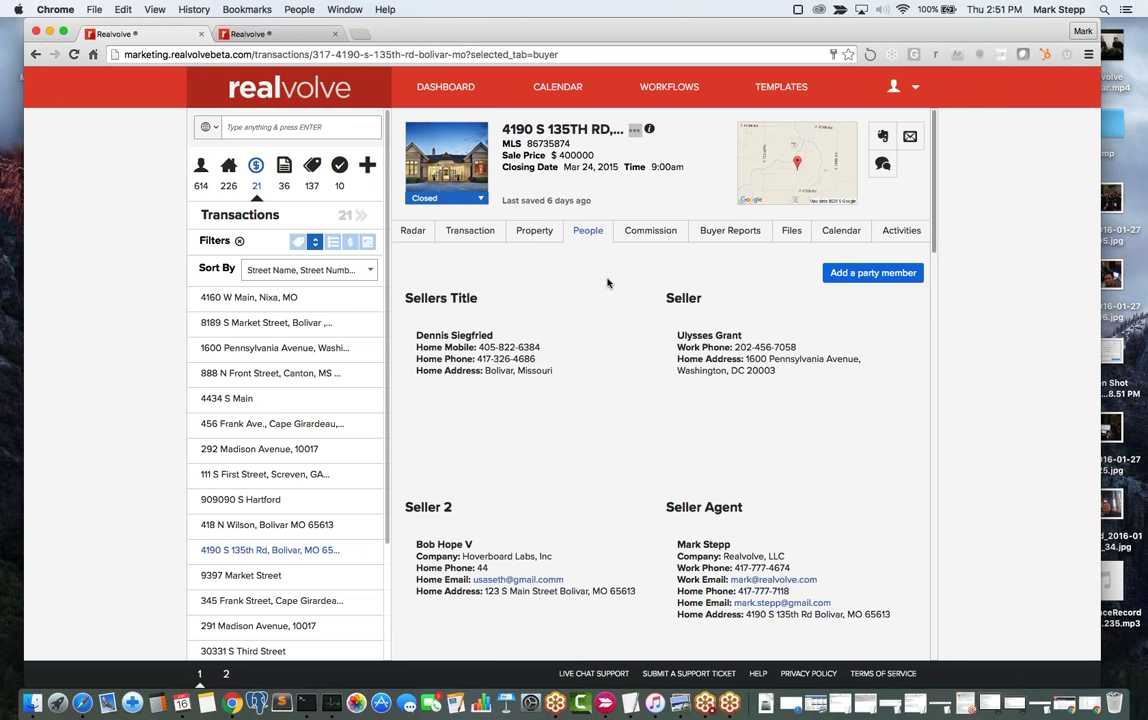
Show the transaction's commission breakdown, then list all 614 contacts and open the first one.
{"action": "mouse_move", "coordinate": [773, 579]}
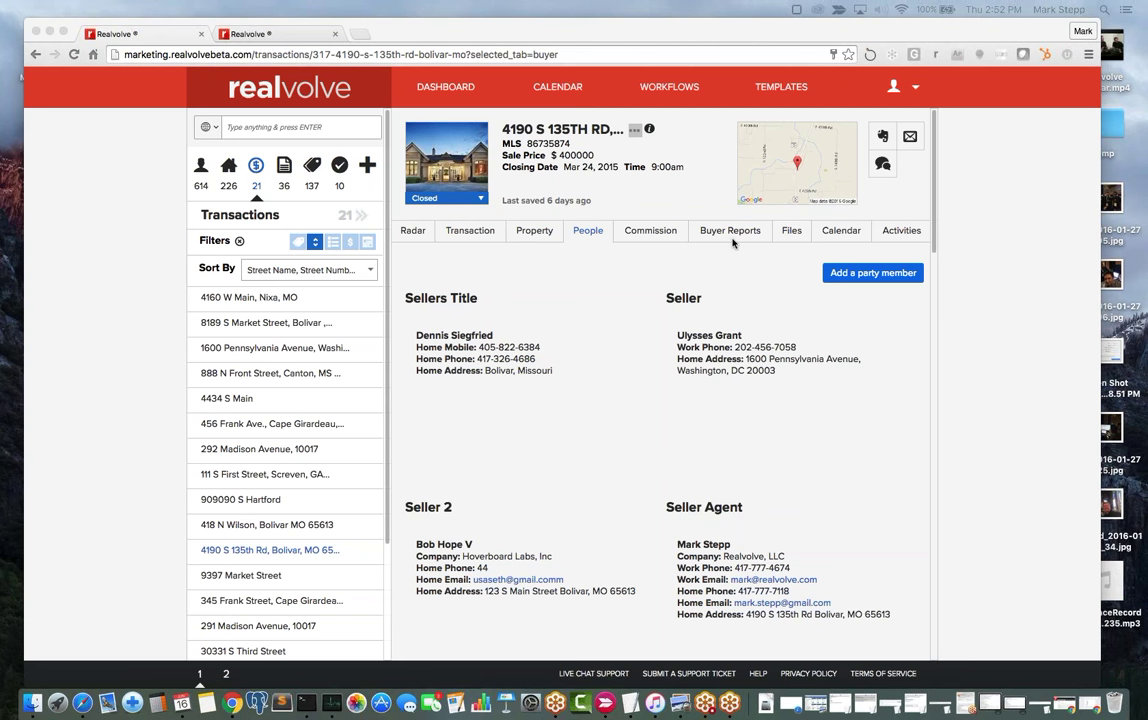
{"action": "left_click", "coordinate": [652, 232]}
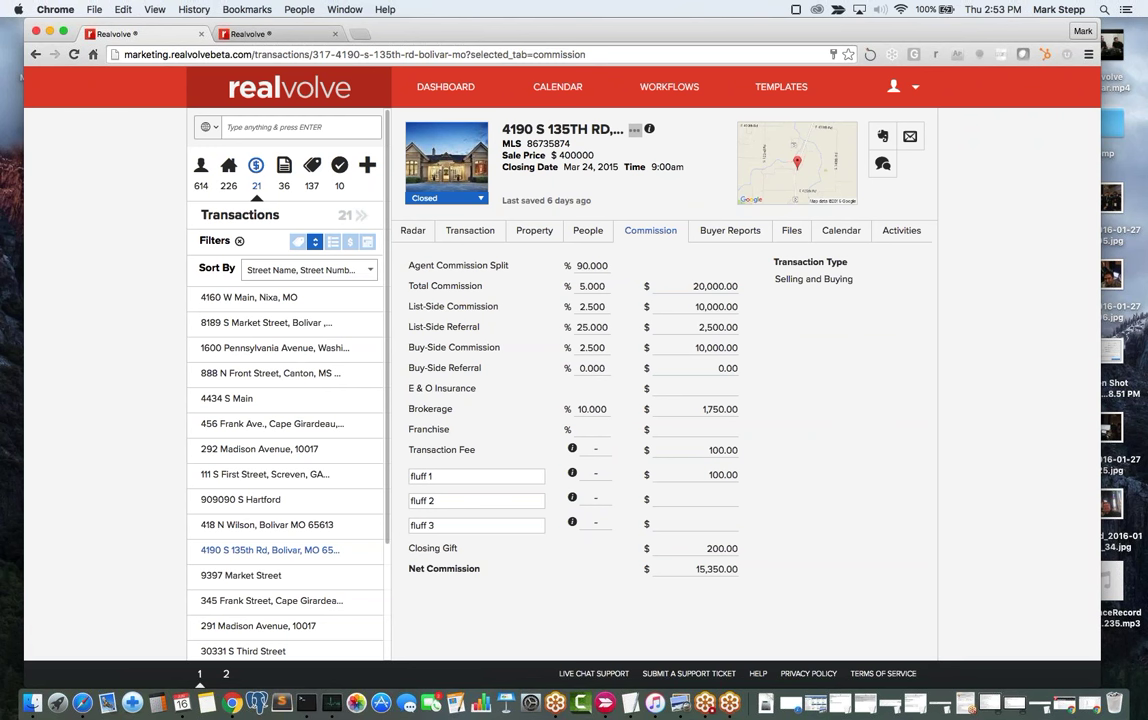
{"action": "left_click", "coordinate": [203, 170]}
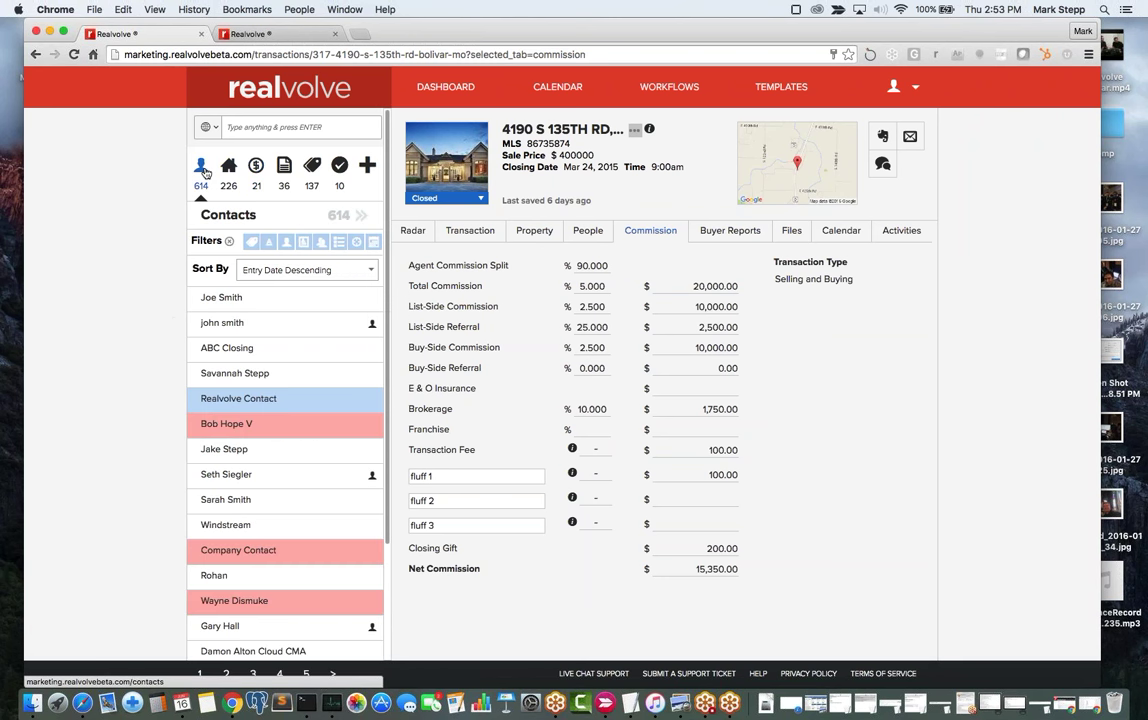
{"action": "left_click", "coordinate": [220, 297]}
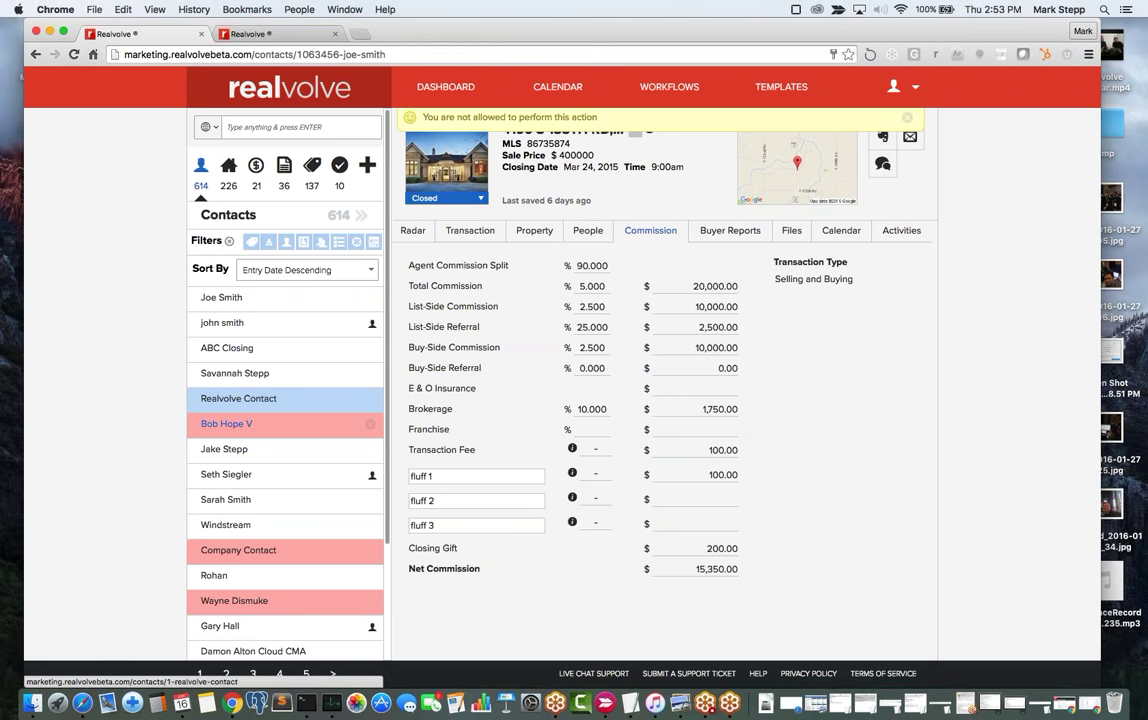
In the training account's tab, go to the Dashboard and open a recently viewed contact.
{"action": "left_click", "coordinate": [255, 36]}
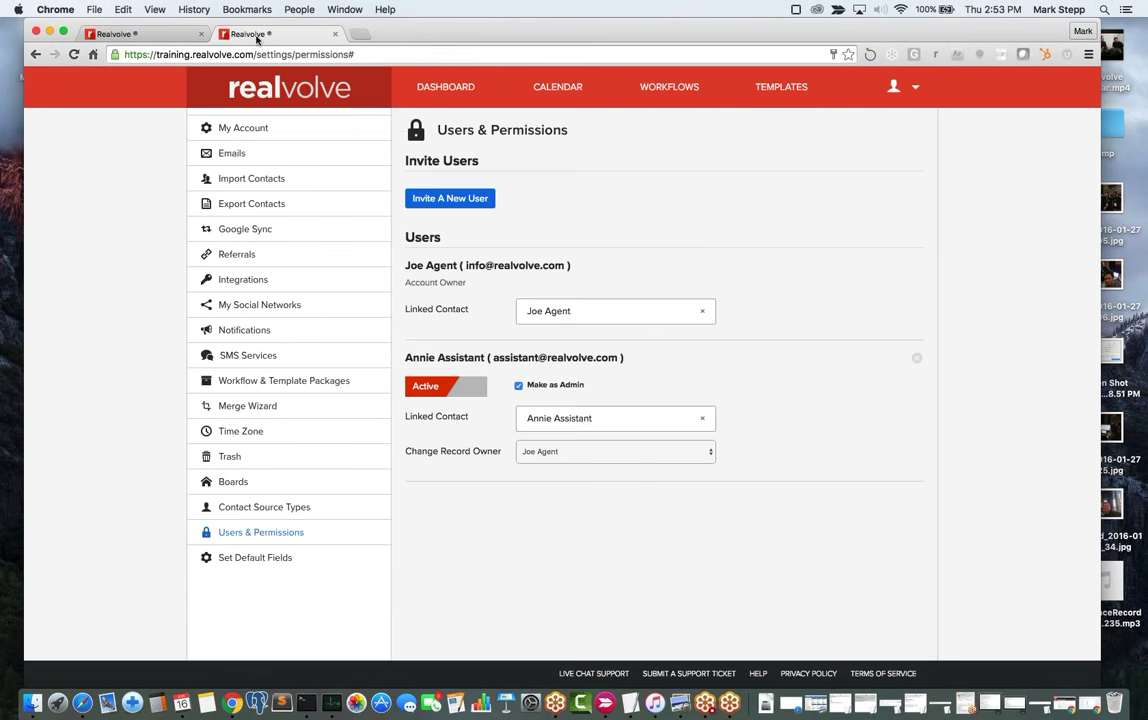
{"action": "left_click", "coordinate": [399, 79]}
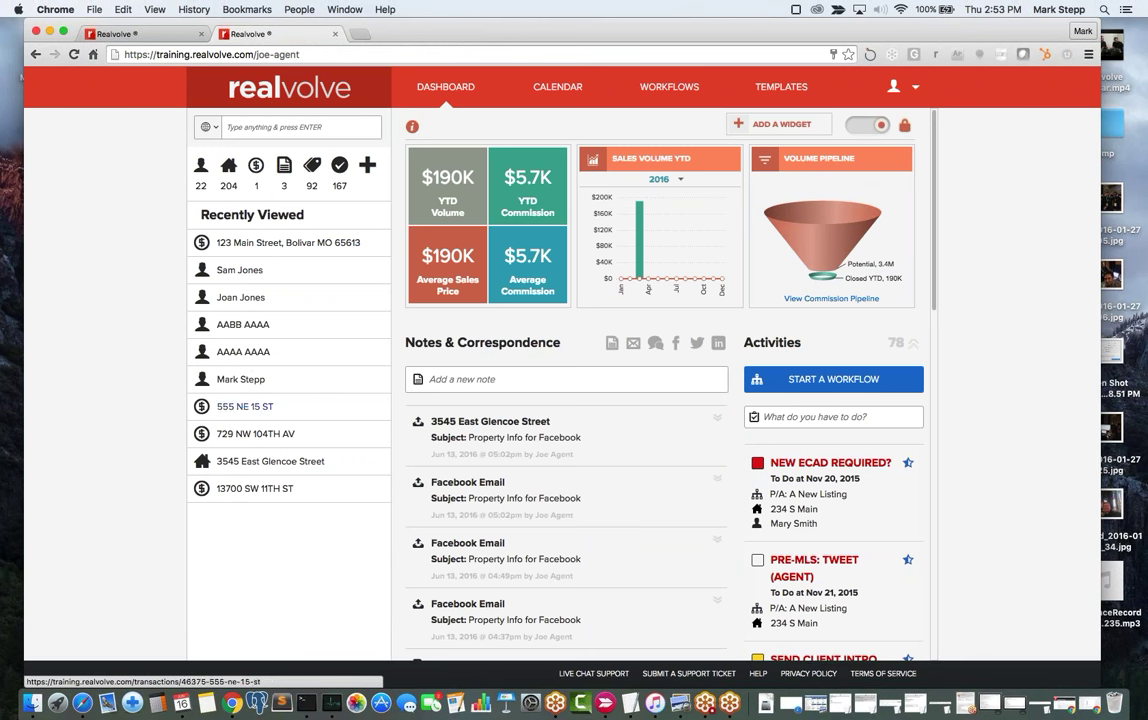
{"action": "left_click", "coordinate": [246, 272]}
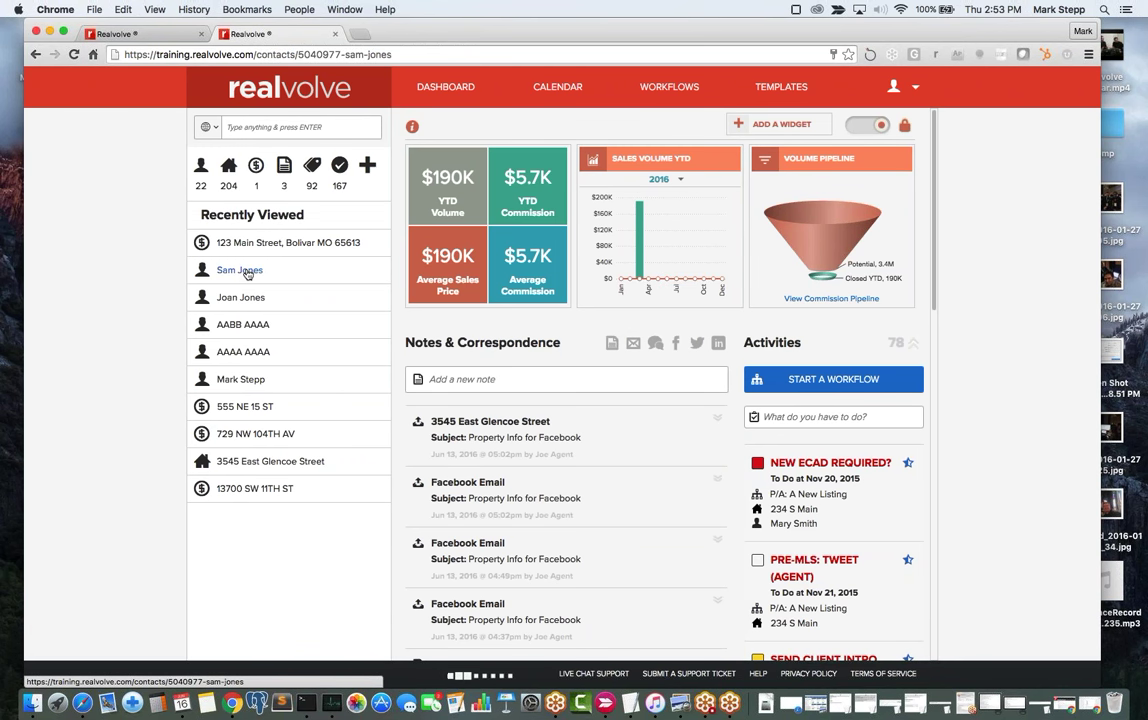
Add a new blank Pending transaction on the contact's Transactions tab.
{"action": "left_click", "coordinate": [607, 229]}
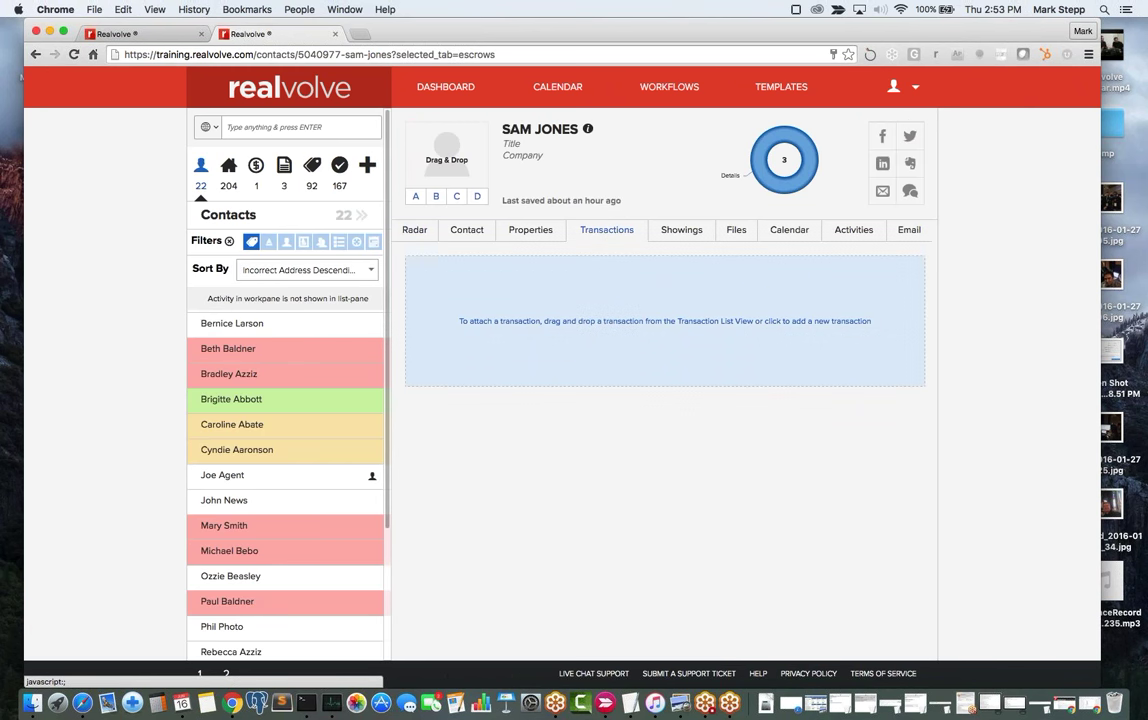
{"action": "left_click", "coordinate": [555, 344]}
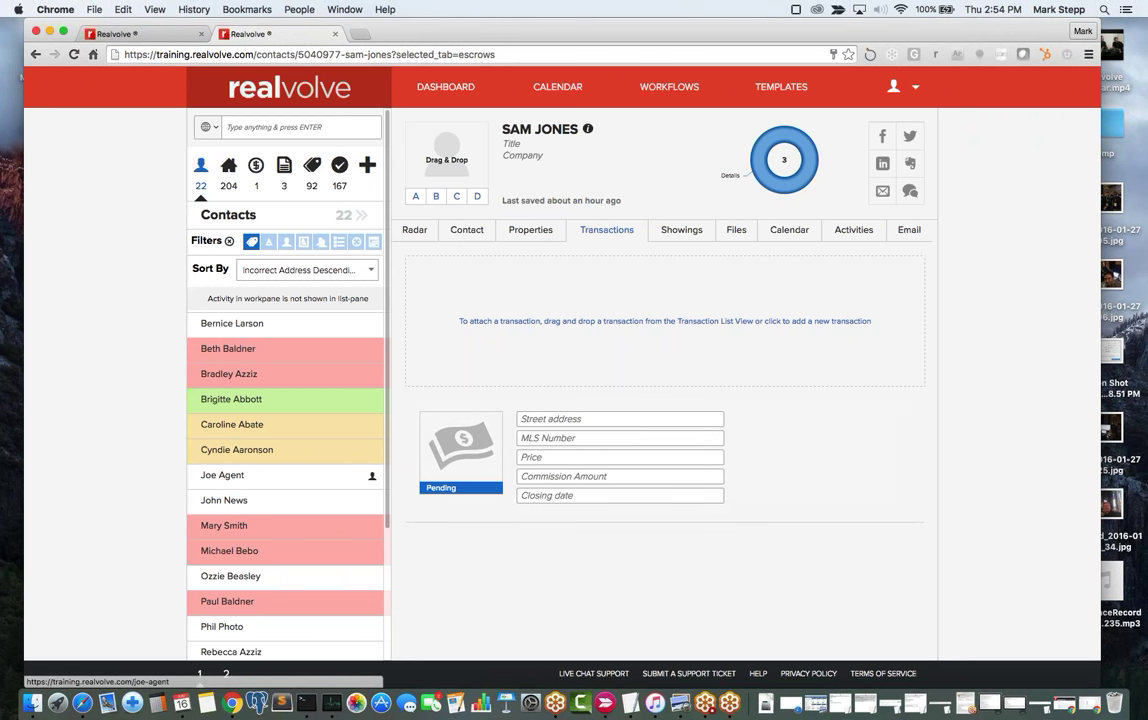
Dismiss the + Add New menu without choosing, then switch the contact to its Radar view.
{"action": "left_click", "coordinate": [369, 170]}
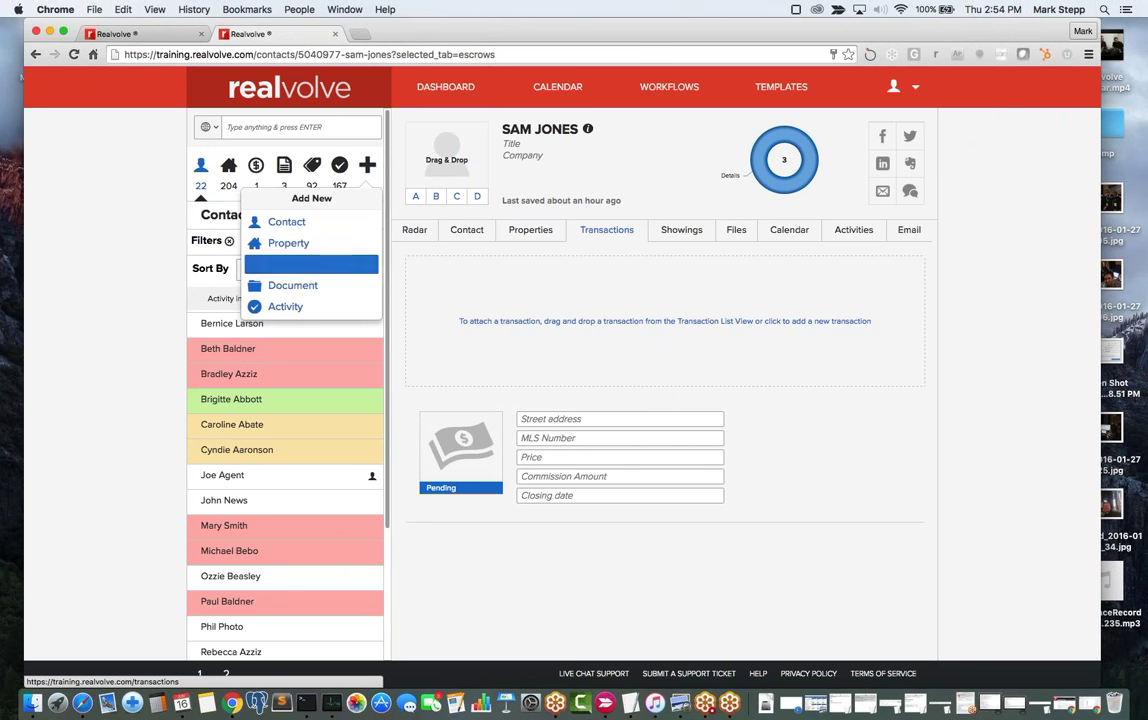
{"action": "left_click", "coordinate": [88, 267]}
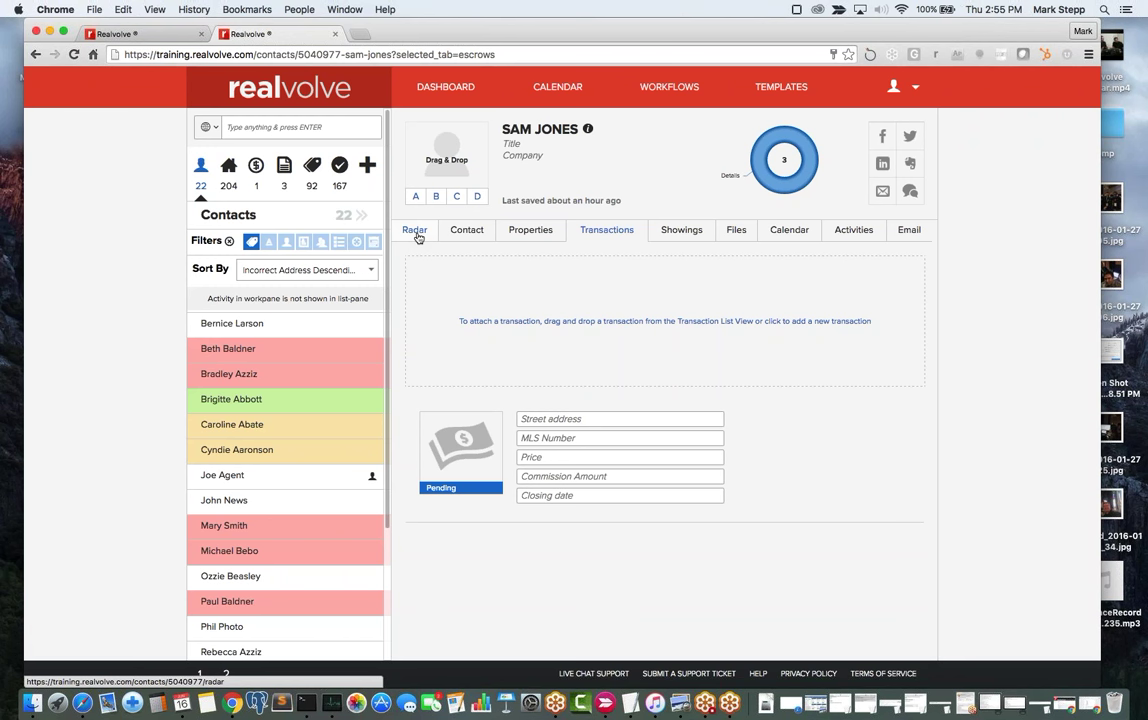
{"action": "left_click", "coordinate": [415, 233]}
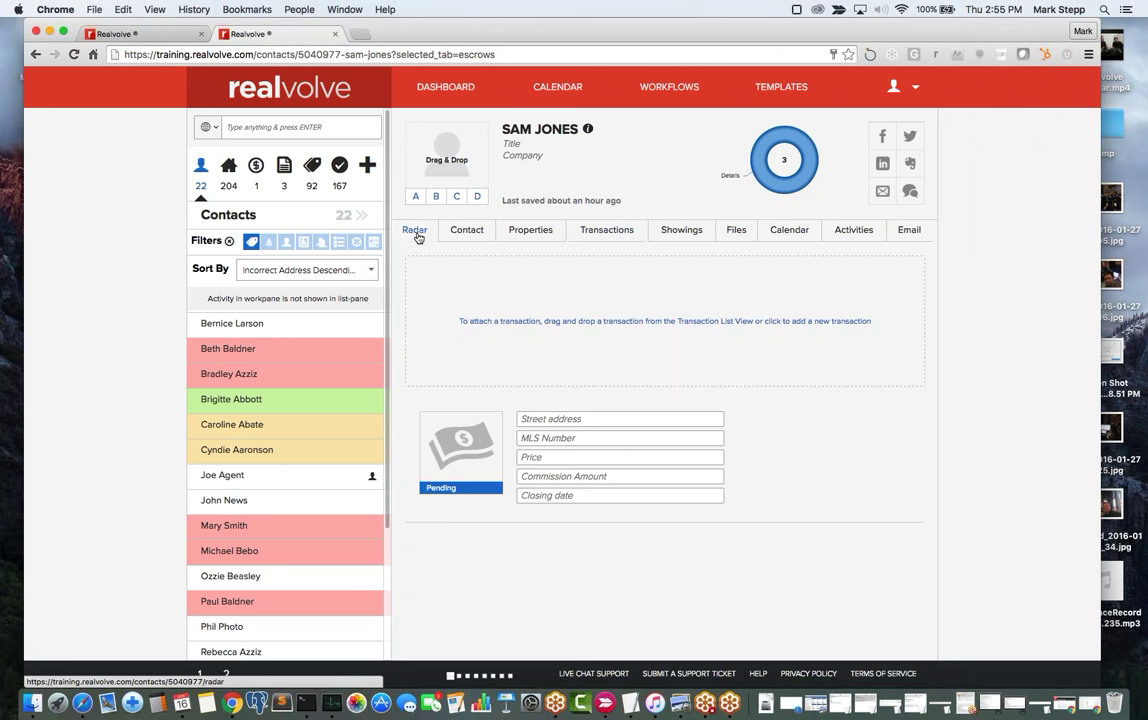